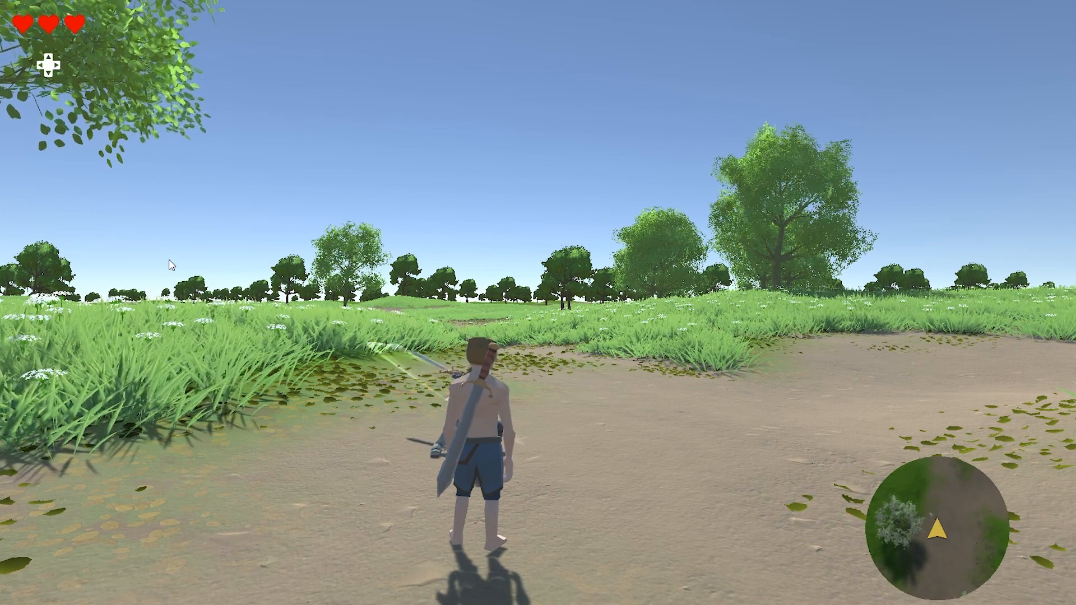
left_click(169, 259)
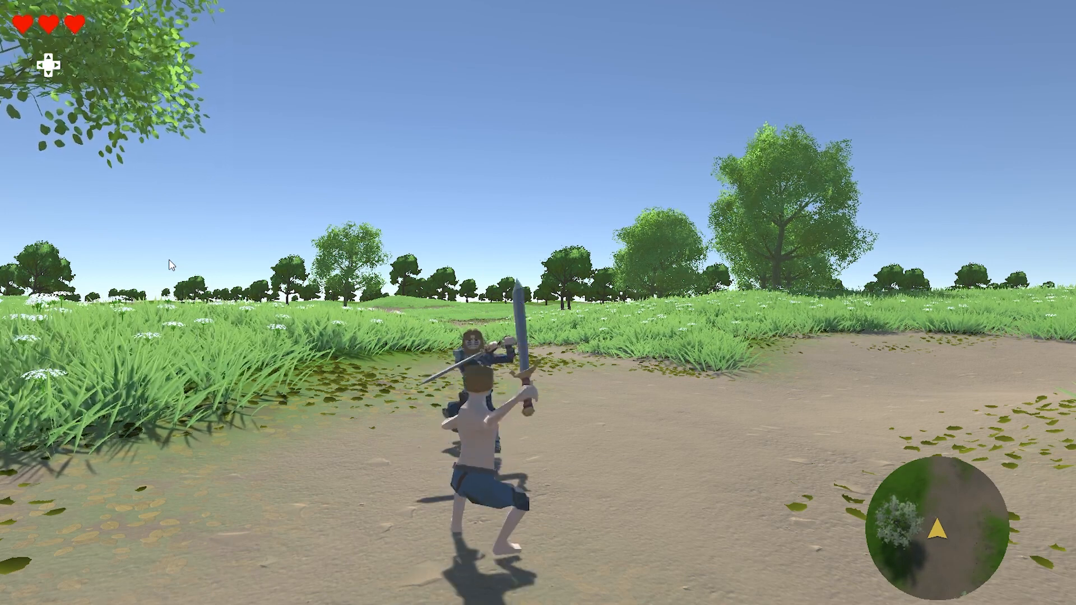
left_click(169, 260)
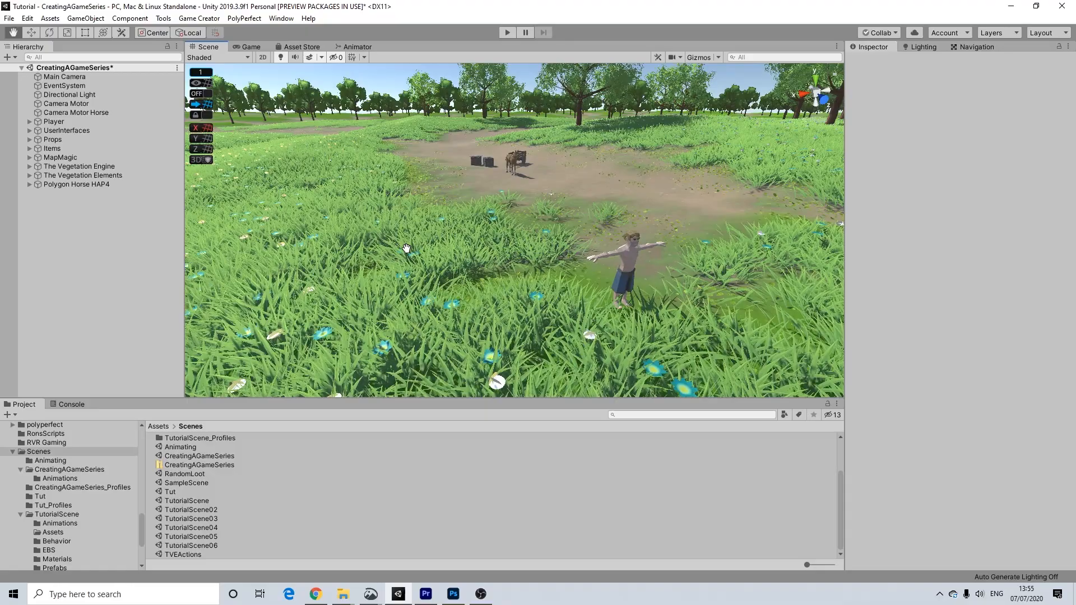
left_click_drag(406, 248, 926, 274)
left_click_drag(315, 221, 394, 211)
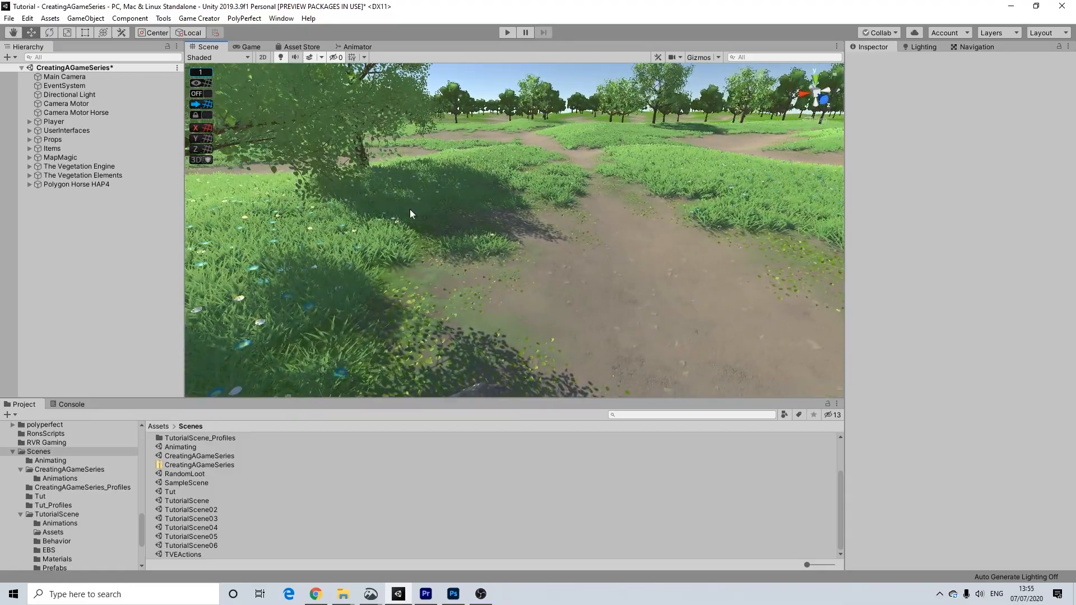
scroll(429, 210, "up", 3)
middle_click_drag(430, 210, 432, 237)
scroll(432, 238, "up", 2)
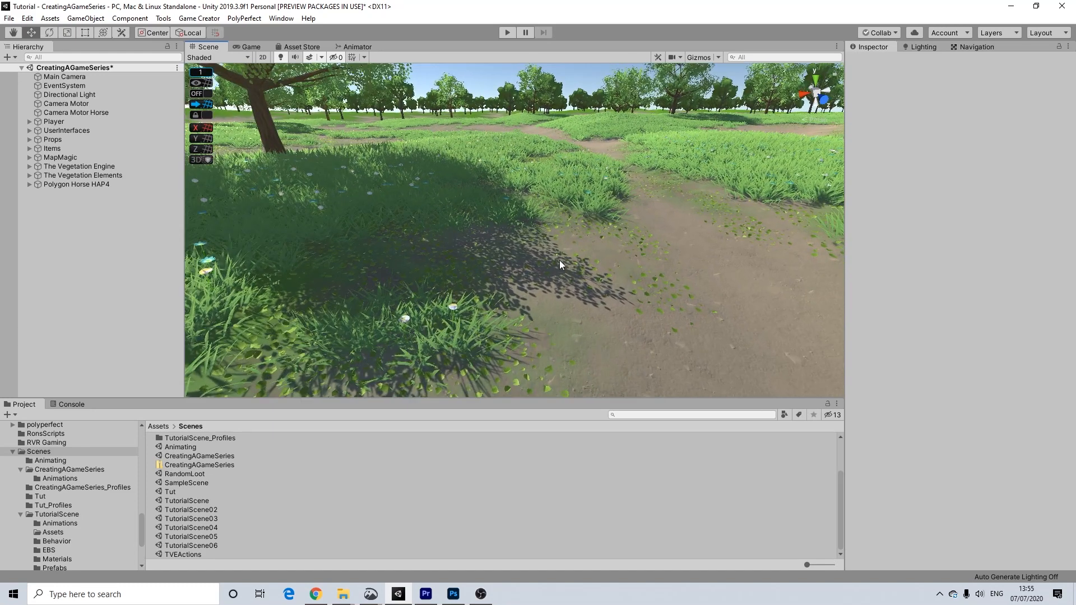
scroll(559, 264, "up", 5)
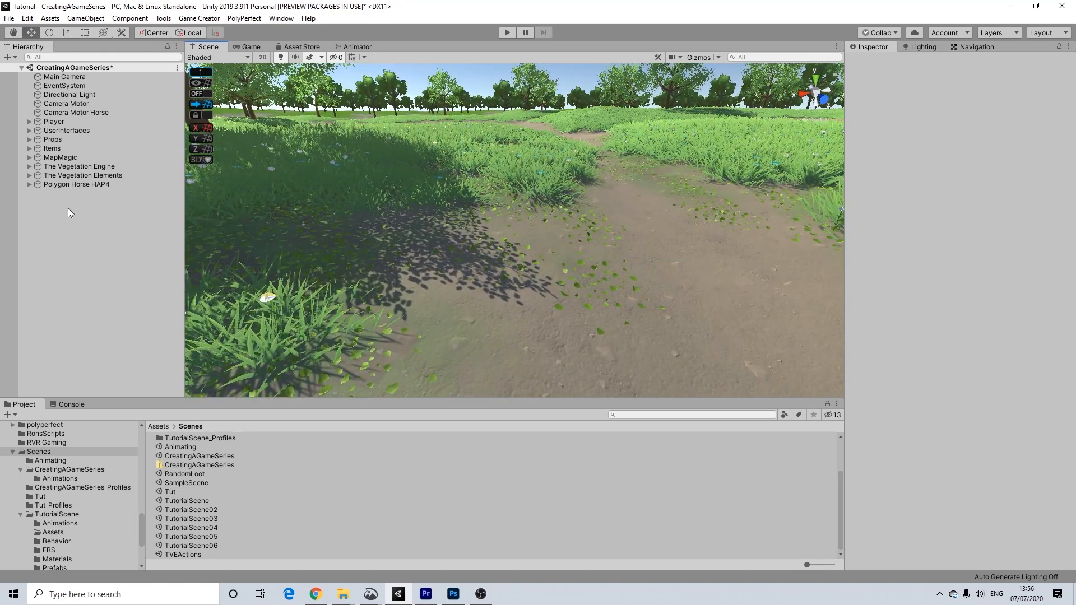
Create an empty object named Characters and place it directly below Items in the scene hierarchy
right_click(67, 208)
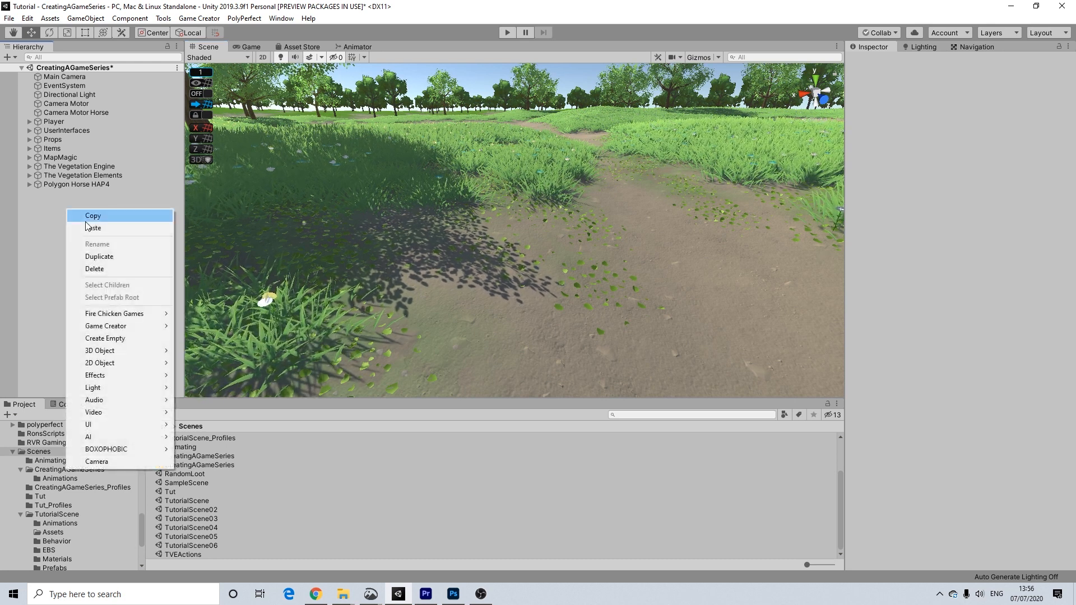
left_click(153, 338)
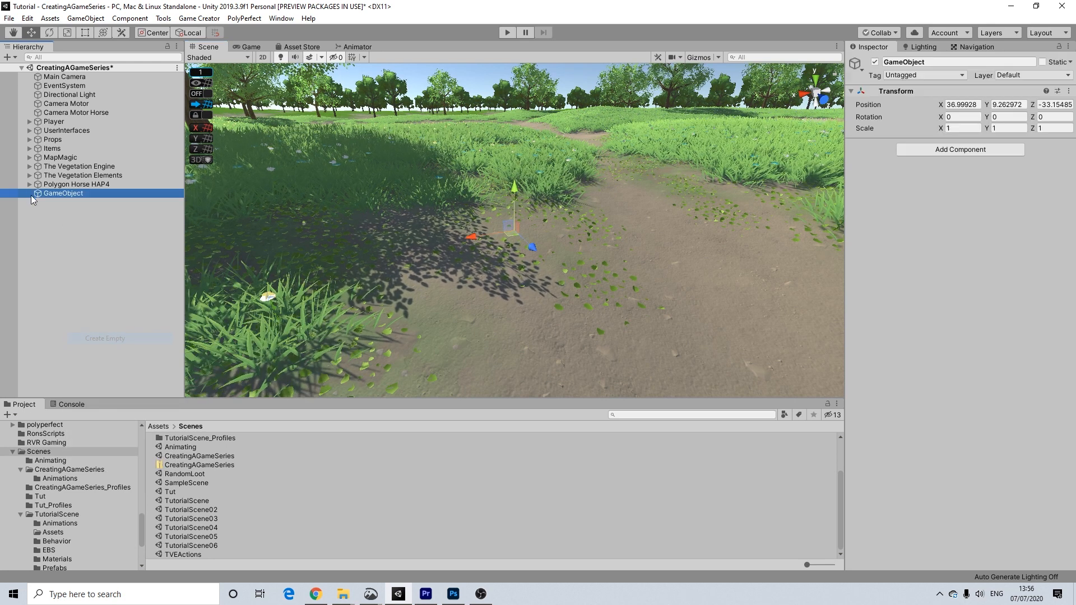
right_click(53, 193)
left_click(84, 229)
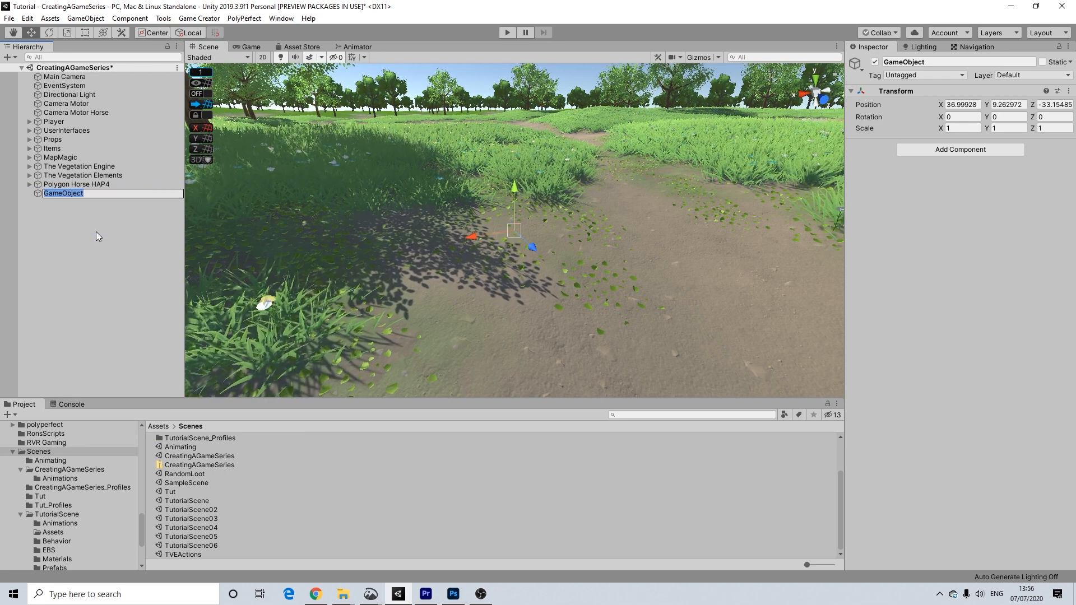
type("Characters")
key("Return")
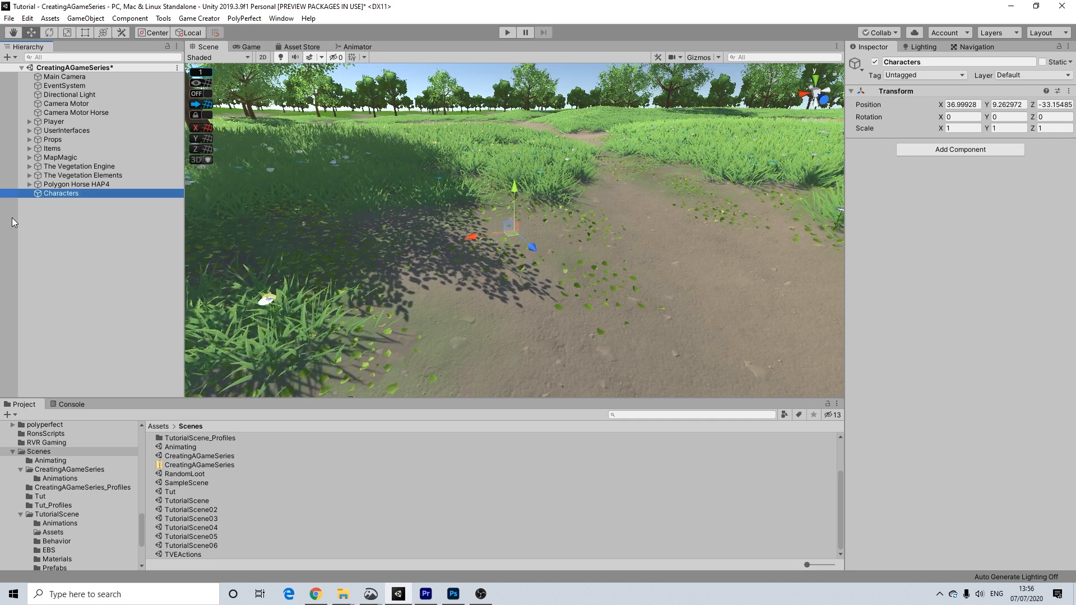
left_click_drag(55, 193, 55, 159)
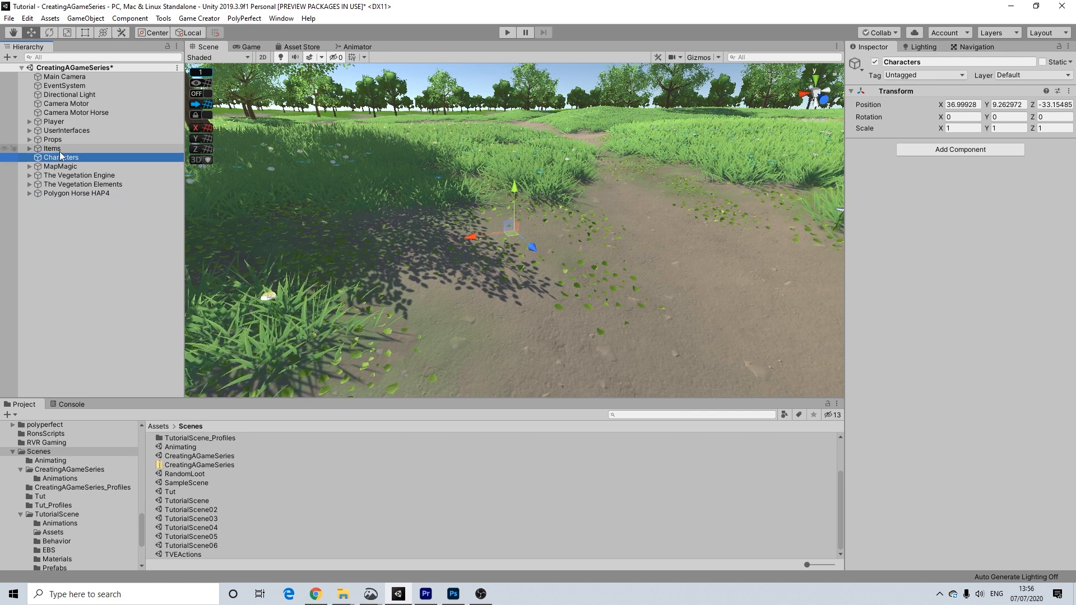
Create another empty object at the root of the scene and name it Nature
left_click(62, 220)
right_click(63, 220)
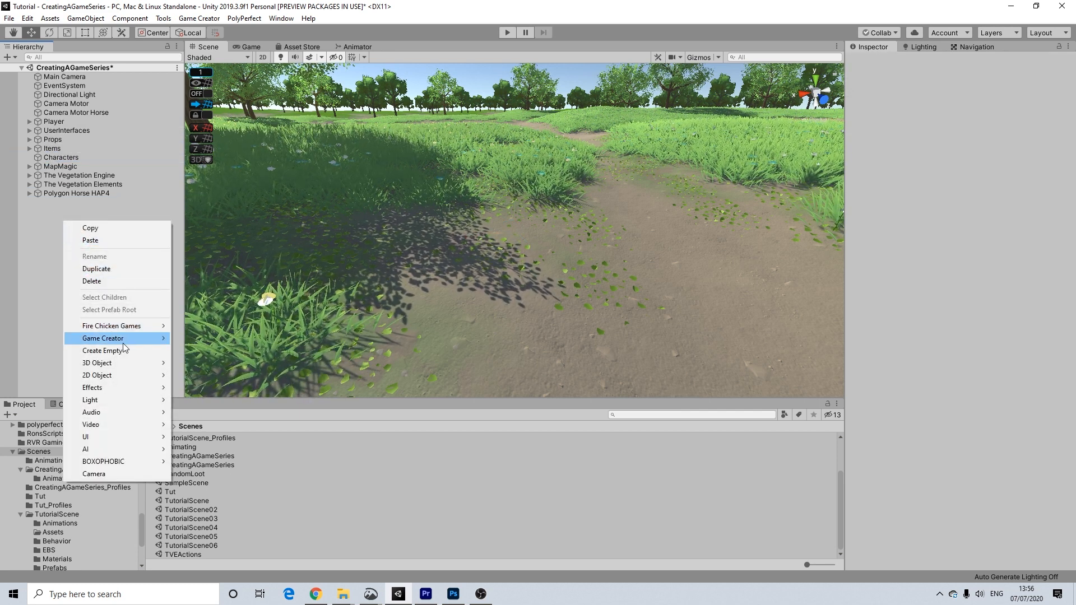
mouse_move(127, 366)
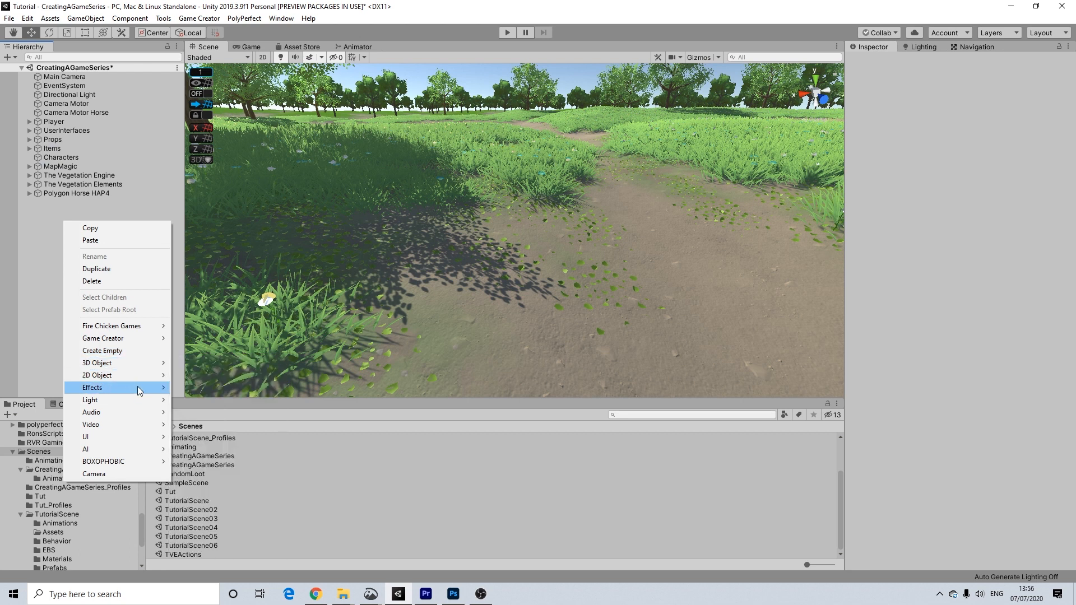
left_click(106, 350)
right_click(69, 204)
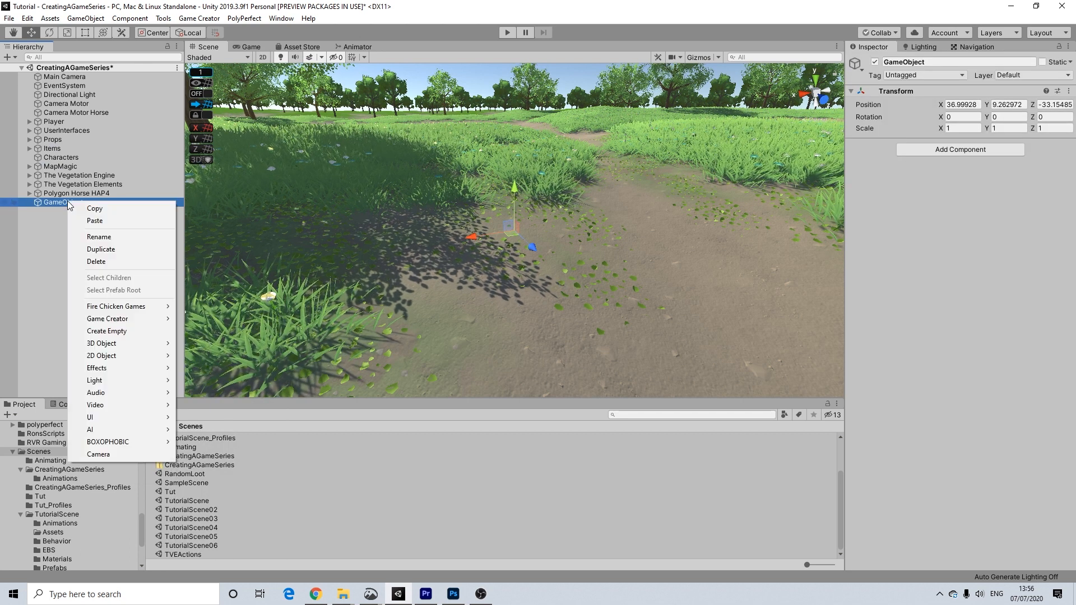
left_click(94, 238)
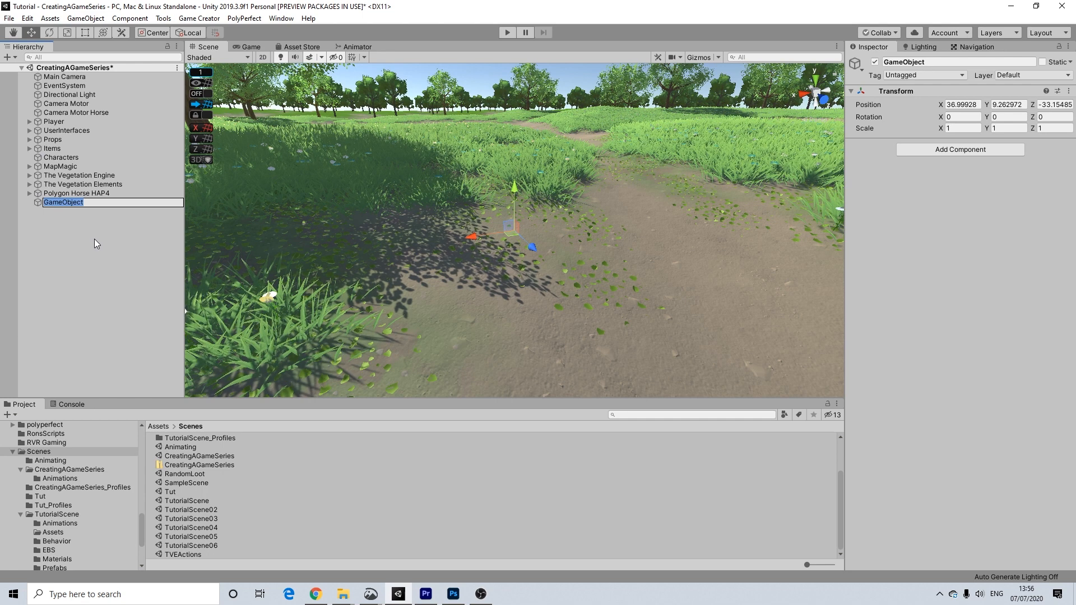
type("Nature")
key("Return")
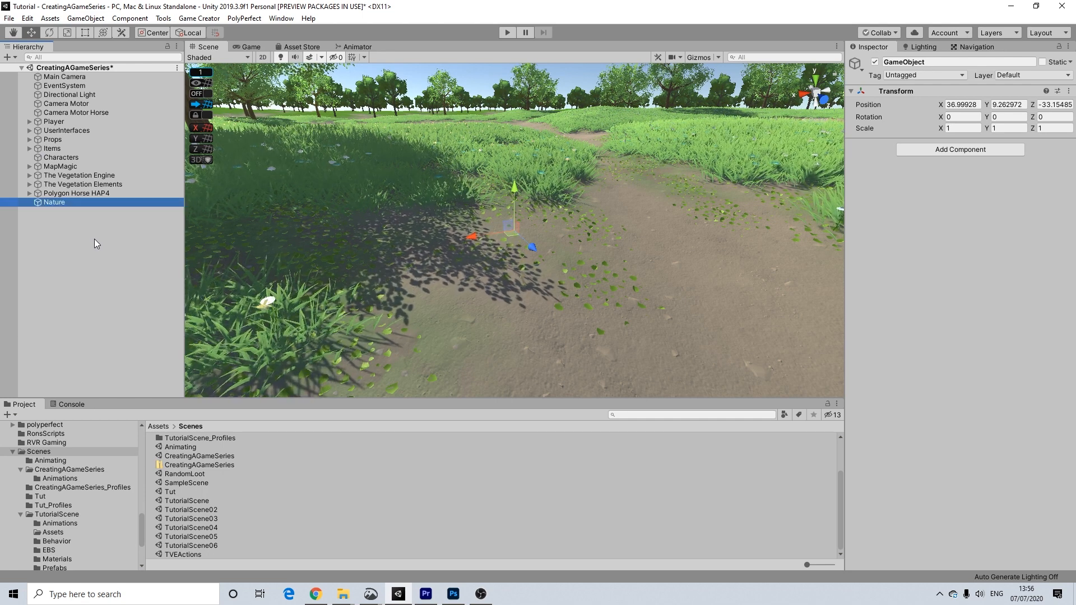
Group MapMagic, The Vegetation Engine and The Vegetation Elements under Nature below Items, and Polygon Horse HAP4 under Characters
left_click(87, 183)
mouse_move(65, 166)
left_mouse_down()
mouse_move(54, 202)
mouse_move(54, 154)
mouse_move(63, 175)
mouse_move(63, 166)
left_mouse_up()
left_click(26, 176)
left_click(63, 166)
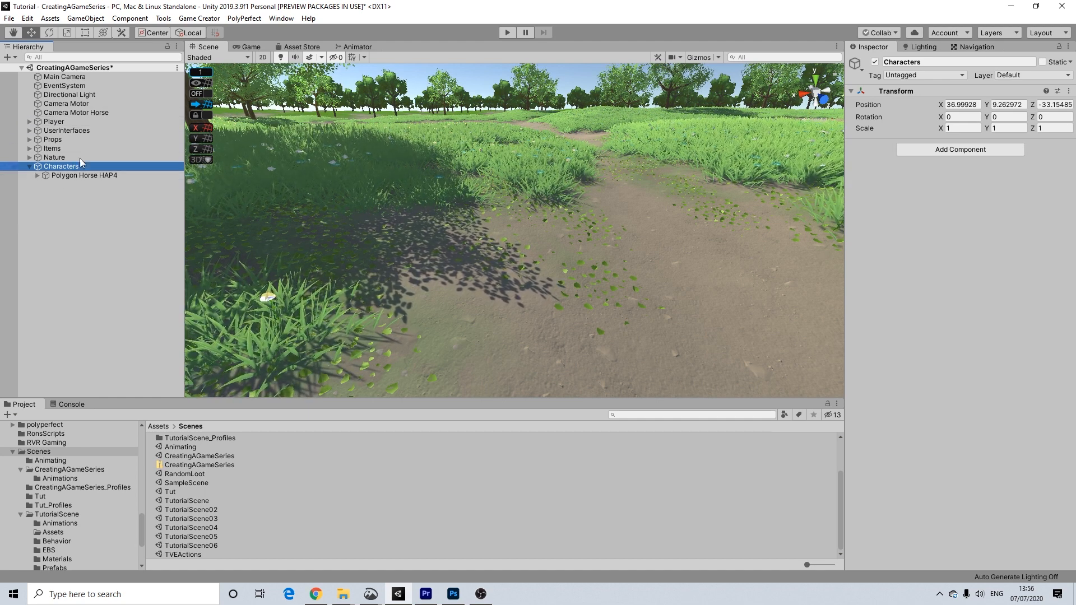
left_click(28, 166)
Add a Game Creator Character at the scene root and name it Enemy Basic 01
left_click(52, 191)
right_click(53, 191)
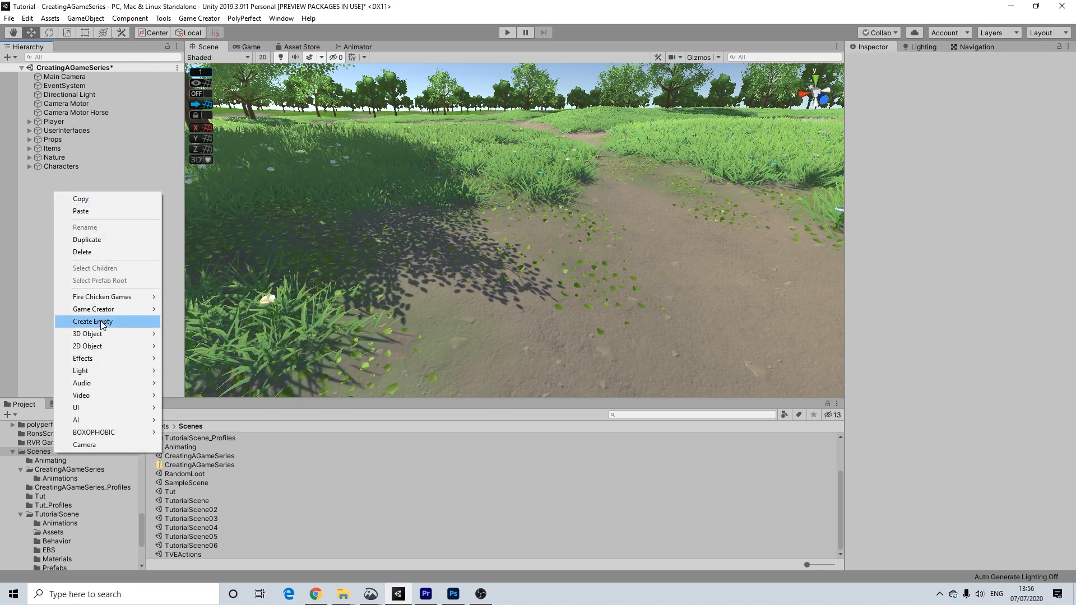
mouse_move(106, 309)
mouse_move(208, 347)
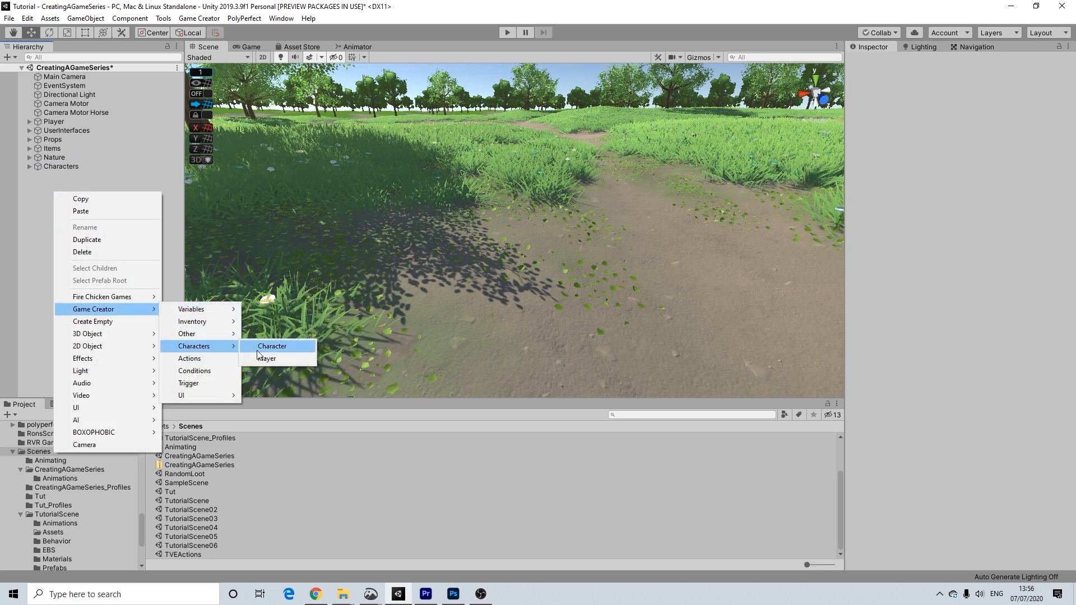
left_click(272, 346)
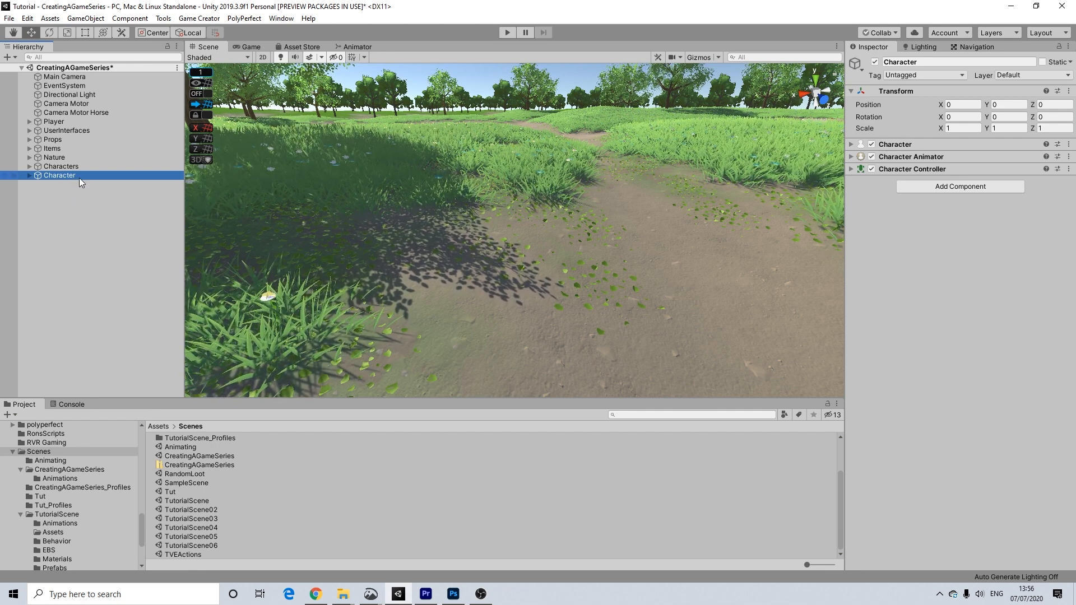
left_click(906, 62)
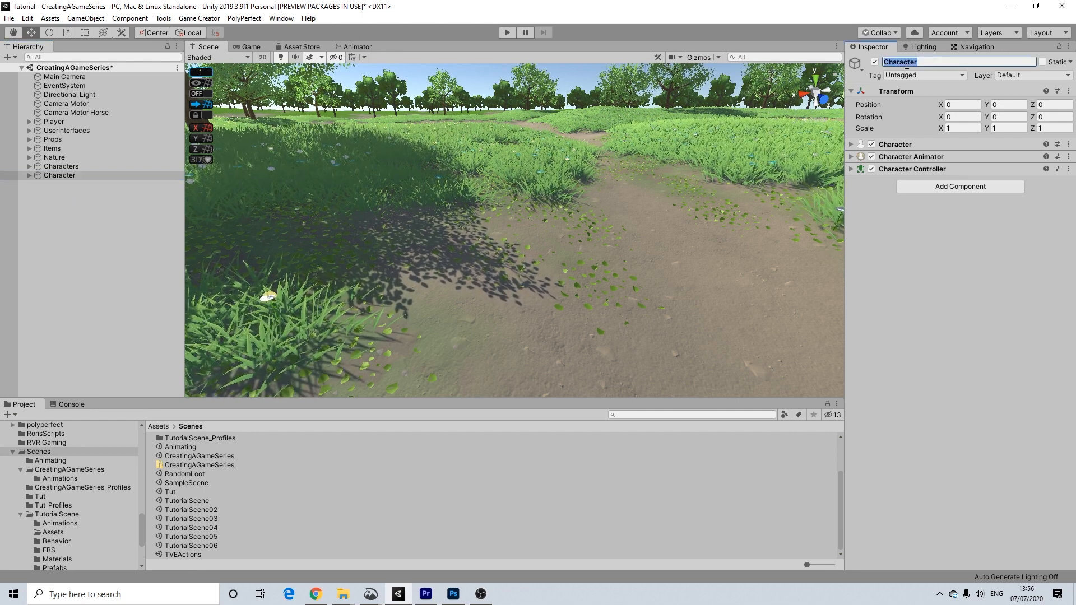
type("Enemy")
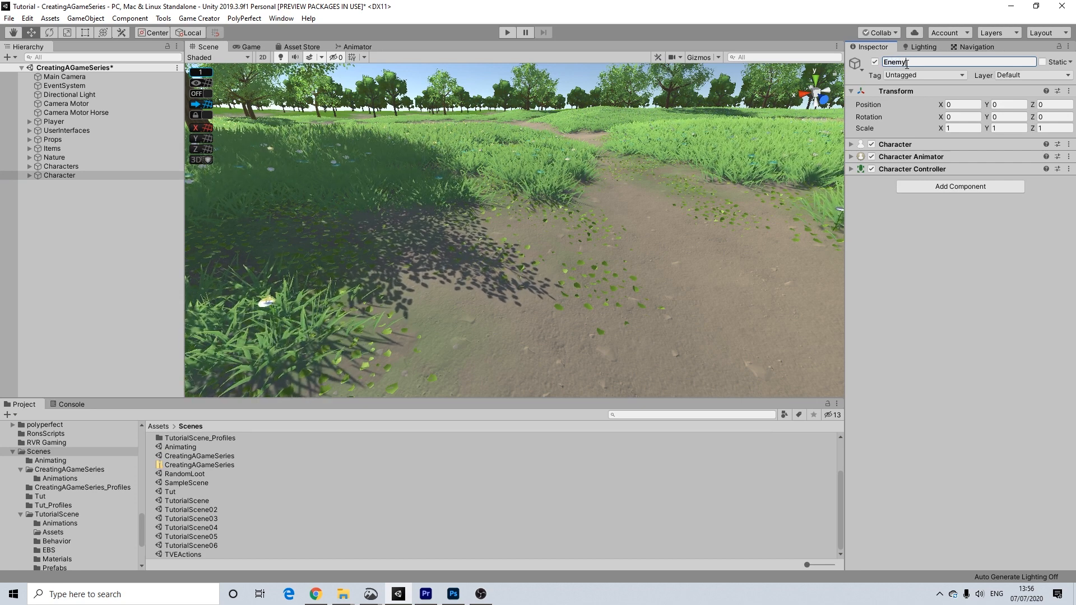
type(" Basic 01")
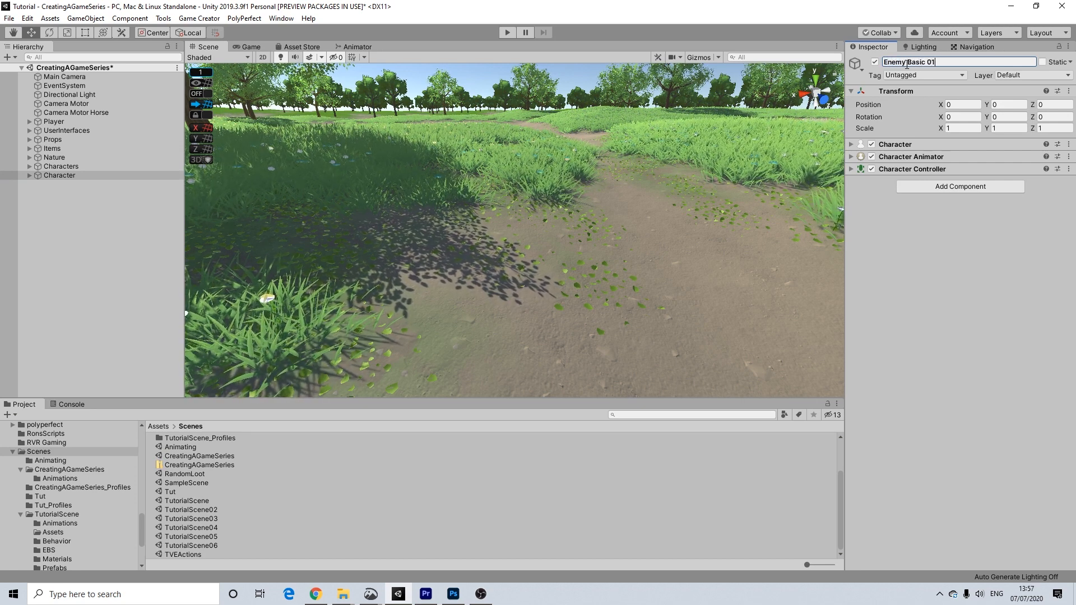
key("Return")
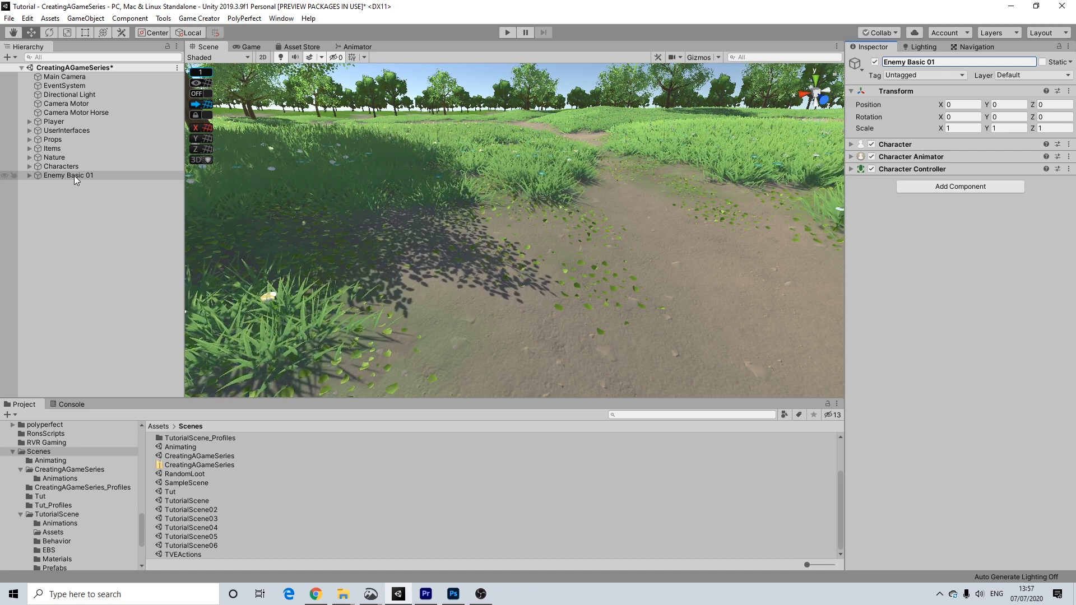
Move Enemy Basic 01 along the X axis to about 37.48, over the dirt path
left_click(29, 175)
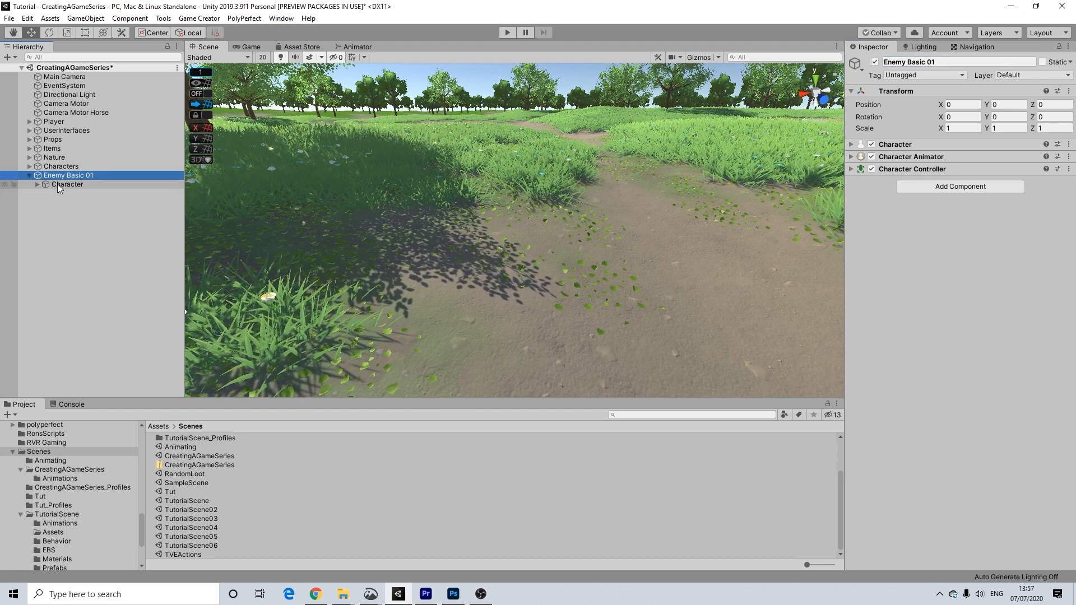
left_click(58, 184)
left_click(112, 175)
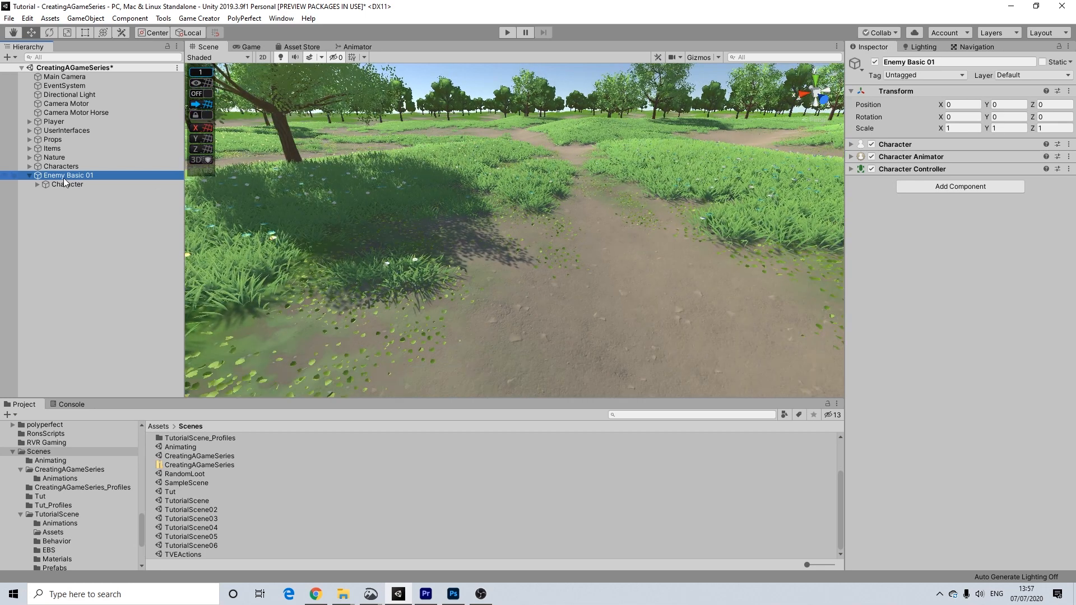
left_click(60, 184)
left_click(69, 176)
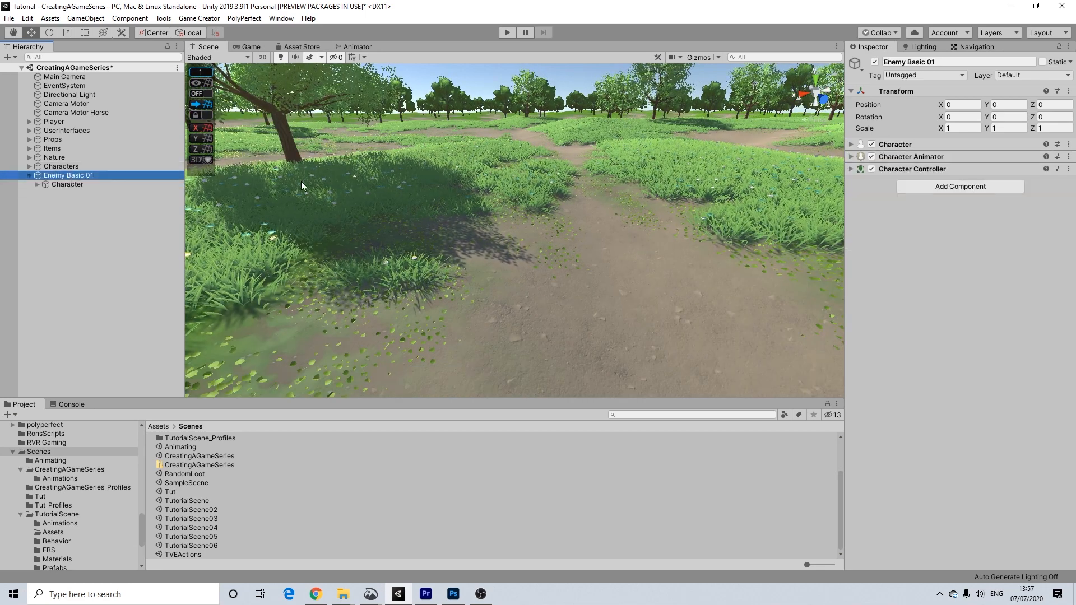
key("f")
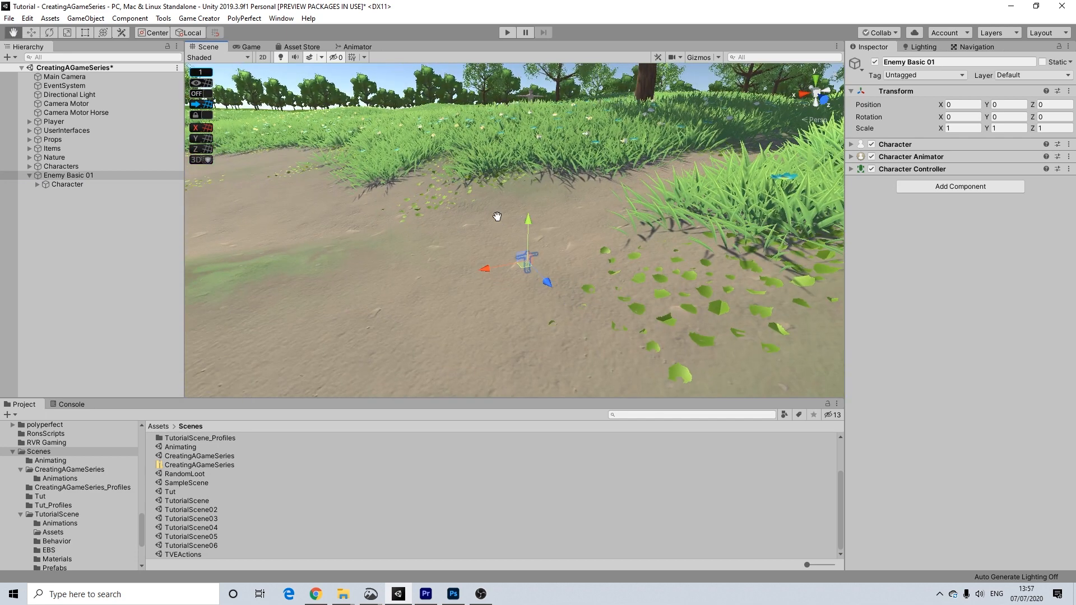
left_click_drag(530, 213, 535, 79)
middle_click_drag(325, 102, 545, 243)
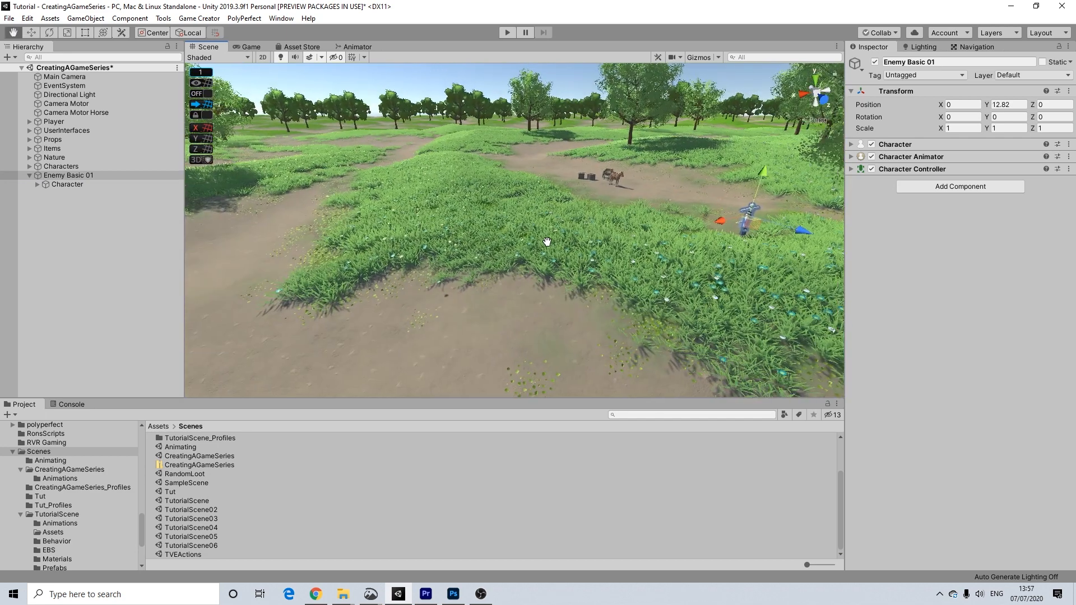
left_click_drag(720, 217, 456, 278)
middle_click_drag(456, 278, 558, 213)
left_click_drag(600, 190, 334, 242)
middle_click_drag(334, 242, 806, 130)
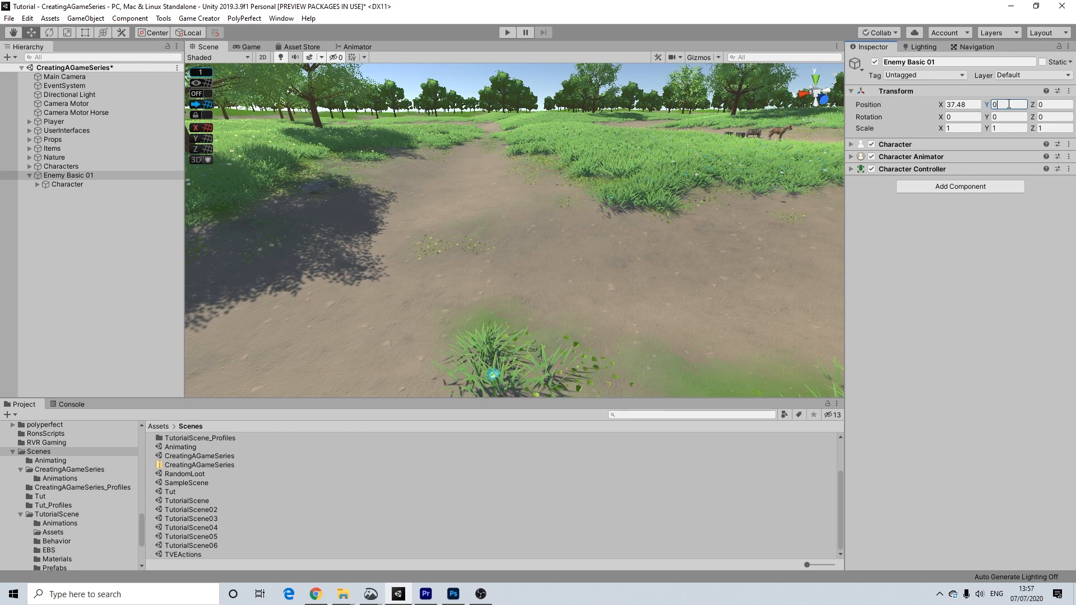
Stand Enemy Basic 01 on the dirt path at about Y 8.39 and Z -3.88
key("Return")
key("f")
left_click_drag(509, 227, 509, 114)
key("f")
left_click_drag(516, 160, 430, 207)
scroll(429, 207, "up", 3)
middle_click_drag(430, 208, 461, 242)
scroll(442, 231, "down", 3)
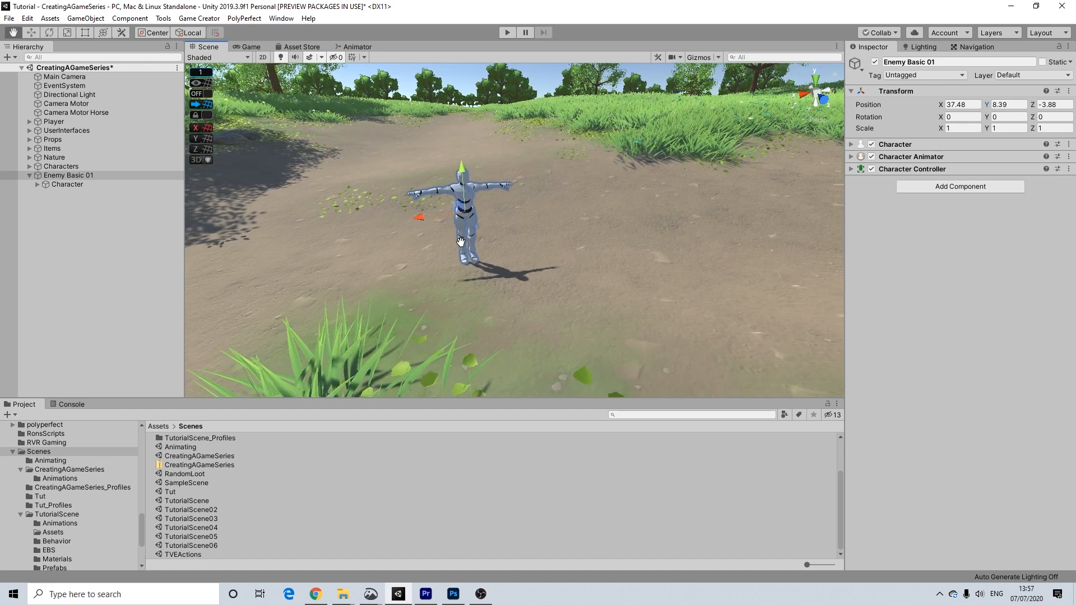
left_click(459, 69)
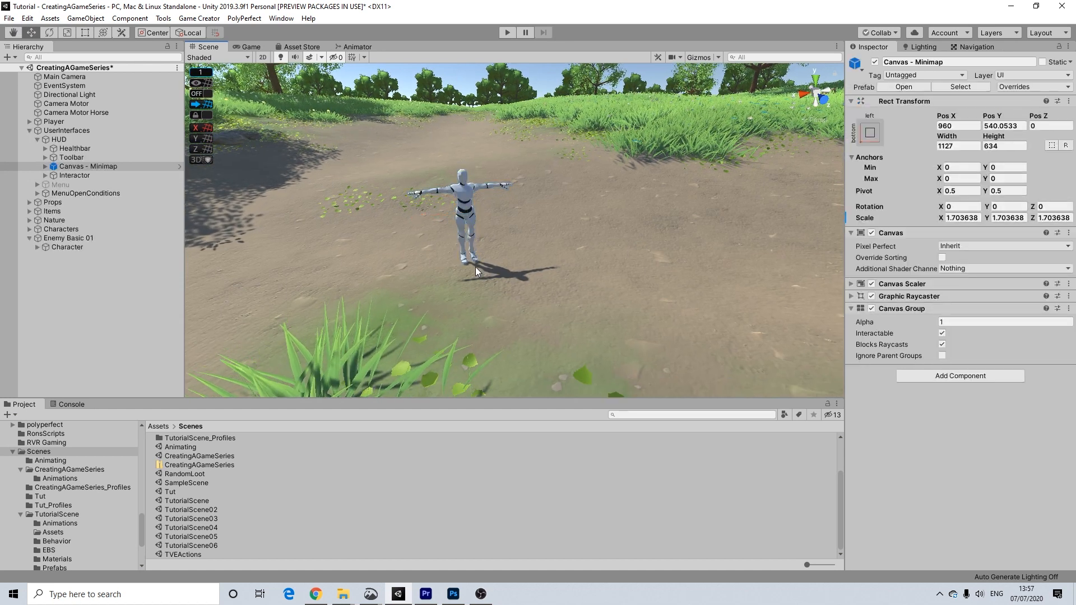
Look through the project folders for the PolygonFantasyHeroCharacters prefabs and compare with the placed enemy
scroll(458, 275, "up", 3)
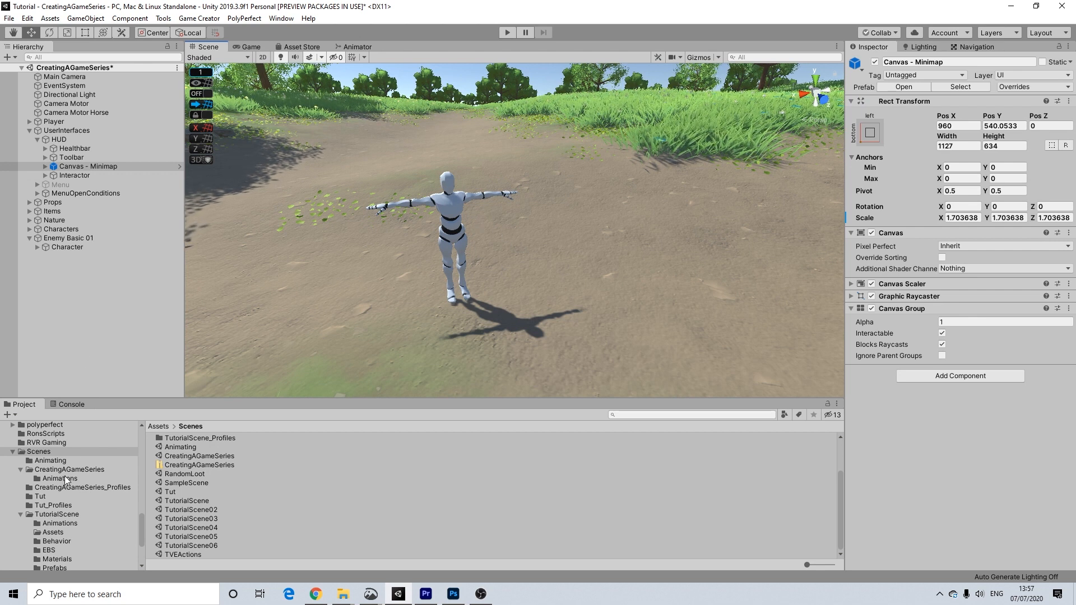
scroll(68, 480, "up", 3)
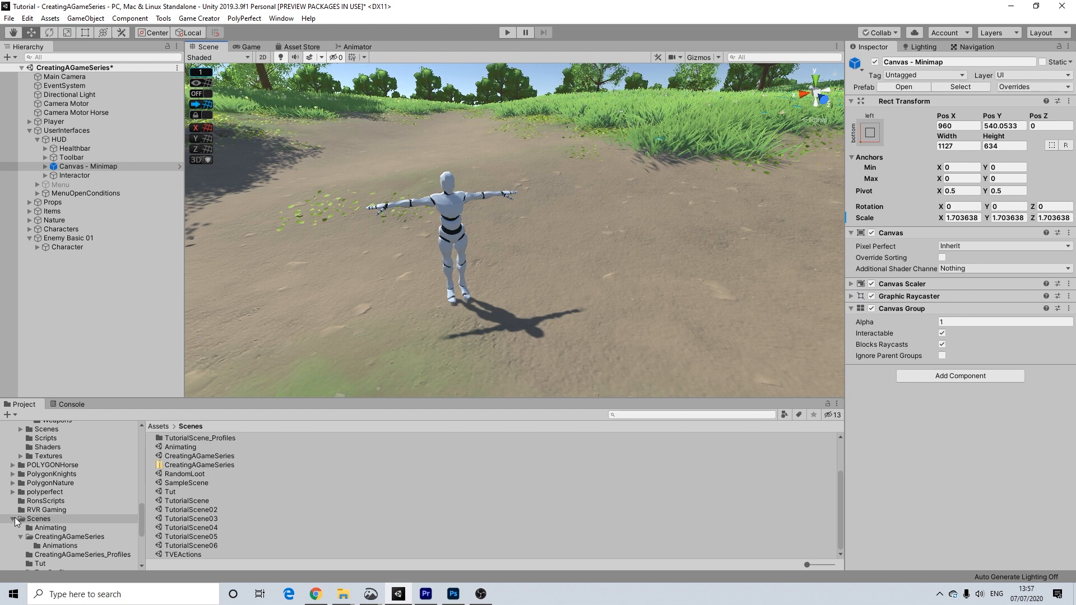
scroll(49, 524, "up", 5)
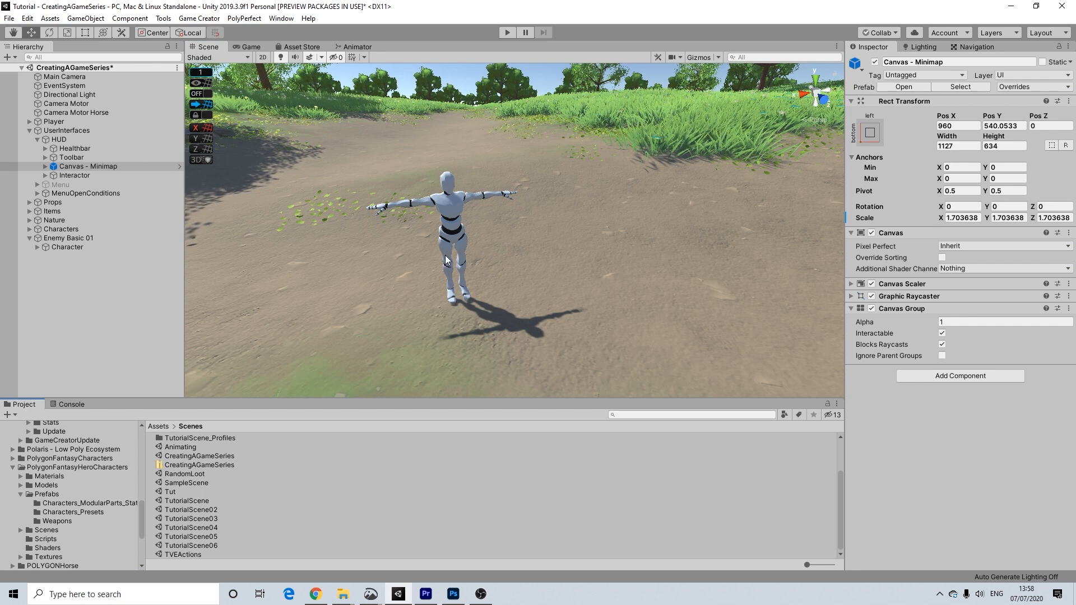
scroll(445, 259, "down", 2)
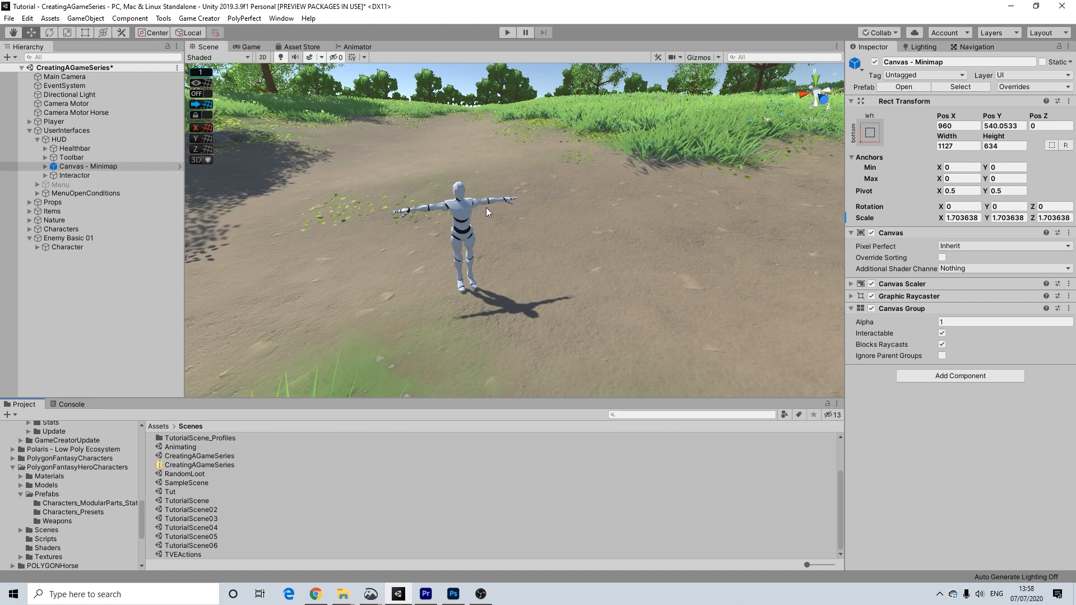
Open the Characters_Presets folder inside the PolygonFantasyHeroCharacters prefabs
scroll(404, 244, "up", 3)
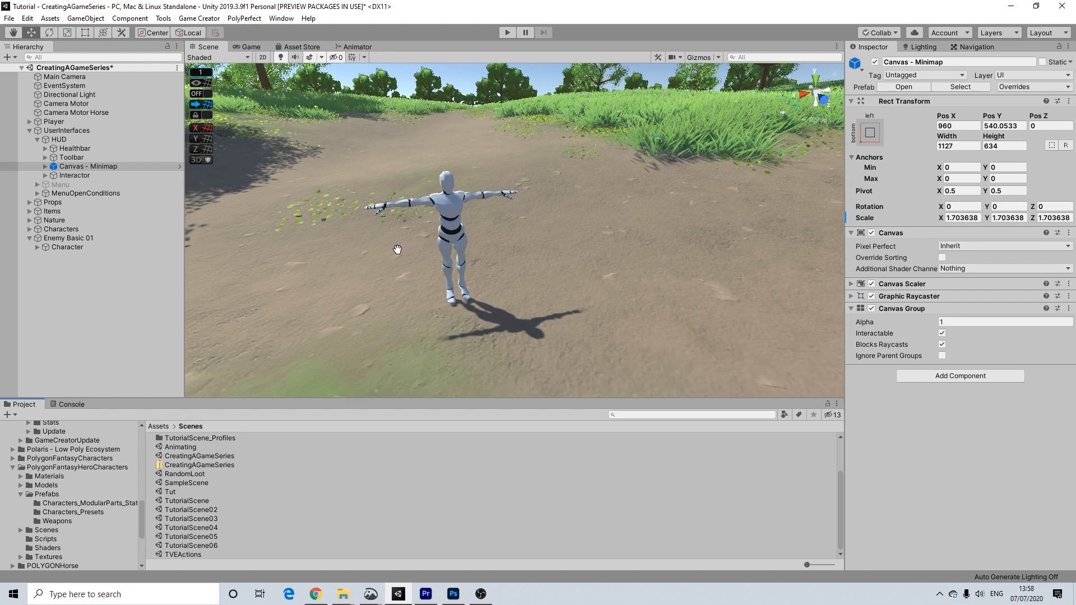
scroll(403, 250, "up", 2)
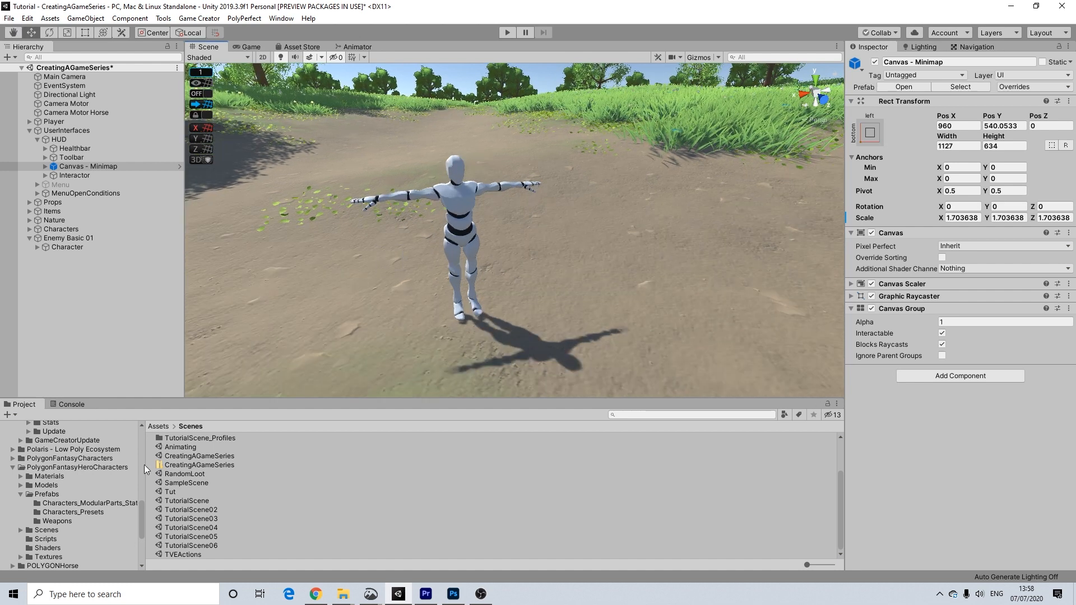
left_click(52, 494)
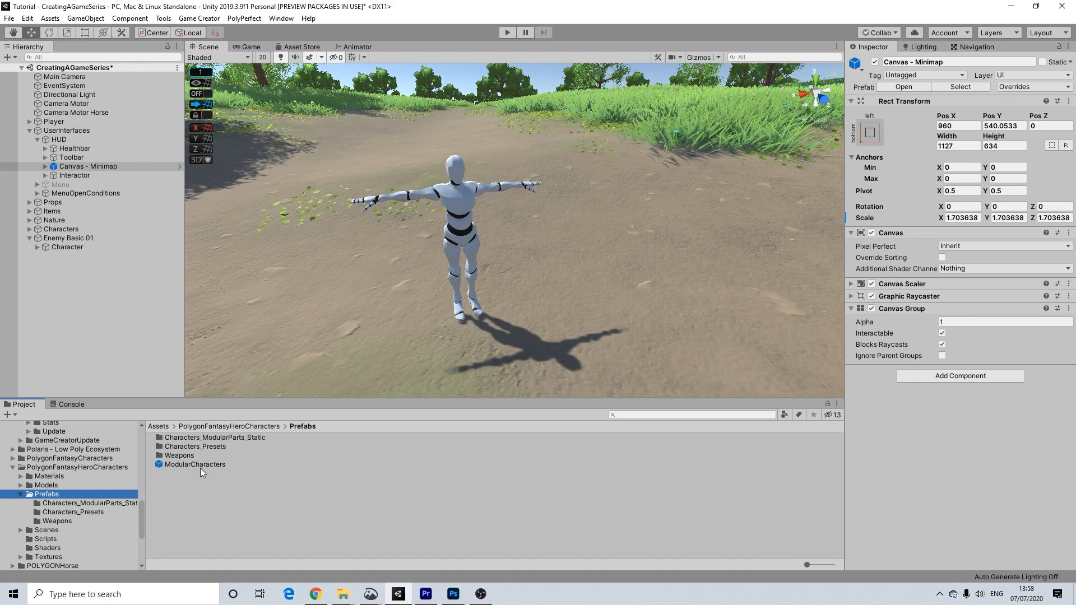
middle_click_drag(456, 296, 386, 293)
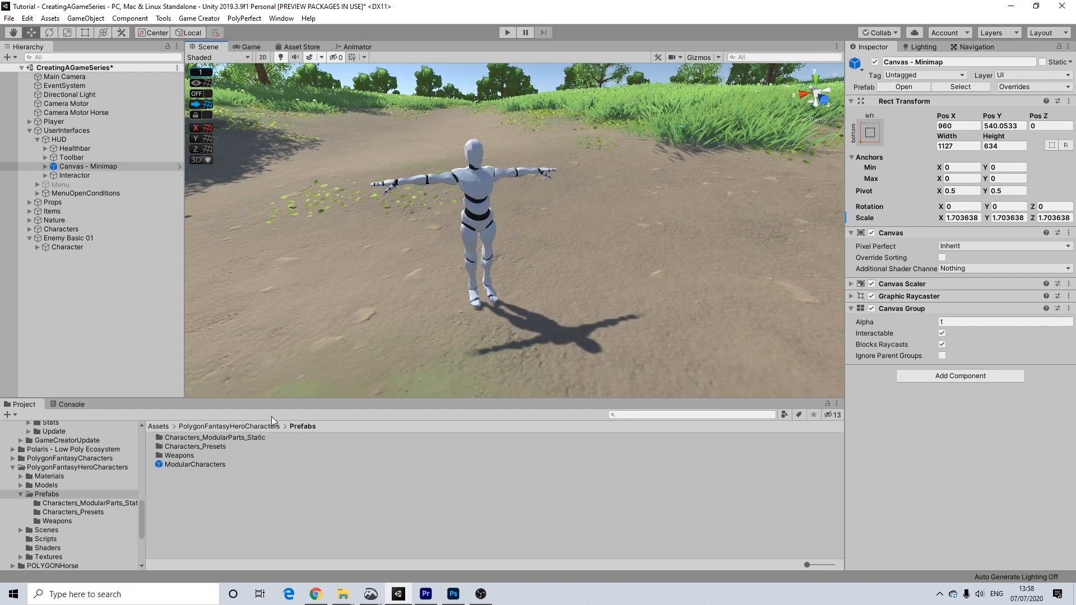
double_click(197, 446)
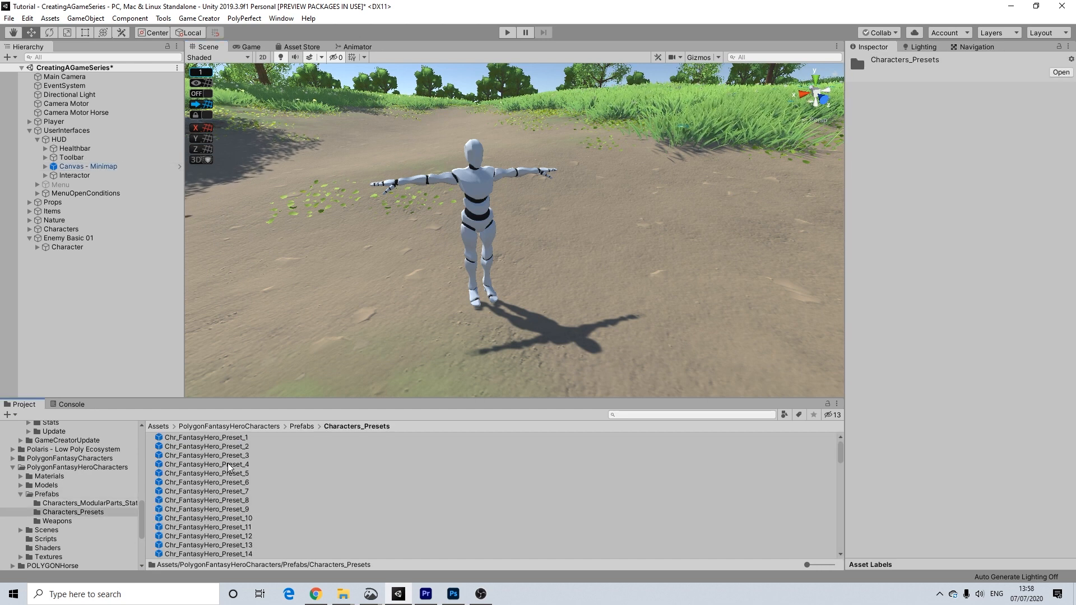
Replace Enemy Basic 01's 3D model in its Character Animator component with the Chr_FantasyHero_Preset_4 prefab
left_click(69, 239)
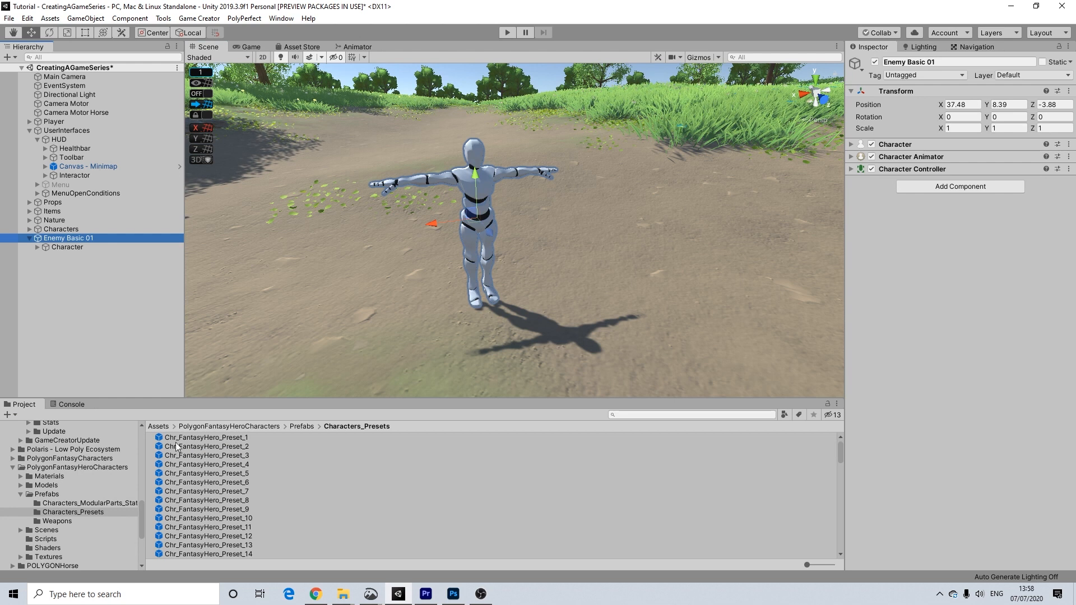
left_click(233, 465)
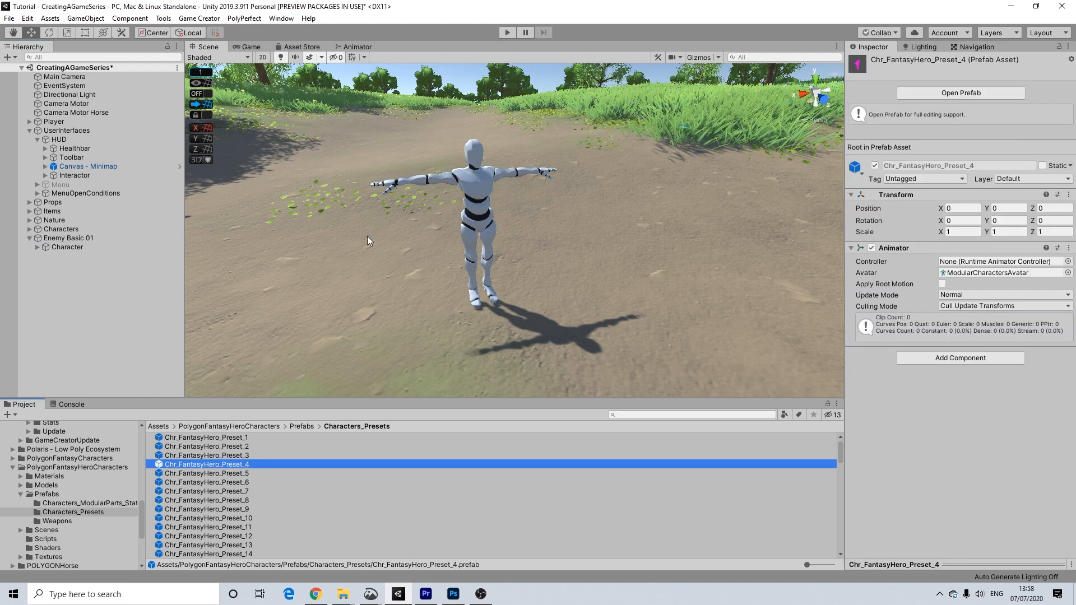
left_click(68, 238)
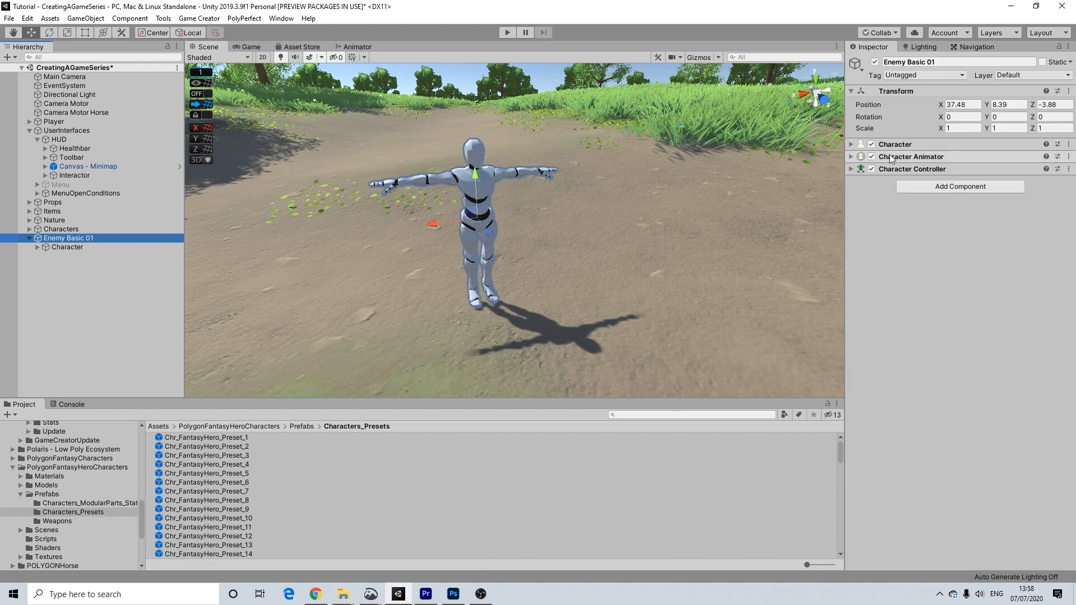
left_click(896, 144)
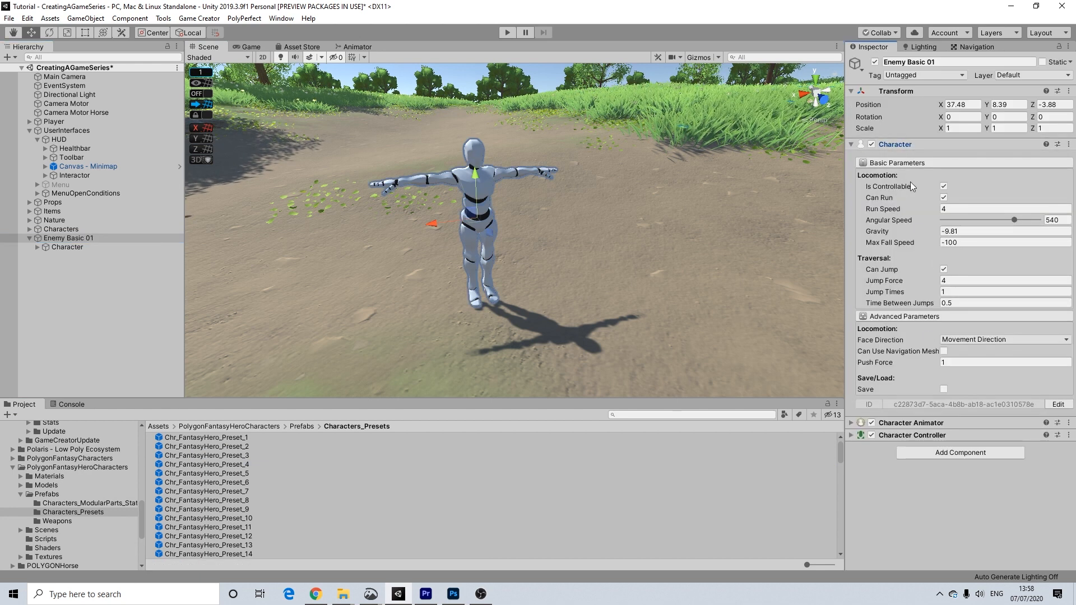
left_click(919, 145)
left_click(924, 157)
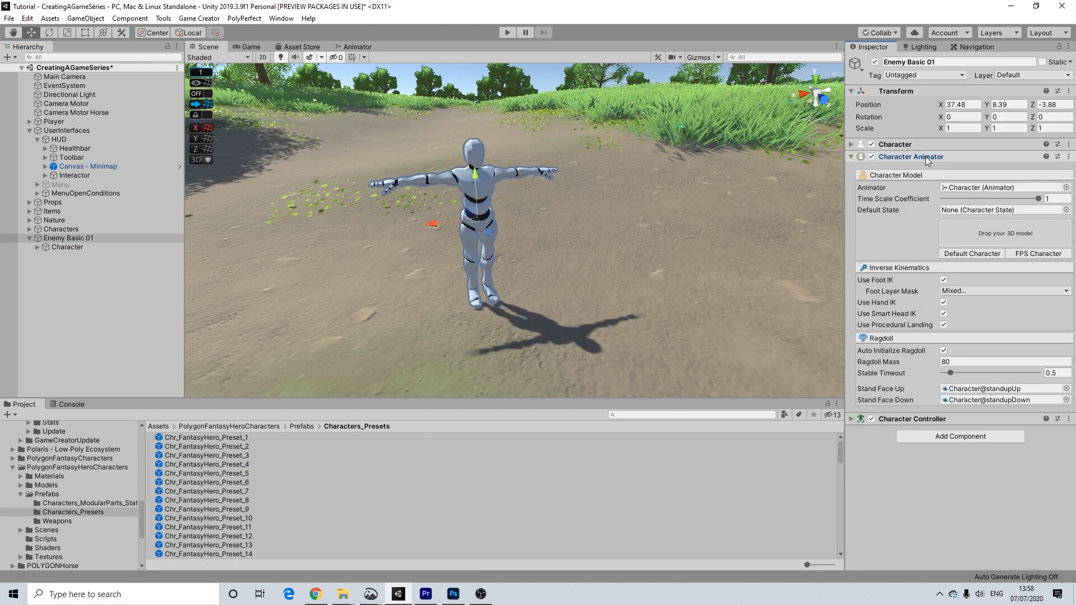
left_click_drag(242, 465, 960, 236)
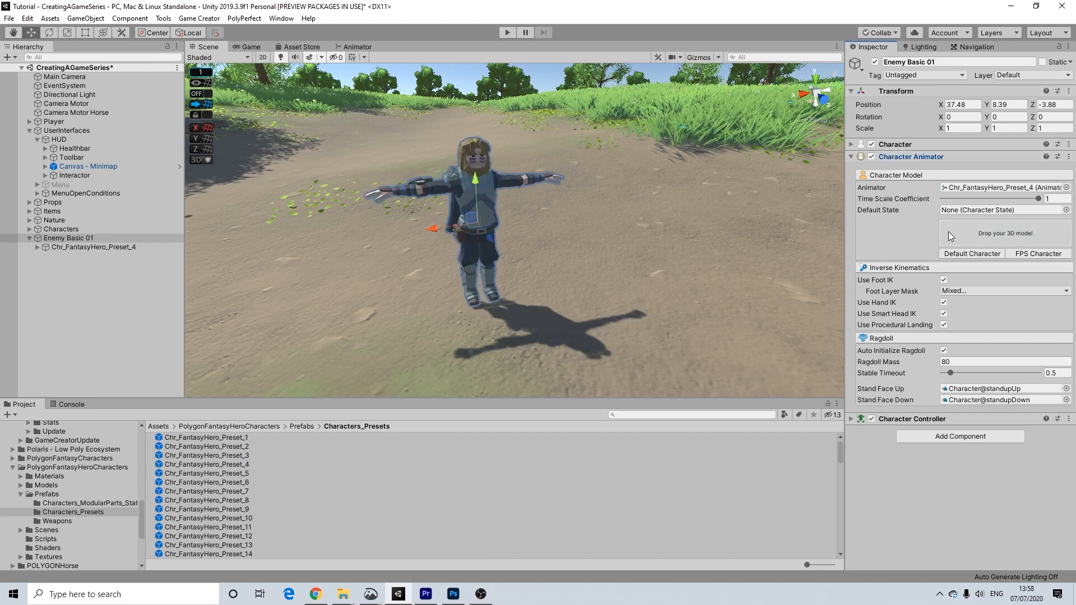
Deactivate the cape Chr_BackAttachment_12 on the enemy model
left_click(455, 207)
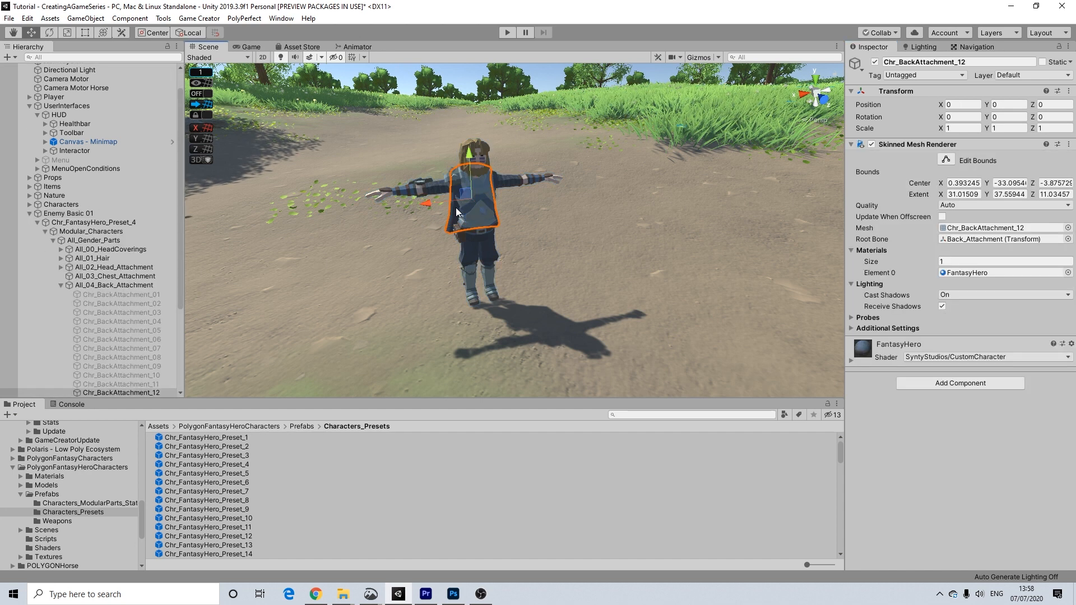
left_click(875, 62)
scroll(474, 211, "down", 2)
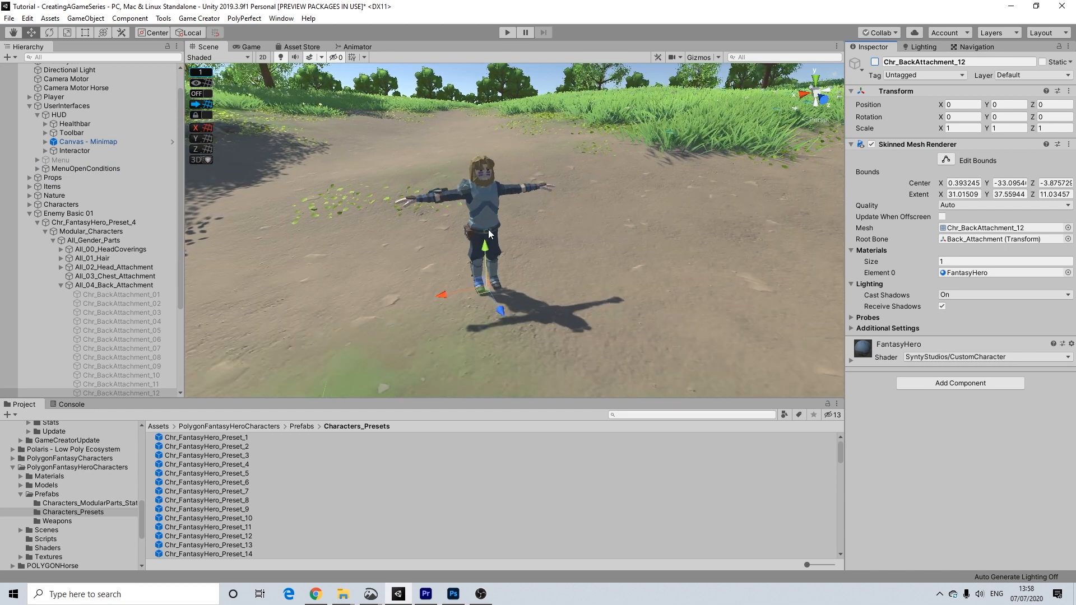
Examine the enemy model without its cape and the surrounding terrain from near and far
scroll(751, 226, "down", 5)
middle_click_drag(785, 249, 432, 259)
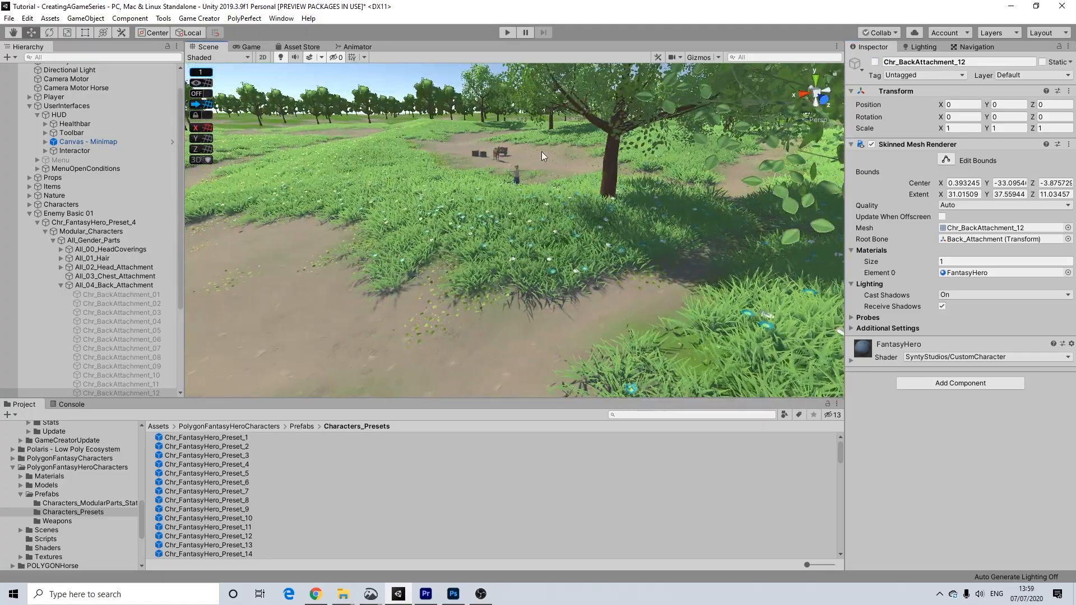
middle_click_drag(269, 271, 642, 240)
scroll(298, 213, "up", 5)
middle_click_drag(302, 218, 340, 227)
scroll(338, 217, "up", 3)
scroll(319, 224, "up", 3)
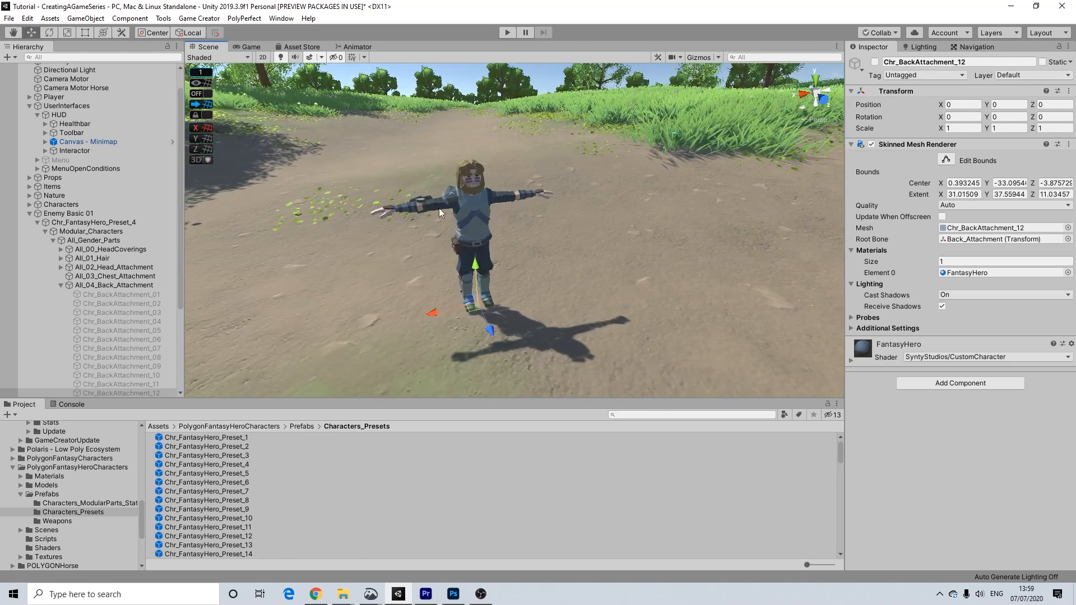
scroll(432, 217, "up", 3)
scroll(432, 217, "down", 3)
scroll(456, 255, "up", 1)
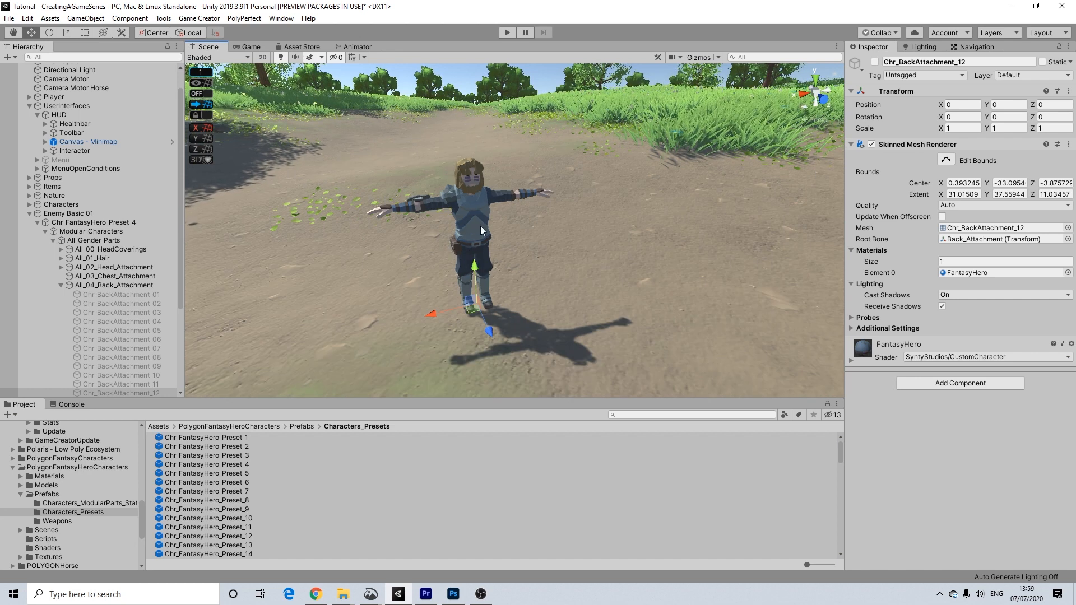
scroll(468, 240, "down", 1)
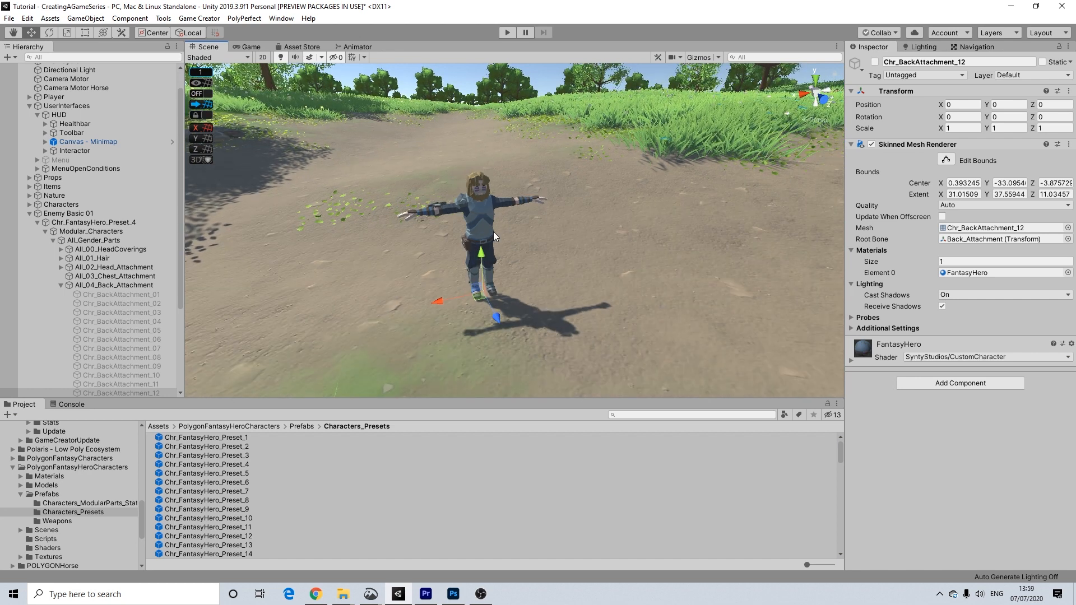
scroll(458, 240, "up", 1)
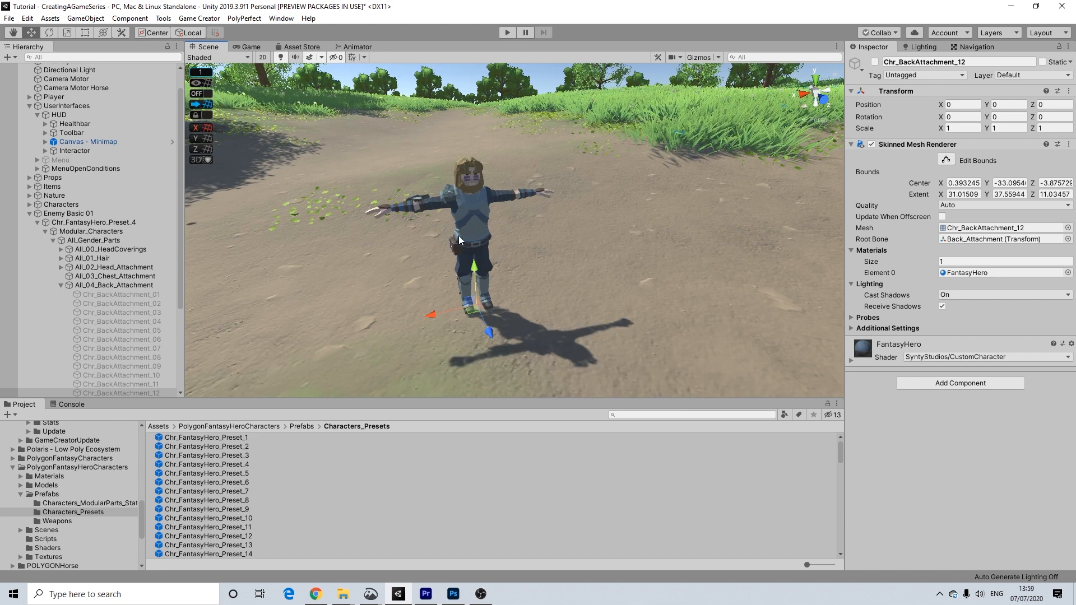
scroll(456, 236, "down", 2)
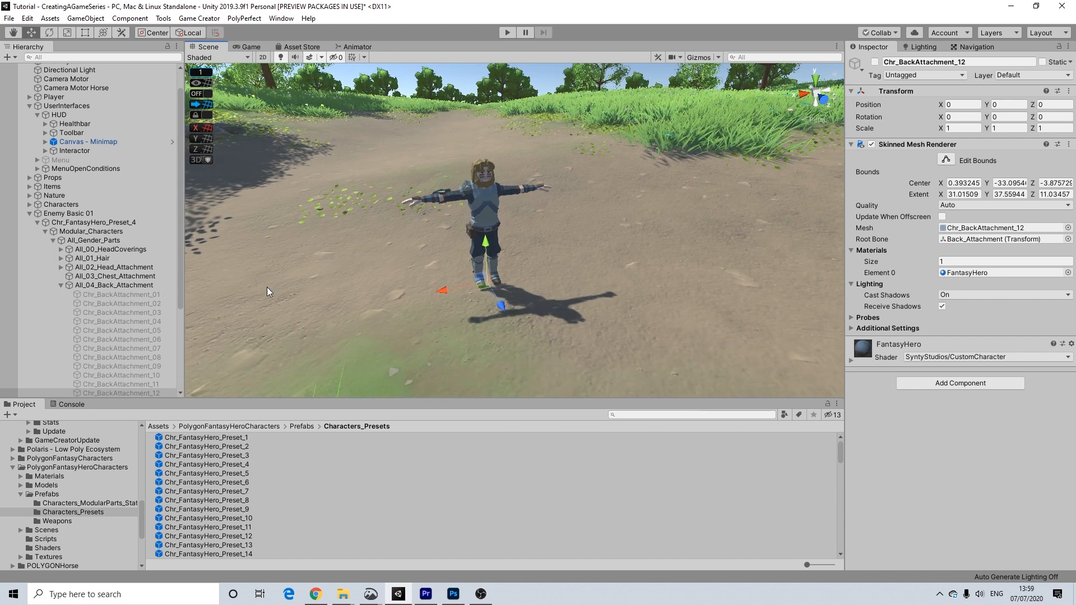
Collapse the All_04_Back_Attachment group and the whole Enemy Basic 01 branch in the hierarchy
left_click(65, 284)
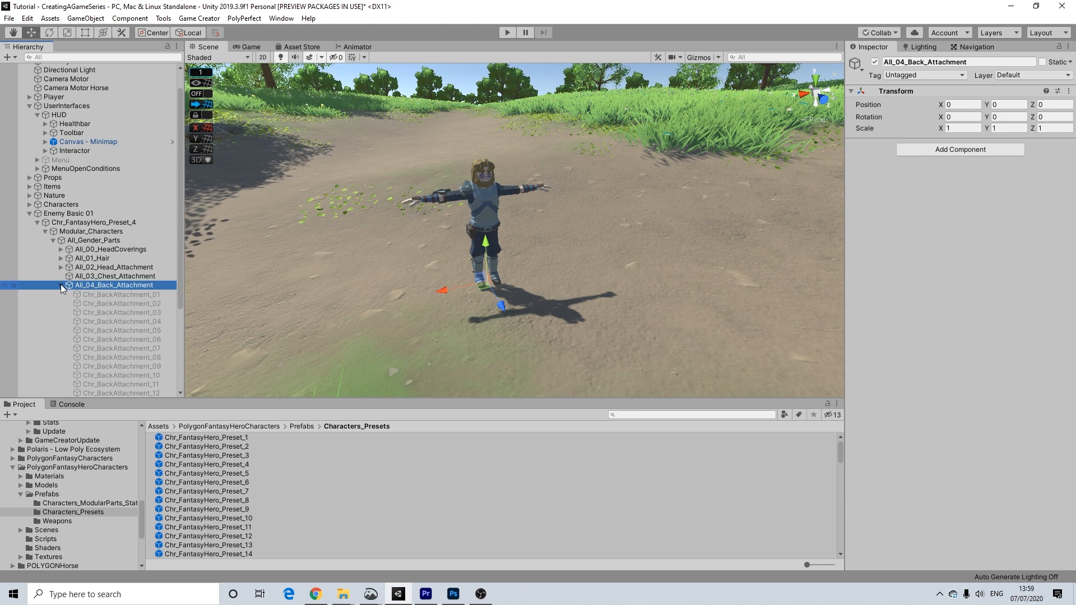
left_click(61, 285)
left_click(29, 222)
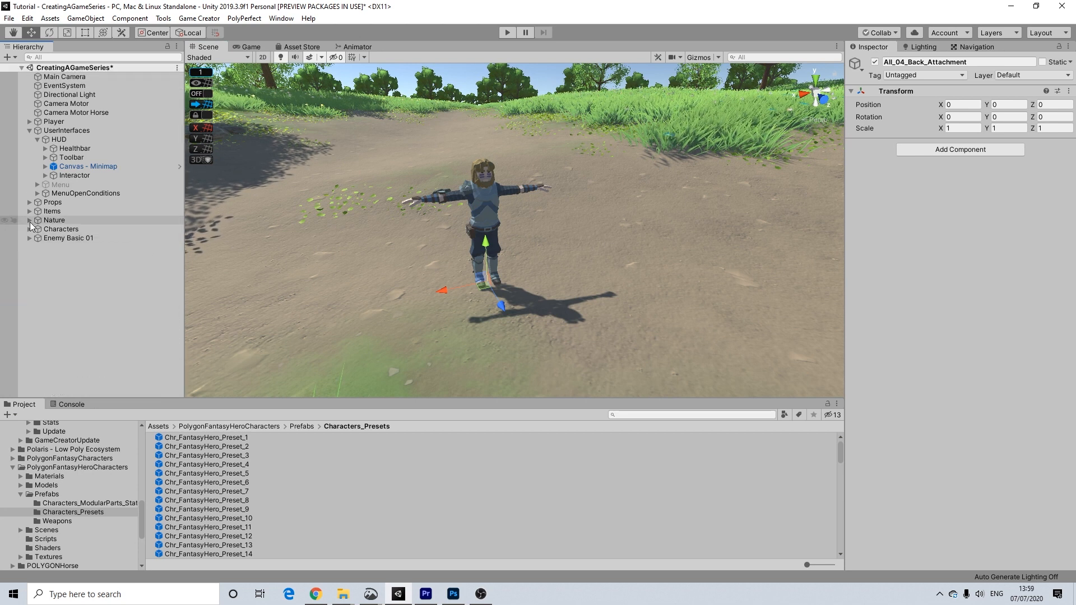
Inspect the enemy's new model up close and review the Character Animator settings of Enemy Basic 01
scroll(454, 221, "up", 5)
scroll(454, 221, "down", 3)
middle_click_drag(454, 221, 455, 223)
scroll(456, 224, "up", 4)
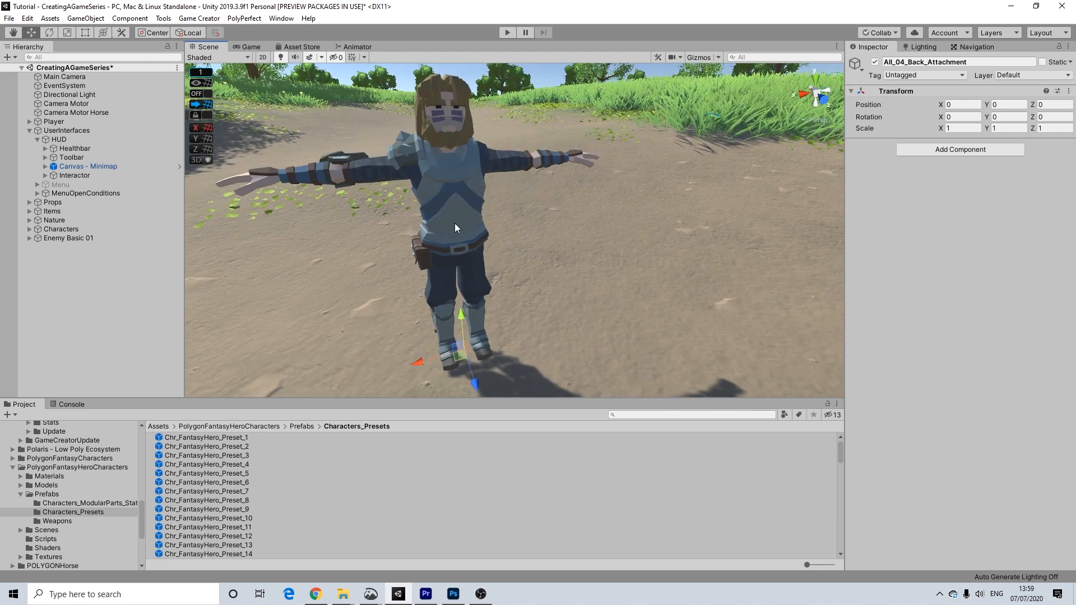
scroll(455, 223, "down", 2)
scroll(478, 233, "down", 2)
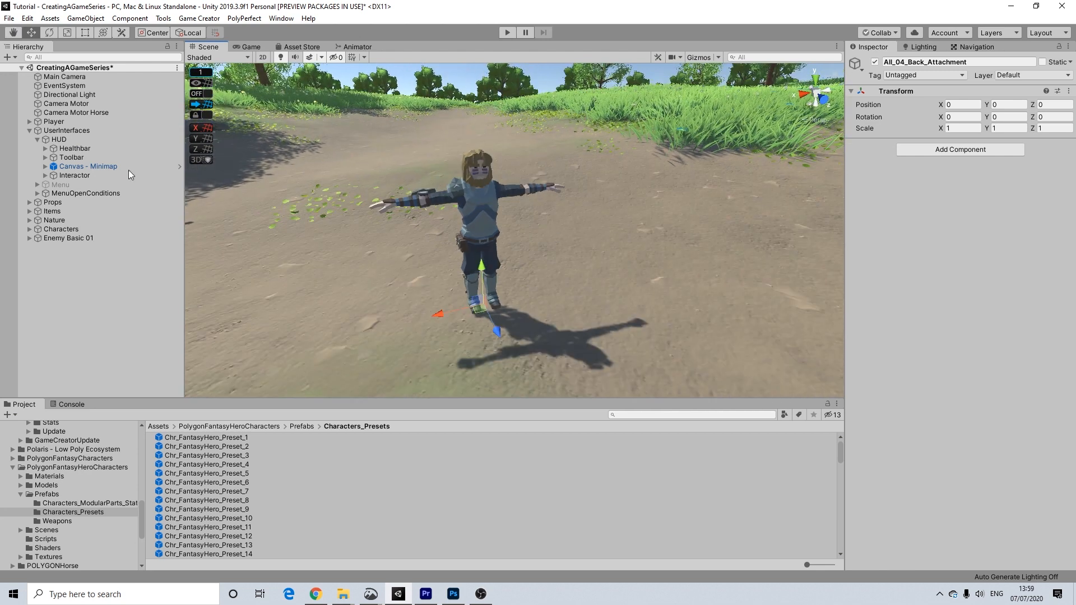
left_click(46, 238)
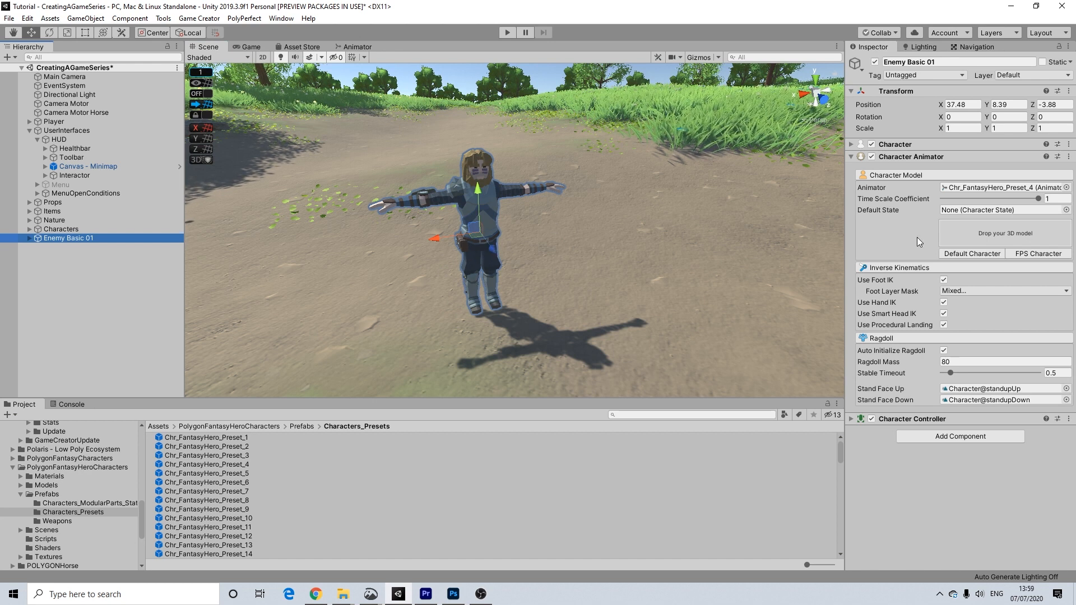
scroll(455, 153, "up", 2)
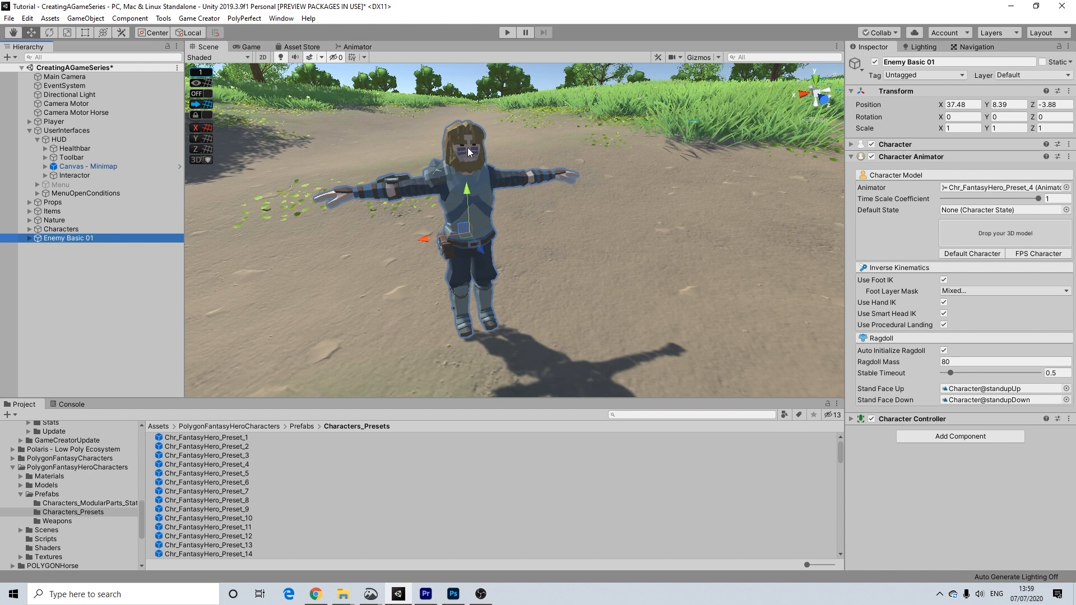
scroll(482, 168, "down", 1)
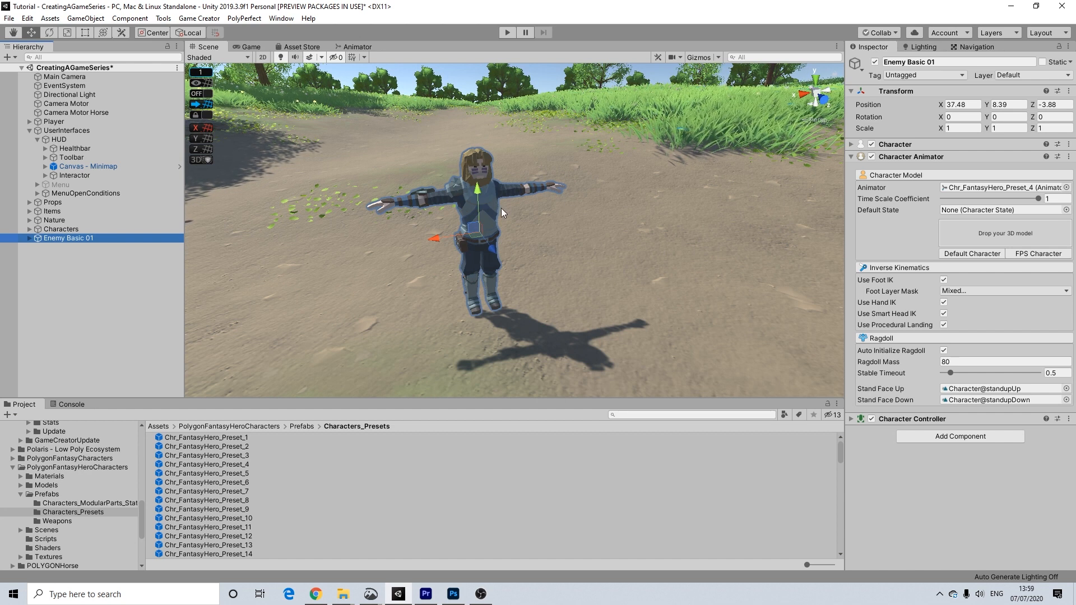
Expand Enemy Basic 01 in the hierarchy and collapse its Modular_Characters and Chr_FantasyHero_Preset_4 branches
left_click(30, 238)
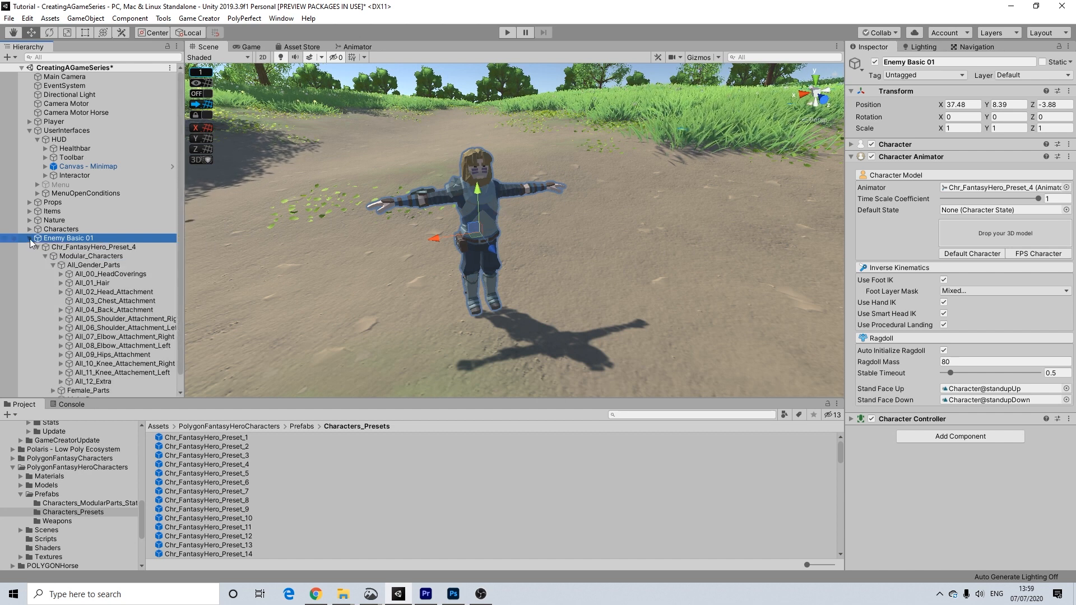
left_click(31, 238)
left_click(29, 238)
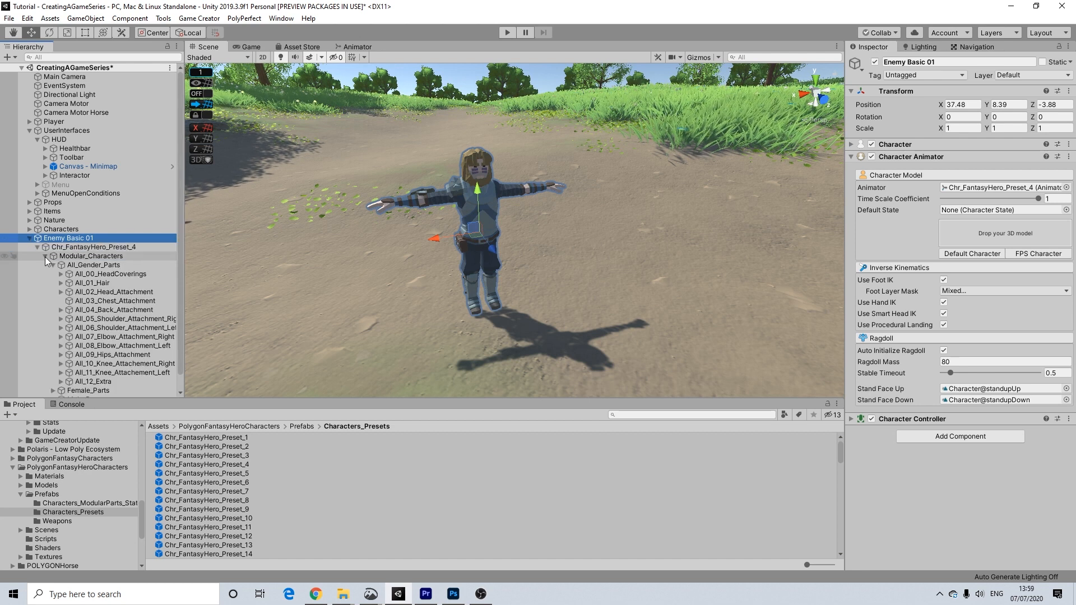
left_click(45, 257)
left_click(37, 247)
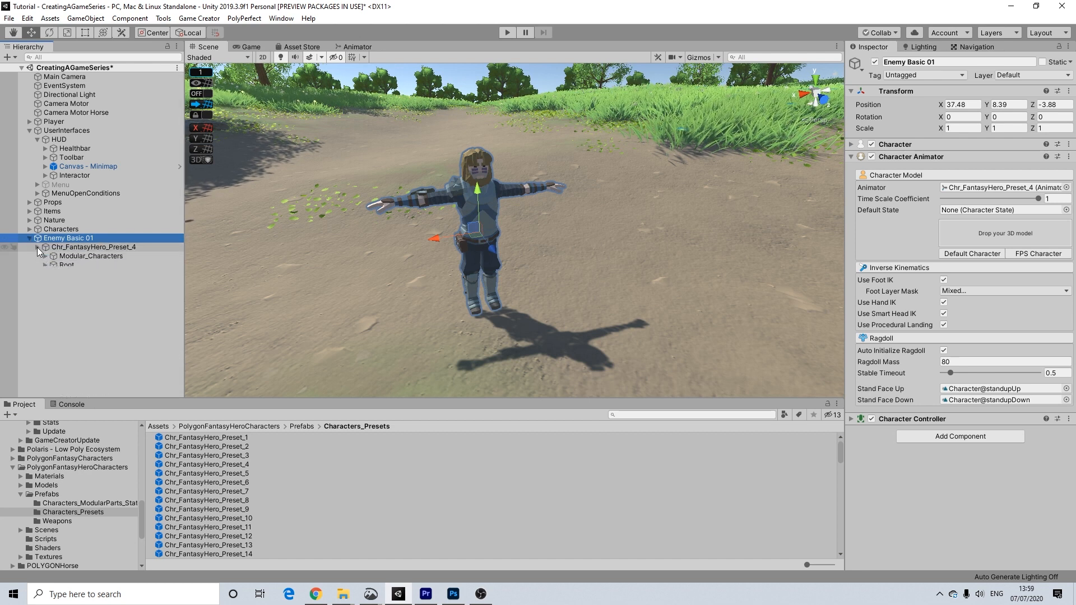
Add two Game Creator Actions objects as children of Enemy Basic 01
right_click(70, 240)
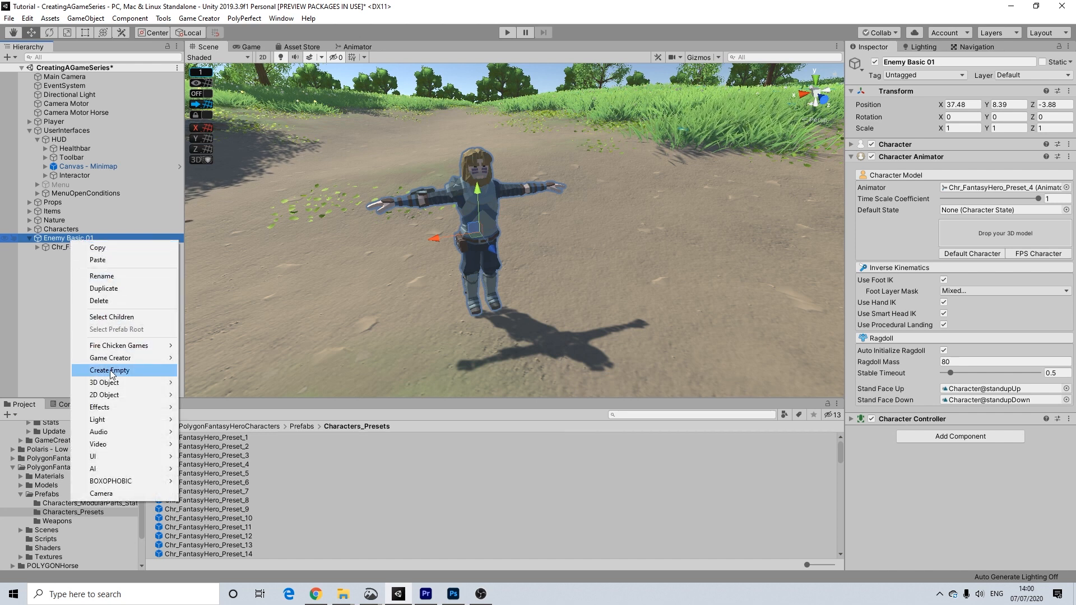
mouse_move(151, 358)
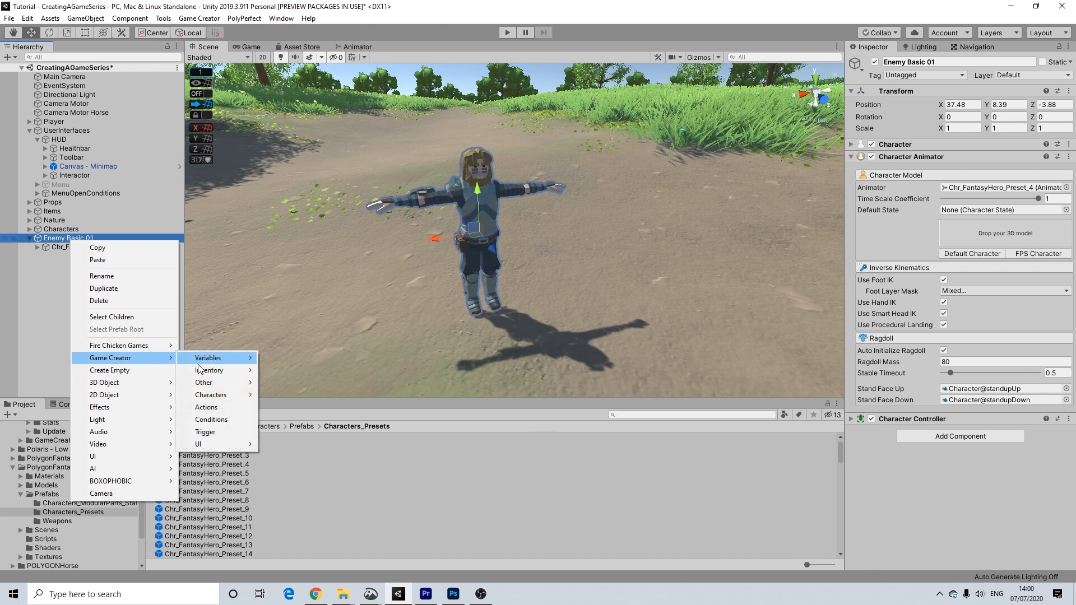
left_click(207, 407)
right_click(67, 238)
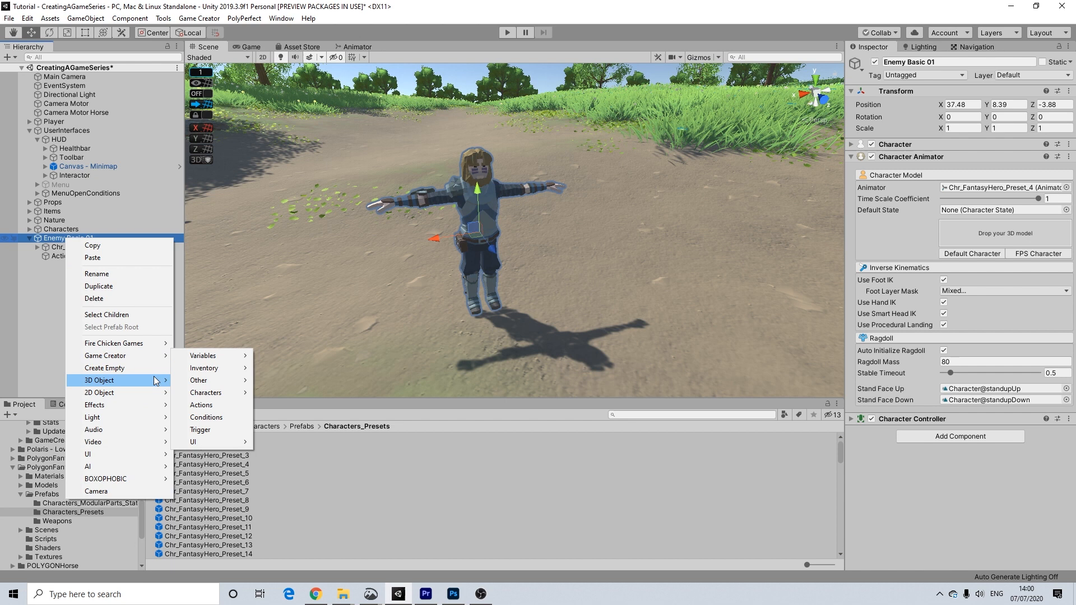
mouse_move(157, 356)
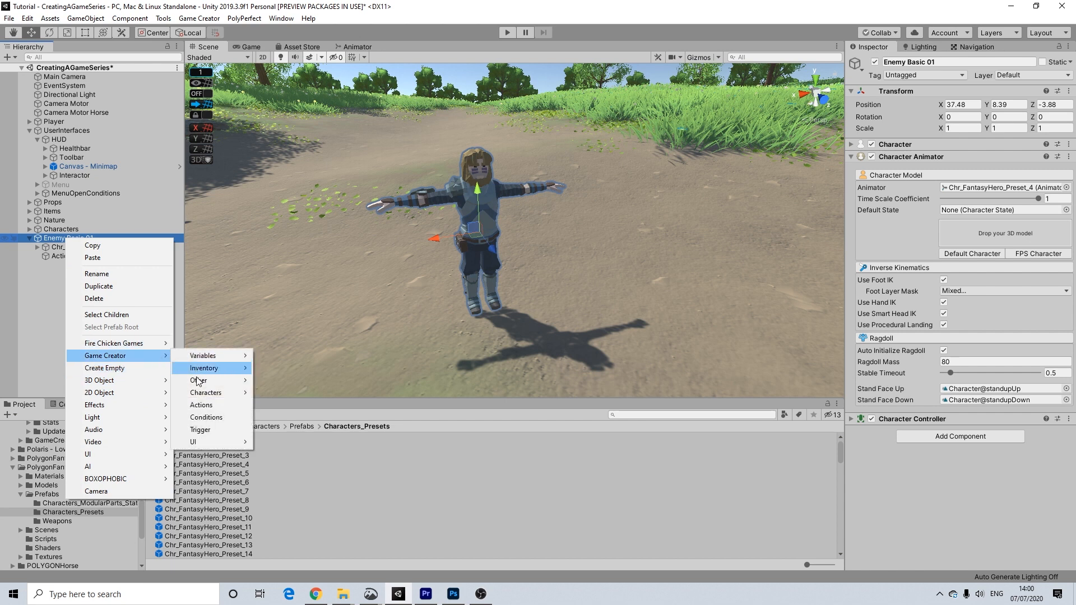
left_click(201, 404)
Add a Game Creator Conditions object as a child of Enemy Basic 01
left_click(63, 238)
right_click(63, 238)
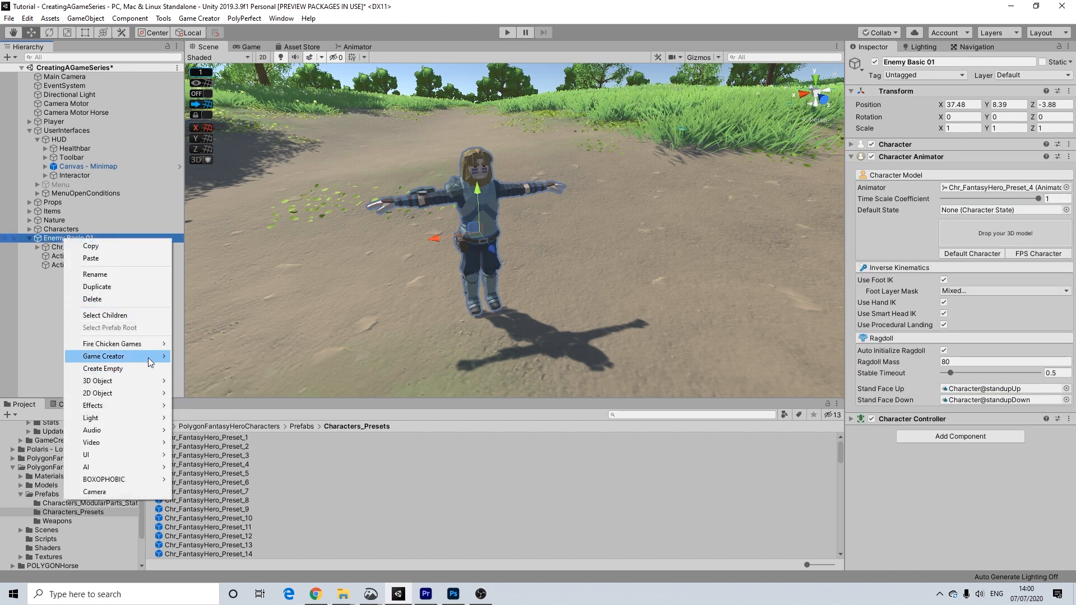
mouse_move(152, 360)
left_click(202, 416)
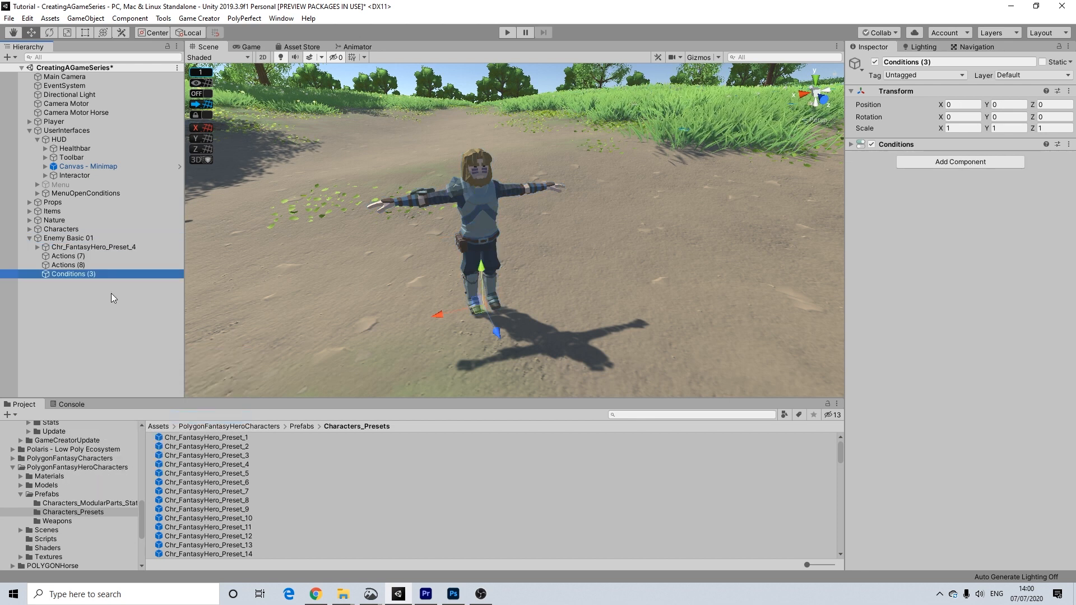
Rename the two Actions objects under Enemy Basic 01 as Combat and Patrol
left_click(65, 256)
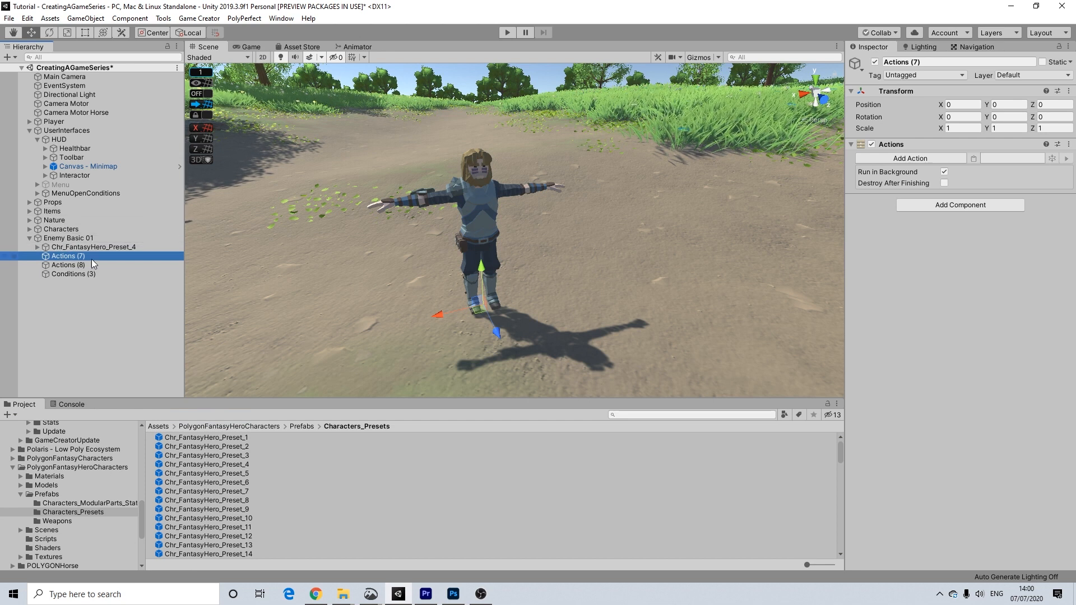
left_click(910, 62)
type("Combat")
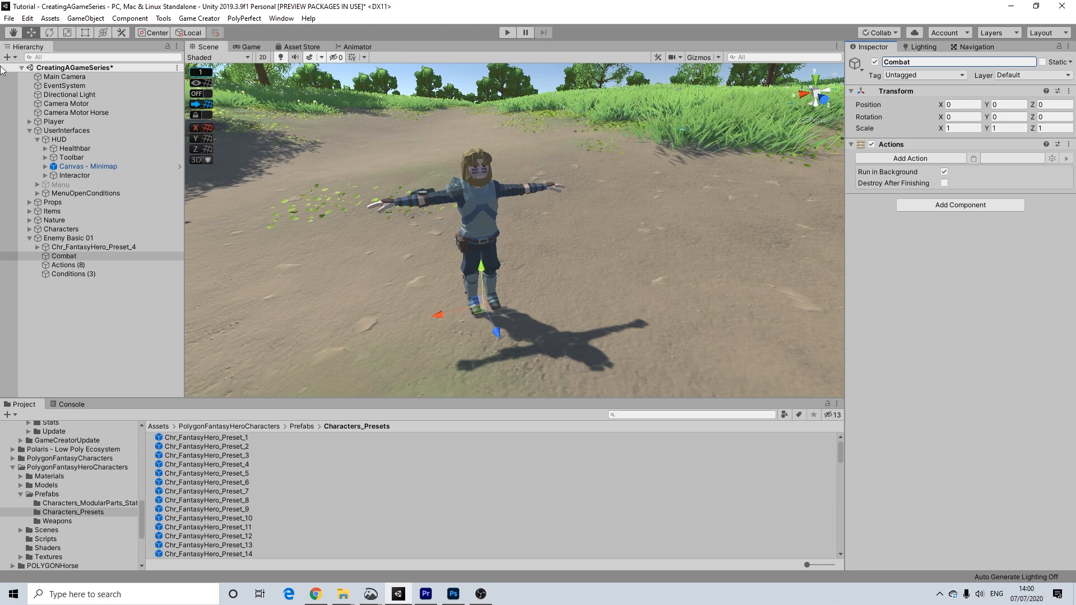
left_click(75, 264)
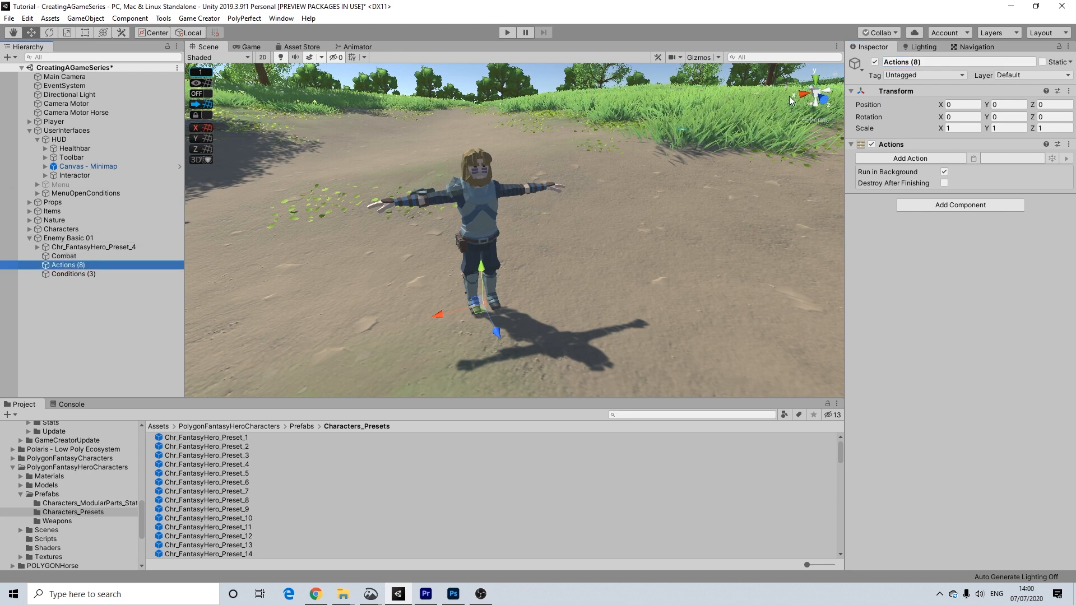
left_click(901, 60)
type("Patrol")
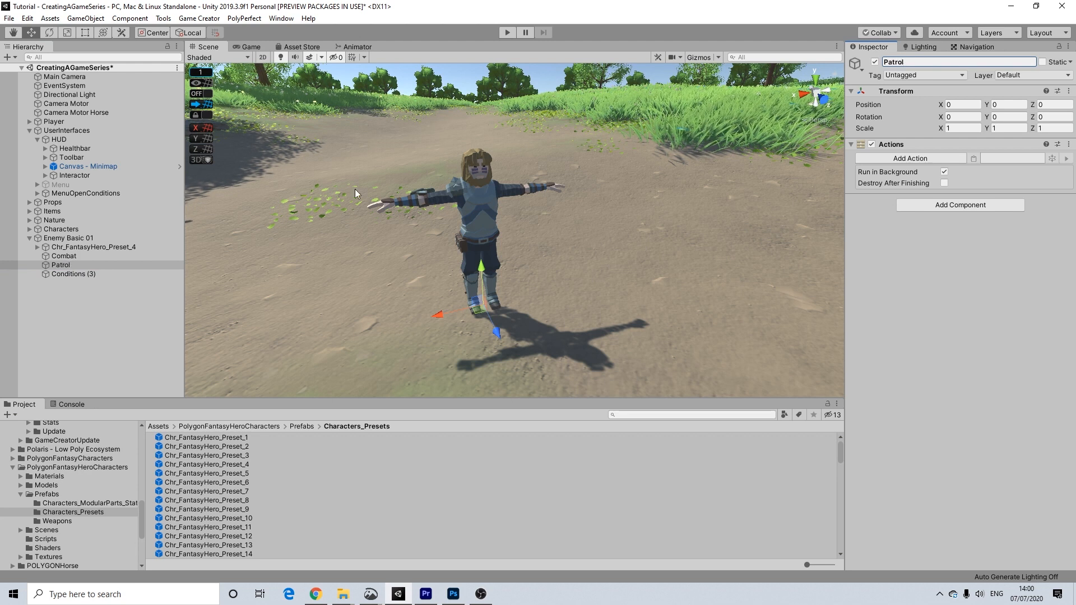
Rename the Conditions object under Enemy Basic 01 as LifeandDeath
left_click(65, 272)
left_click(908, 63)
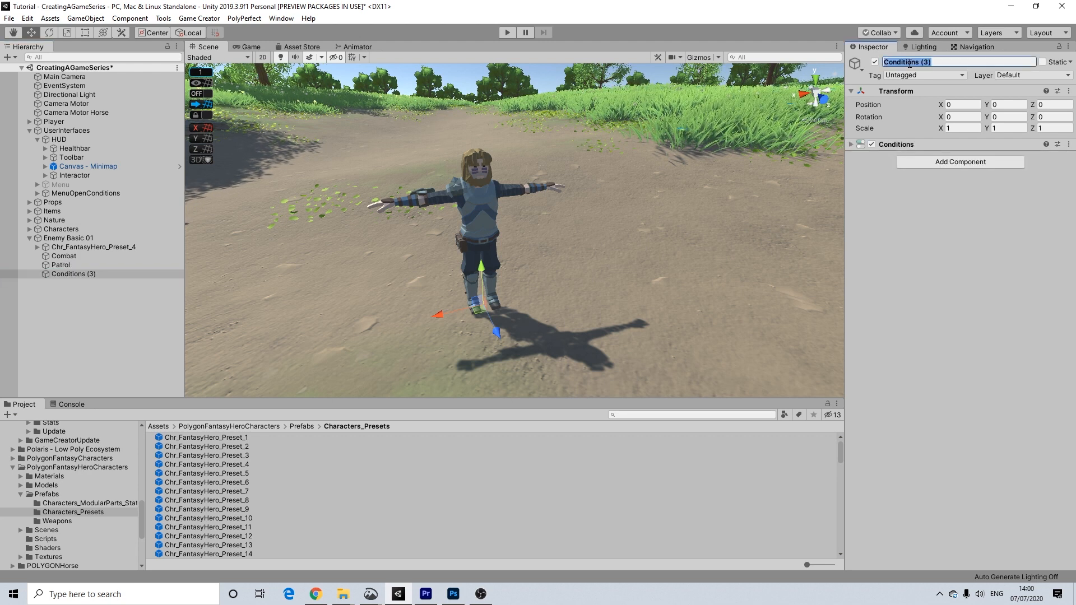
type("Life")
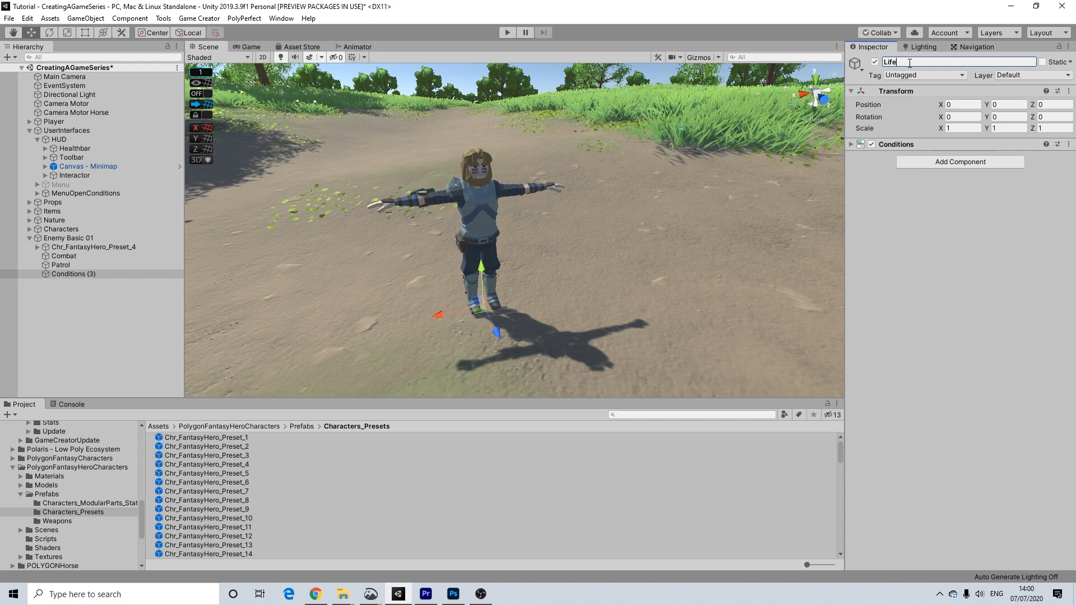
type("andDeath")
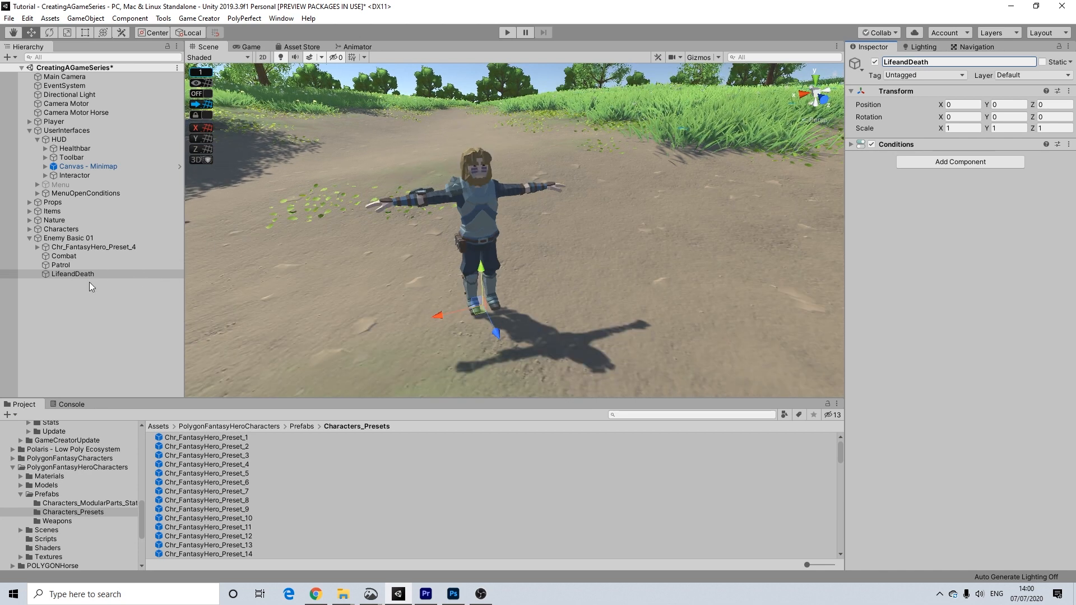
Add another Game Creator Actions object and place it directly under Enemy Basic 01, between Combat and Patrol
left_click(62, 247)
right_click(66, 247)
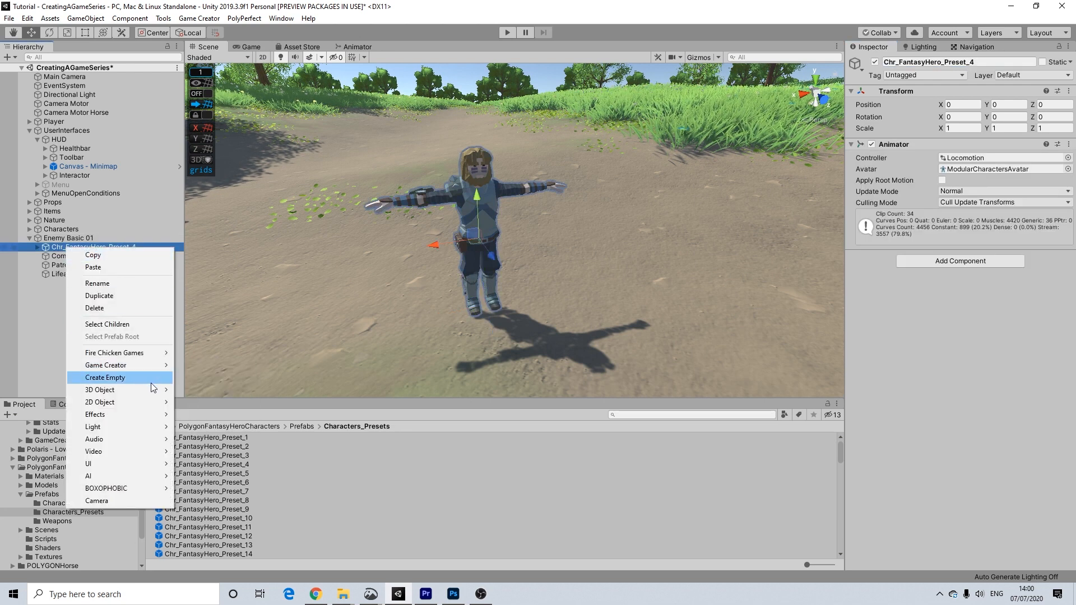
mouse_move(158, 366)
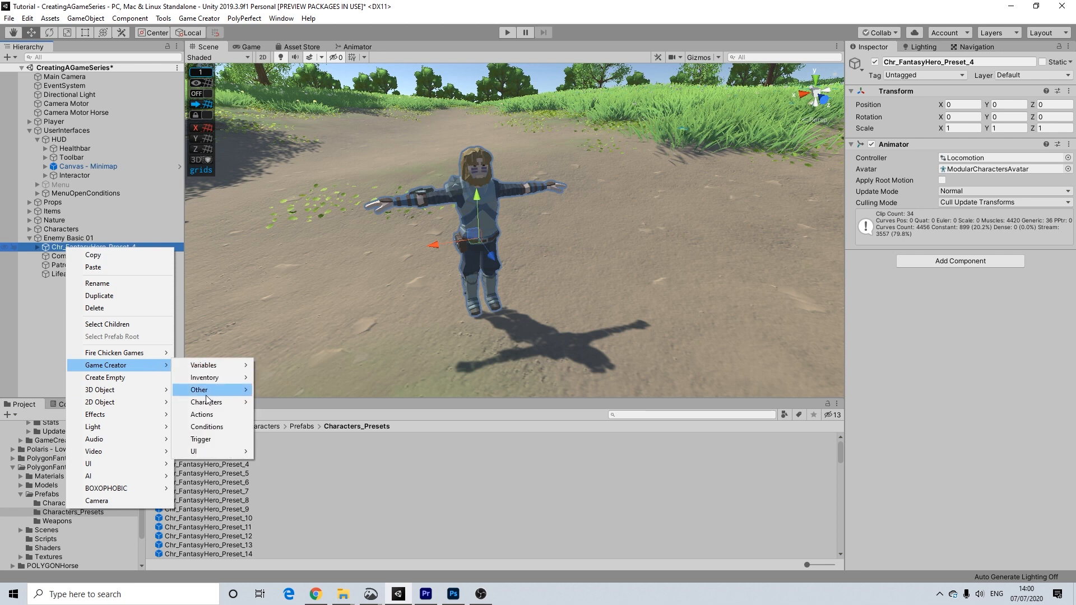
left_click(202, 415)
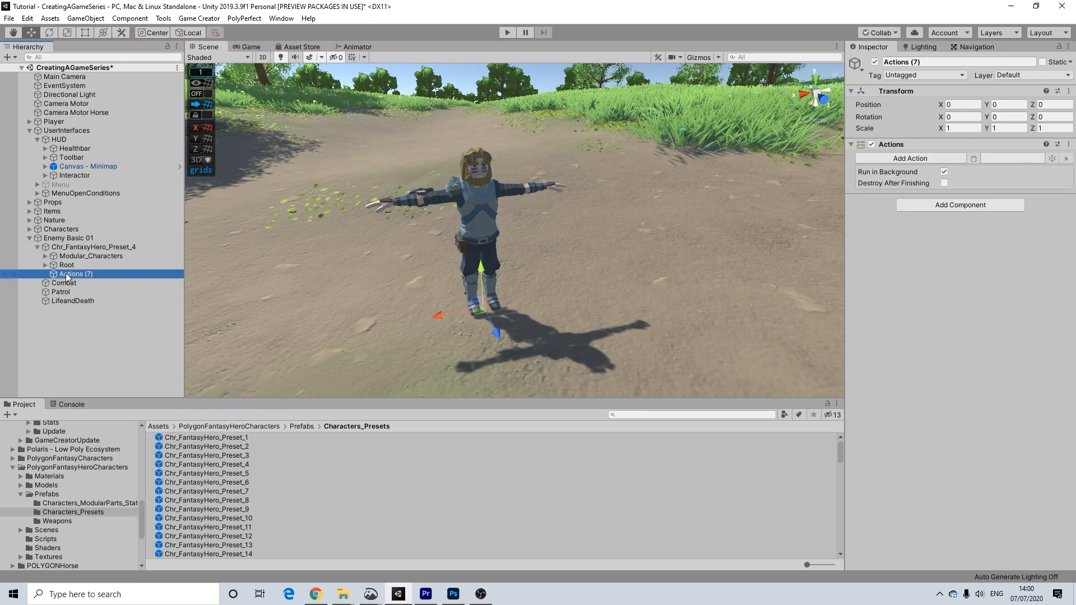
left_click_drag(65, 274, 59, 241)
left_click_drag(68, 304, 70, 279)
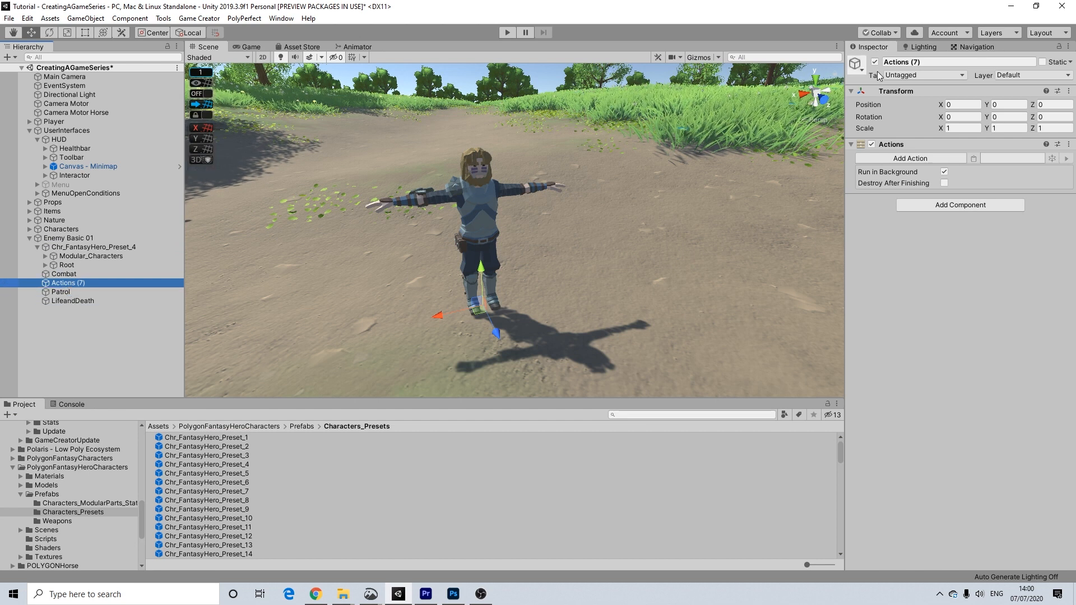
Rename the new Actions object as Search and collapse the Chr_FantasyHero_Preset_4 branch
left_click(904, 61)
type("Search")
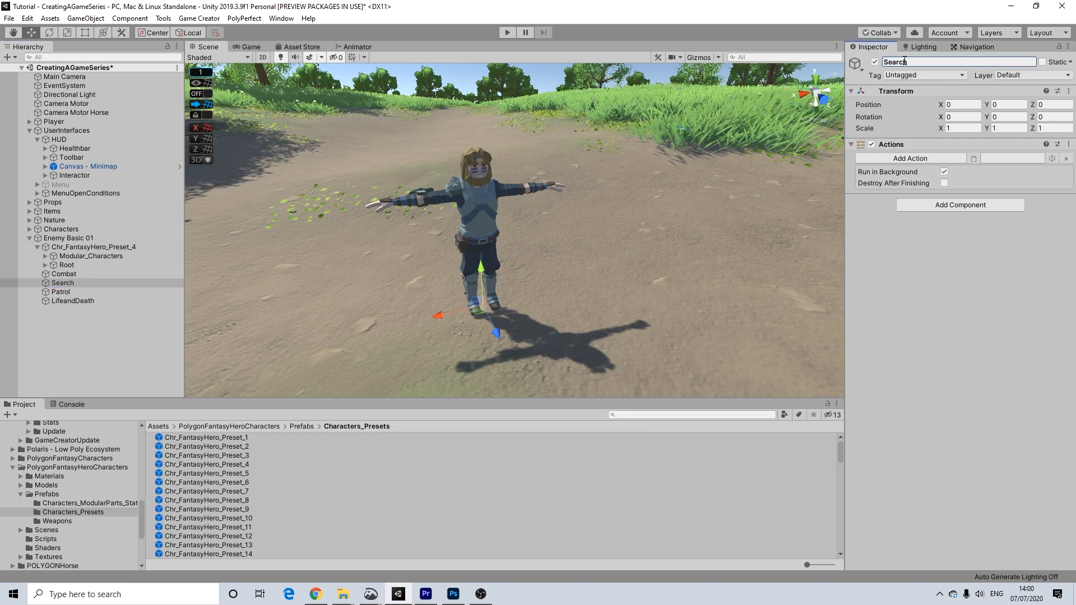
left_click(37, 247)
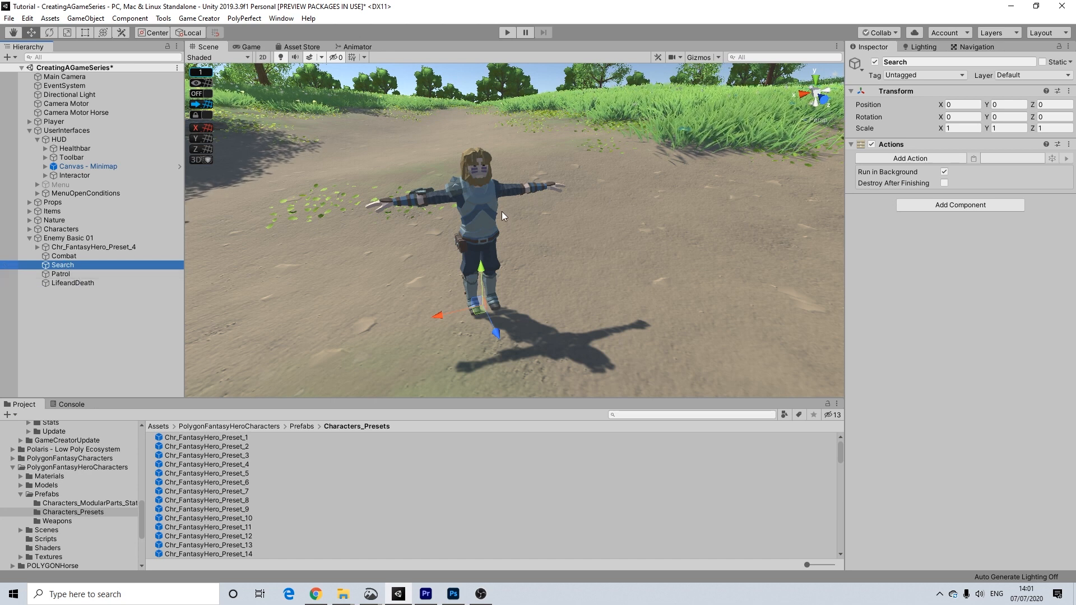
Create a new Game Creator behavior graph asset in the project's Behavior folder
scroll(472, 215, "up", 2)
middle_click_drag(461, 216, 465, 215)
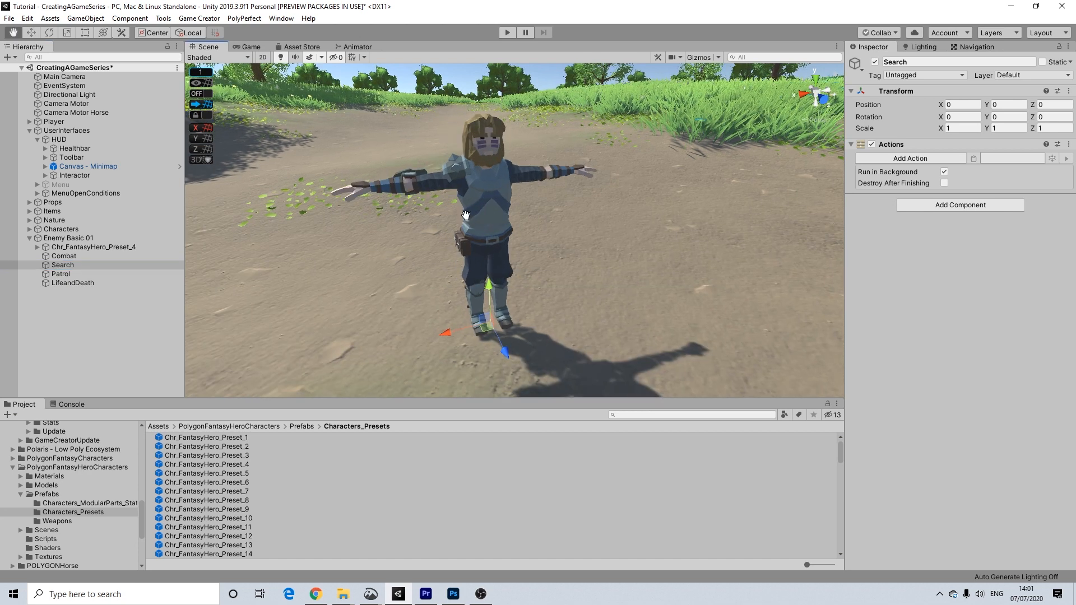
left_click(64, 239)
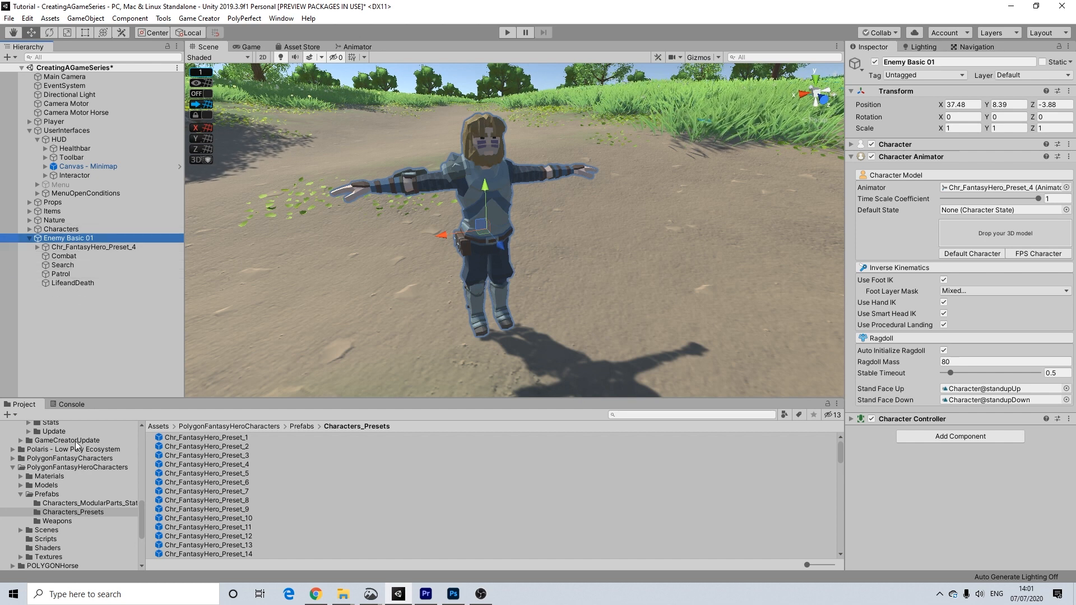
scroll(77, 445, "up", 15)
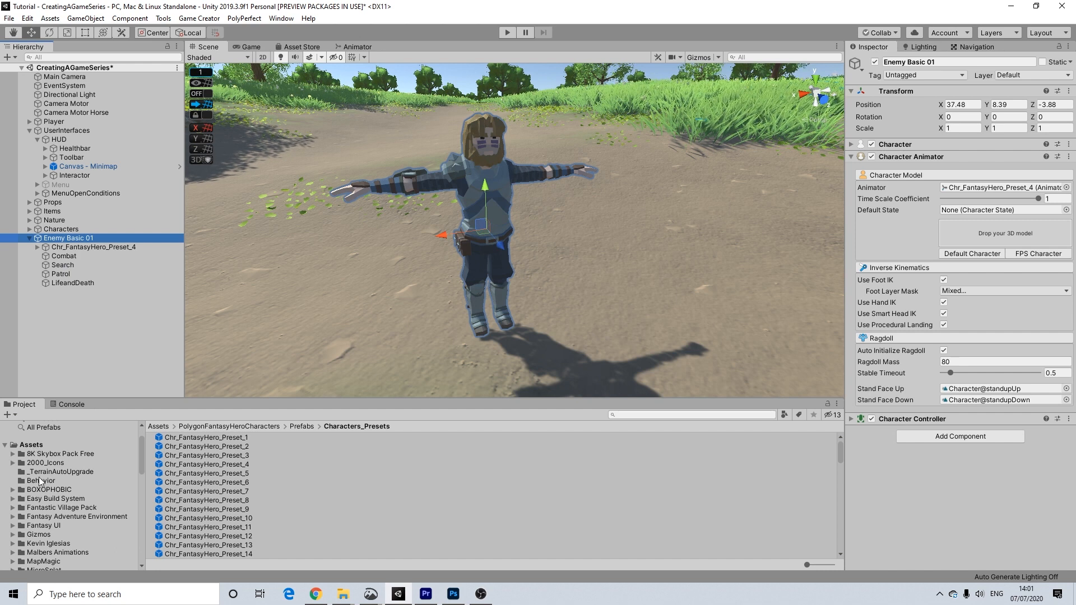
left_click(41, 480)
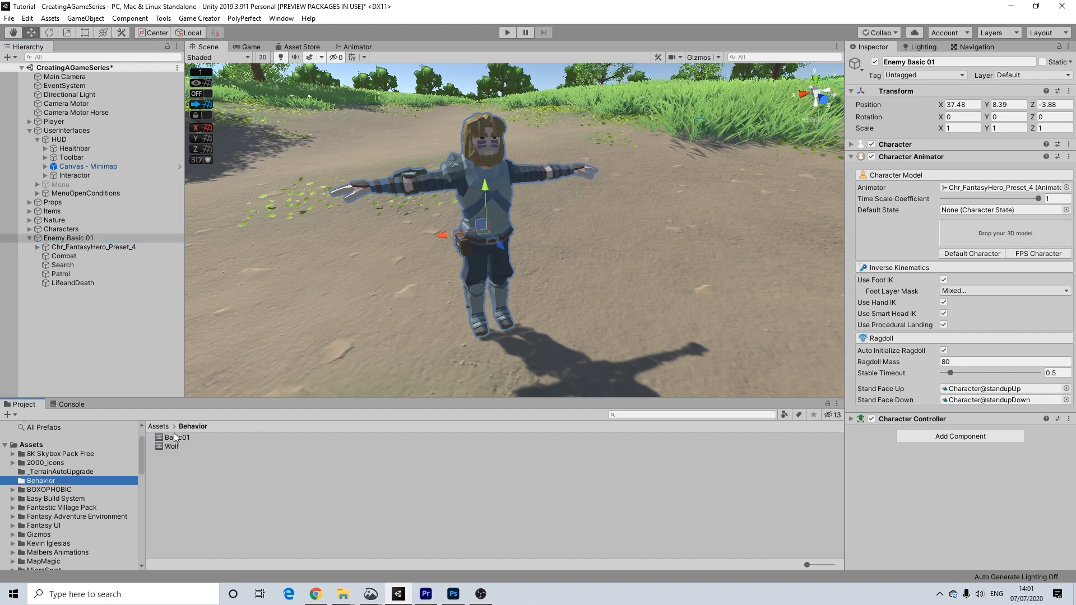
right_click(167, 469)
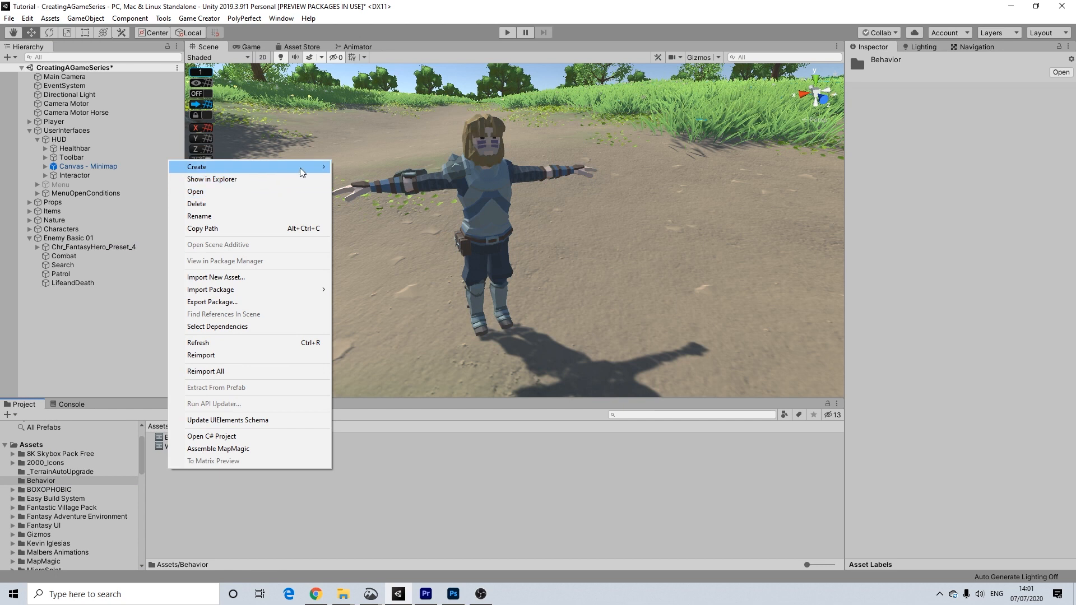
mouse_move(301, 168)
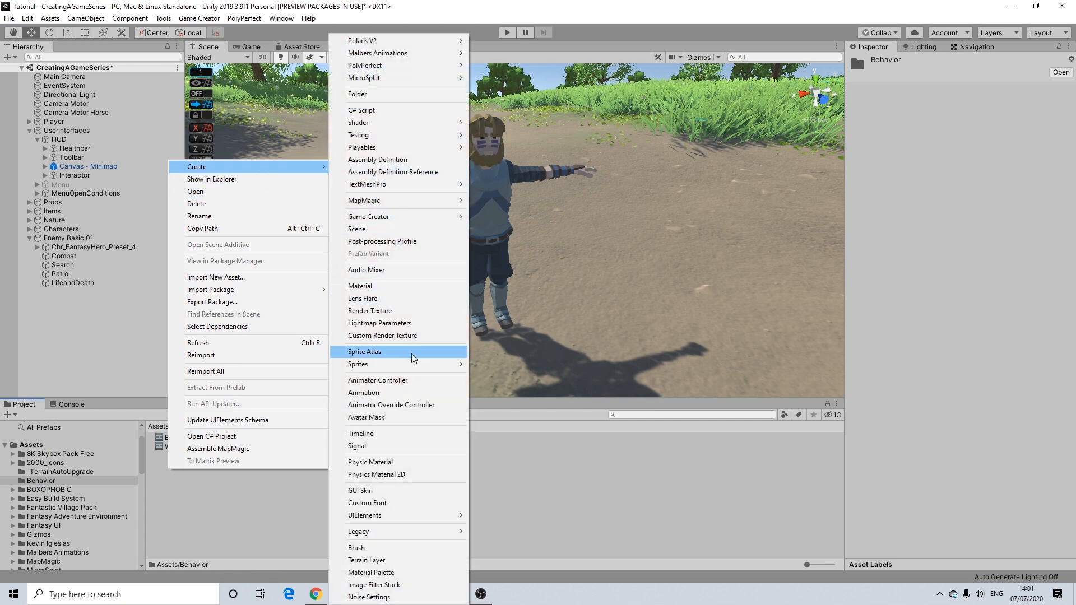
mouse_move(442, 219)
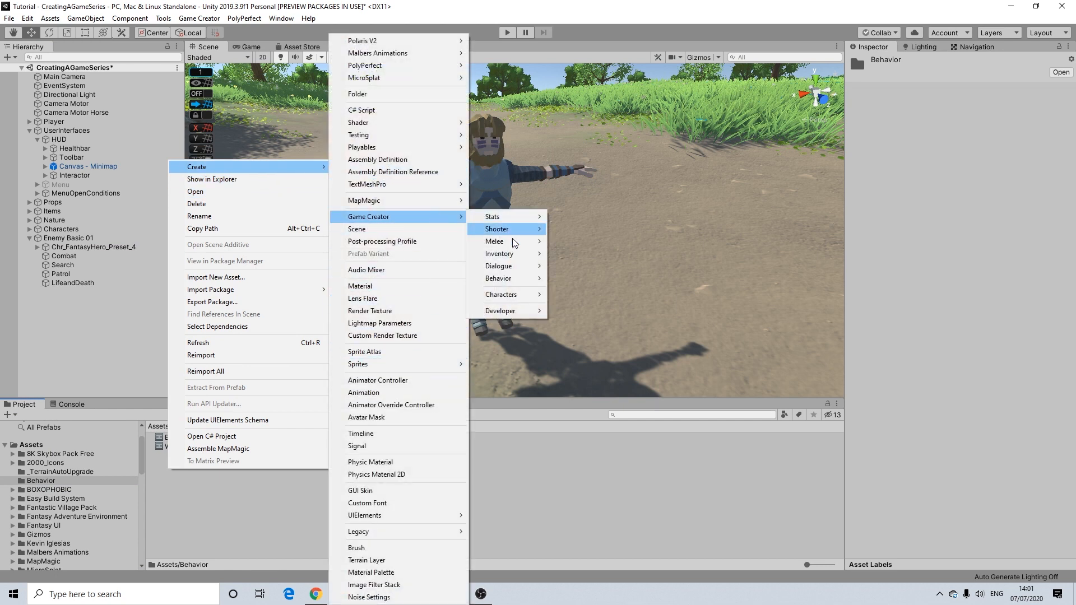
mouse_move(525, 278)
left_click(582, 278)
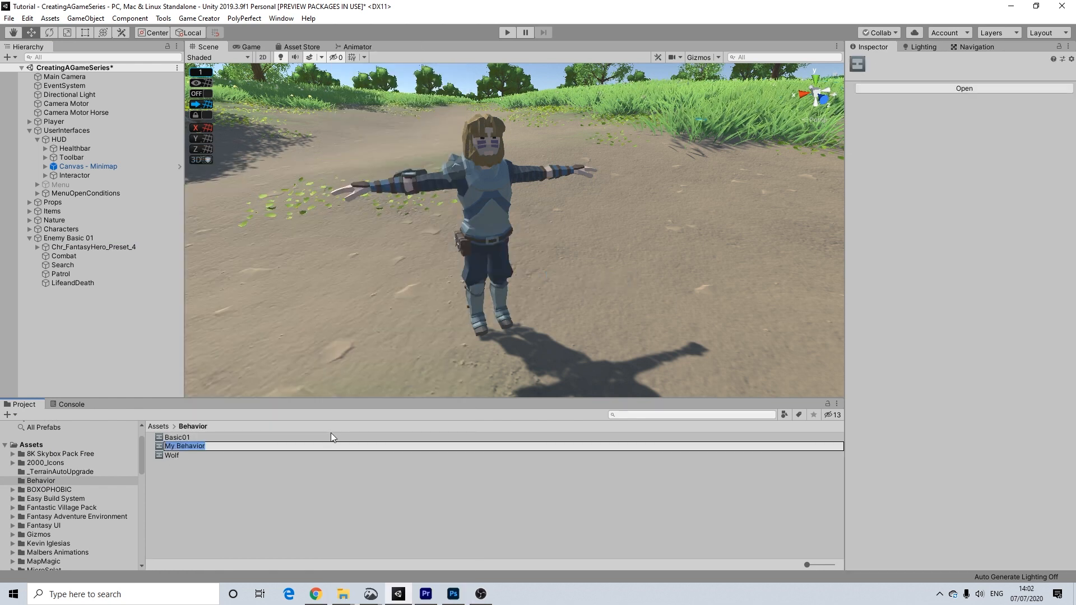
Name the new behavior asset EnemyBasic01
type("Enem")
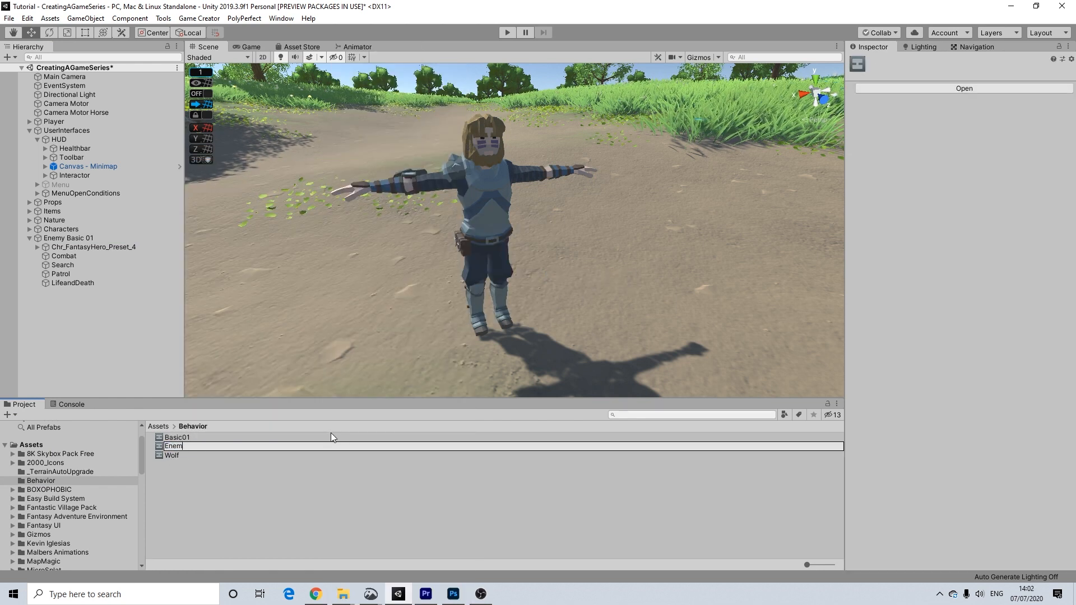
type("y Basic 01")
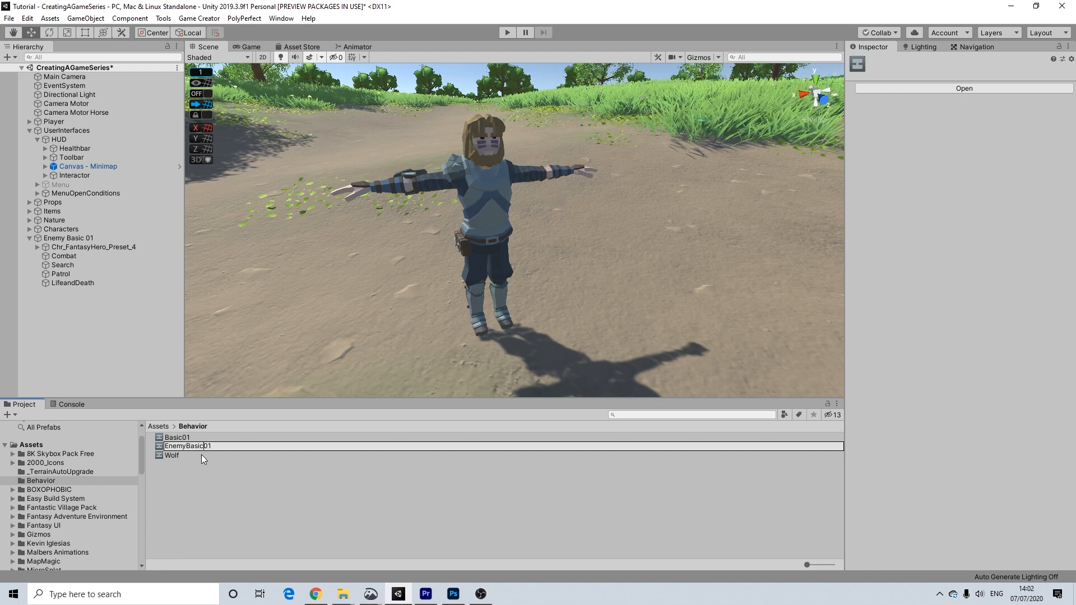
key("Delete")
key("Return")
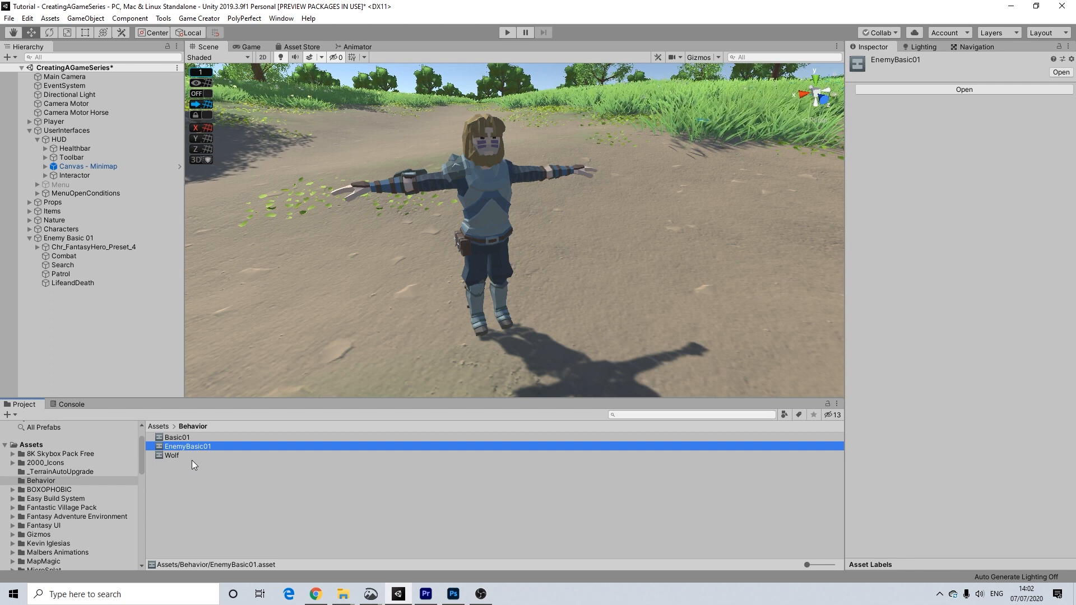
scroll(342, 331, "down", 4)
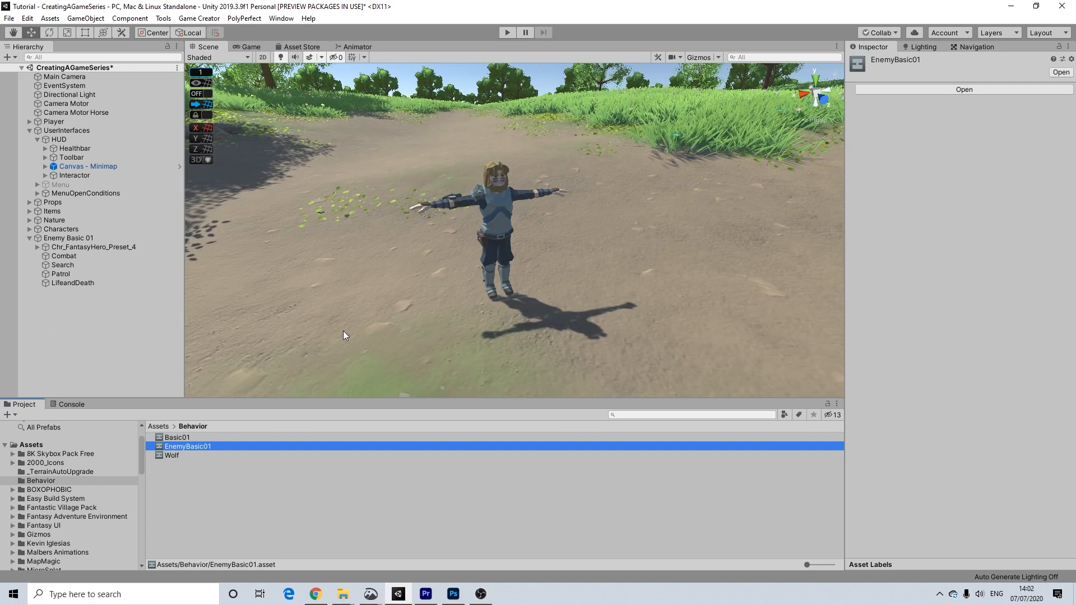
middle_click(382, 324)
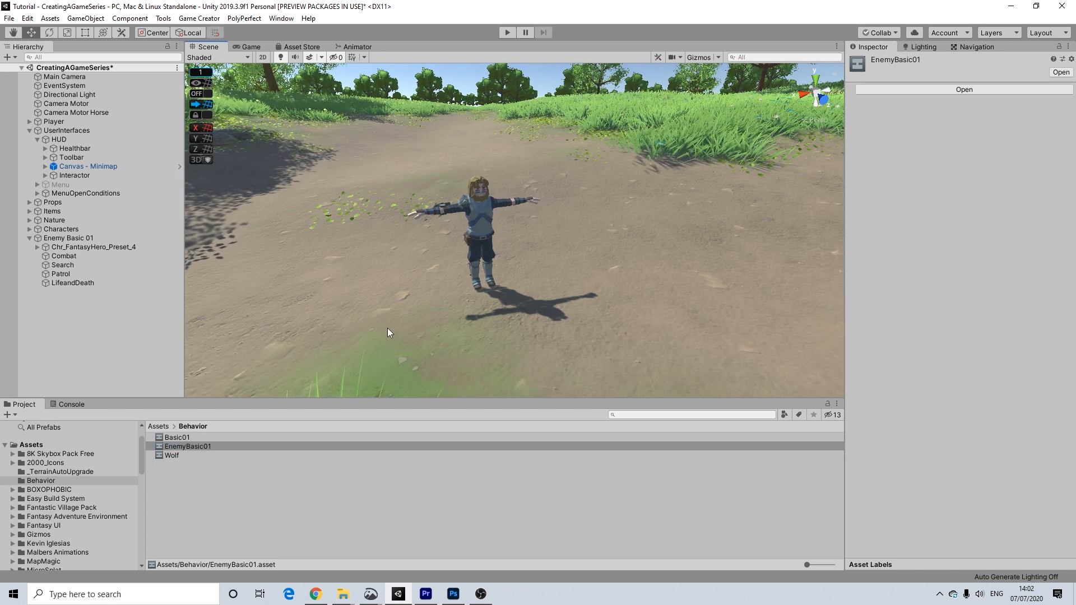
scroll(388, 327, "up", 3)
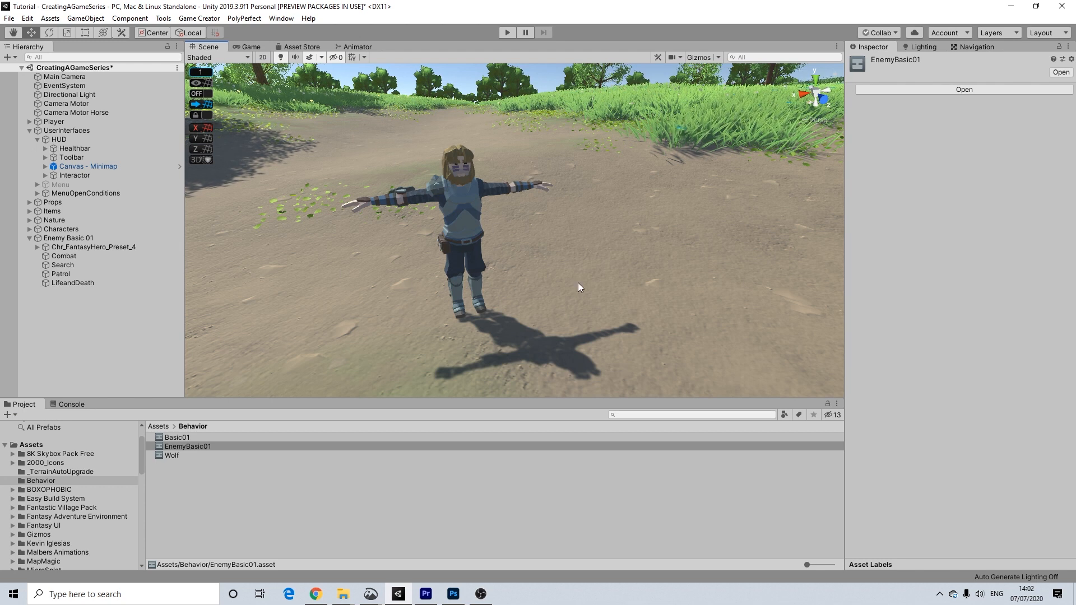
scroll(355, 308, "up", 2)
middle_click_drag(356, 308, 362, 264)
Open the EnemyBasic01 asset in the Behavior Editor and add a Root node to its empty graph
double_click(186, 446)
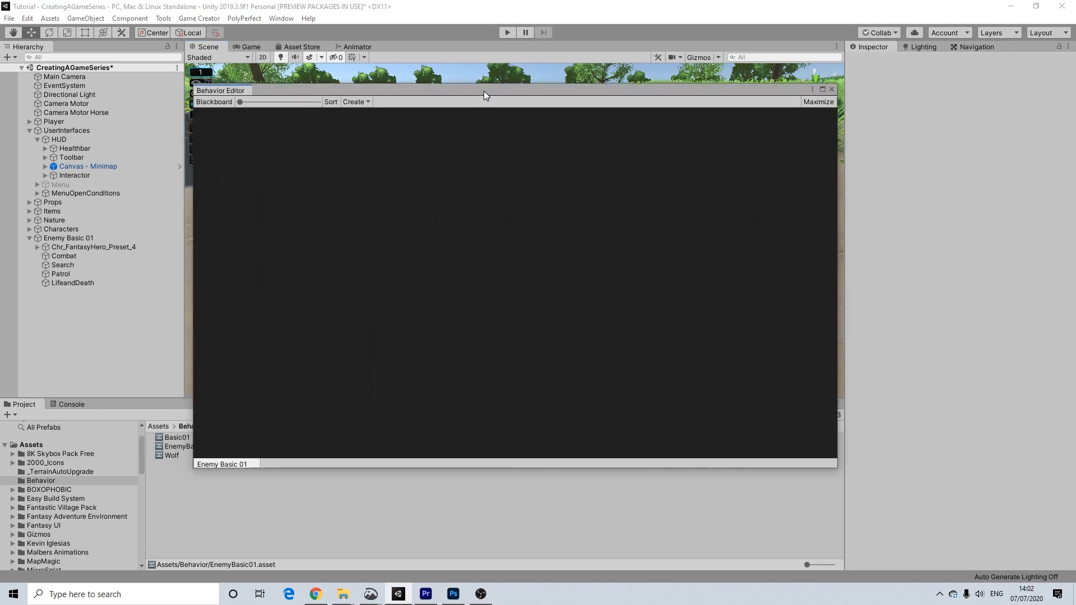
left_click_drag(484, 91, 484, 85)
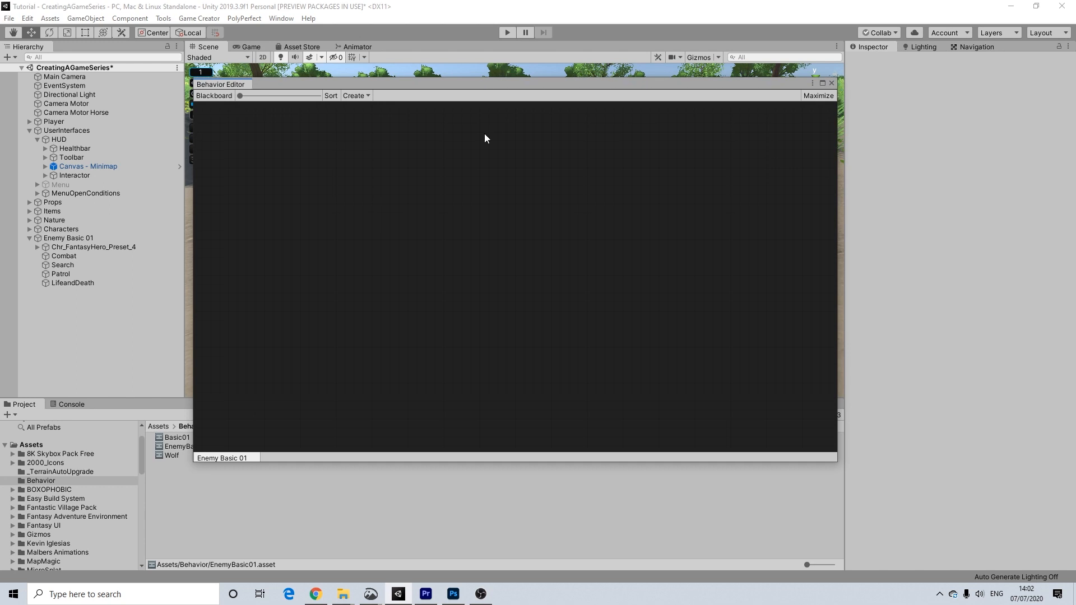
left_click(364, 98)
left_click(334, 96)
left_click(353, 95)
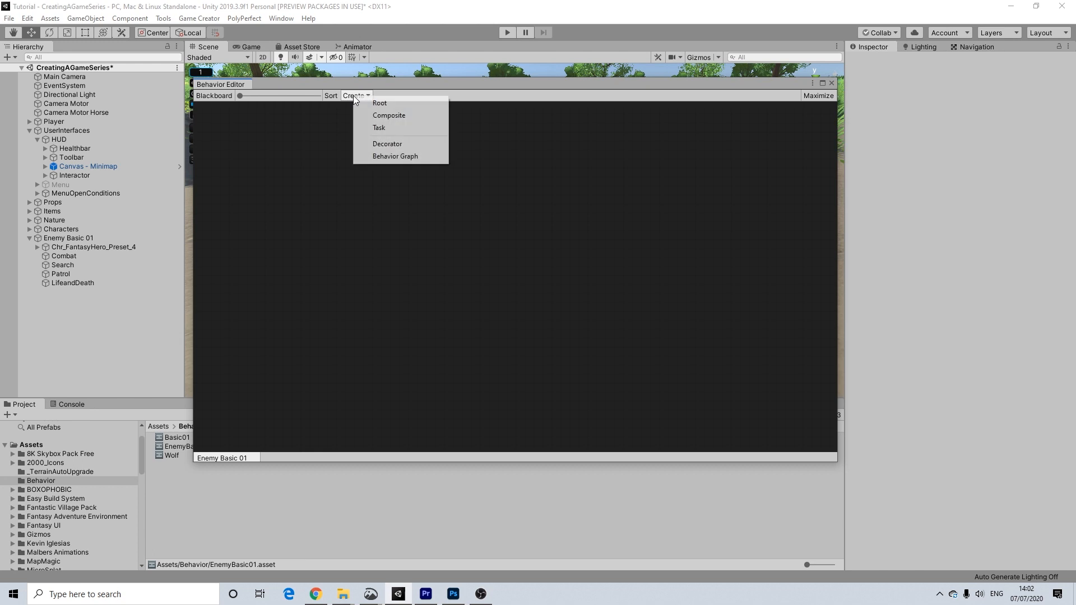
left_click(379, 102)
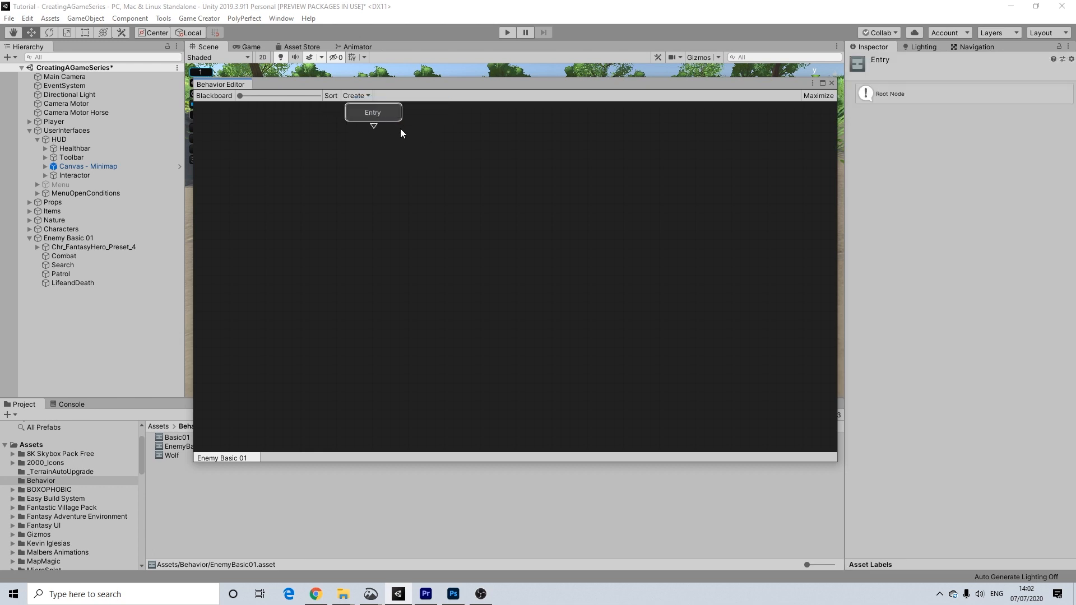
Position the Entry node in the graph and connect a Selector composite node beneath it
left_click_drag(410, 146, 405, 187)
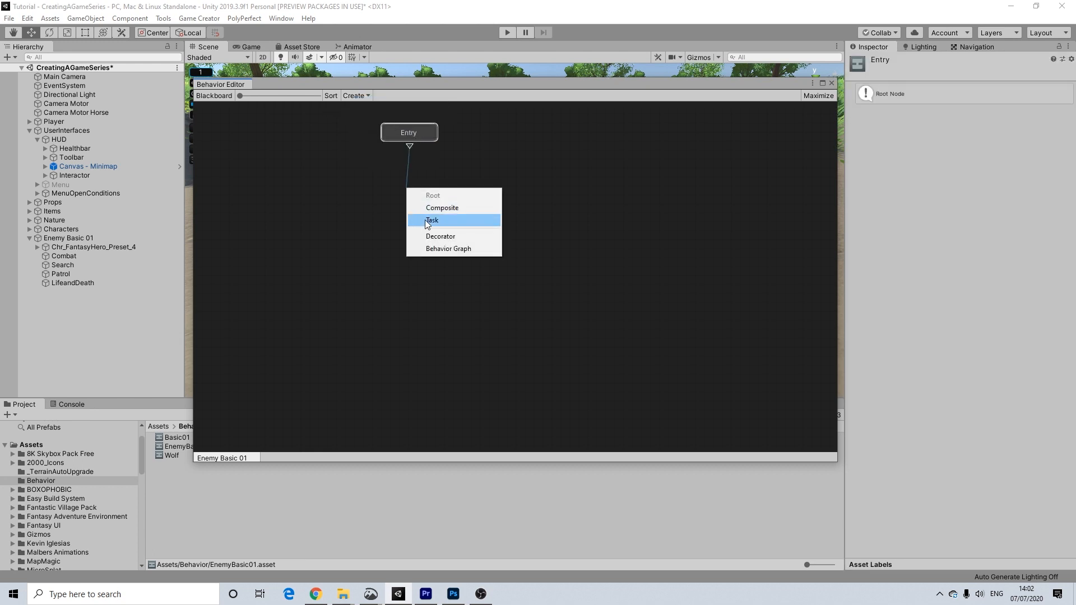
left_click(432, 220)
left_click_drag(410, 148, 421, 164)
left_click(447, 184)
Connect three Task nodes beneath the Selector and sort the graph layout
left_click_drag(409, 201, 413, 242)
left_click_drag(421, 180, 348, 244)
left_click_drag(410, 210, 539, 247)
left_click(448, 271)
left_click(567, 277)
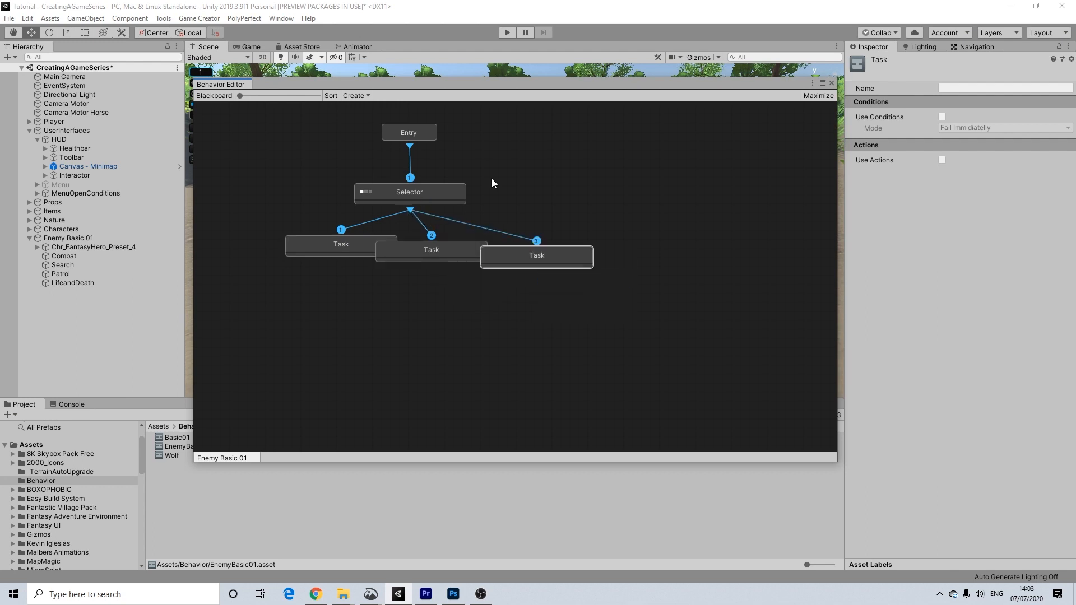
left_click(331, 96)
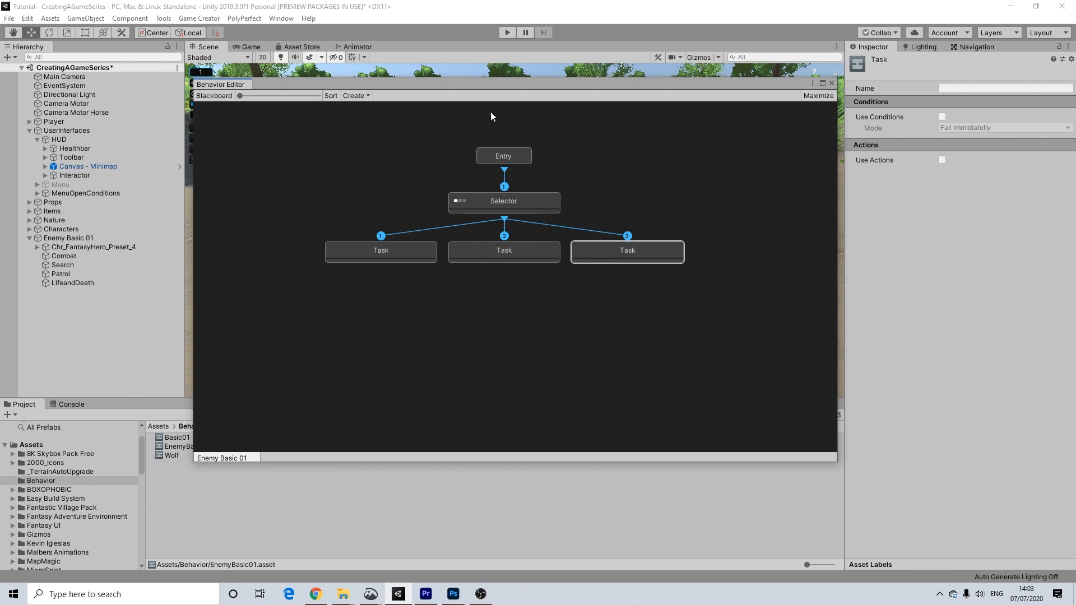
left_click(513, 157)
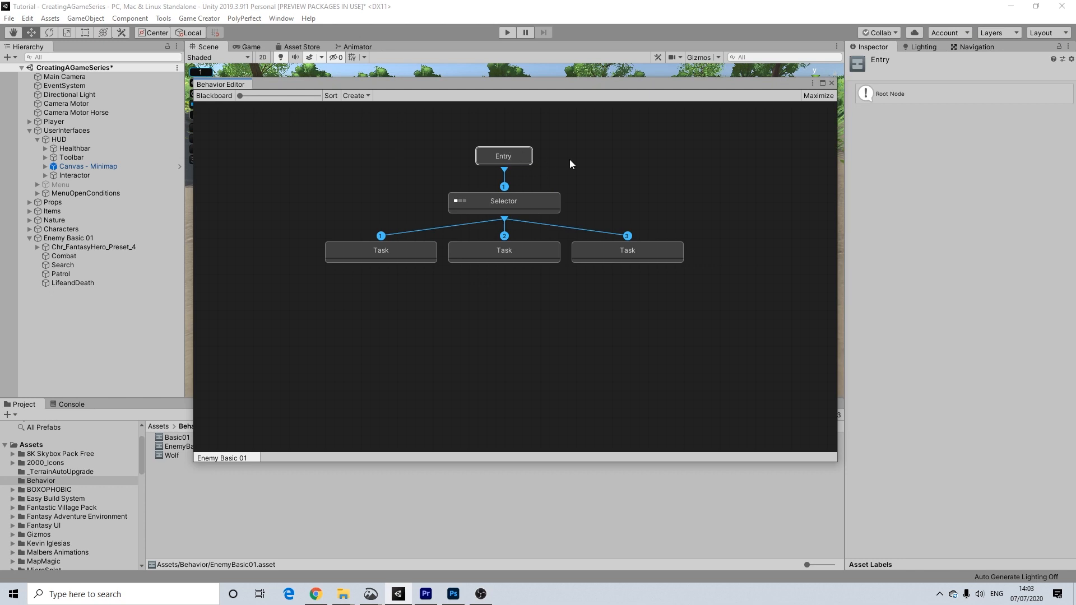
Examine the Entry node and the three Task nodes beneath the Selector in the behavior graph
left_click(525, 171)
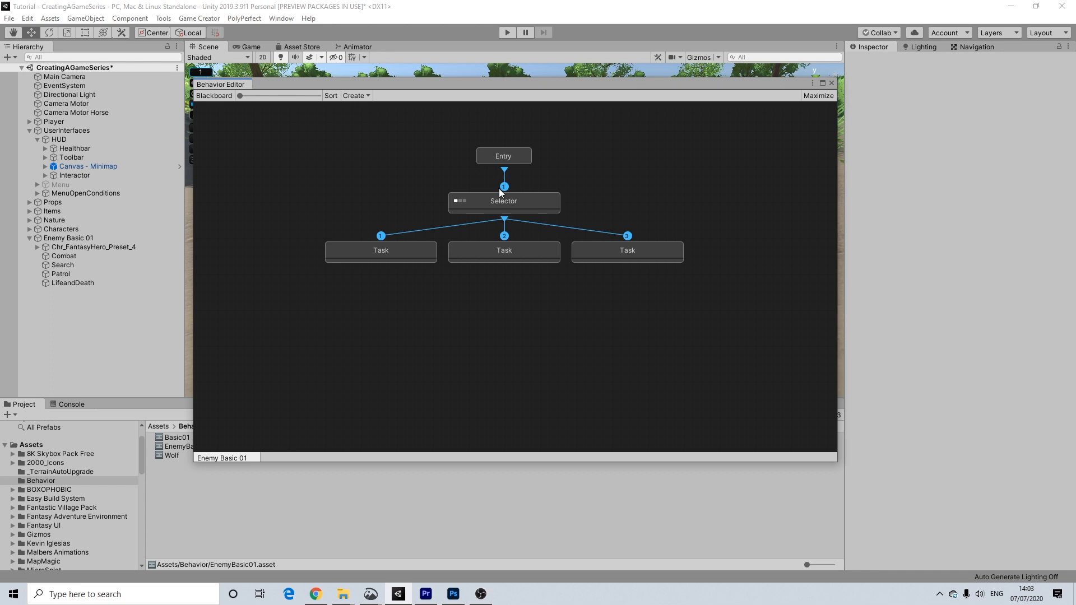
left_click(391, 248)
left_click(549, 254)
left_click(583, 251)
left_click(412, 249)
left_click(529, 252)
left_click(616, 255)
left_click(408, 247)
left_click(492, 254)
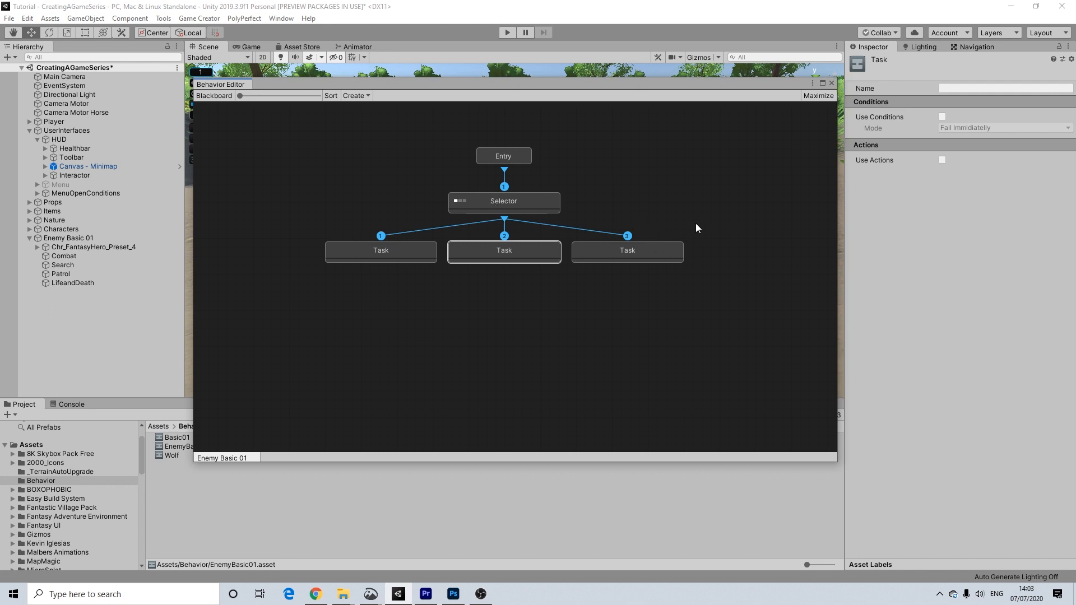
scroll(706, 246, "down", 5)
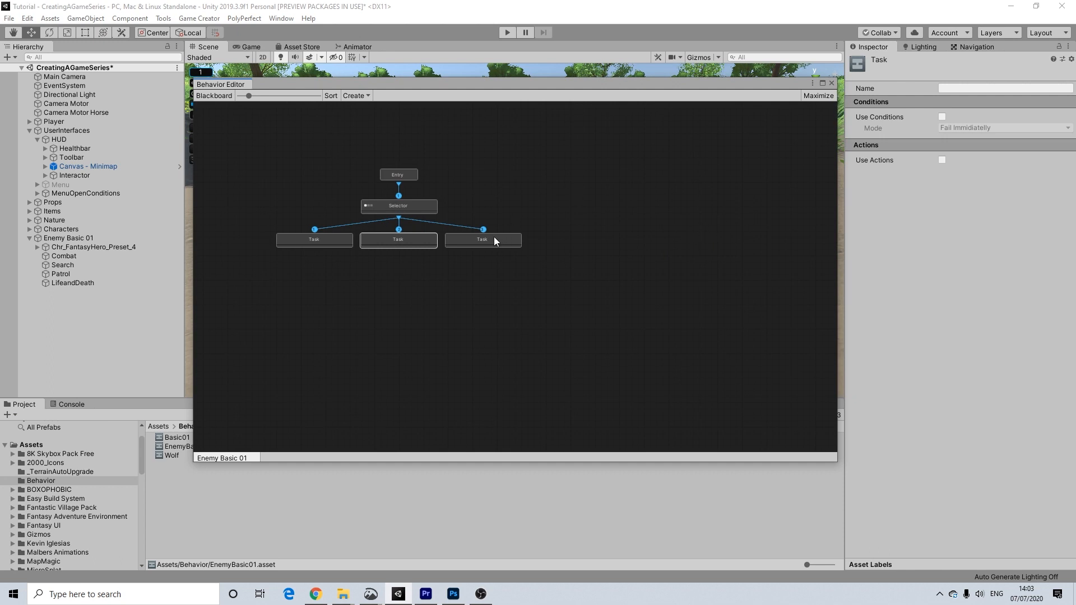
scroll(475, 232, "up", 2)
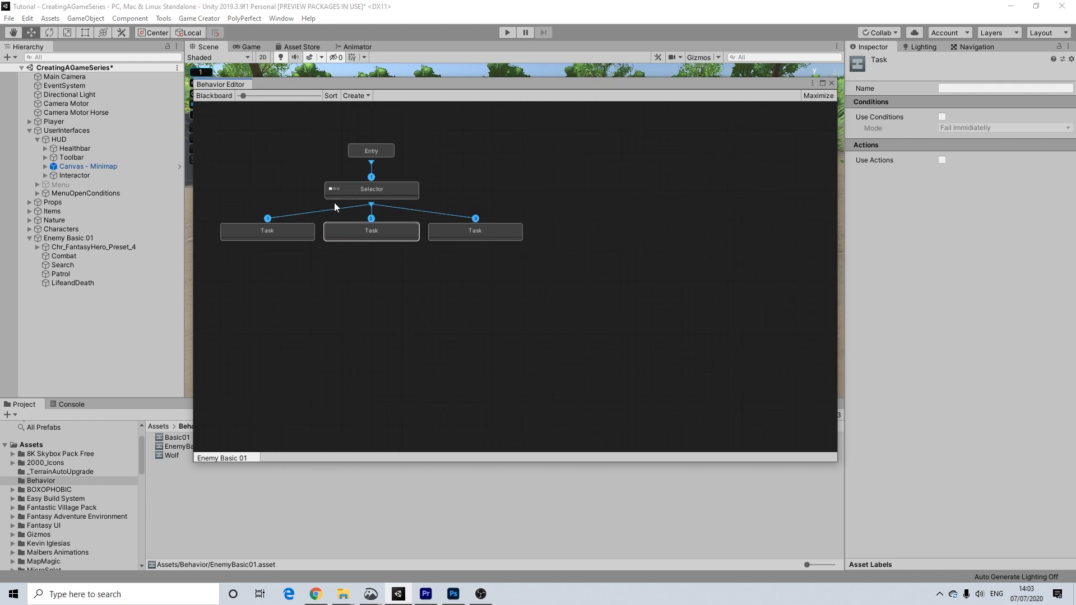
middle_click_drag(393, 257, 471, 254)
scroll(486, 254, "up", 1)
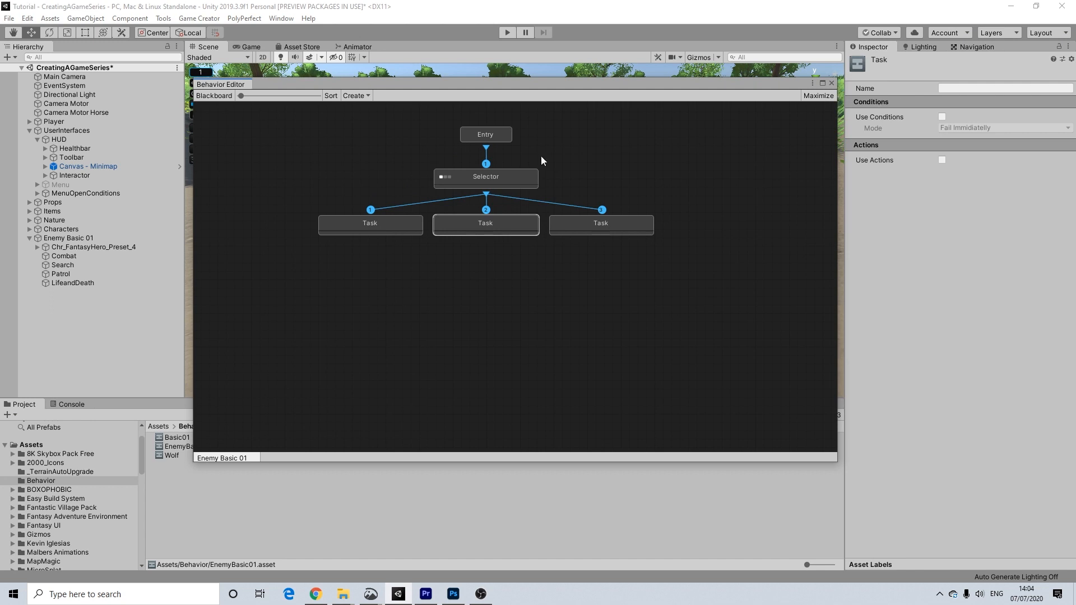
Enable Use Conditions on all three Task nodes beneath the Selector
left_click(607, 223)
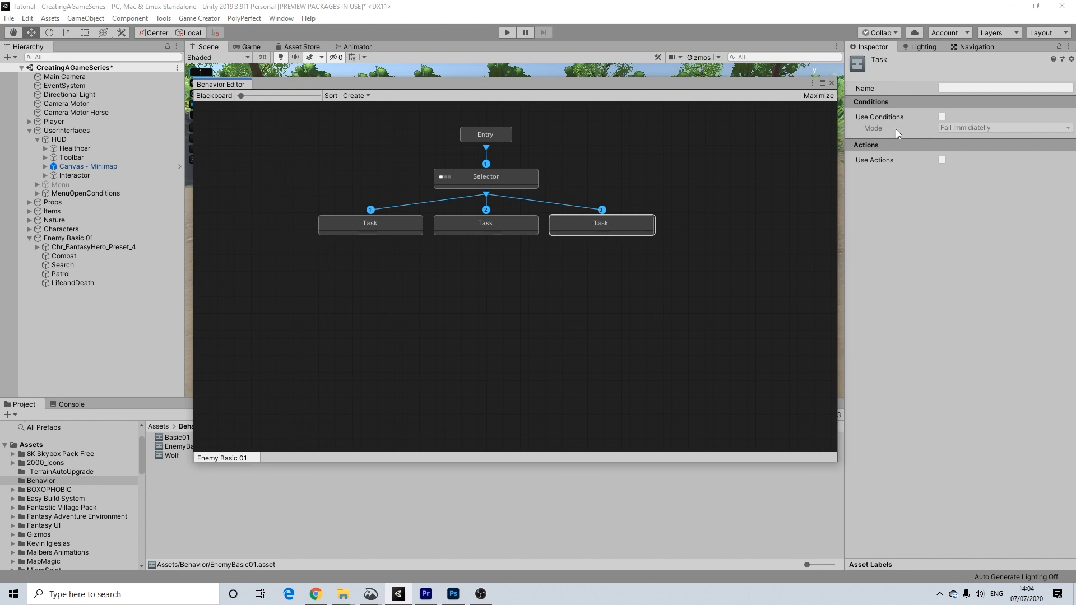
left_click(941, 117)
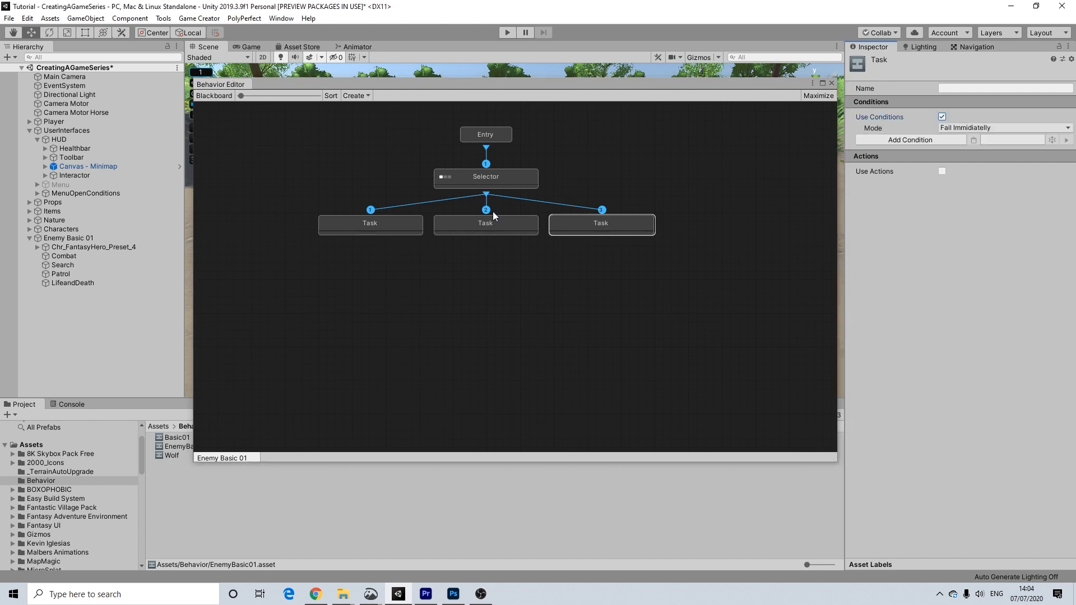
left_click(489, 223)
left_click(941, 116)
left_click(408, 224)
left_click(941, 116)
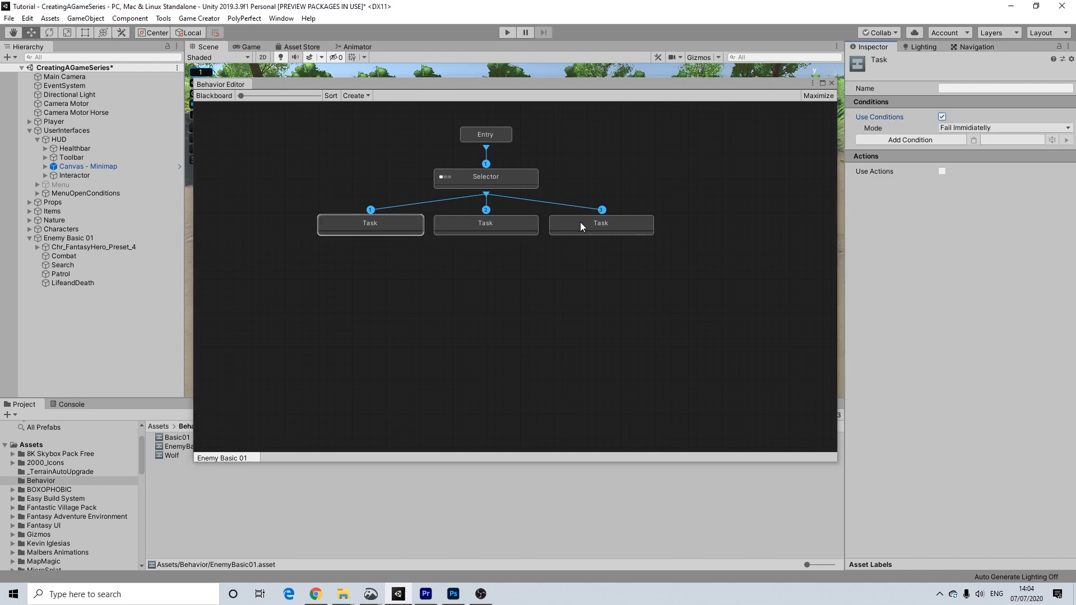
Set the condition mode of all three Task nodes to Allow To Complete
left_click(957, 129)
left_click(969, 155)
left_click(471, 223)
left_click(947, 128)
left_click(956, 154)
left_click(569, 229)
left_click(946, 128)
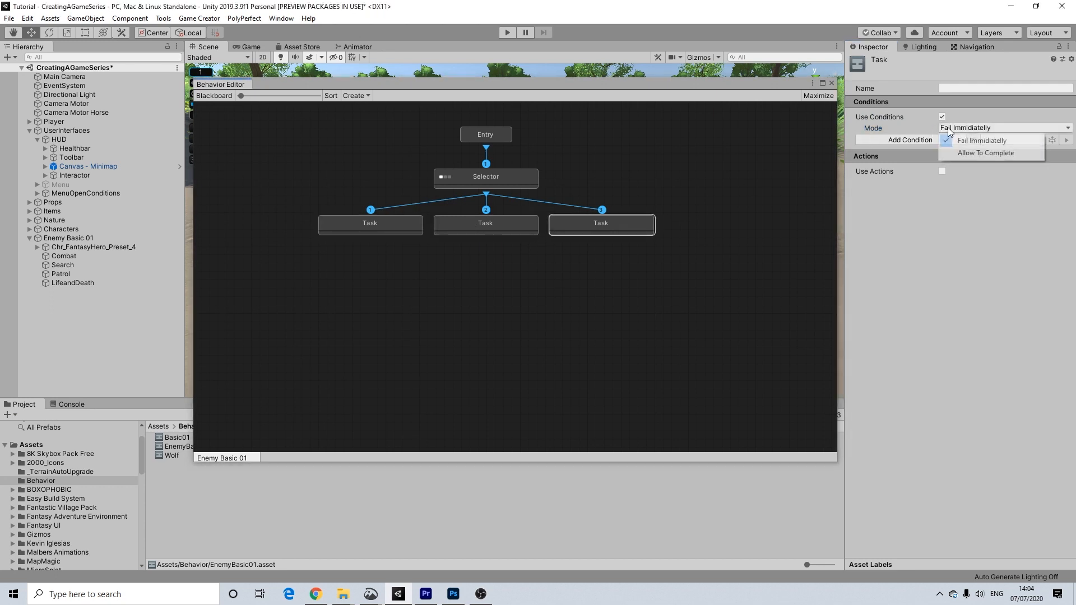
left_click(967, 152)
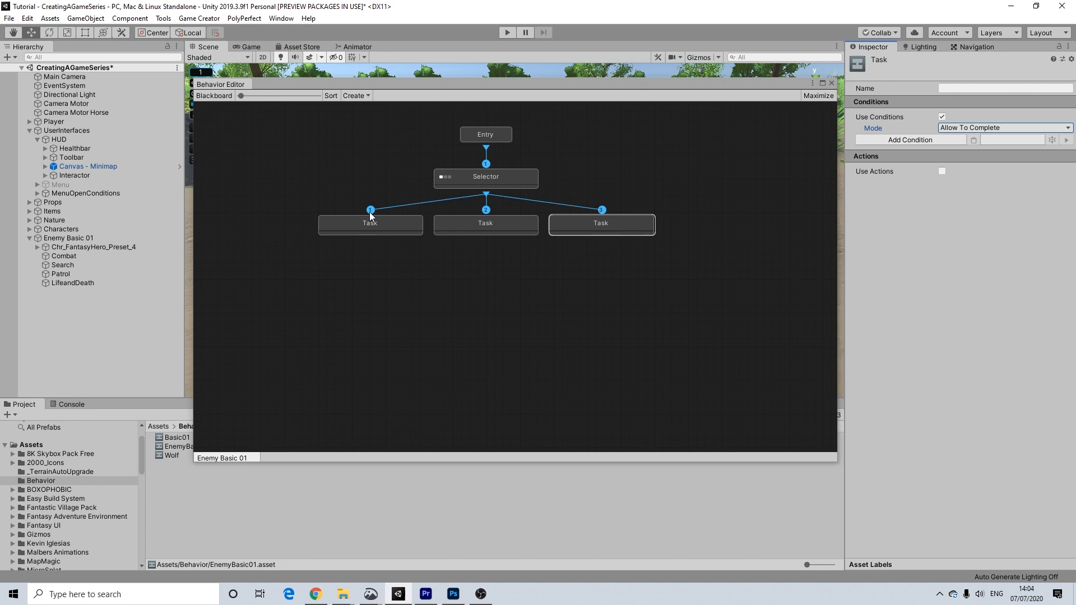
Add a Can See condition from Senses to the first Task node, with Invoker as observer and Player as target
left_click(387, 225)
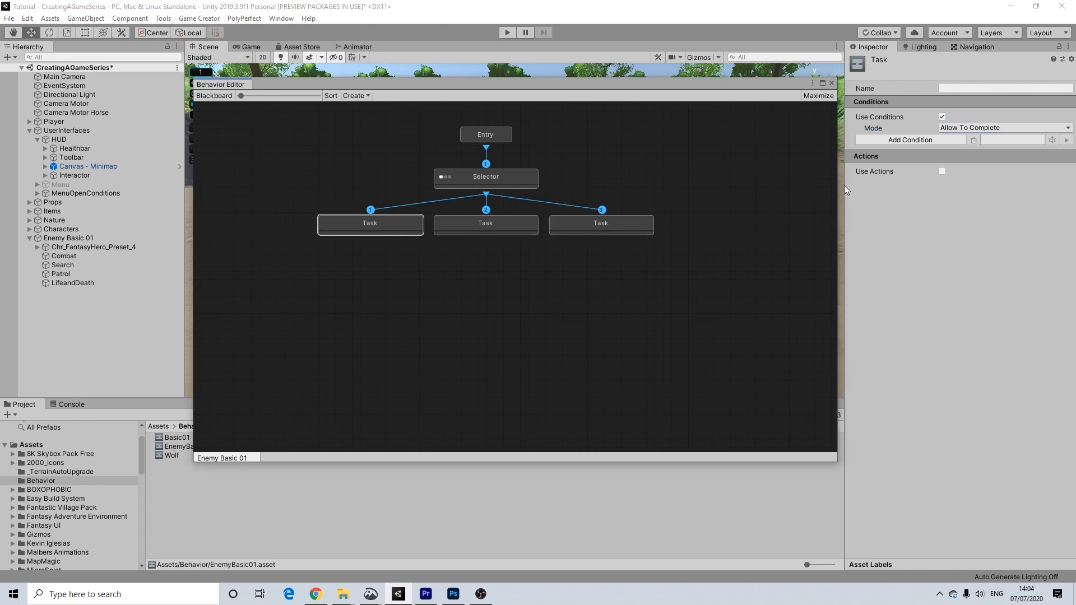
left_click(915, 140)
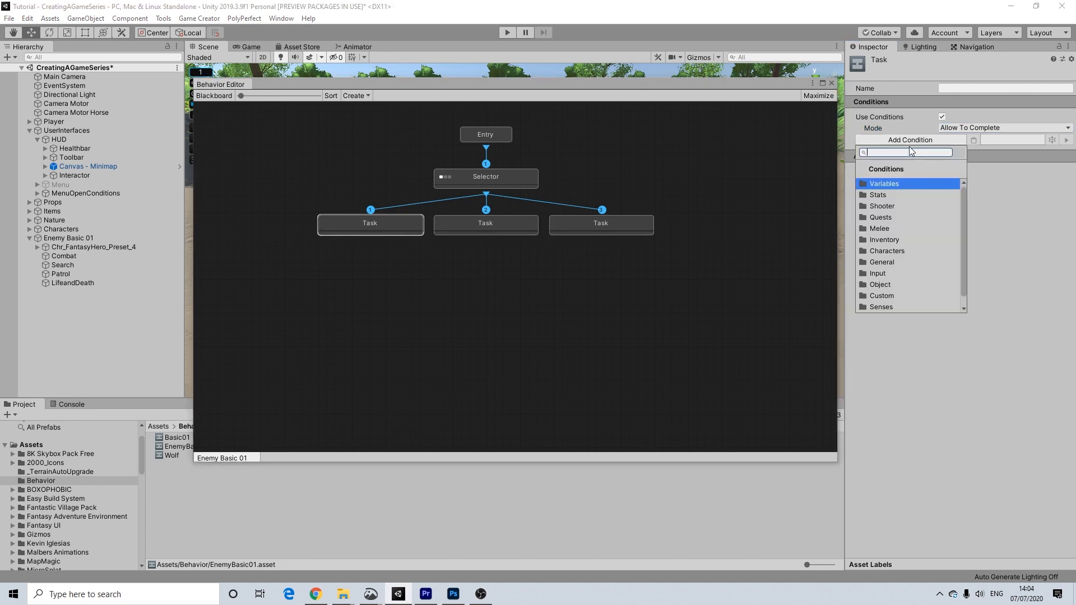
scroll(898, 281, "down", 1)
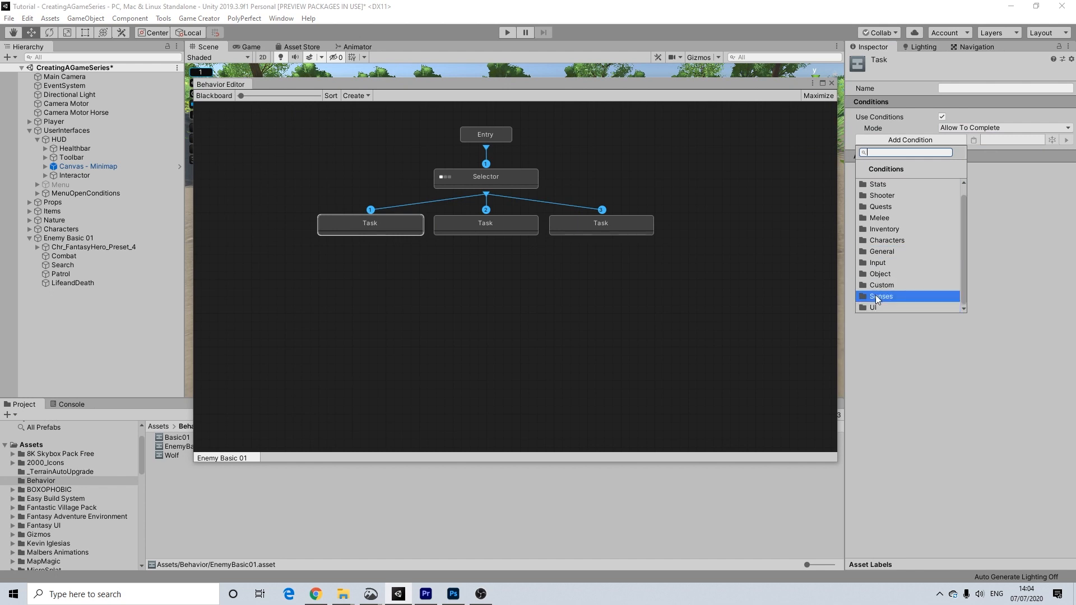
left_click(876, 296)
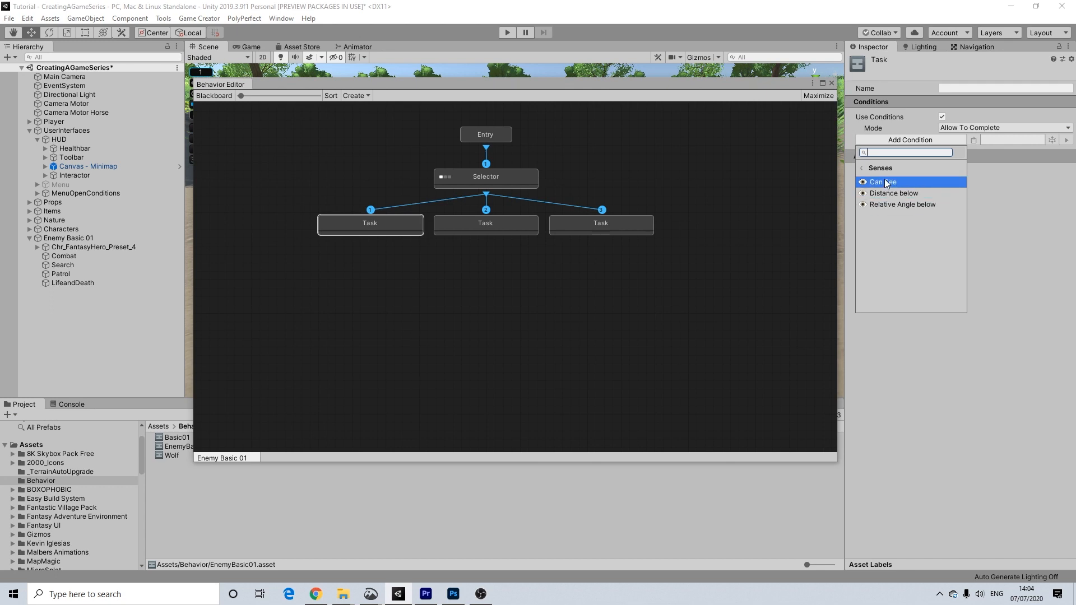
left_click(883, 183)
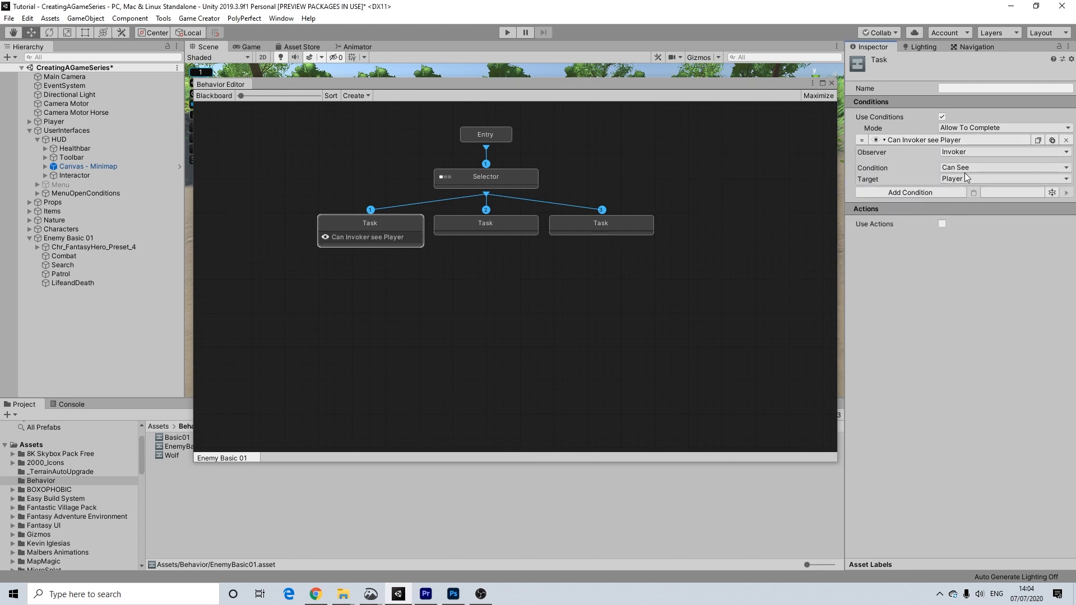
left_click(967, 169)
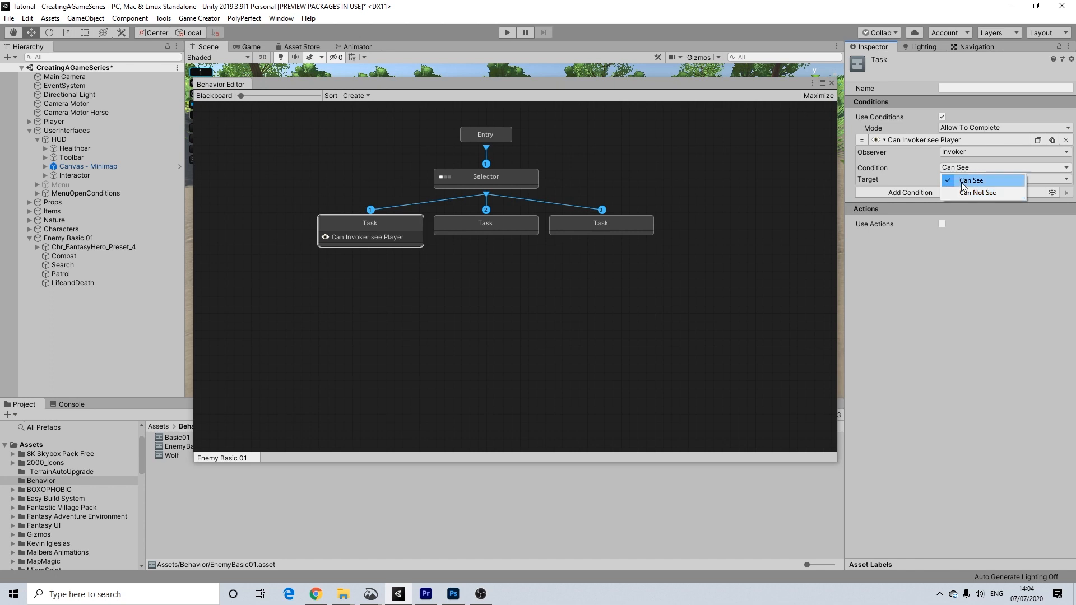
Copy the first Task's sight condition to the third Task node and change it there to Can Not See
left_click(1037, 141)
left_click(1036, 140)
left_click(612, 223)
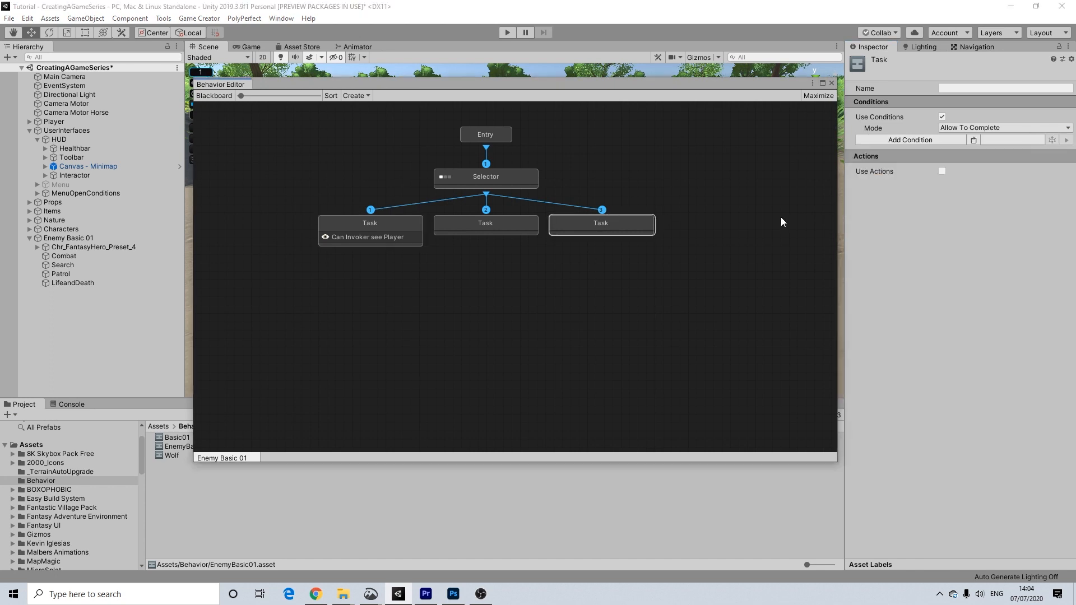
left_click(975, 140)
left_click(947, 168)
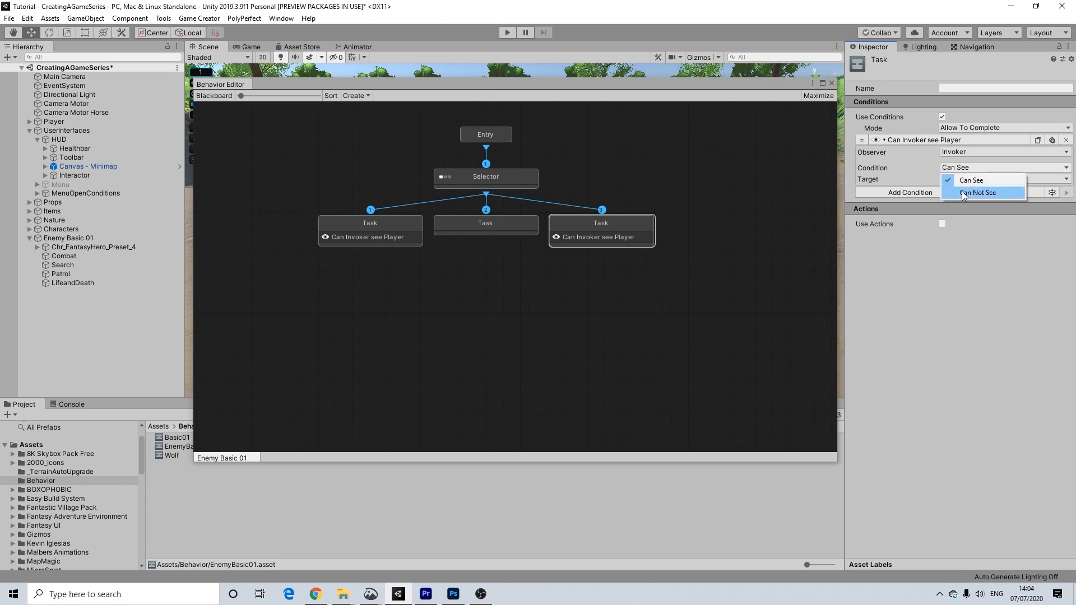
left_click(969, 193)
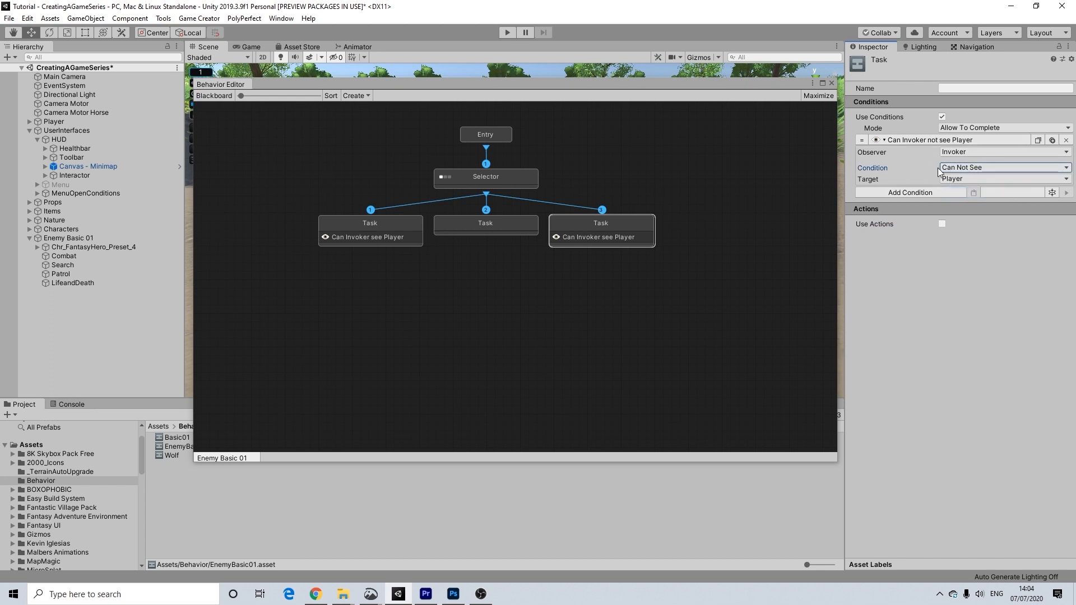
Add an Attribute Value condition from Stats to the second Task node
left_click(515, 223)
left_click(916, 141)
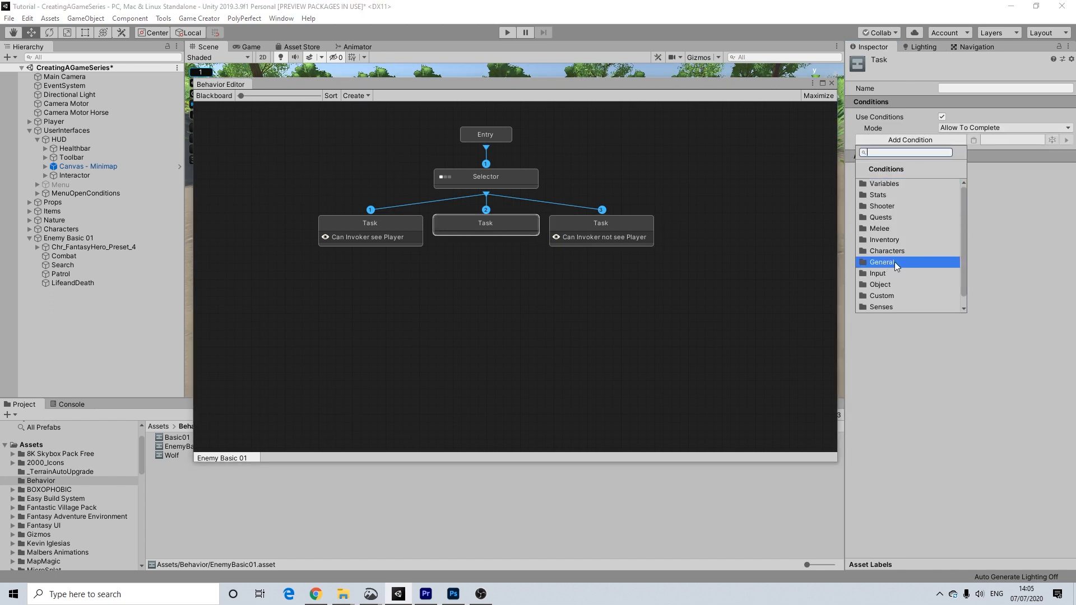
scroll(890, 281, "down", 1)
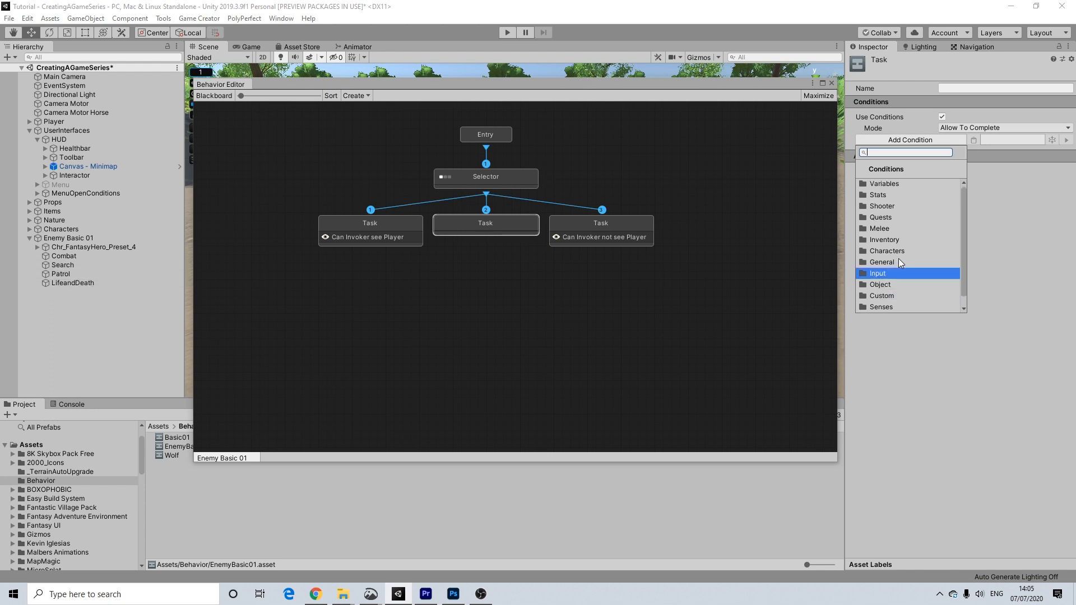
scroll(892, 246, "up", 1)
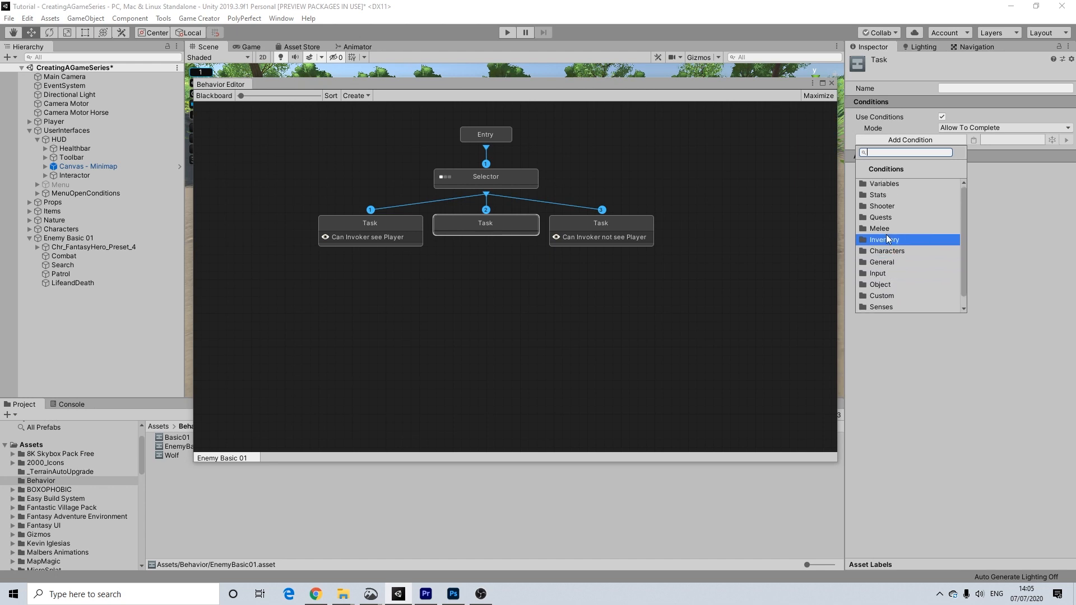
left_click(885, 185)
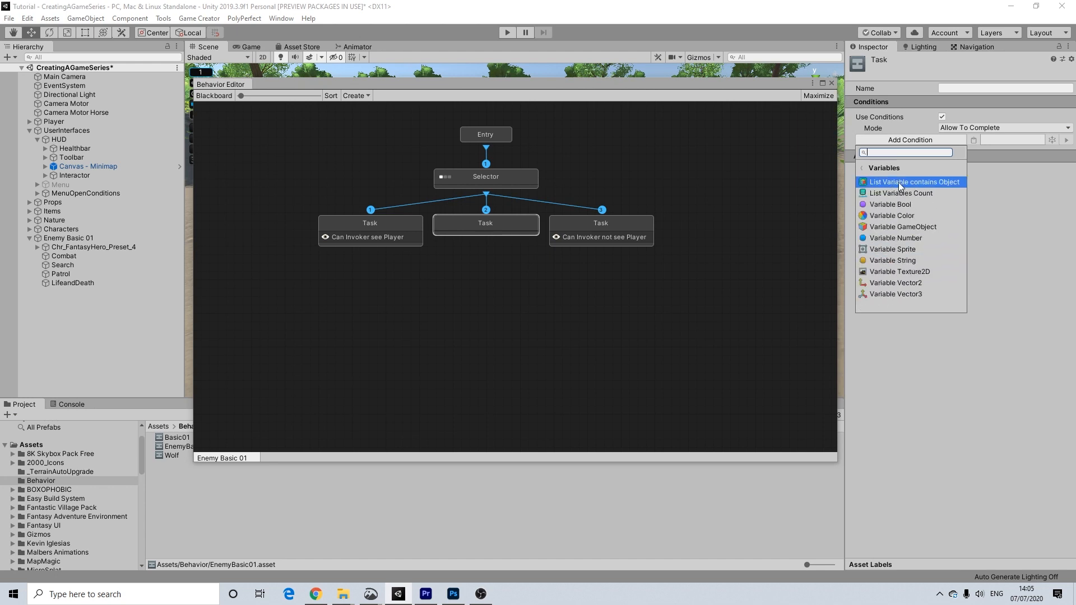
left_click(862, 168)
left_click(884, 195)
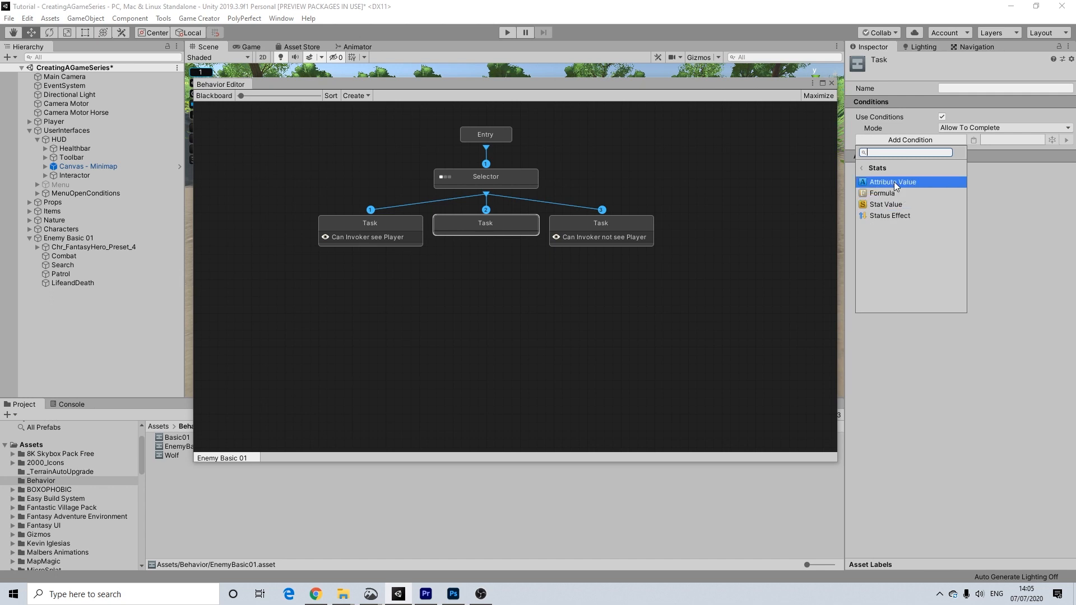
left_click(893, 182)
Configure the second Task's attribute condition with target Invoker, attribute health, and comparison Percent Is Less Or Equal at 0.24
left_click(964, 150)
left_click(958, 170)
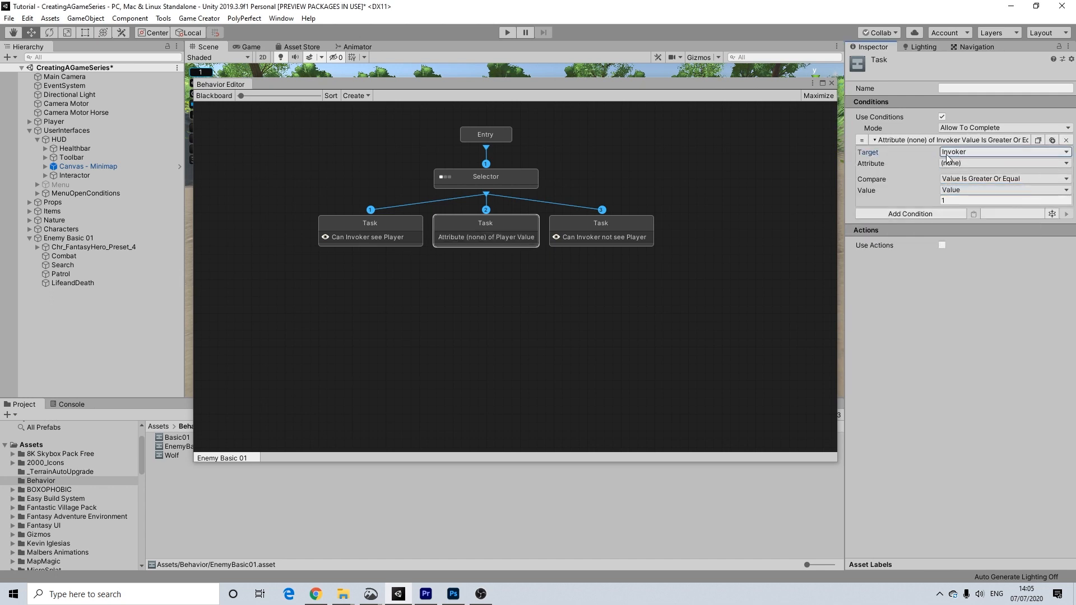
left_click(950, 162)
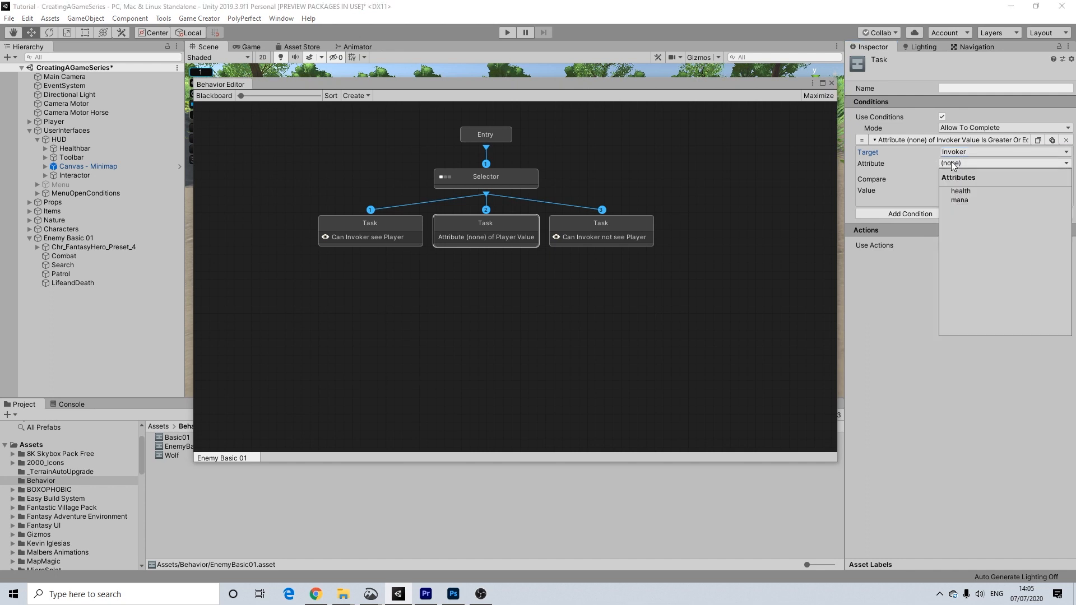
left_click(972, 191)
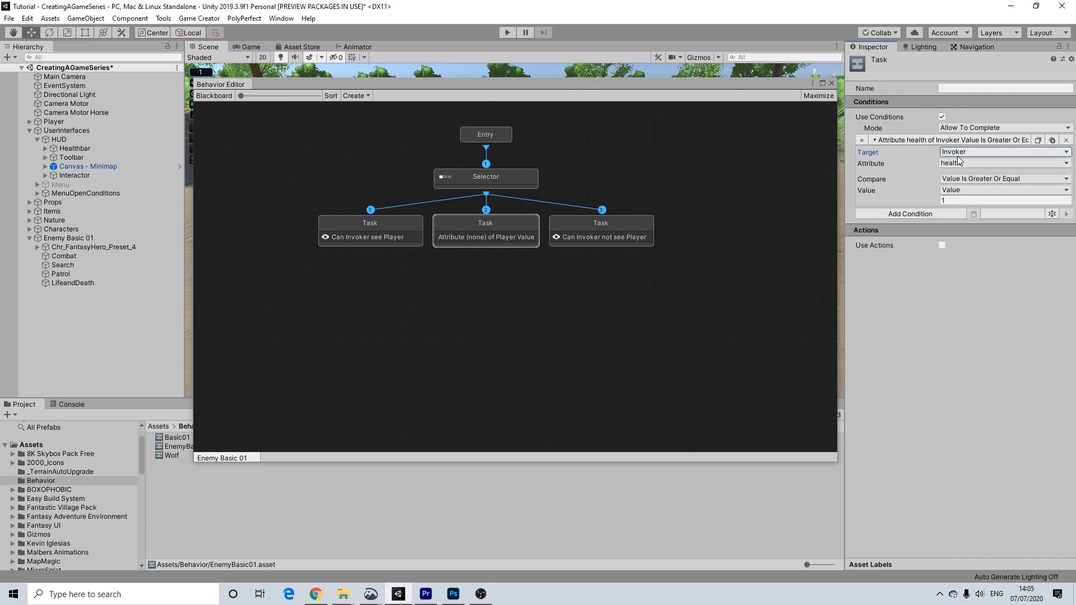
left_click(961, 179)
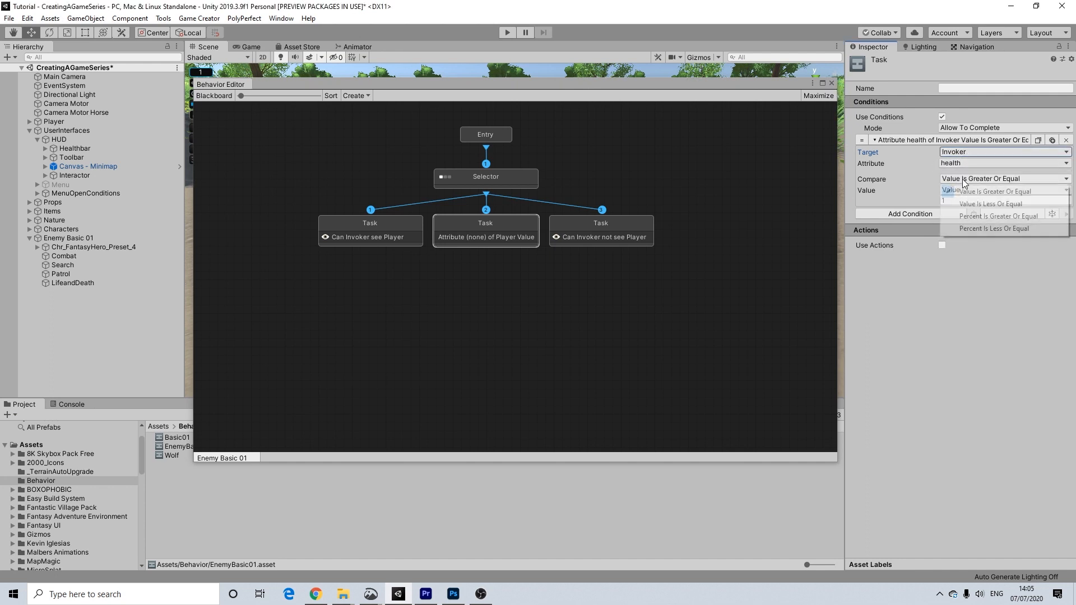
left_click(970, 229)
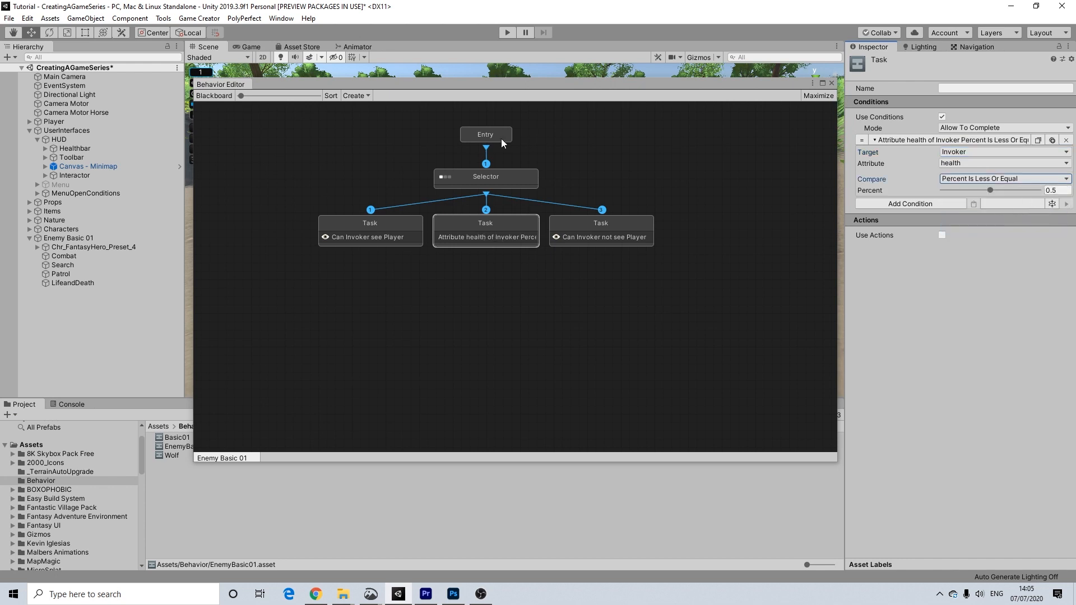
left_click(1056, 191)
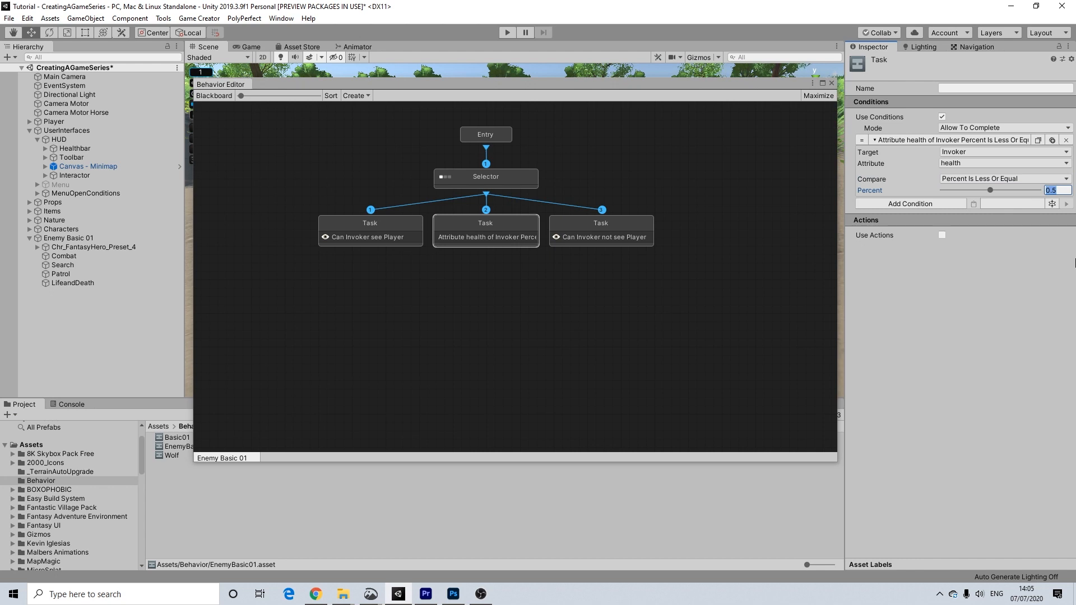
type("0.24")
left_click(502, 224)
Name the third Task node Patrol, the second Search and the first Combat
left_click(575, 224)
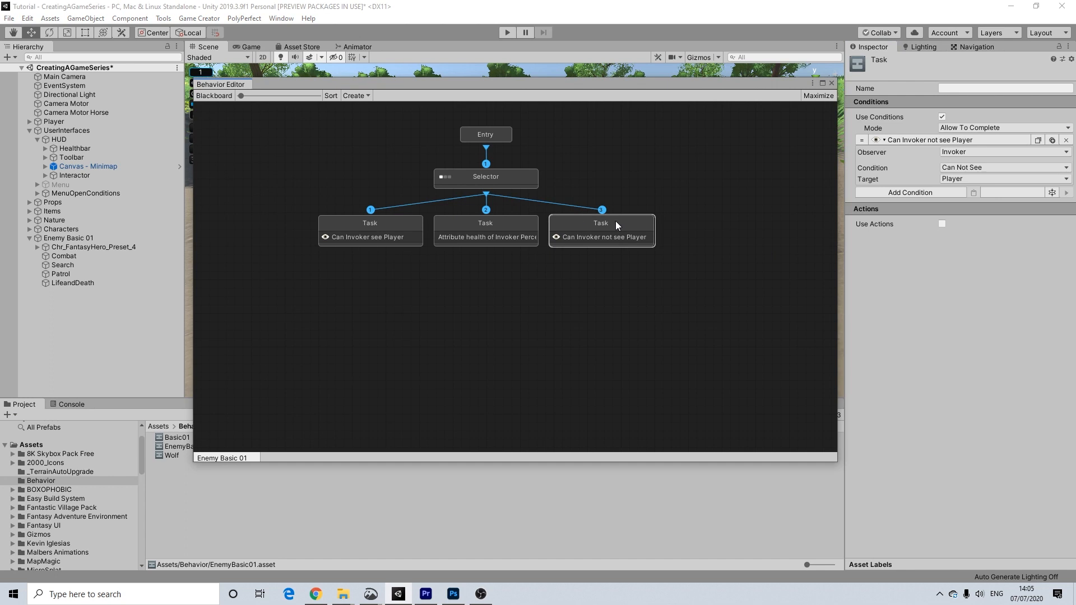
left_click(958, 88)
type("P")
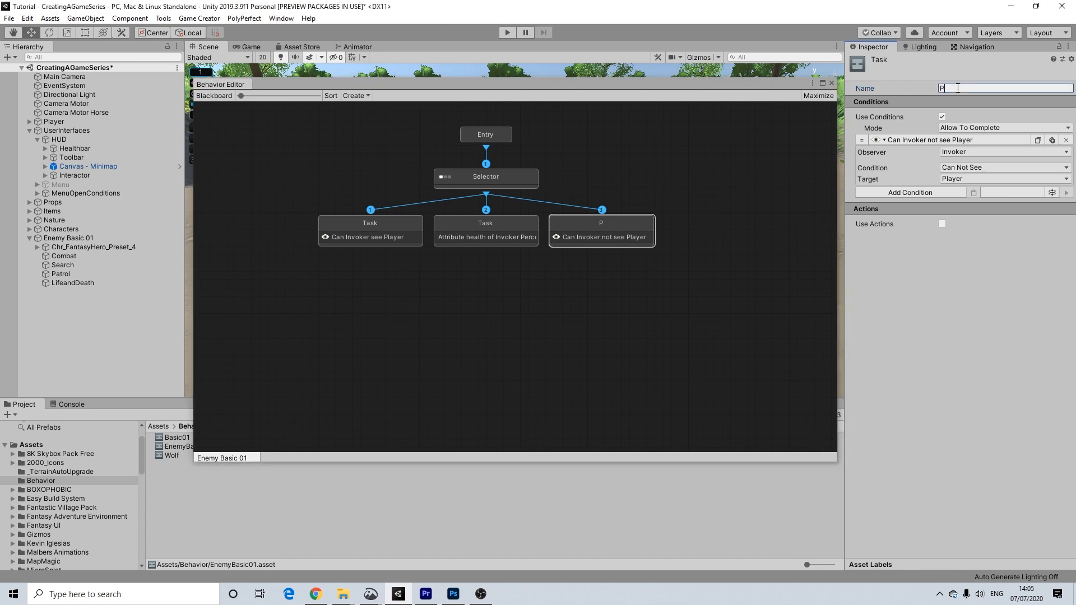
type("atrol")
left_click(478, 228)
left_click(972, 88)
type("Search")
left_click(386, 227)
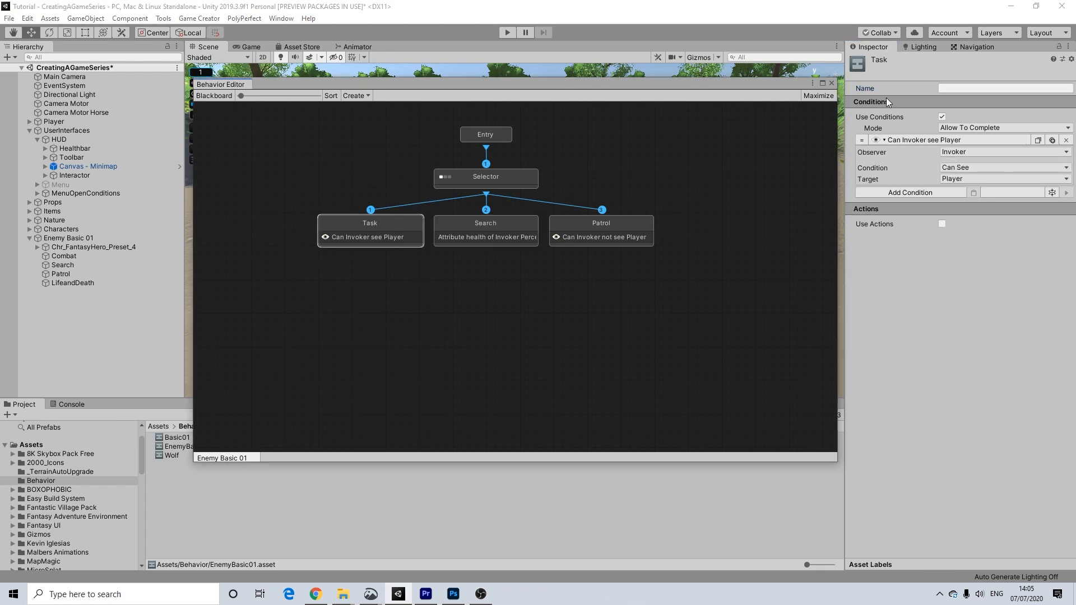
left_click(956, 88)
type("Combat")
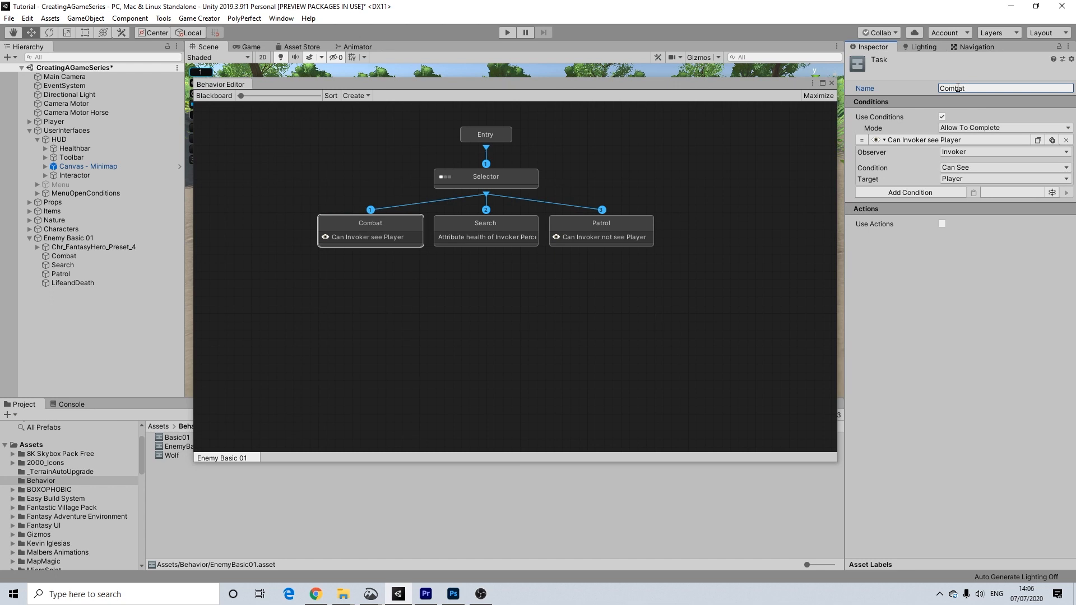
left_click(504, 227)
left_click(602, 224)
left_click(514, 226)
left_click(399, 226)
left_click(493, 227)
left_click(612, 230)
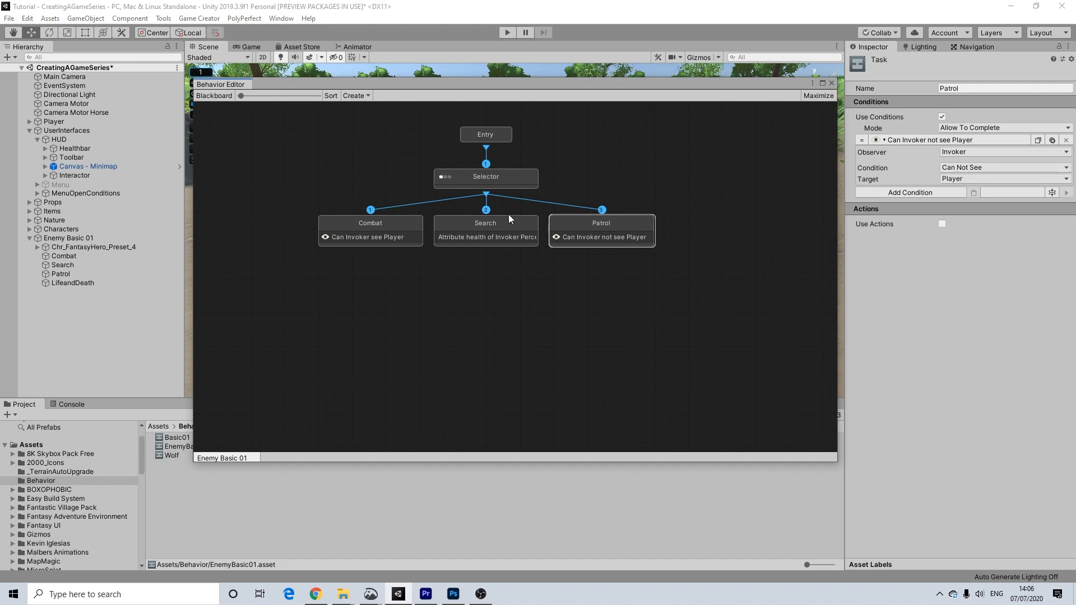
Enable Use Actions on the Combat, Search and Patrol tasks
left_click(495, 222)
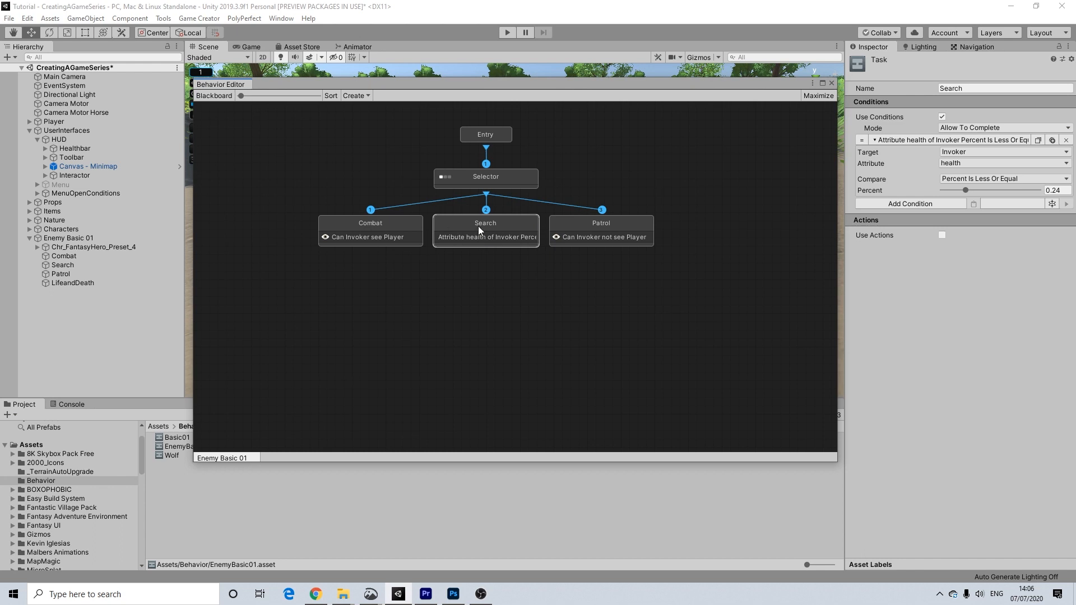
left_click(942, 88)
left_click(399, 223)
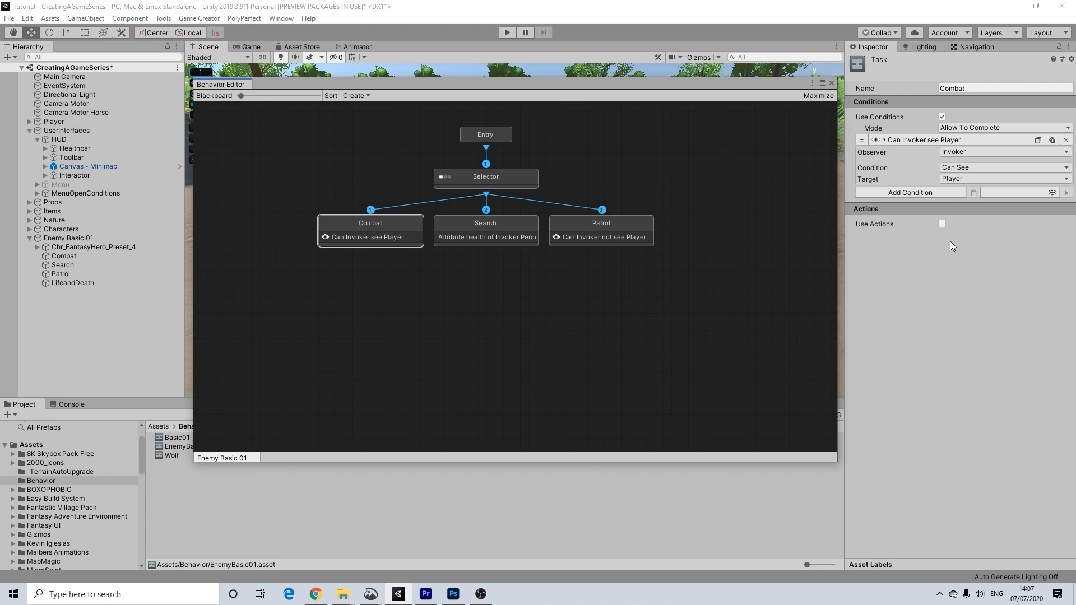
left_click(941, 224)
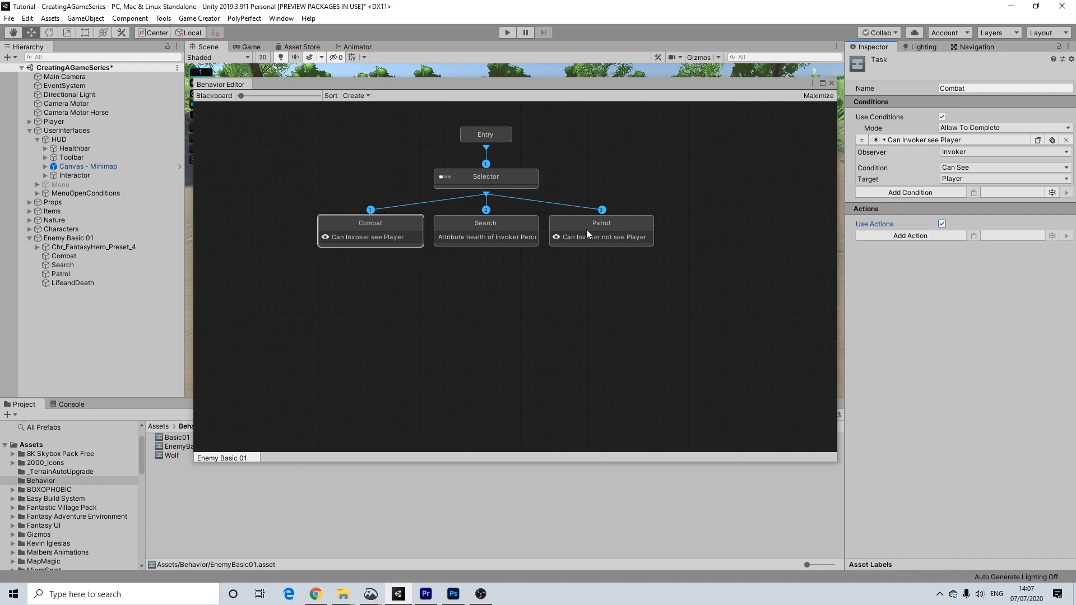
left_click(486, 231)
left_click(942, 235)
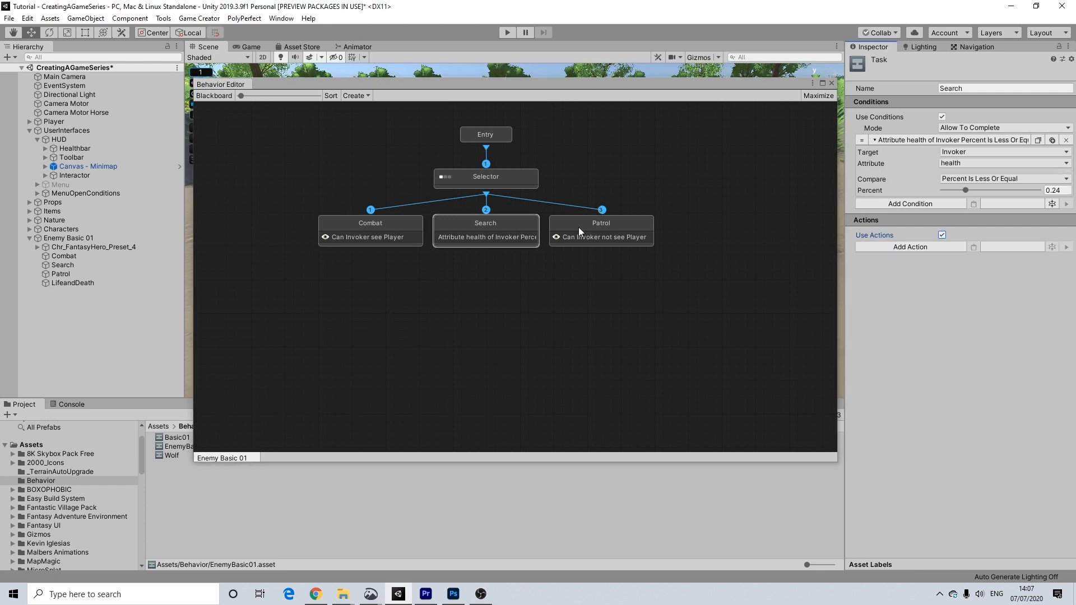
left_click(578, 227)
left_click(941, 223)
Review the conditions and action settings of the Combat, Search and Patrol tasks
left_click(485, 228)
left_click(384, 223)
left_click(520, 224)
left_click(626, 230)
left_click(385, 233)
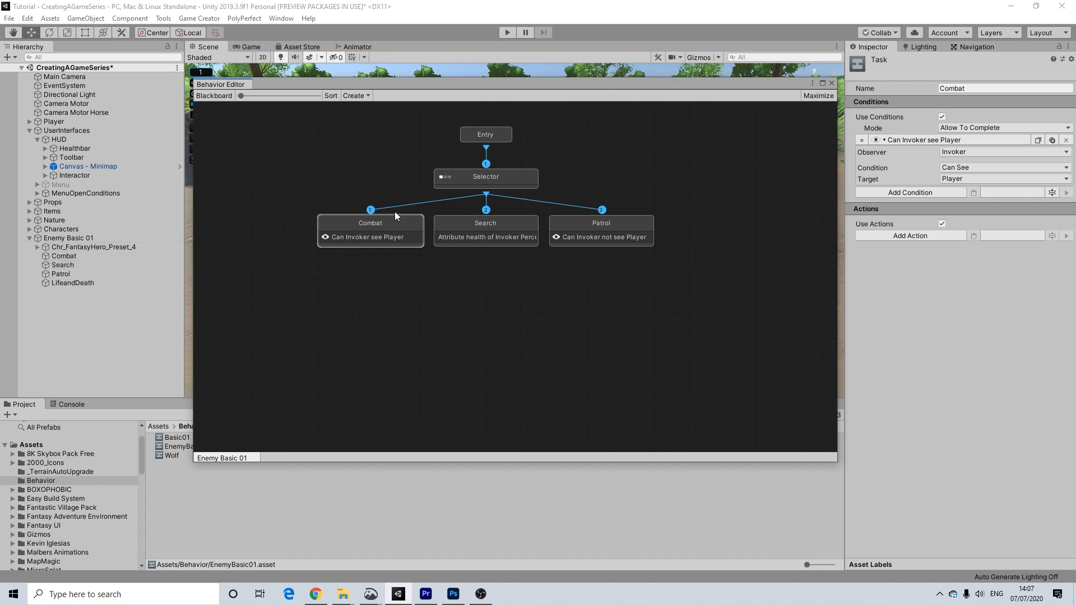
left_click(476, 224)
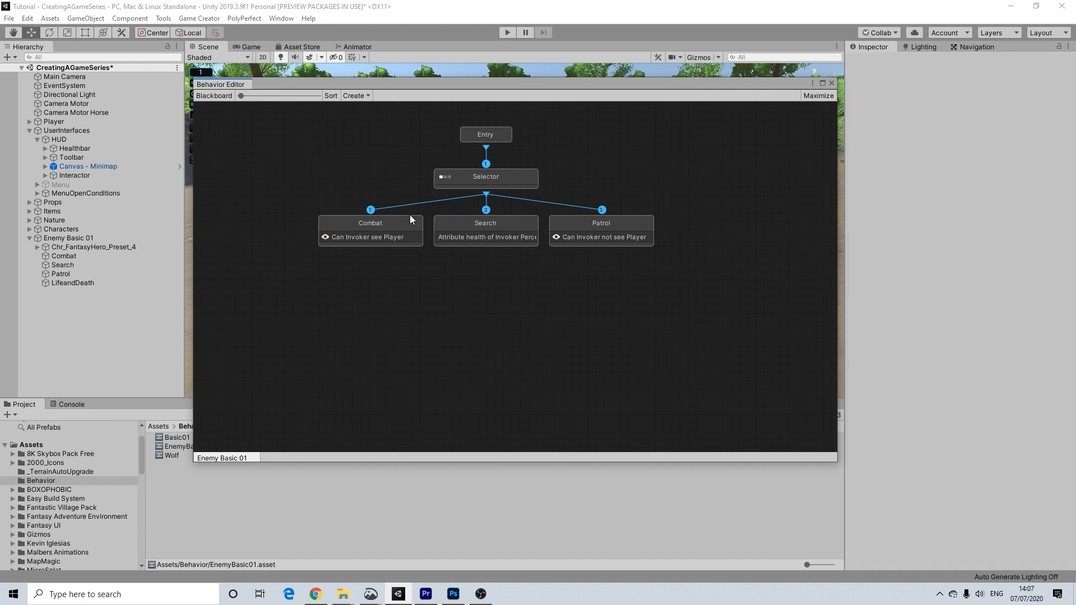
left_click(409, 230)
left_click(480, 227)
left_click(567, 224)
left_click(507, 223)
left_click(386, 221)
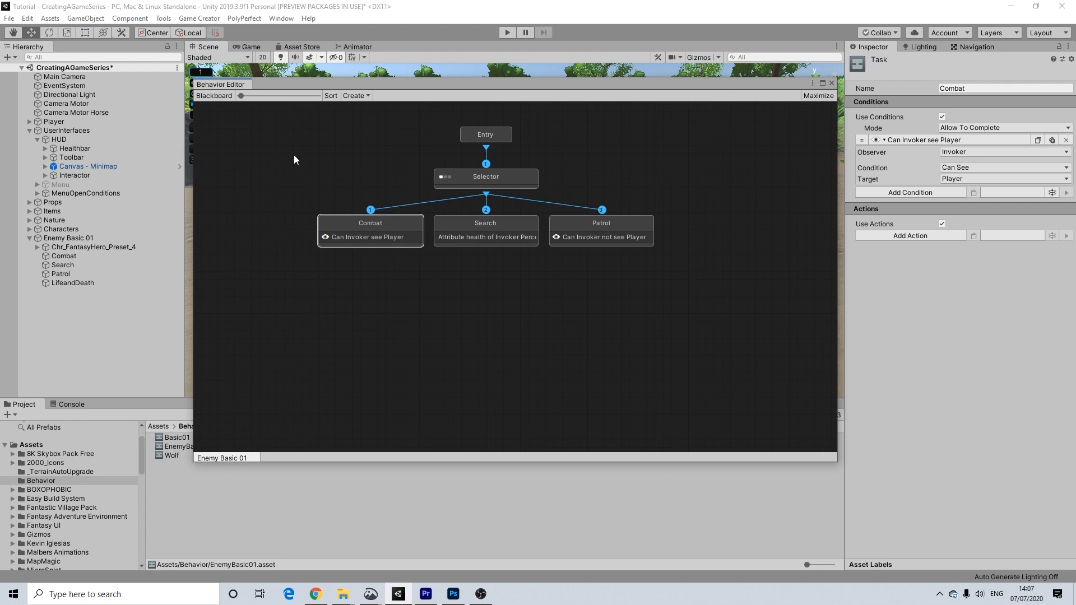
Add a Change Property action to the Patrol task that turns Can Run off for the Invoker
left_click(569, 225)
left_click(914, 236)
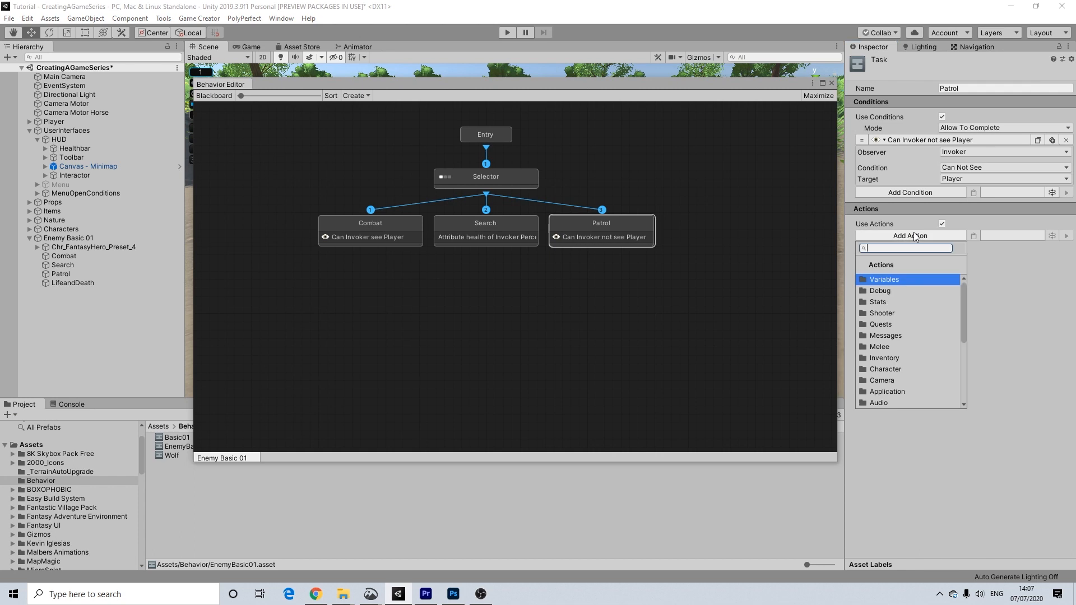
type("change")
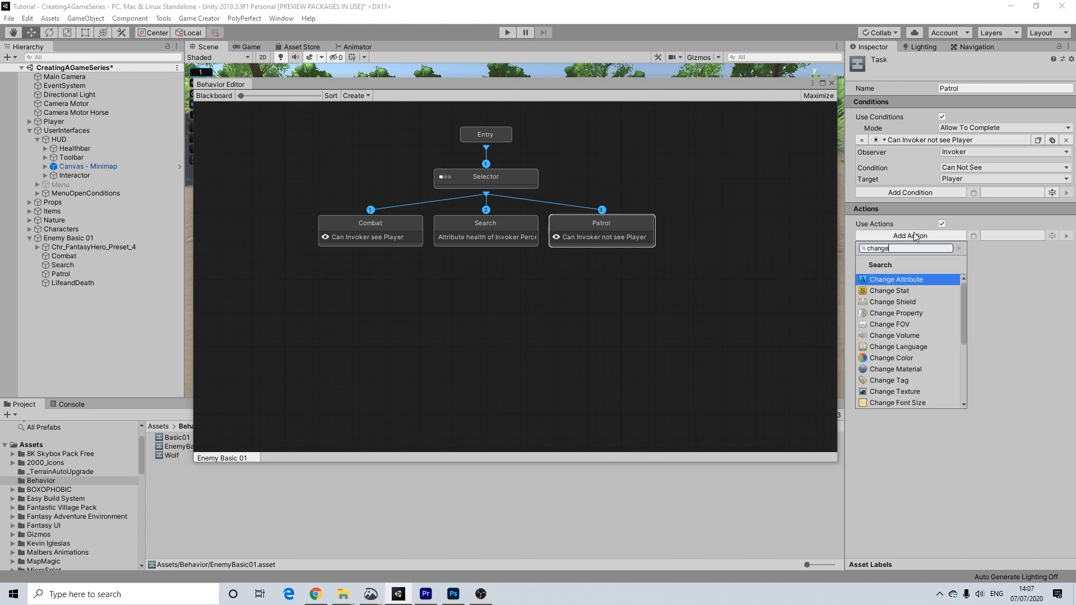
left_click(892, 312)
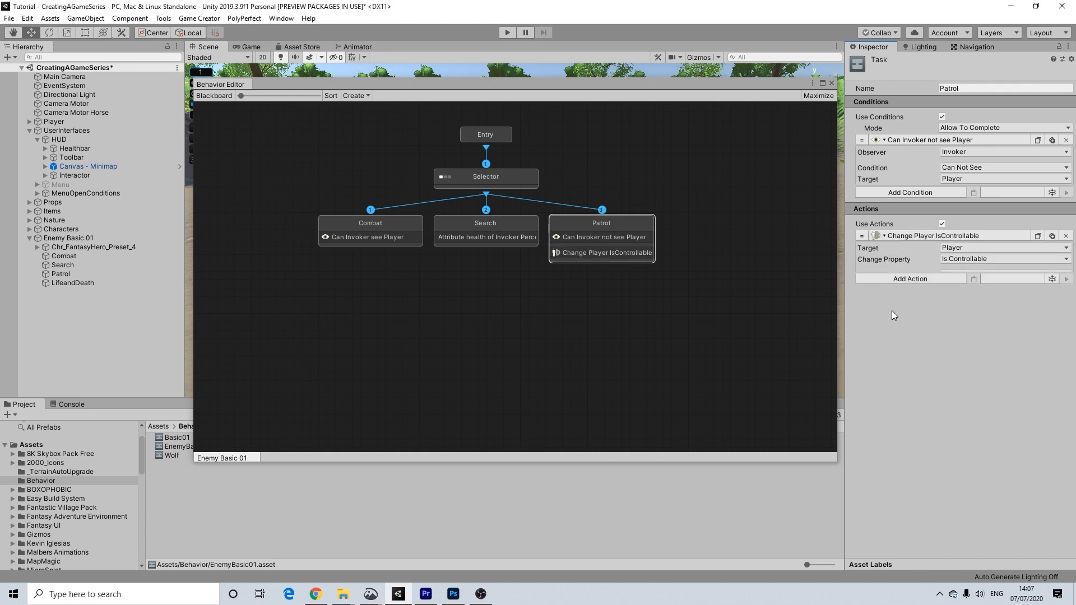
left_click(960, 258)
left_click(967, 283)
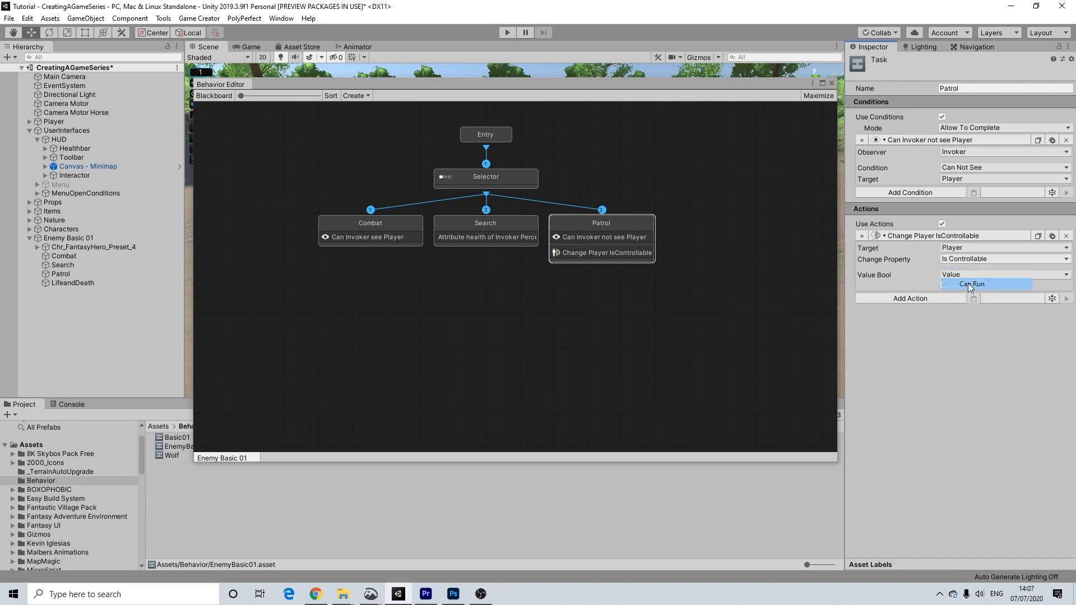
left_click(964, 248)
left_click(964, 269)
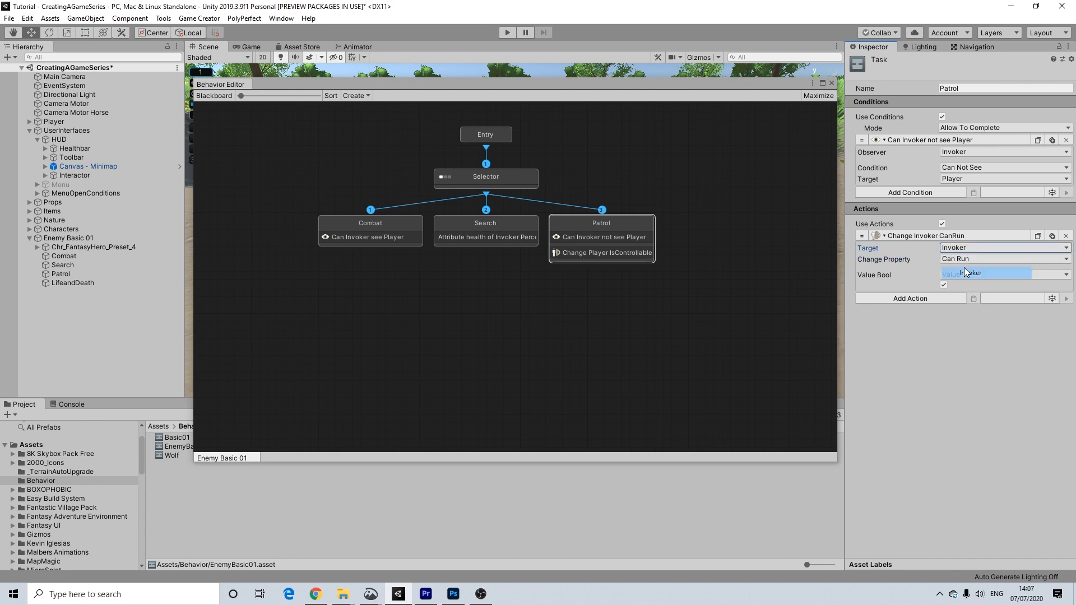
left_click(944, 285)
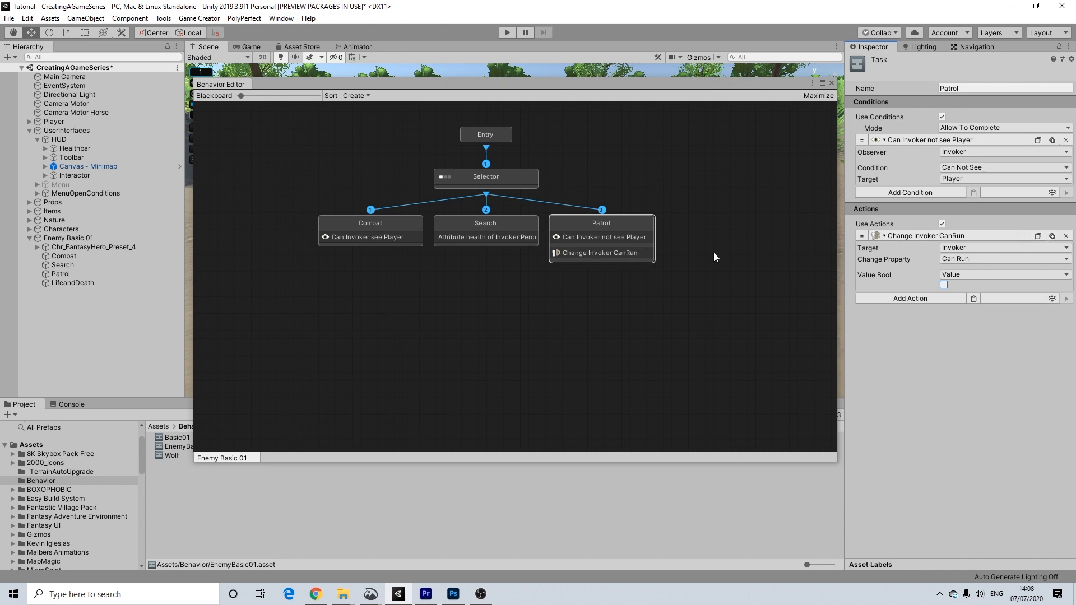
Copy the Can Run action to the Combat task, enable its value there, and copy that version to the Search task
left_click(403, 226)
left_click(973, 236)
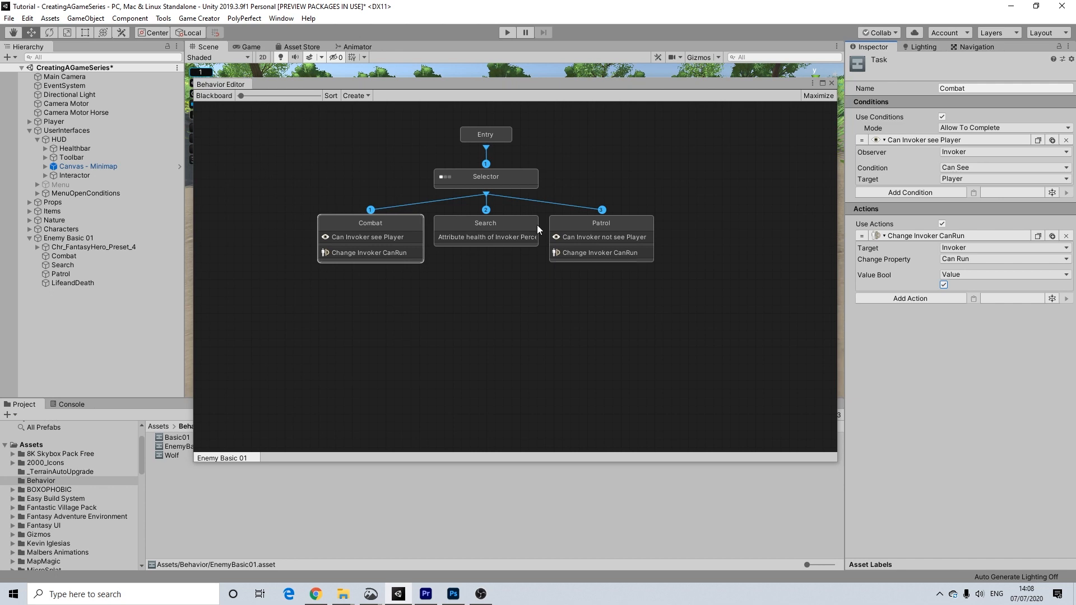
left_click(1039, 236)
left_click(467, 224)
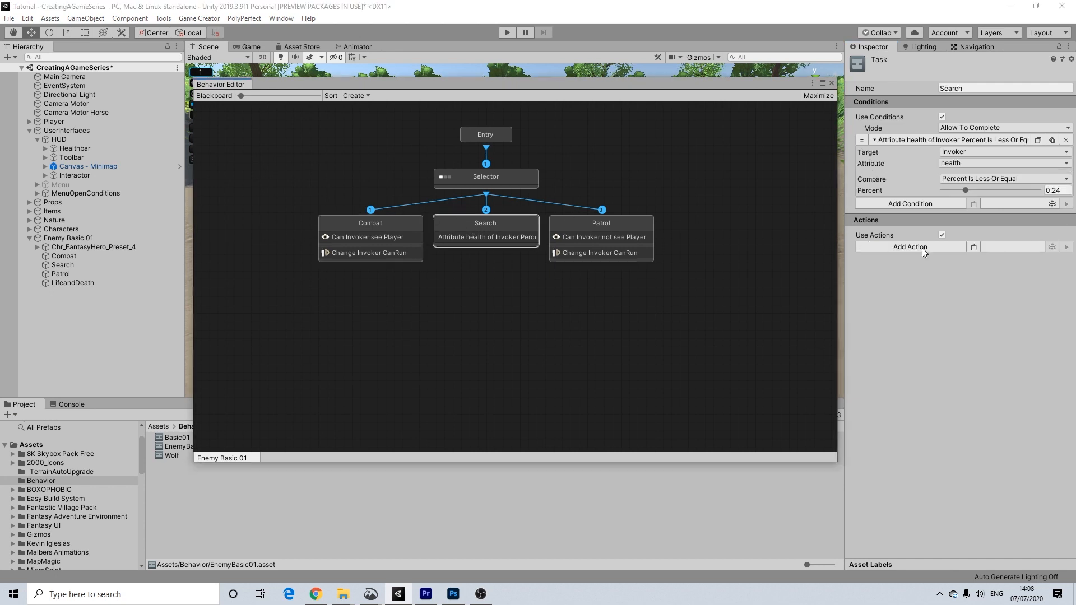
left_click(975, 247)
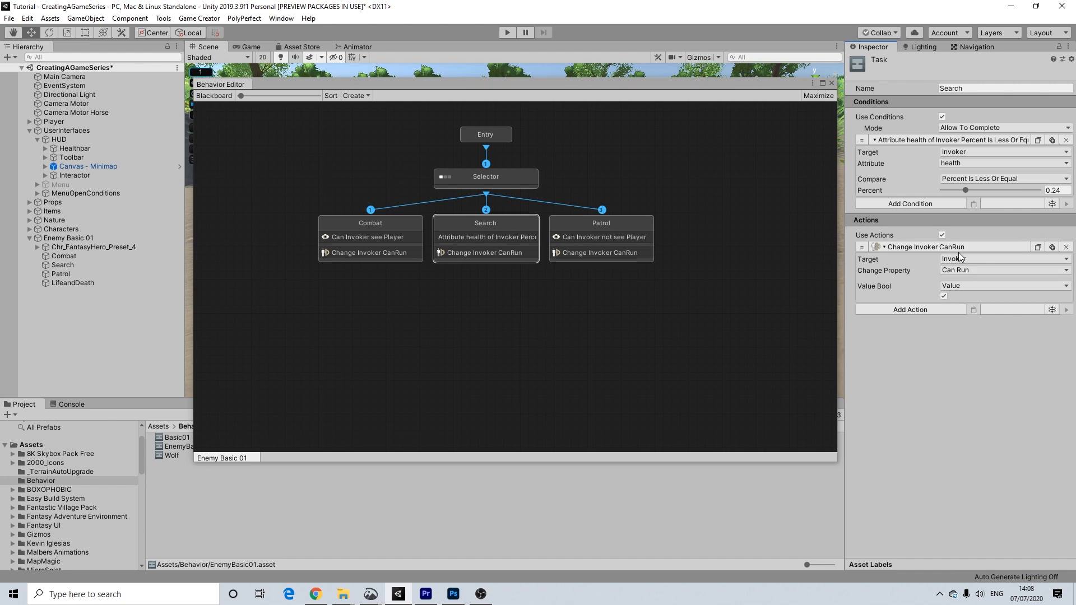
Add a Wait action of 0.1 seconds to the Search task
left_click(924, 310)
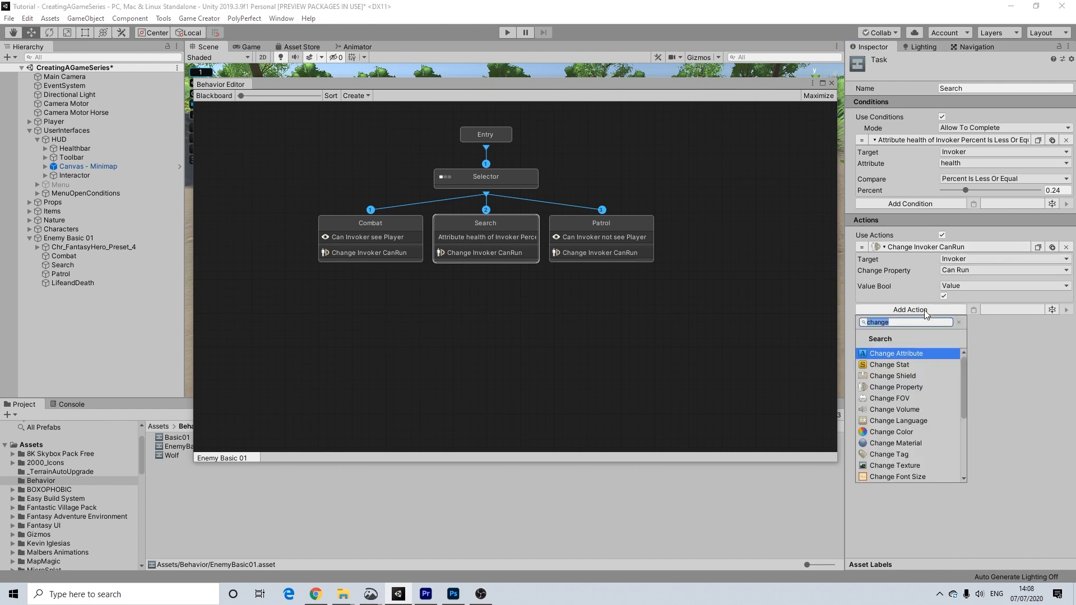
type("wait")
key("Return")
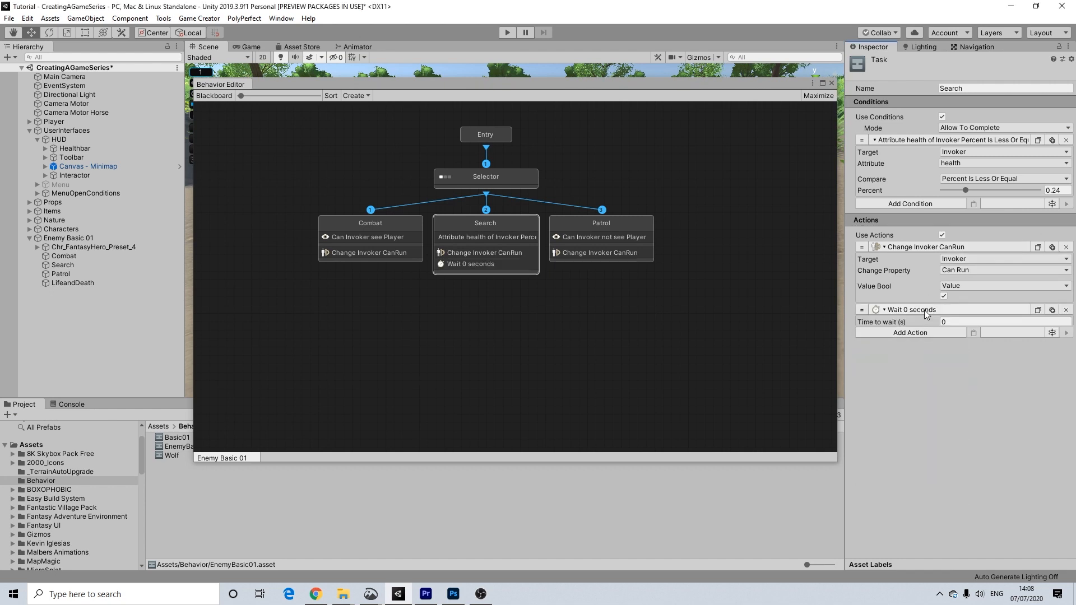
left_click(906, 325)
type(".1")
Add an Execute Actions action after the wait in the Search task
left_click(896, 335)
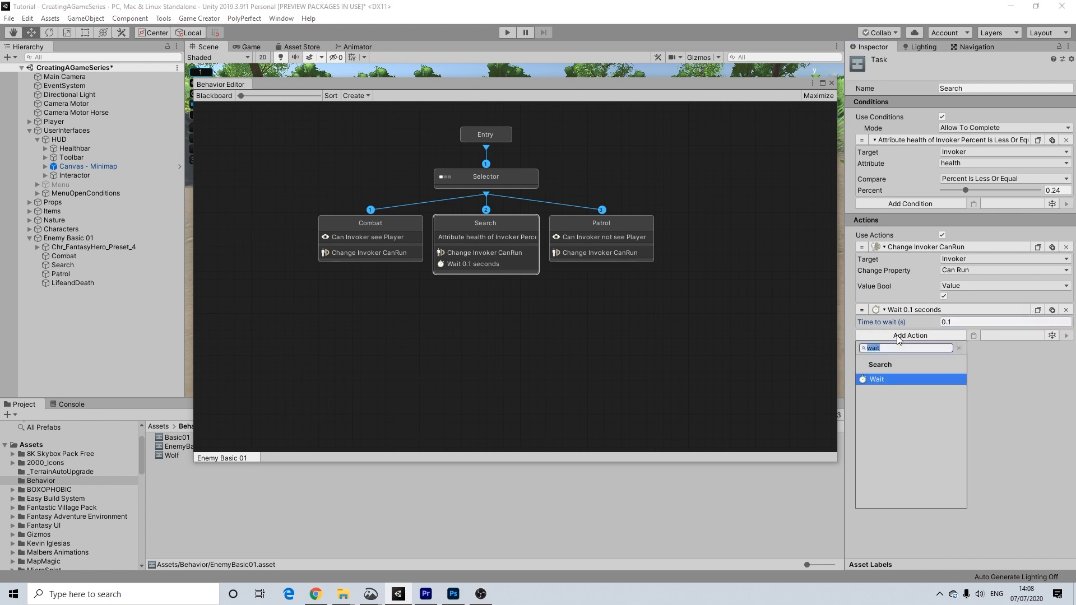
type("exce")
key("BackSpace")
key("BackSpace")
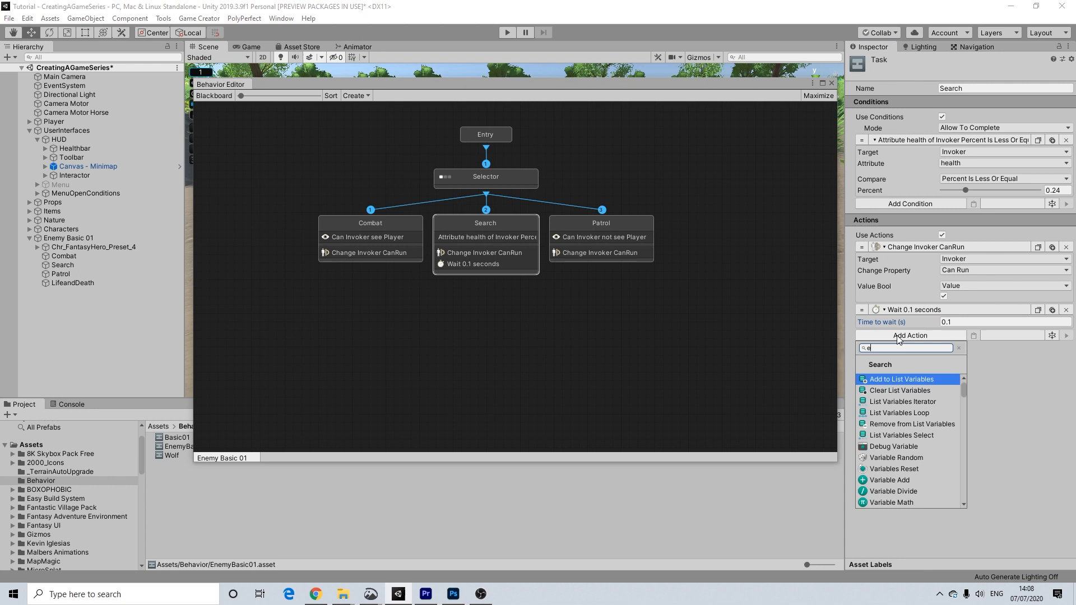
type("e")
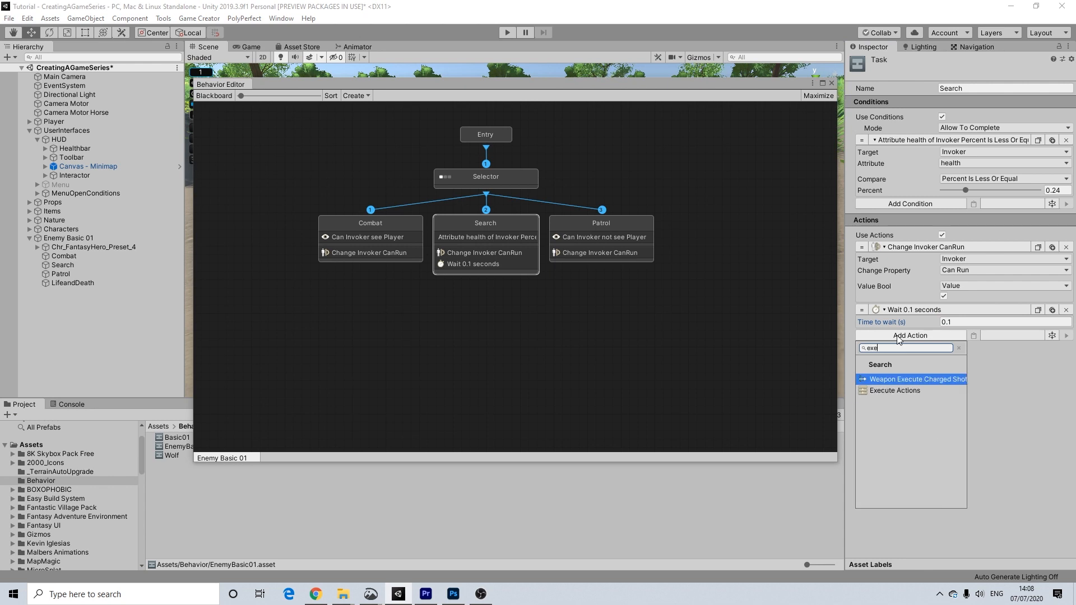
left_click(913, 391)
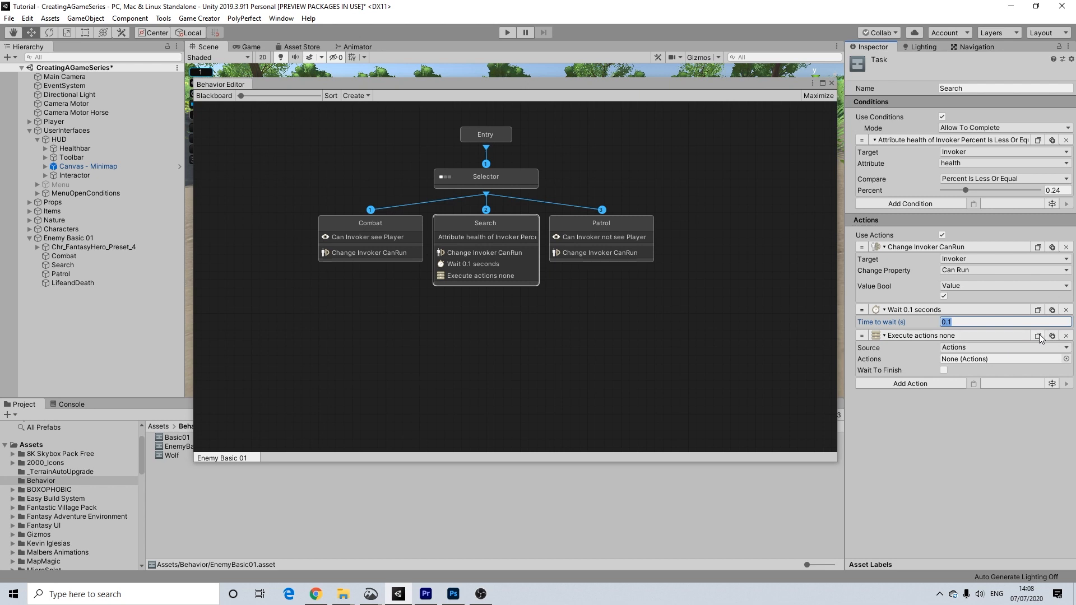
Set the Execute Actions source to the Invoker's local variable Search and enable Wait To Finish
left_click(966, 349)
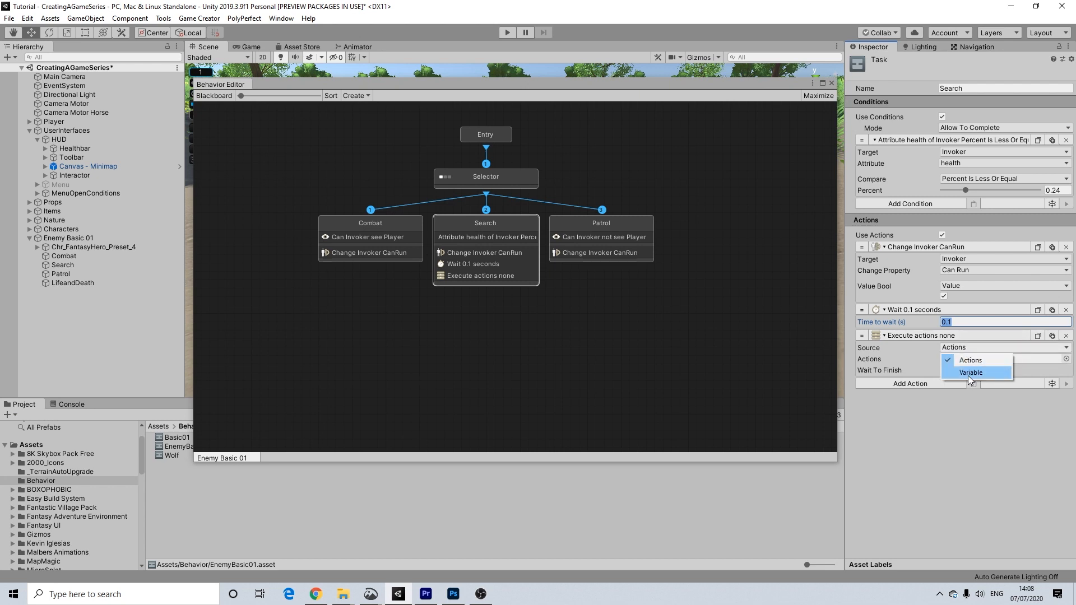
left_click(967, 374)
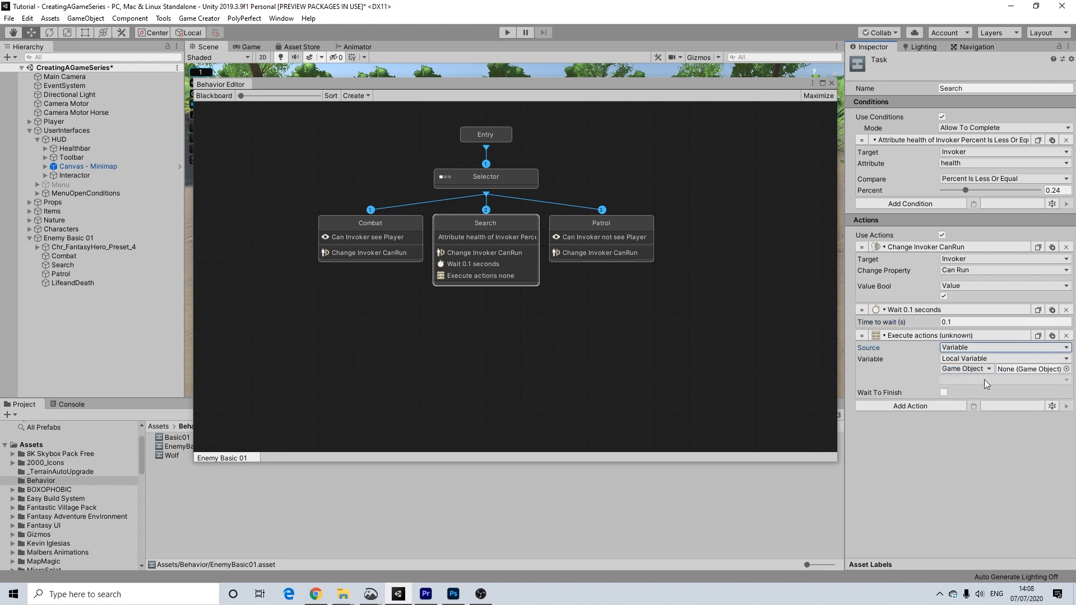
left_click(965, 369)
left_click(954, 380)
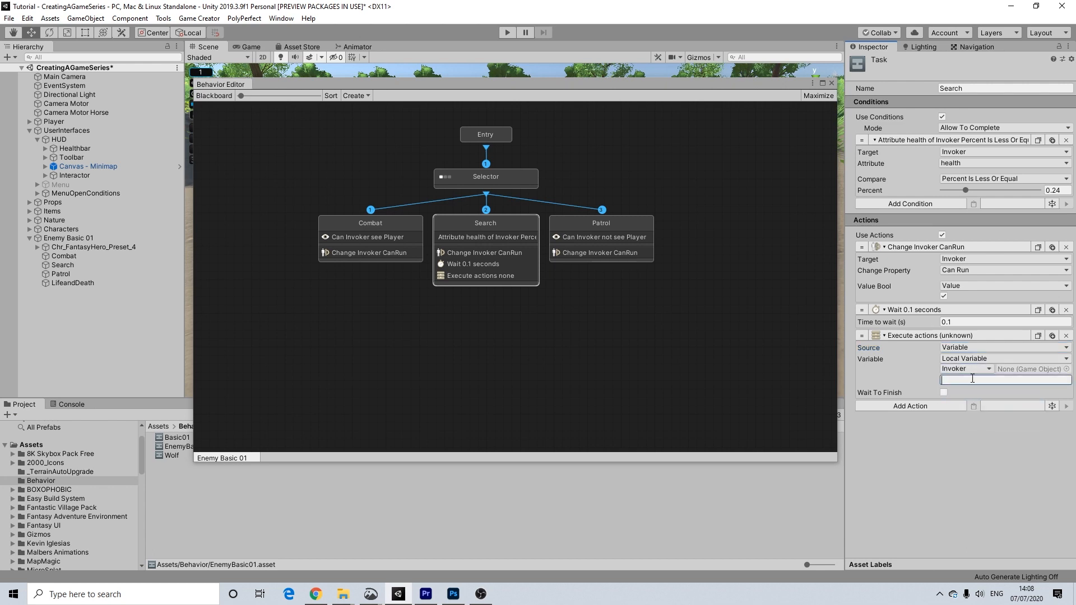
type("Search")
left_click(945, 393)
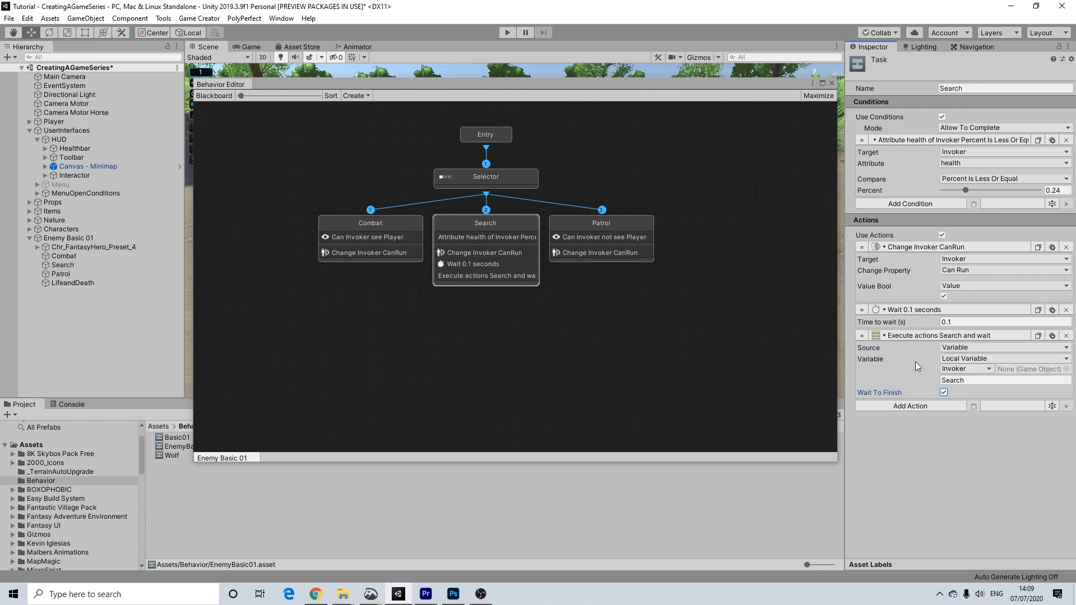
left_click(955, 259)
left_click(957, 310)
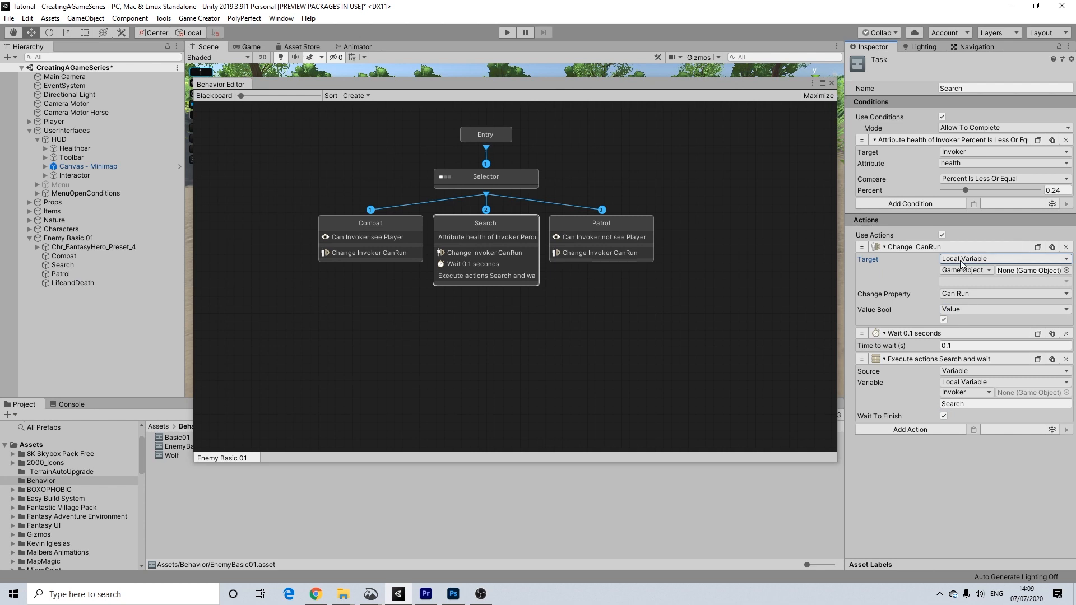
left_click(987, 259)
left_click(972, 283)
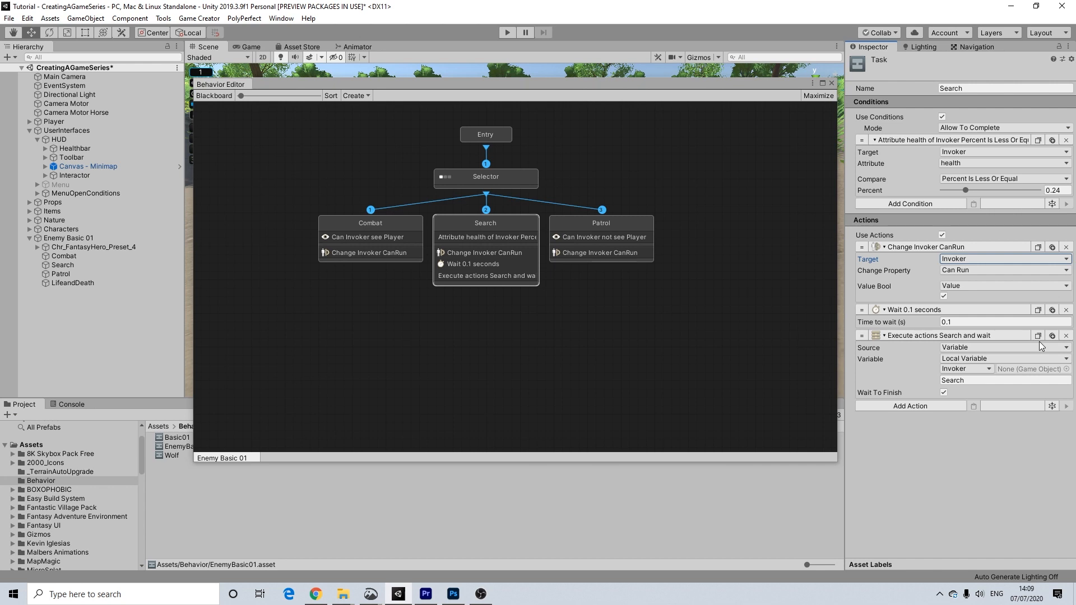
Copy the 0.1-second Wait action to the Patrol and Combat tasks
left_click(629, 227)
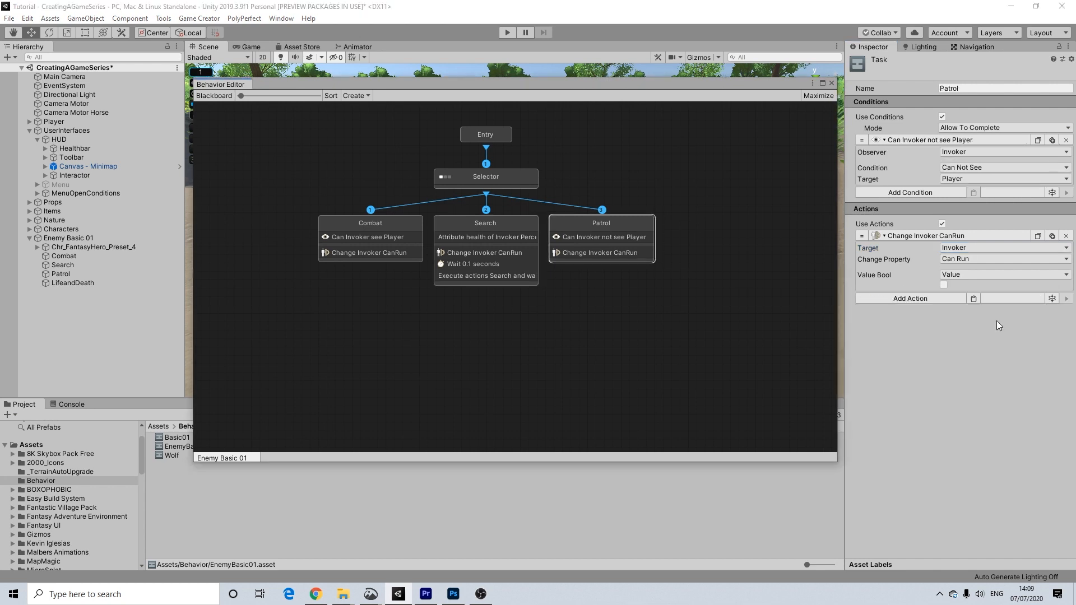
left_click(973, 298)
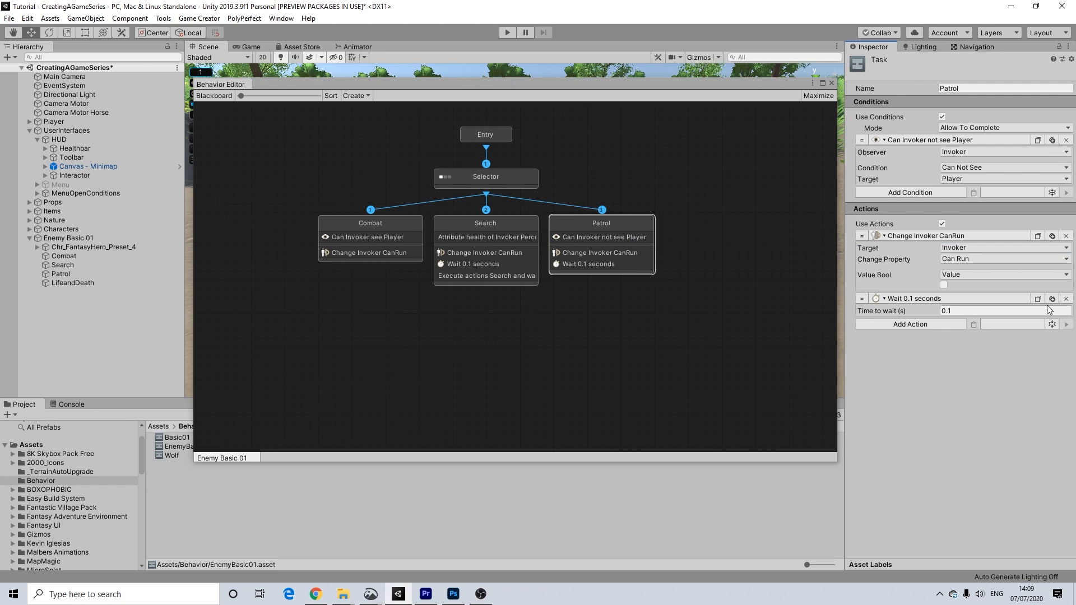
left_click(370, 224)
left_click(973, 297)
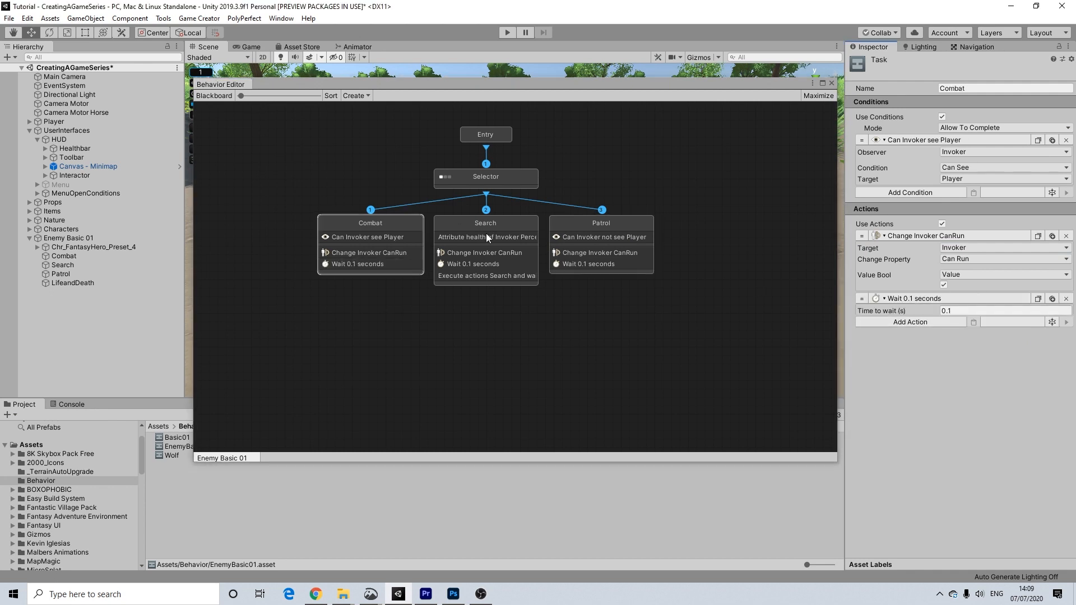
Copy the Search task's Execute Actions action to the end of the Patrol task
left_click(485, 234)
left_click(1042, 338)
left_click(643, 256)
left_click(973, 323)
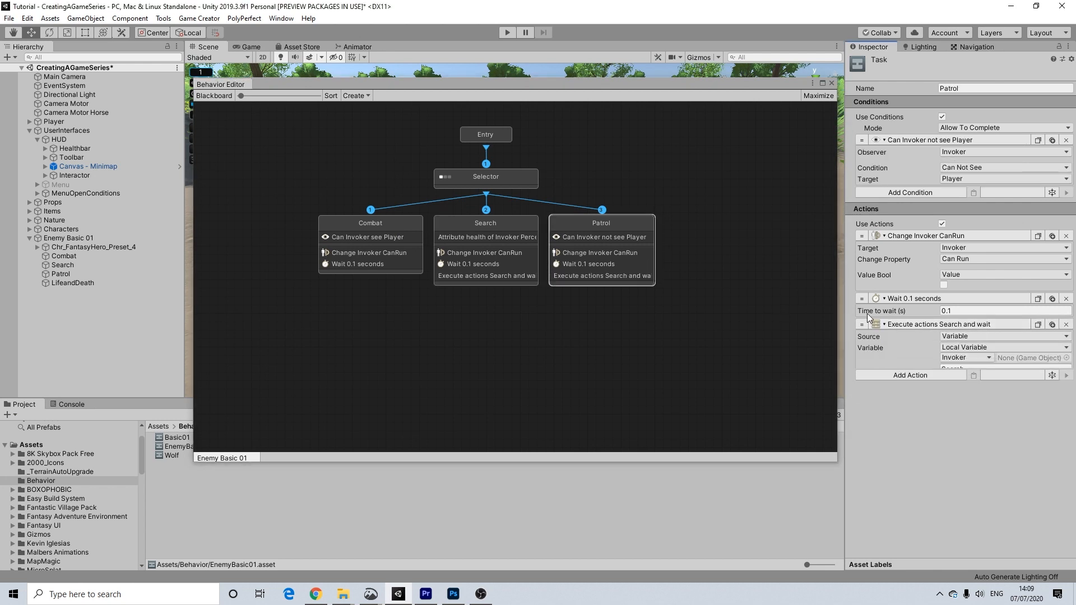
Copy the Search task's Execute Actions action to the Combat task and change its local variable name to Combat
left_click(385, 249)
left_click(503, 241)
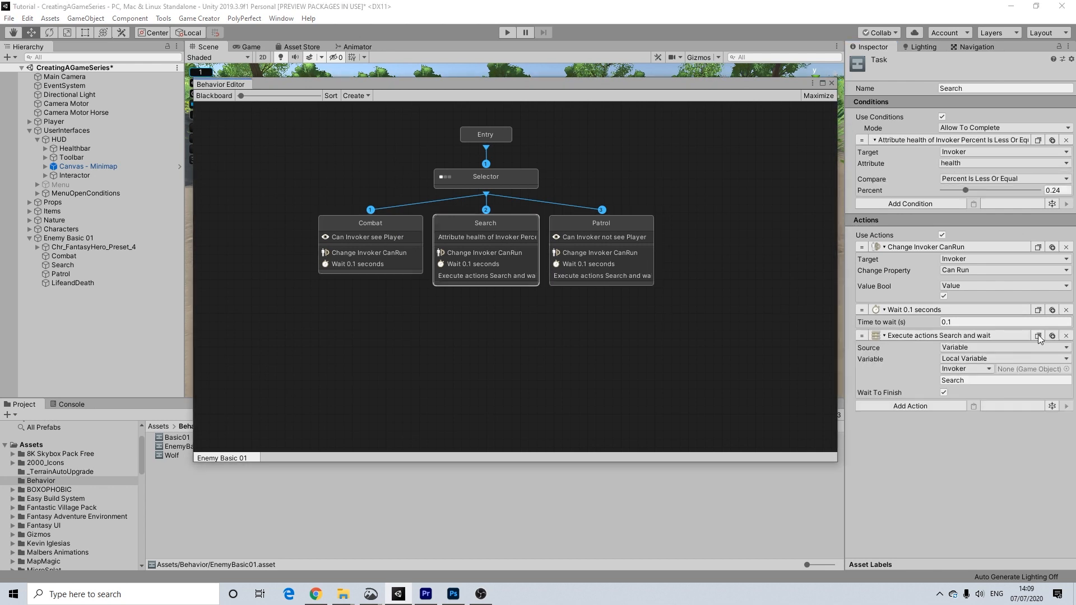
left_click(324, 223)
left_click(973, 325)
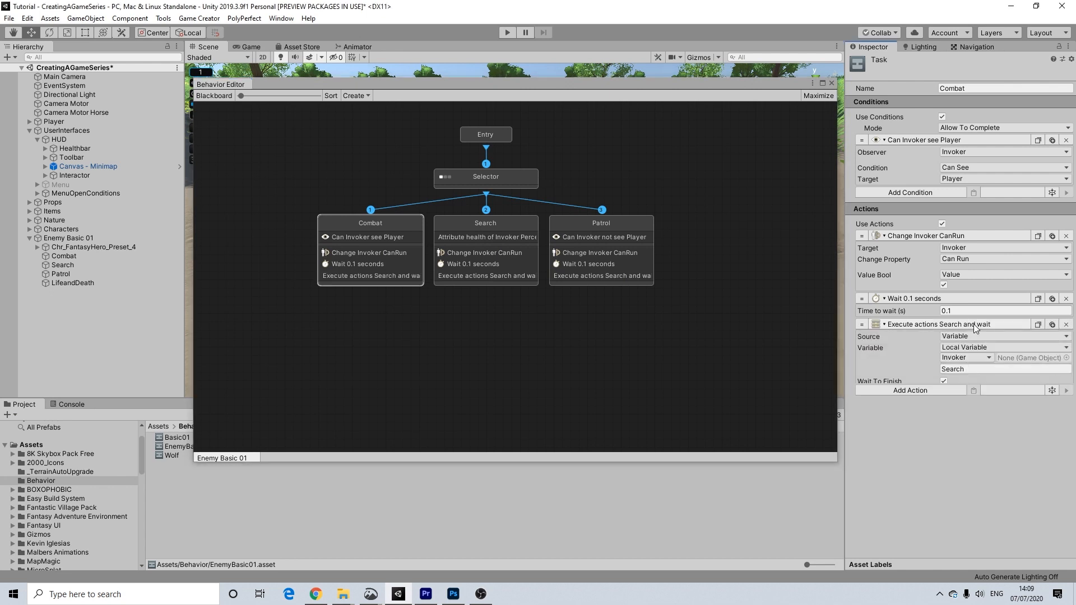
left_click(981, 368)
type("Combat")
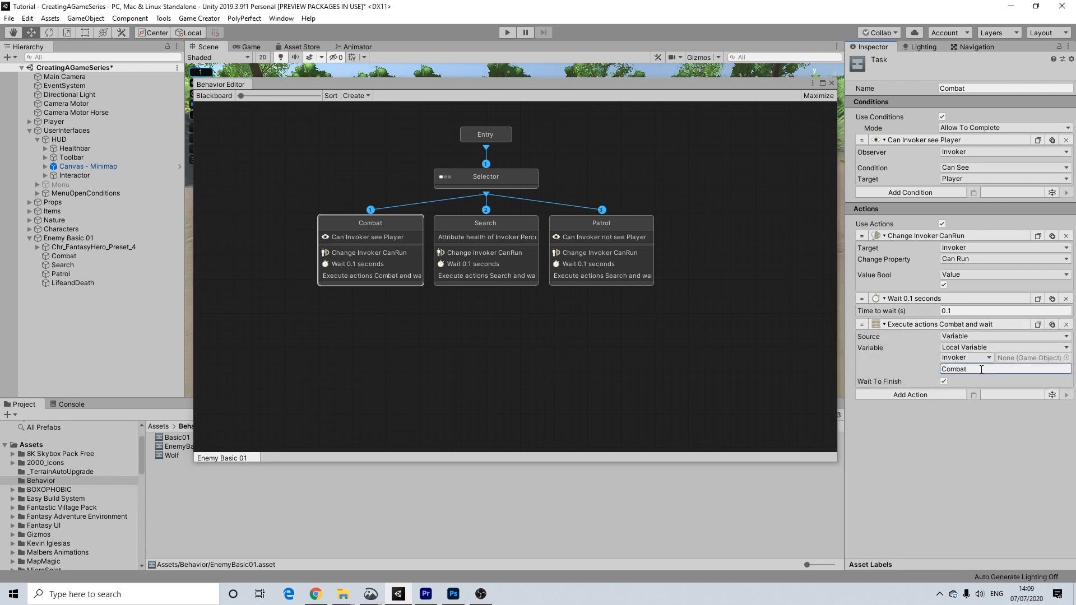
Set the local variable name of the Patrol task's Execute Actions action to Patrol
left_click(603, 229)
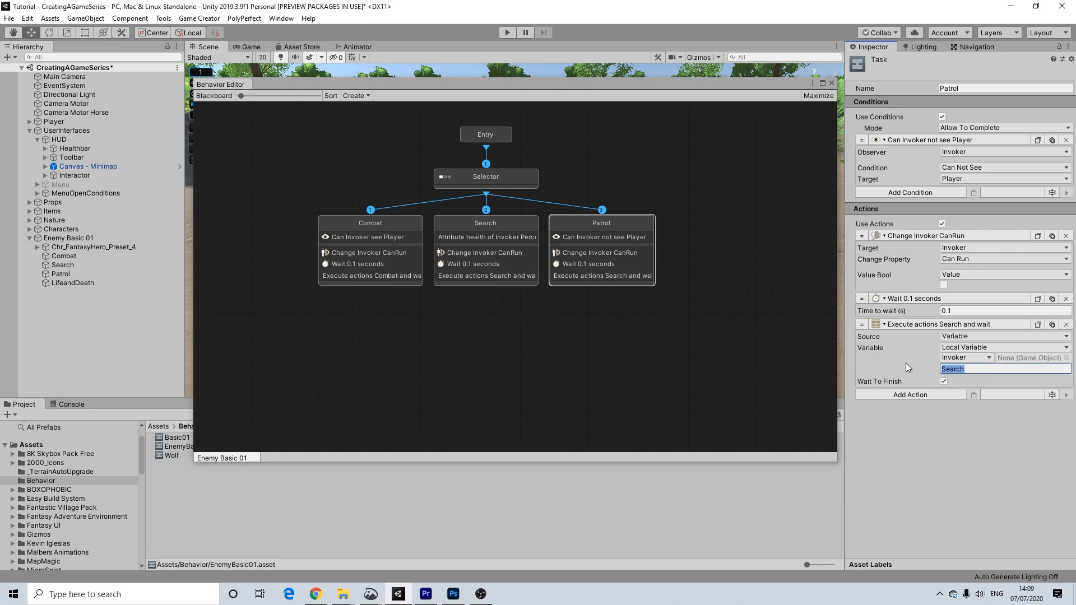
type("Patrol")
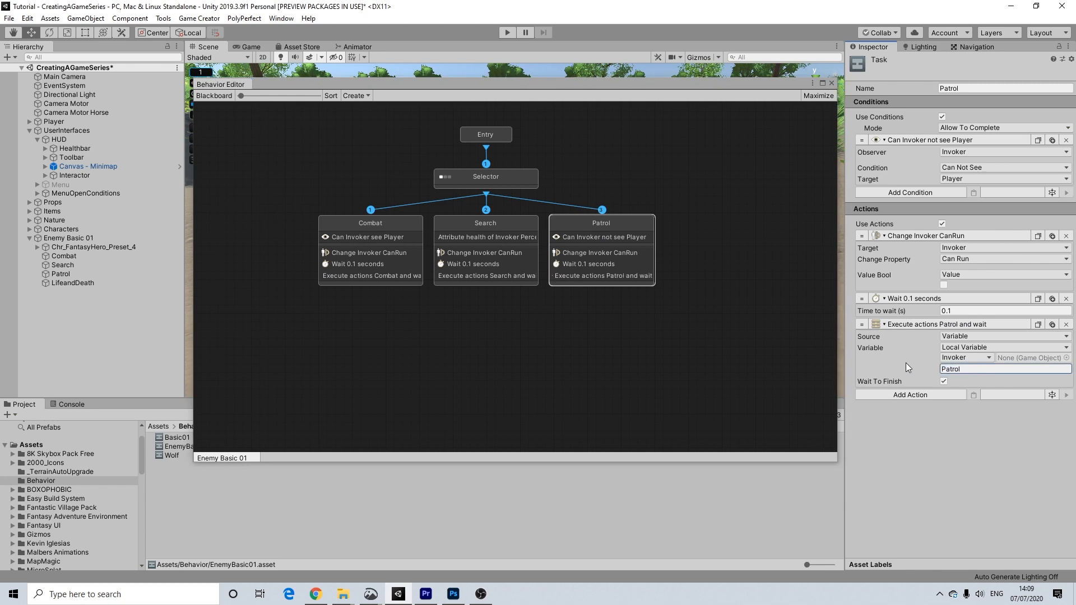
left_click(398, 261)
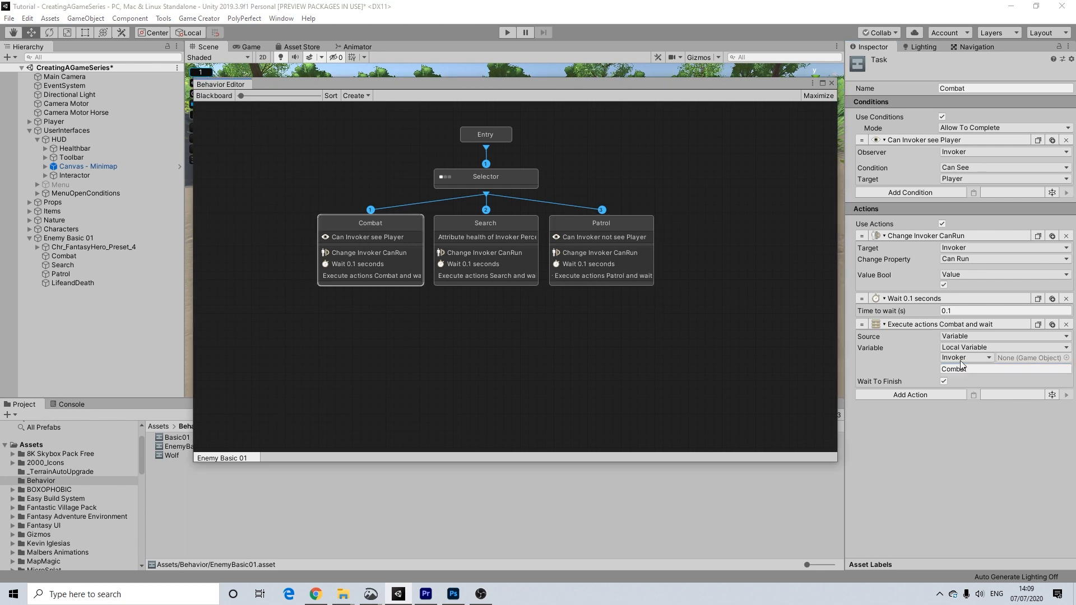
Add an Equip Item action to the Patrol task with Invoker as the character and Sword as the item
left_click(616, 220)
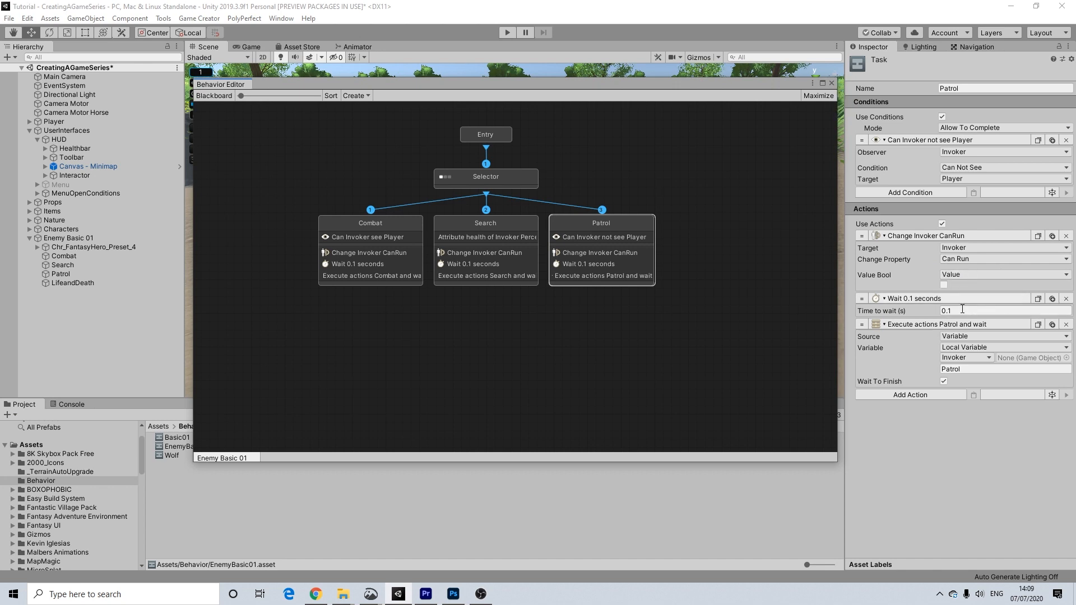
left_click(919, 395)
type("equip")
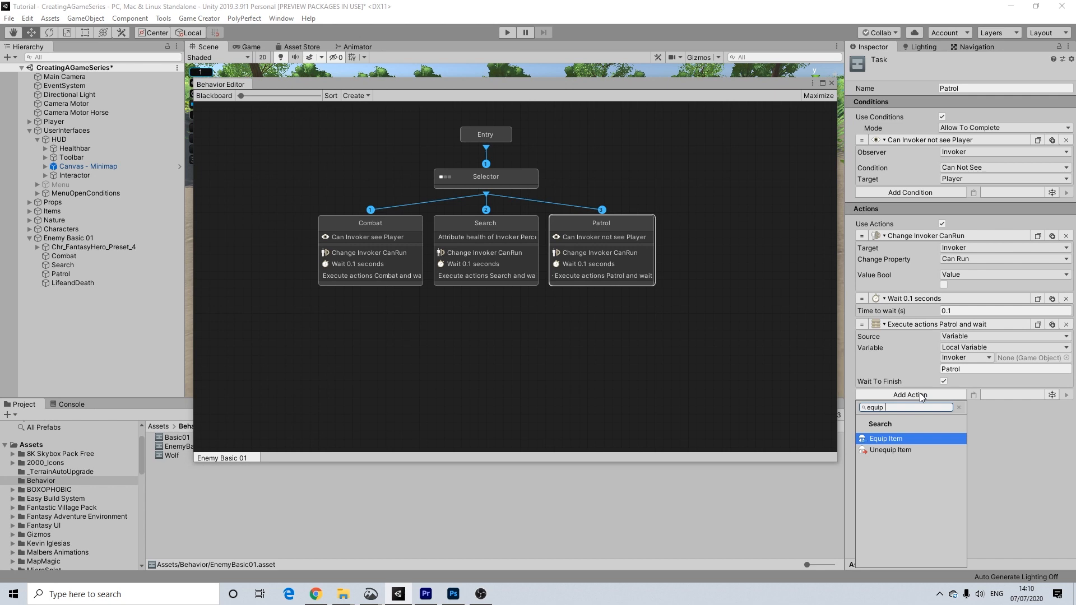
left_click(888, 438)
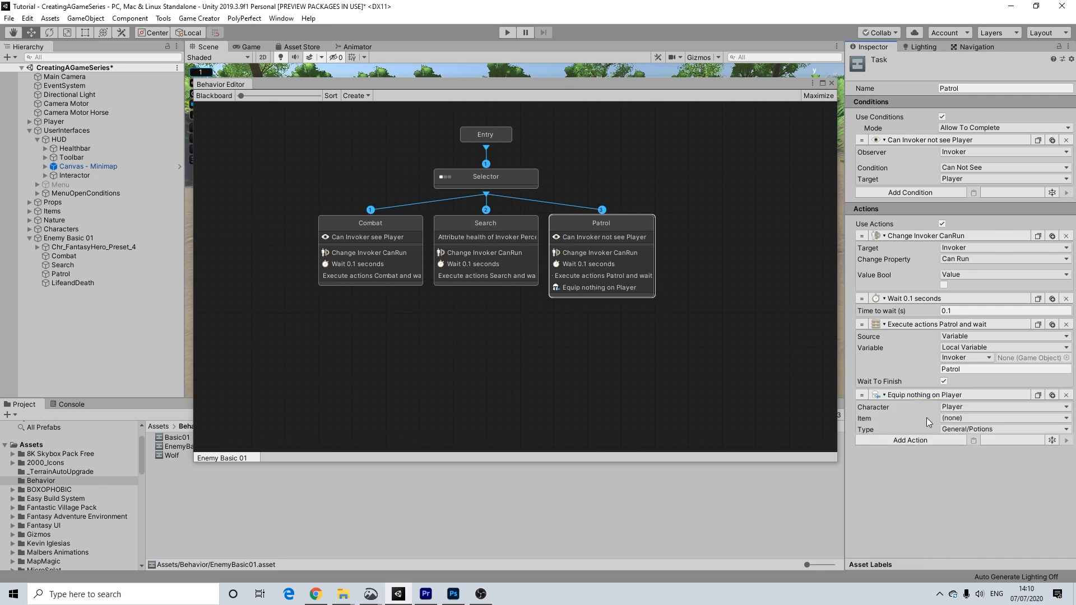
left_click(956, 409)
left_click(959, 432)
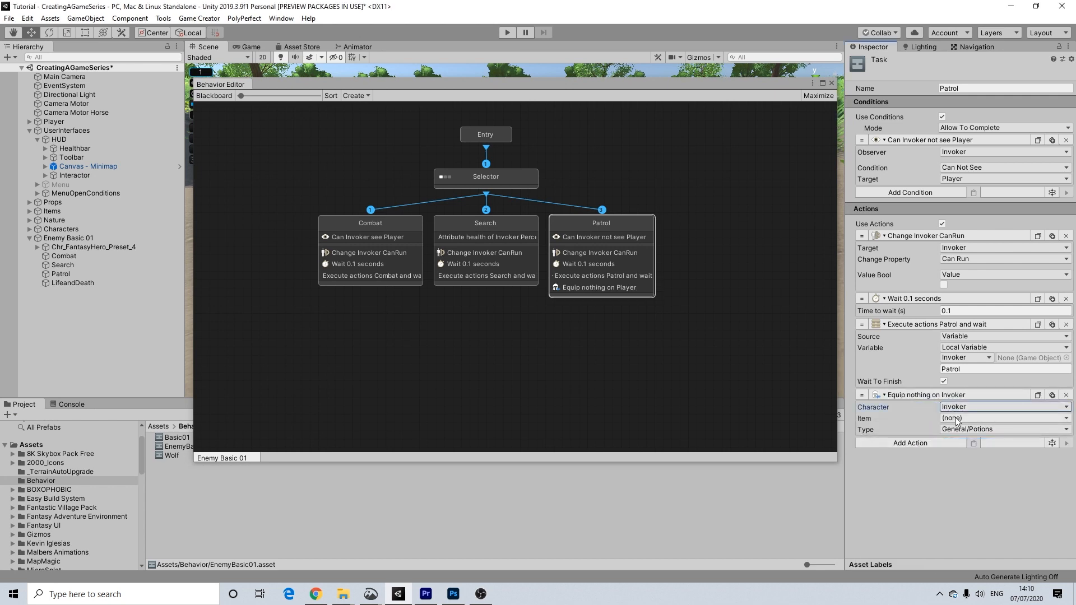
left_click(958, 419)
left_click(966, 319)
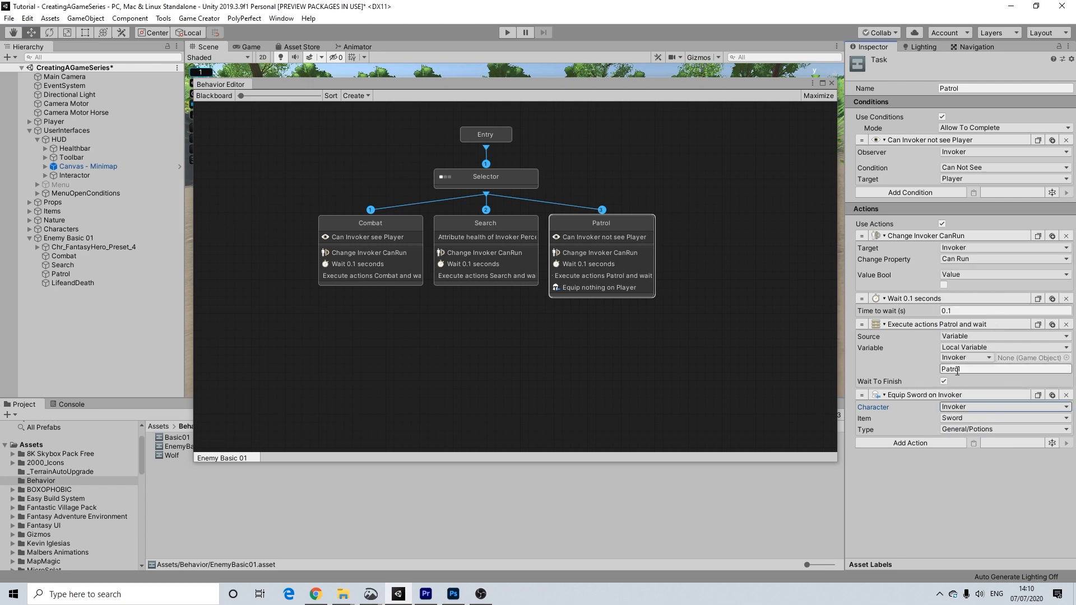
Set the Equip Item type to General/Equipment/RightHand and move the action above the Patrol task's 0.1-second Wait
left_click(955, 429)
mouse_move(963, 455)
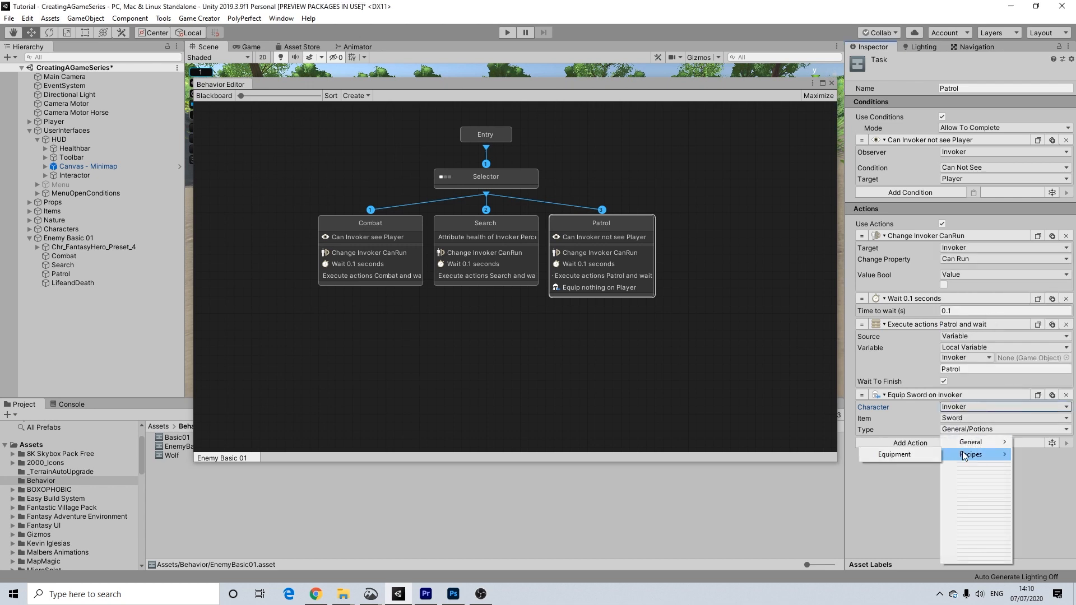
left_click(892, 468)
left_click(983, 429)
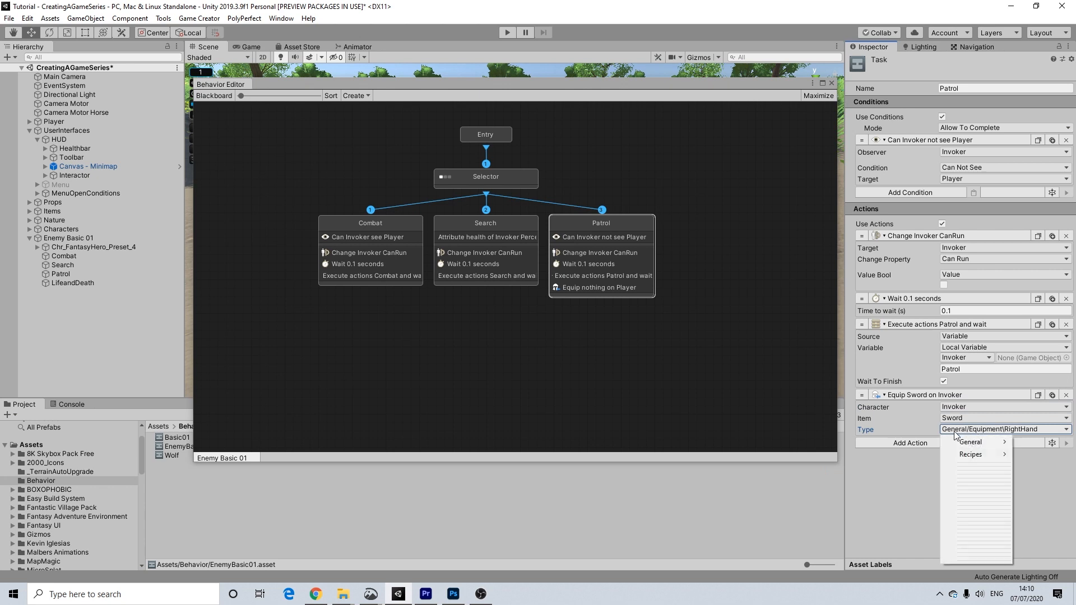
left_click(916, 537)
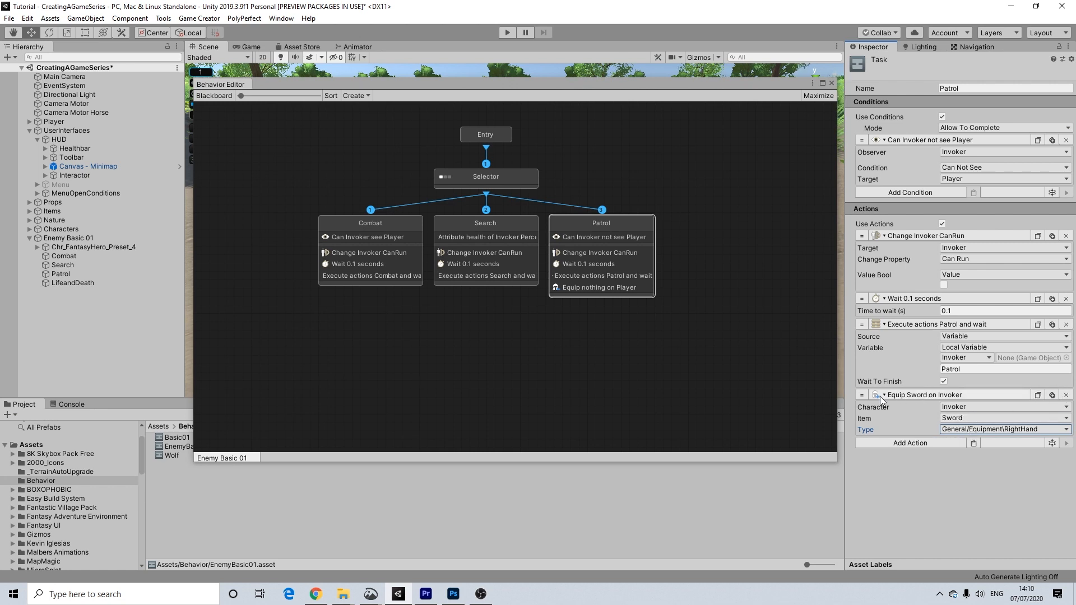
left_click_drag(861, 365, 854, 297)
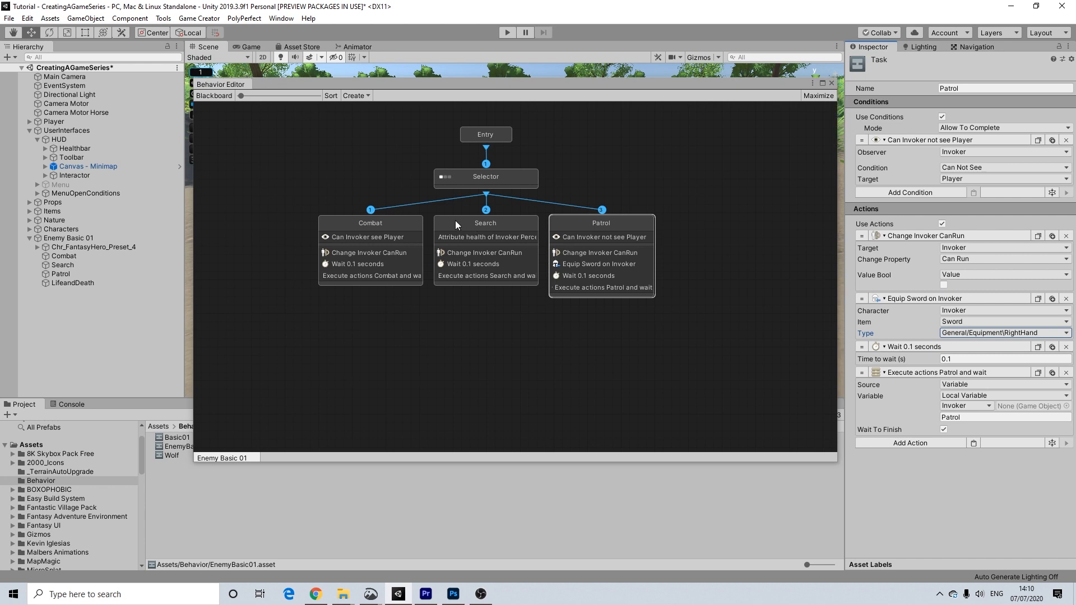
Add a melee Draw Weapon action to the Combat task with Invoker as its character
left_click(394, 226)
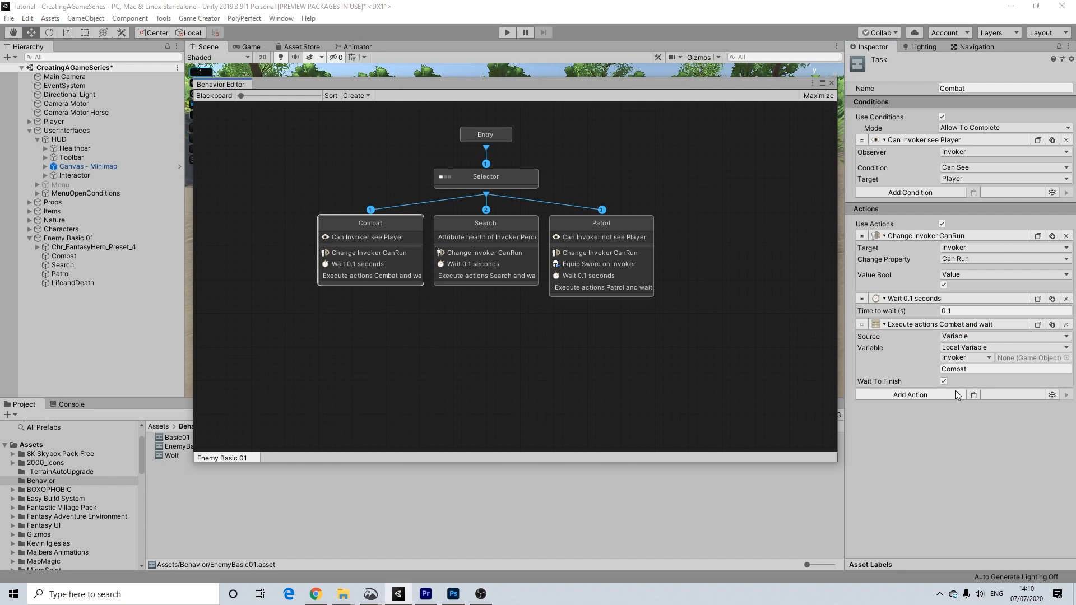
left_click(939, 395)
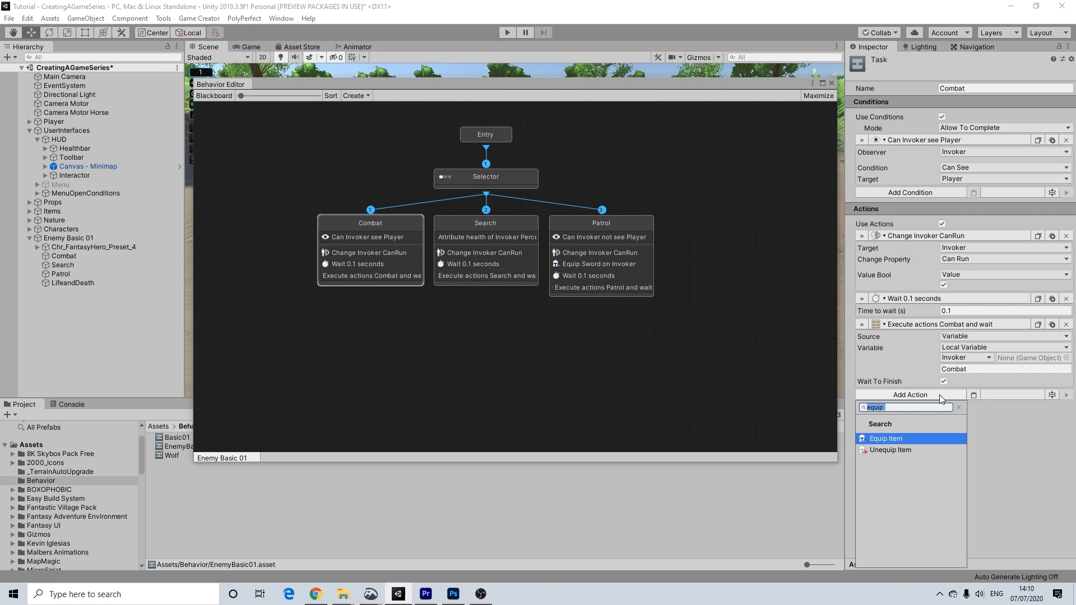
type("draw")
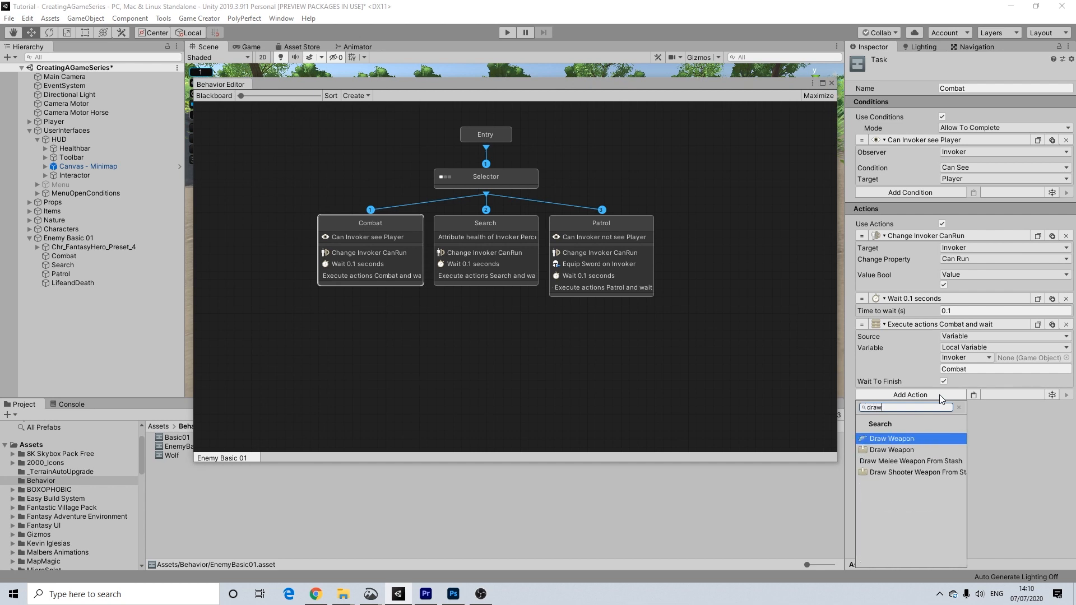
left_click(891, 450)
left_click(960, 407)
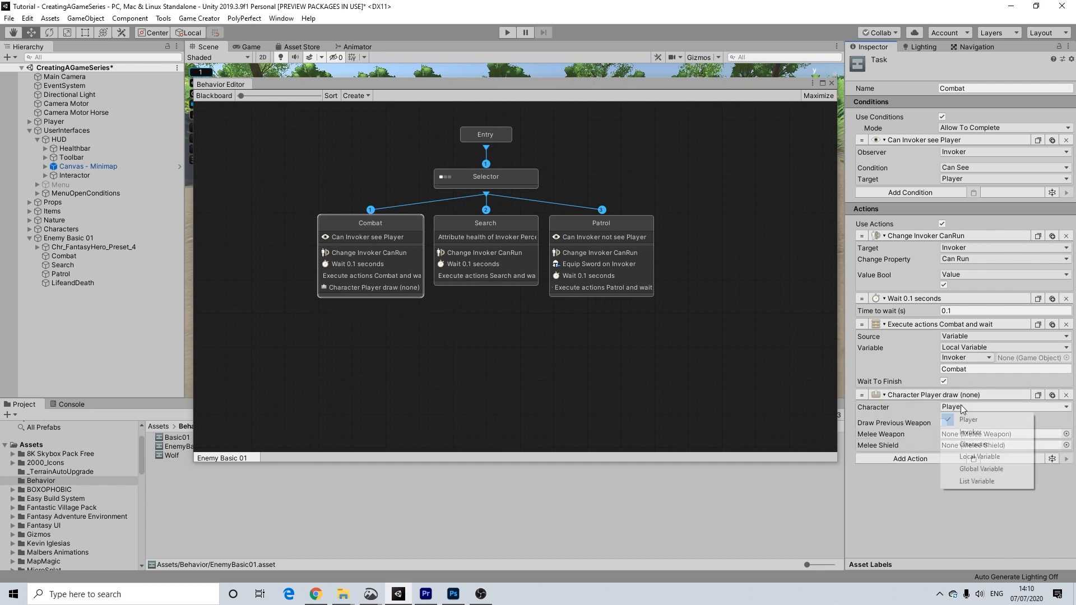
left_click(969, 433)
Set the Draw Weapon action's melee weapon to MainSword and move the action above Execute Actions
left_click(1066, 434)
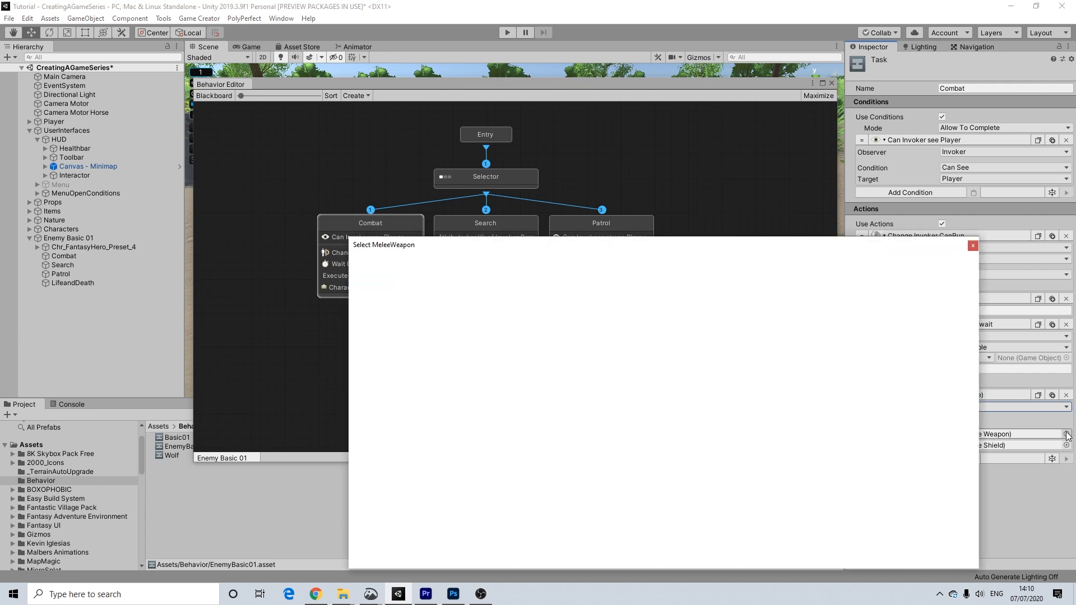
left_click(386, 291)
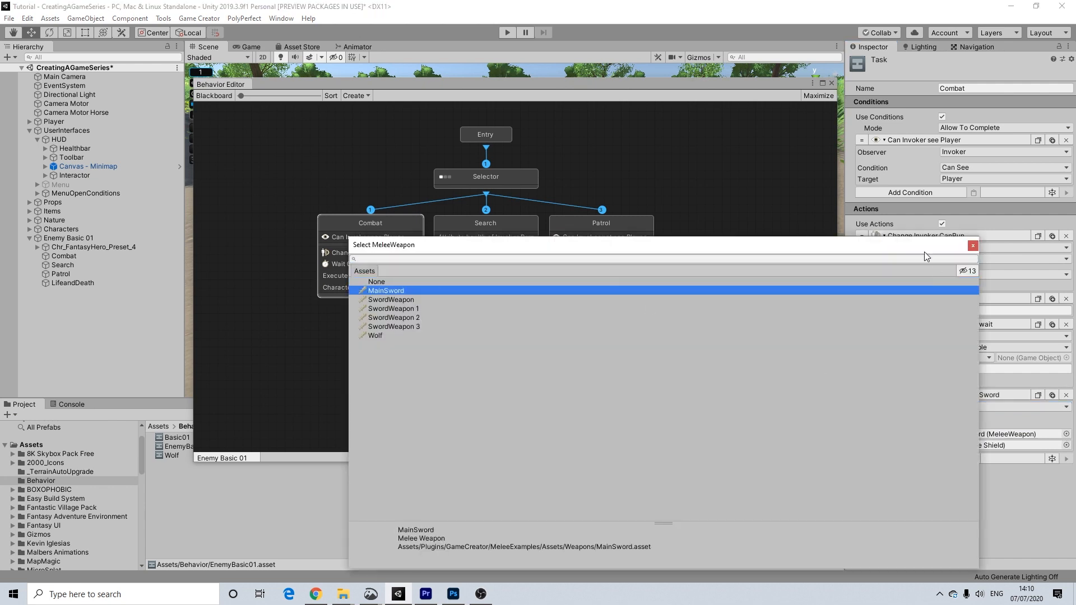
left_click(973, 245)
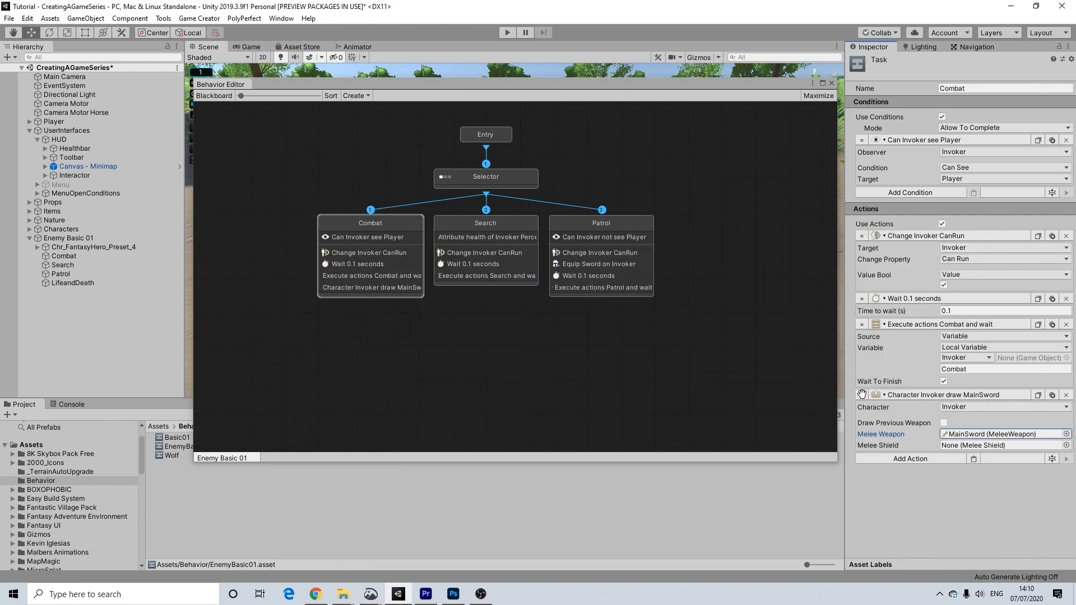
mouse_move(862, 395)
left_mouse_down()
mouse_move(868, 353)
mouse_move(849, 322)
left_mouse_up()
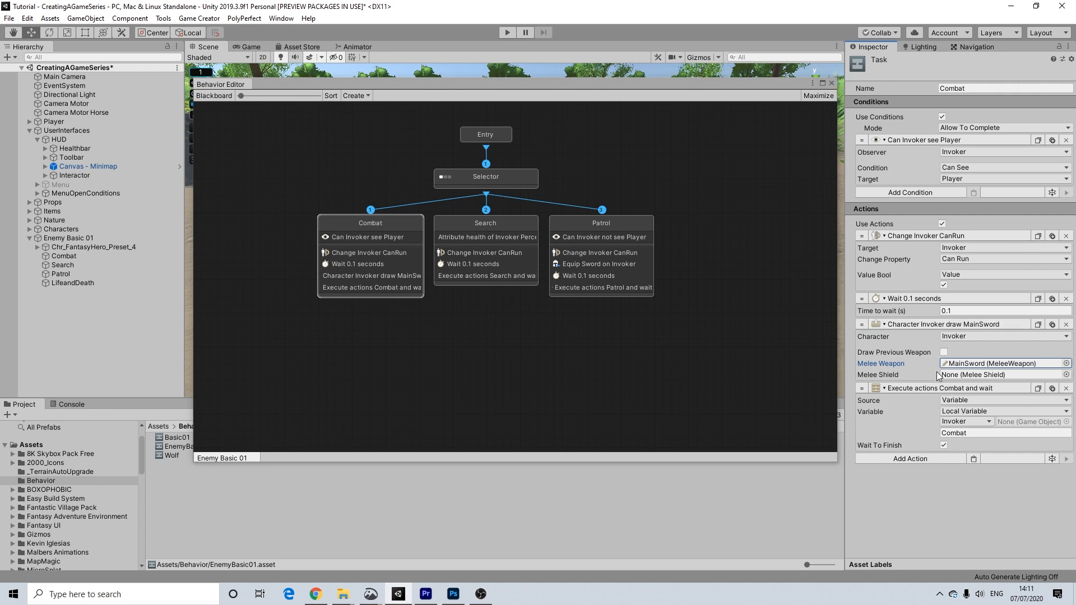
left_click(920, 459)
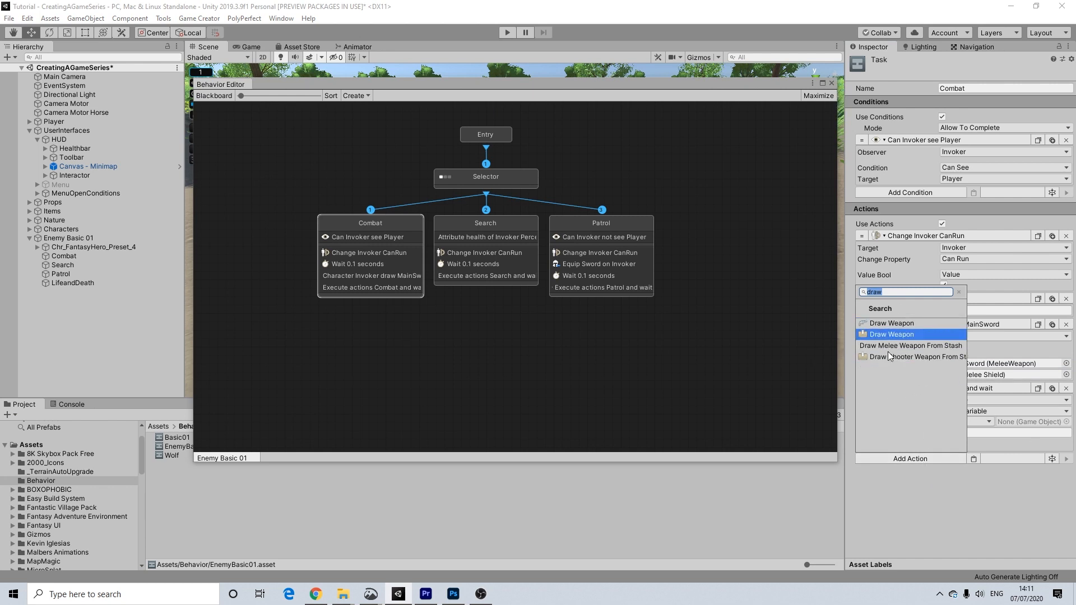
left_click(980, 521)
left_click(920, 457)
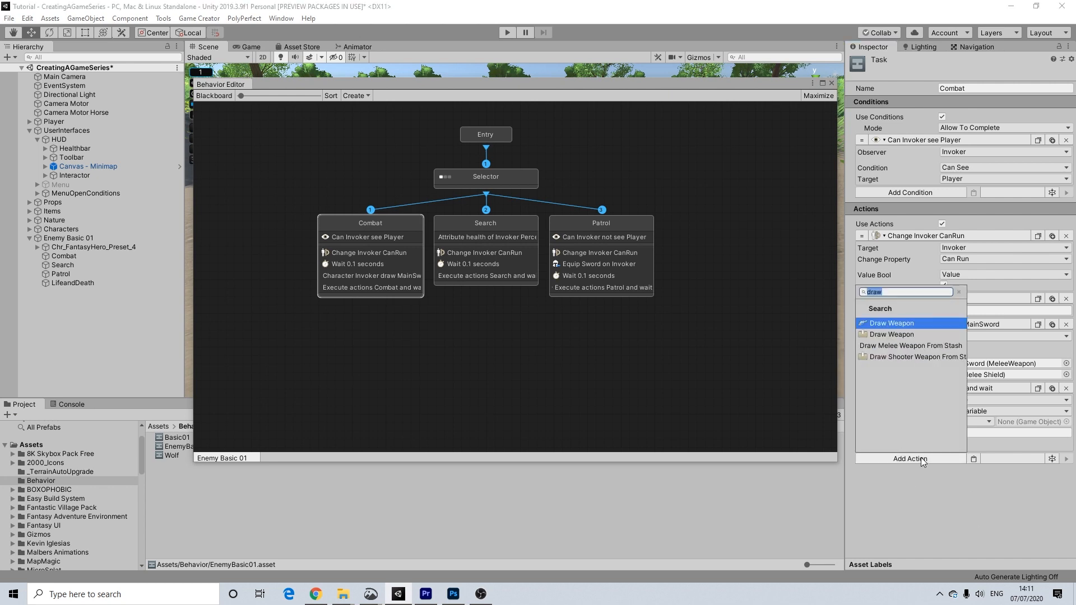
type("remo")
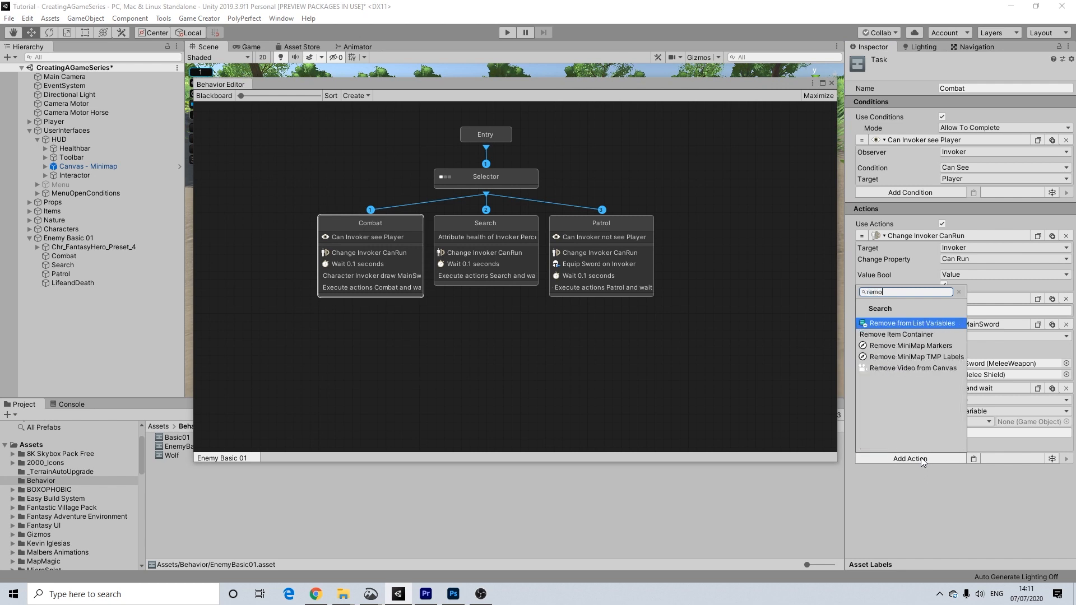
key("BackSpace")
key("BackSpace")
key("BackSpace")
key("BackSpace")
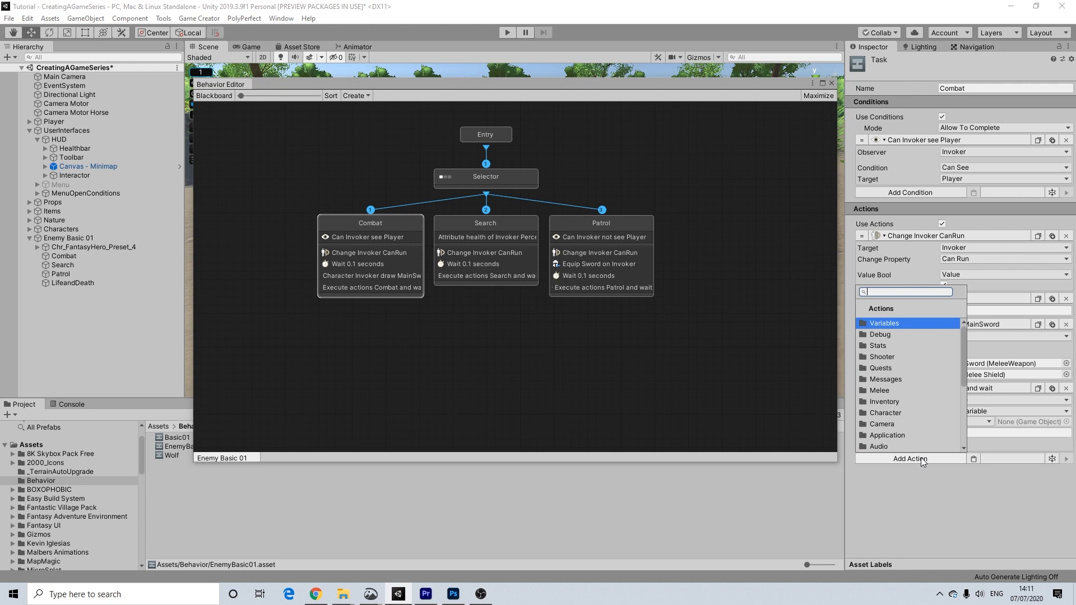
Add a character attachment action to the Combat task and place it between the Draw Weapon and Execute Actions actions
left_click(884, 403)
left_click(860, 308)
left_click(886, 413)
left_click(898, 327)
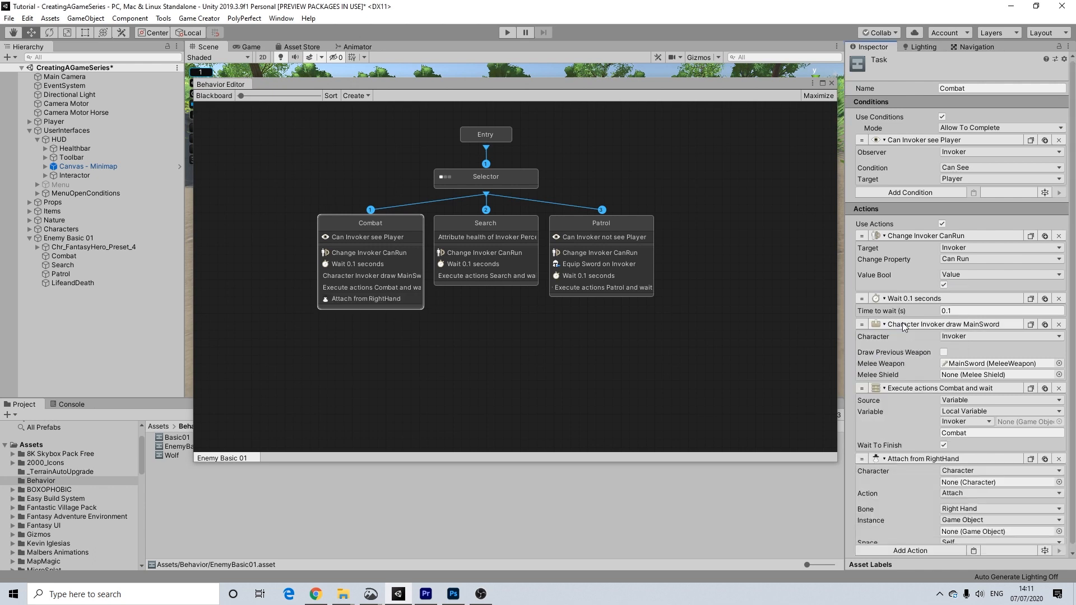
left_click_drag(860, 311, 875, 384)
Configure the attachment action to remove the object from the Invoker's Spine bone
left_click(968, 401)
left_click(960, 421)
left_click(960, 412)
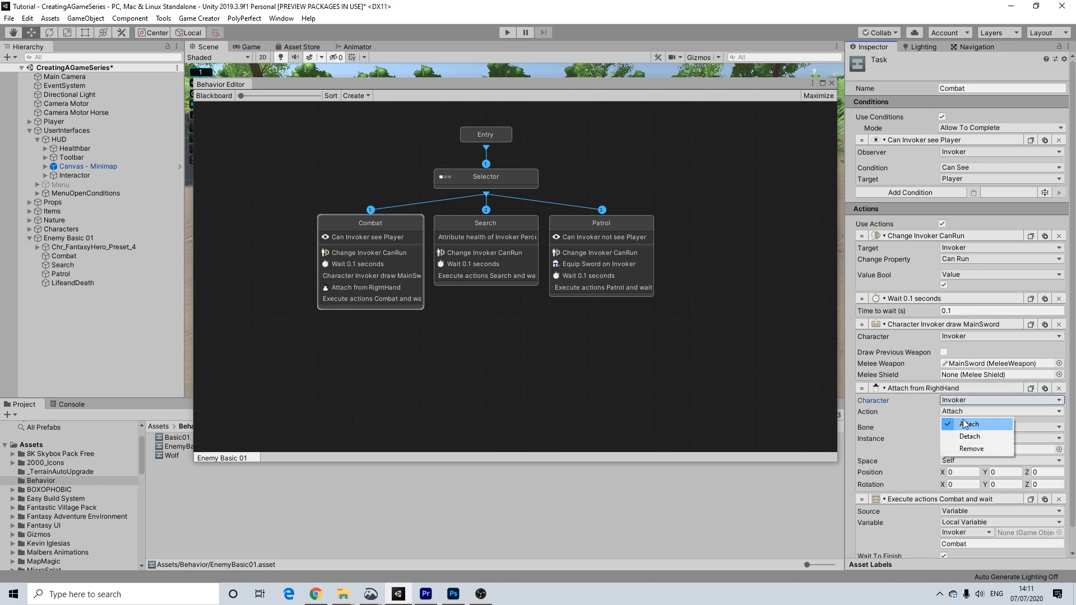
left_click(958, 447)
left_click(969, 427)
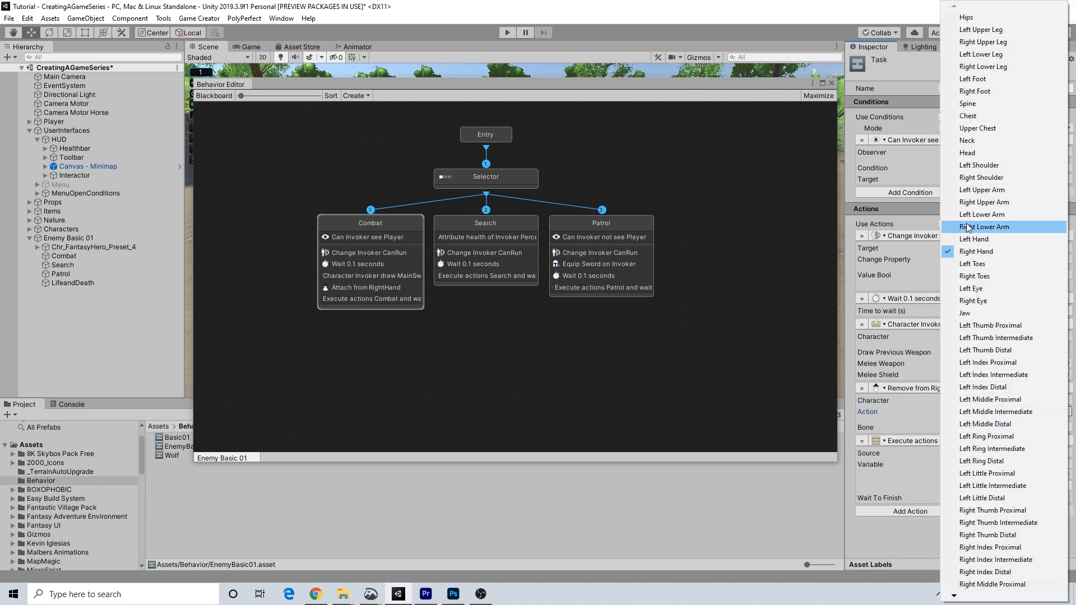
left_click(968, 104)
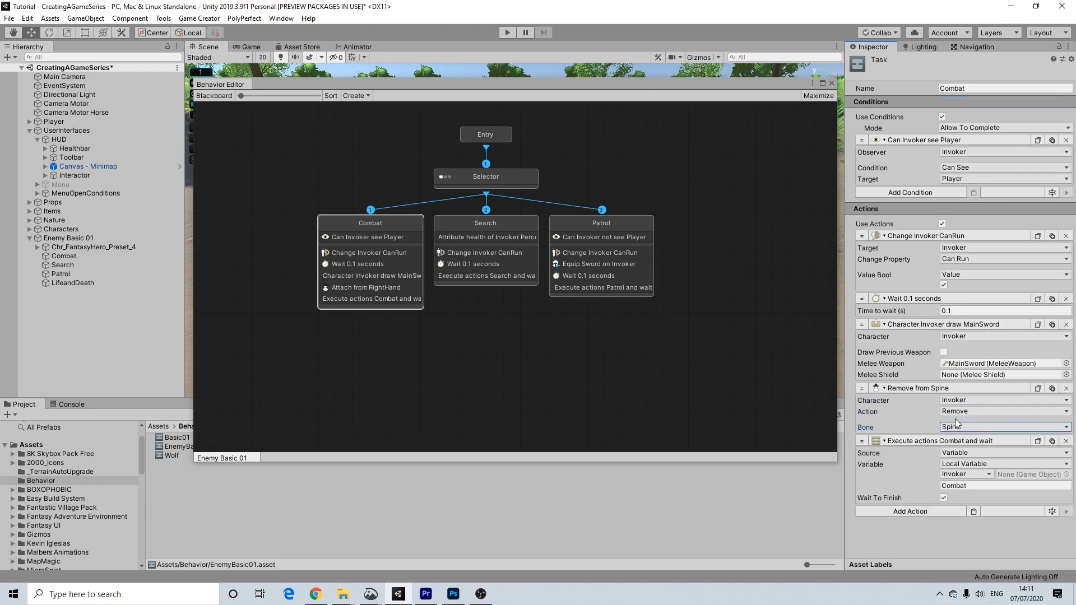
Add a 0.3-second Wait directly after Draw Weapon and move the 0.1-second Wait to just before Execute Actions in the Combat task
left_click(901, 511)
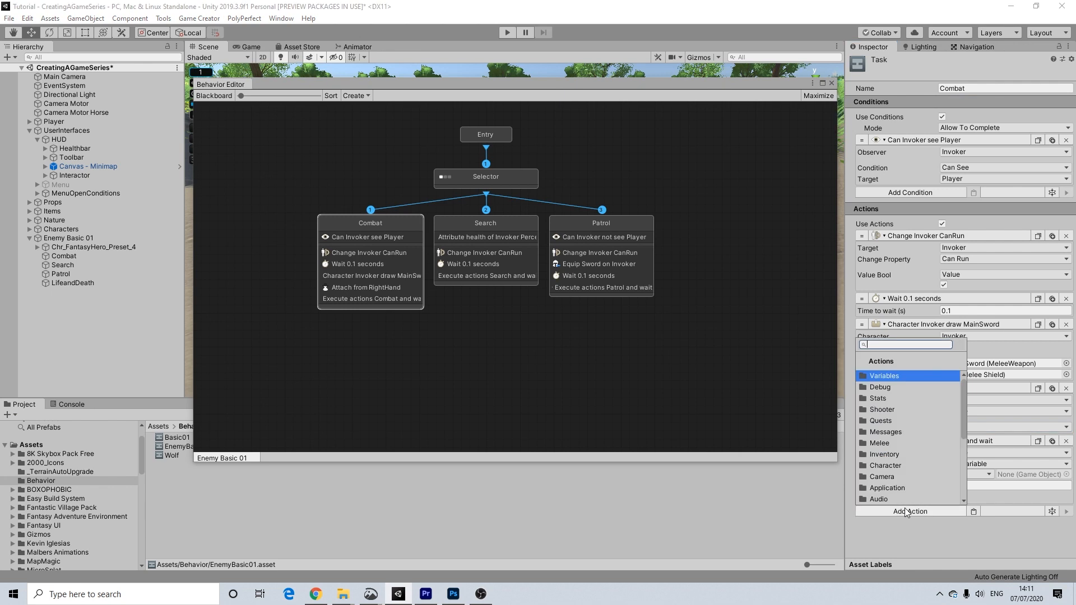
type("wait")
left_click(873, 377)
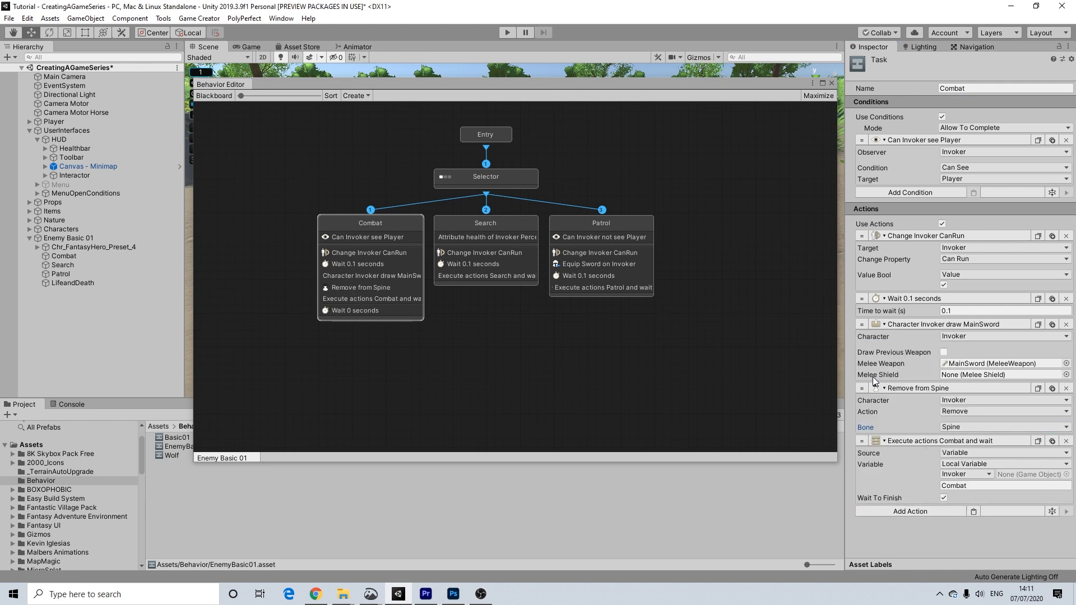
left_click(950, 523)
type(".3")
left_click_drag(859, 511, 865, 383)
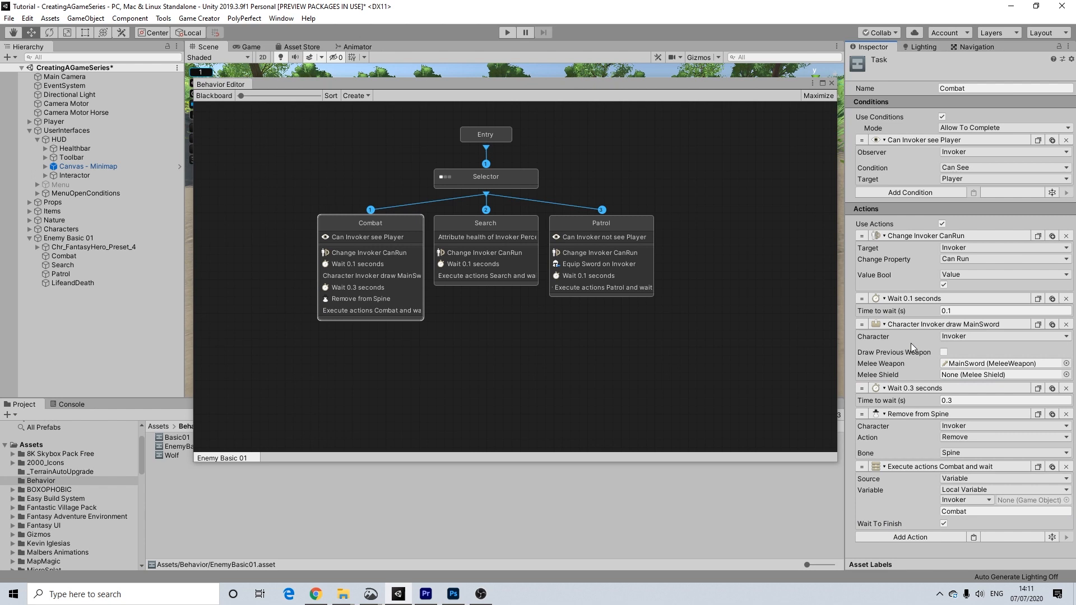
left_click_drag(862, 297, 863, 463)
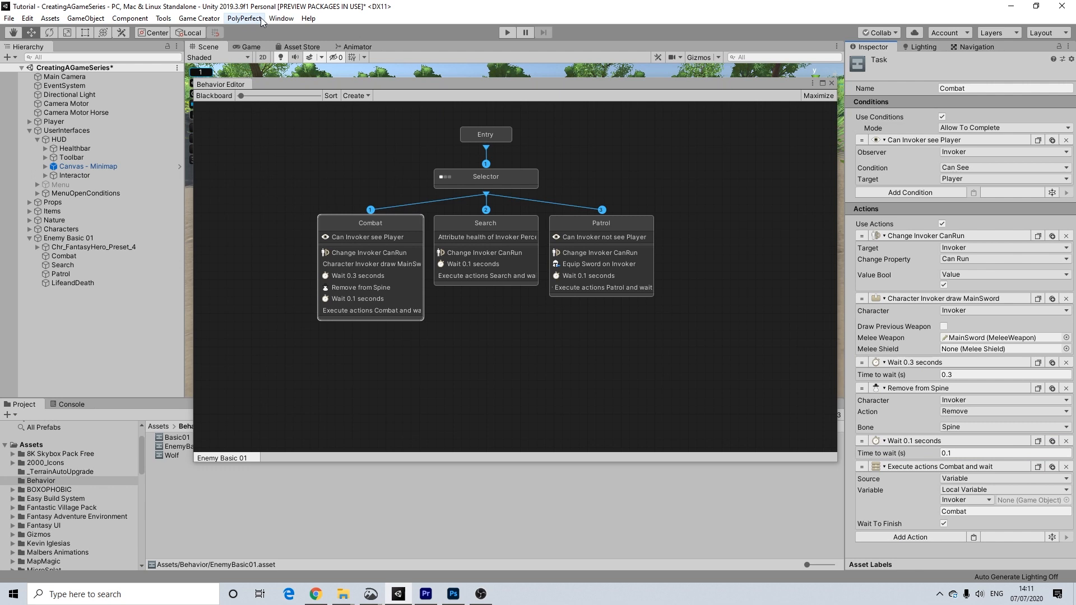
Add a trial Bool variable tagged Everything to Game Creator's global variables, and remove it again
left_click(275, 20)
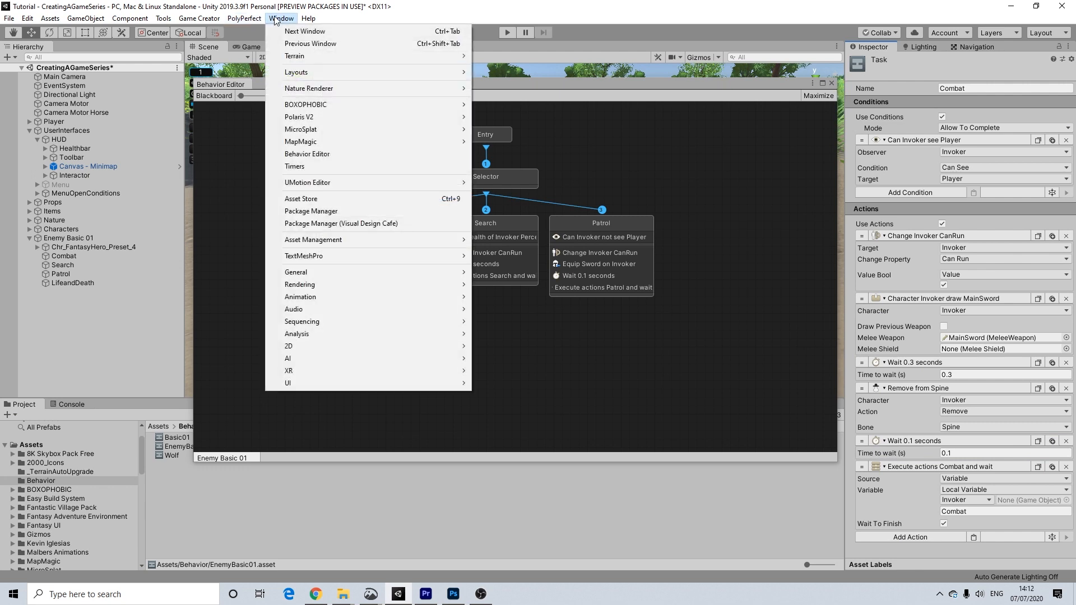
mouse_move(196, 18)
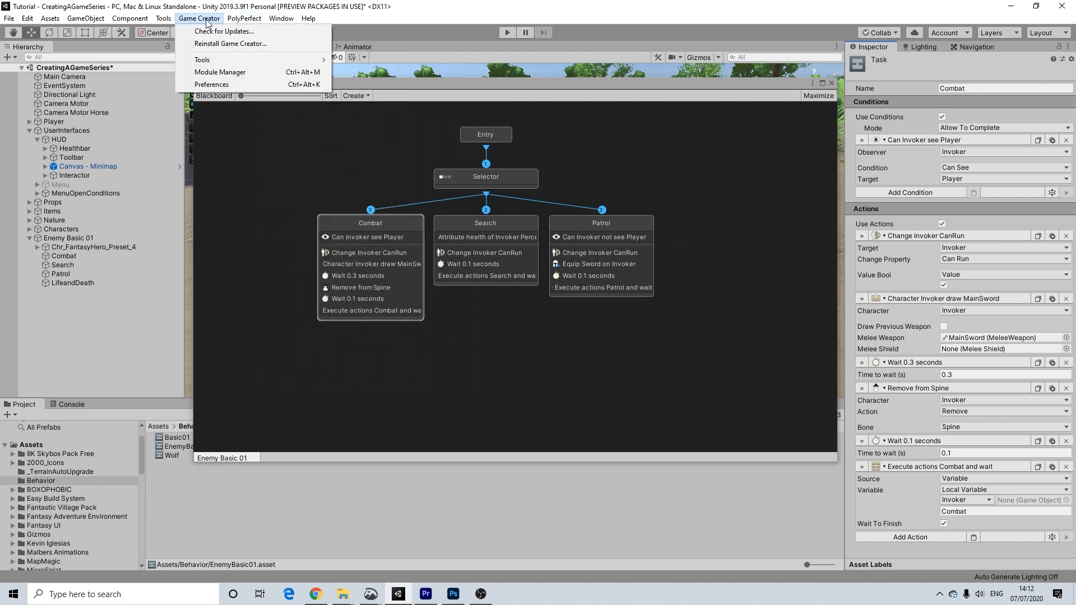
left_click(212, 85)
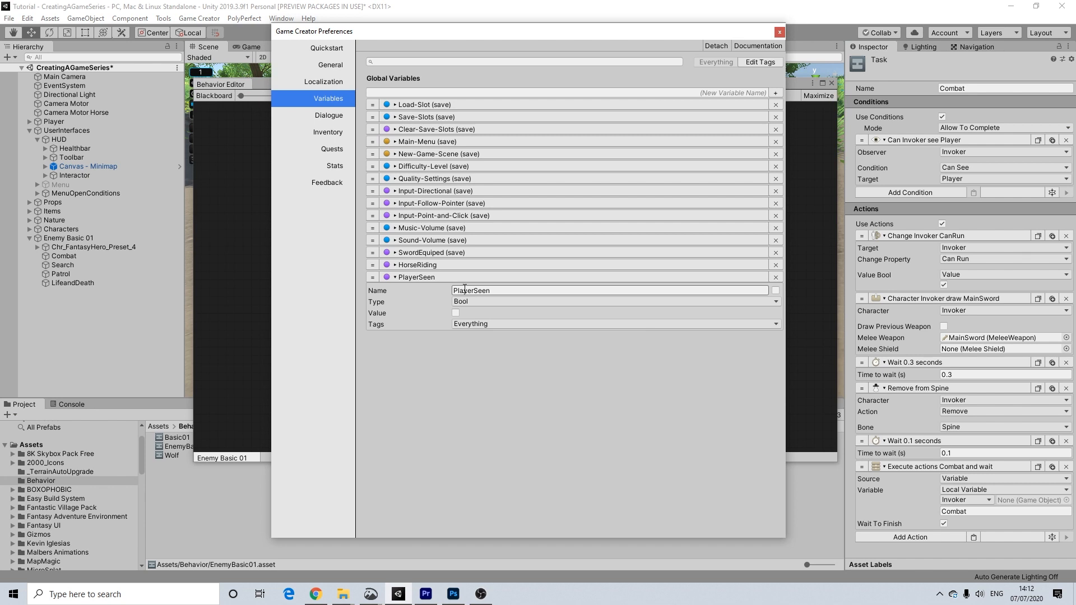
left_click(776, 93)
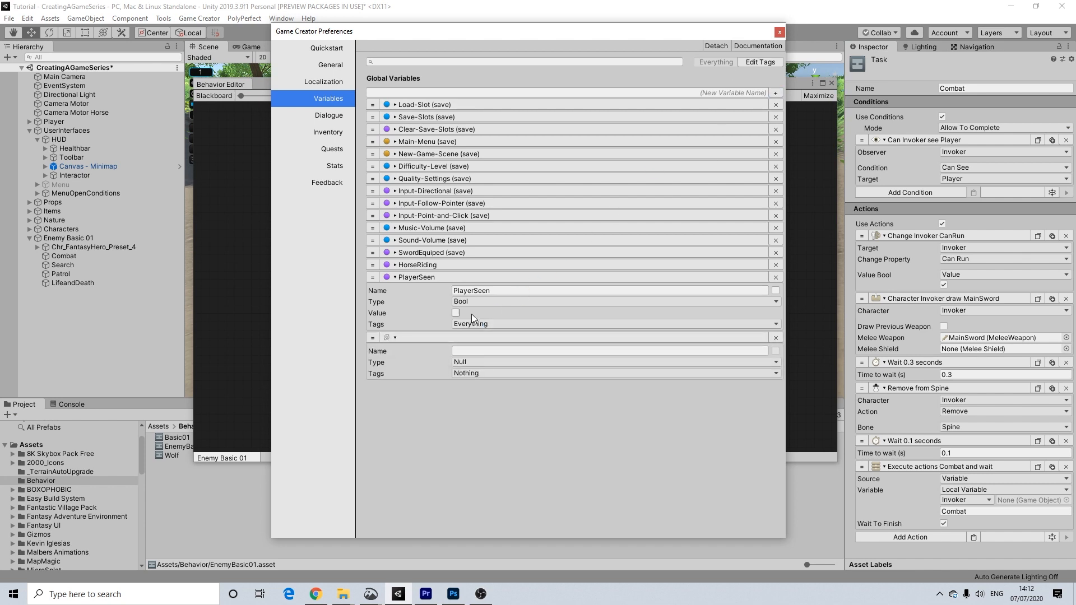
left_click(466, 362)
left_click(475, 407)
left_click(459, 384)
left_click(476, 408)
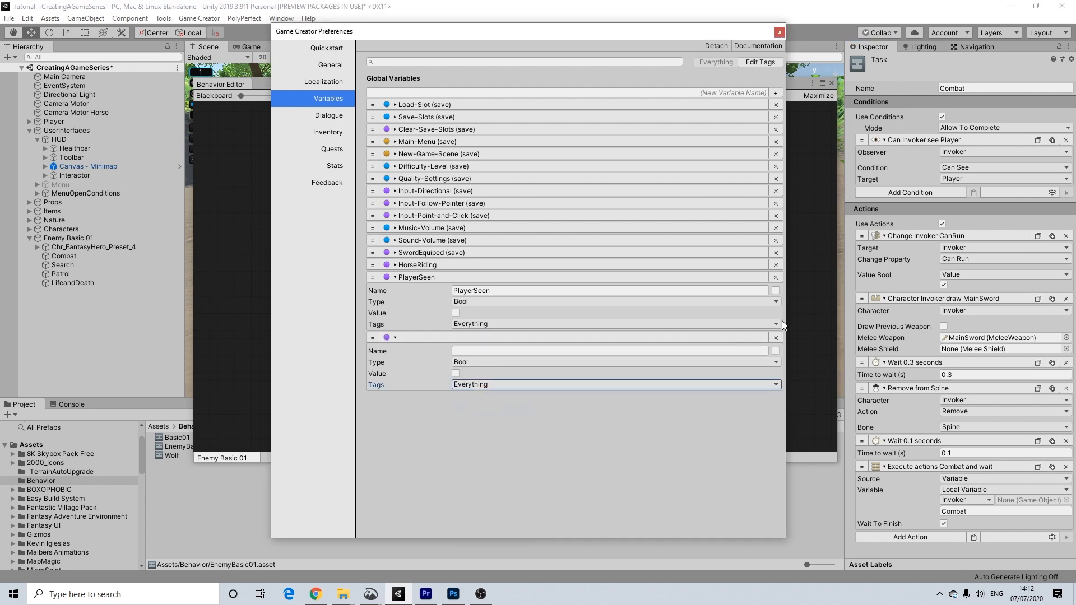
left_click(775, 337)
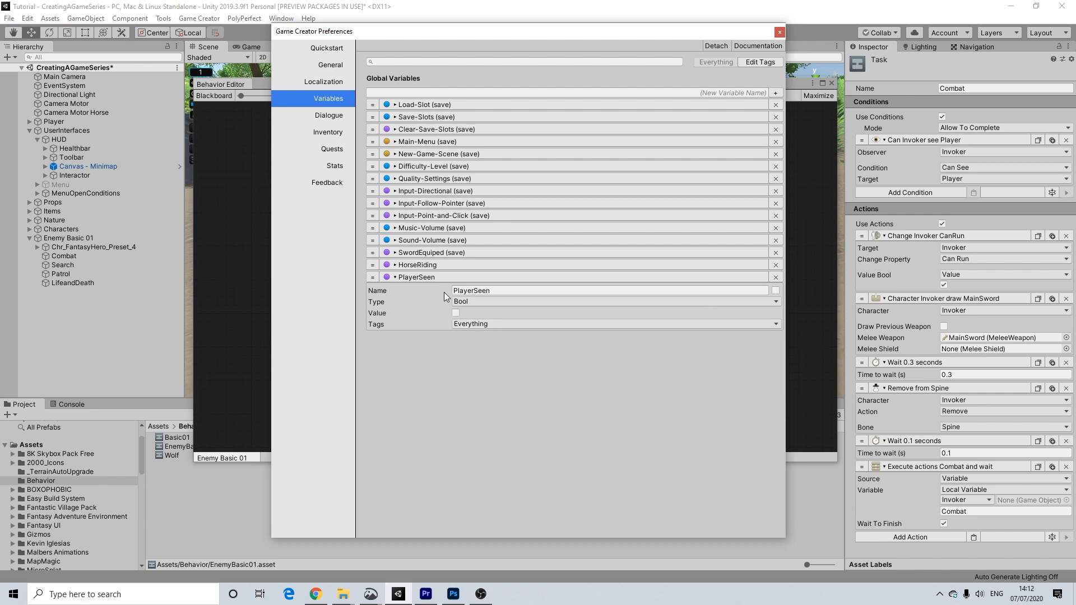
left_click(779, 32)
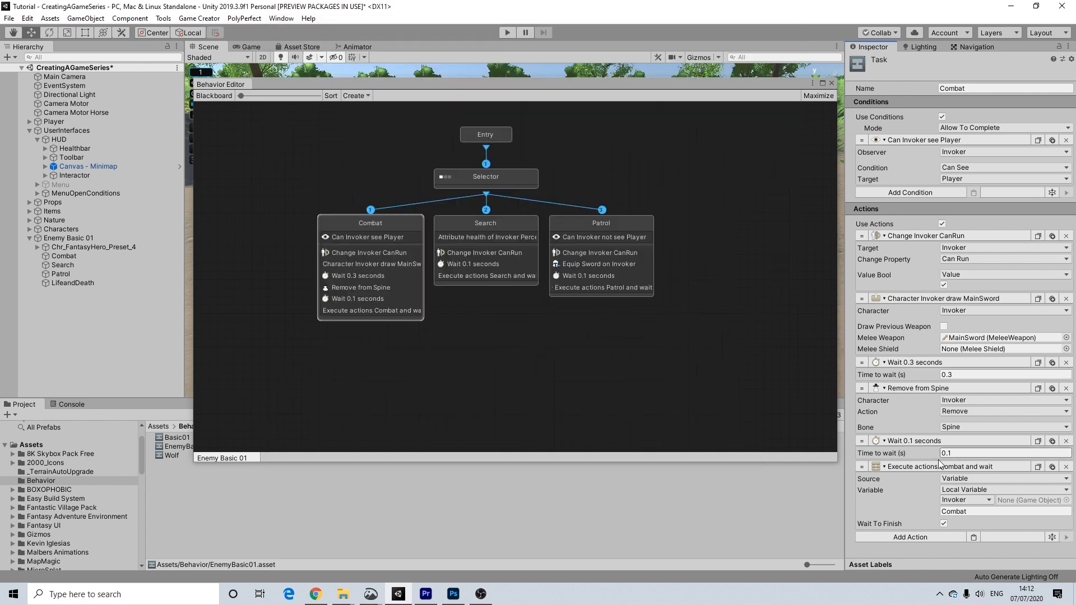
Add a Variable Bool action that assigns the global variable PlayerSeen as the first action of the Combat task
left_click(915, 537)
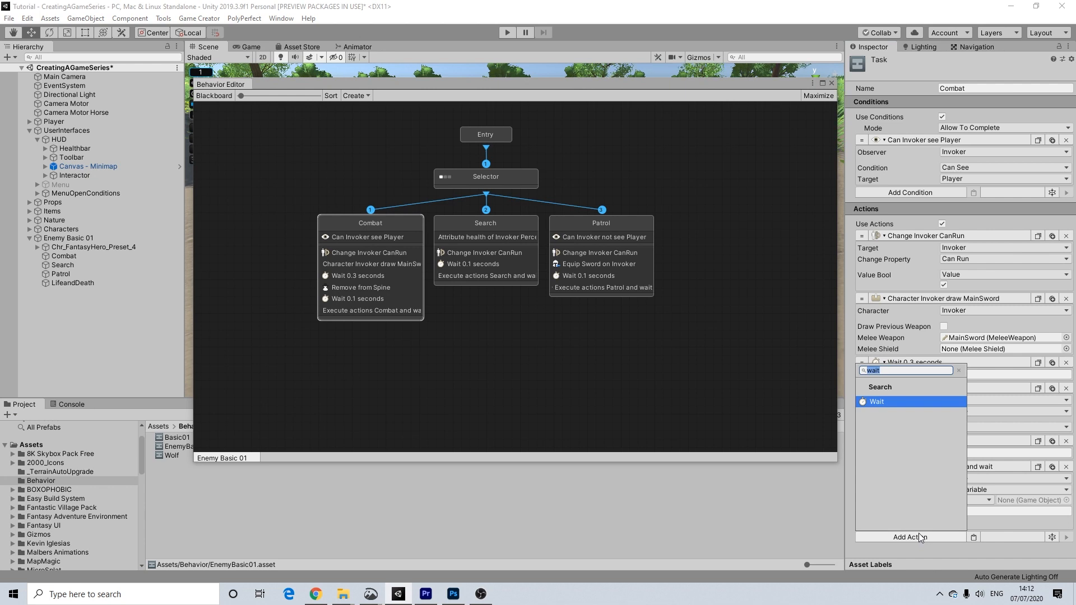
key("BackSpace")
left_click(898, 402)
scroll(902, 465, "down", 3)
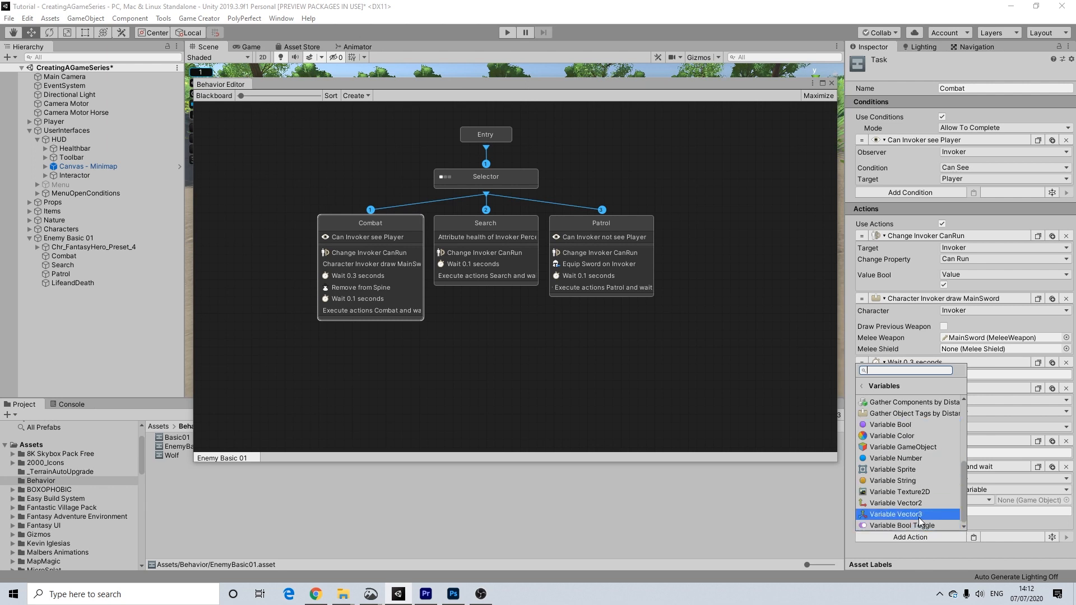
left_click(896, 424)
scroll(910, 487, "down", 2)
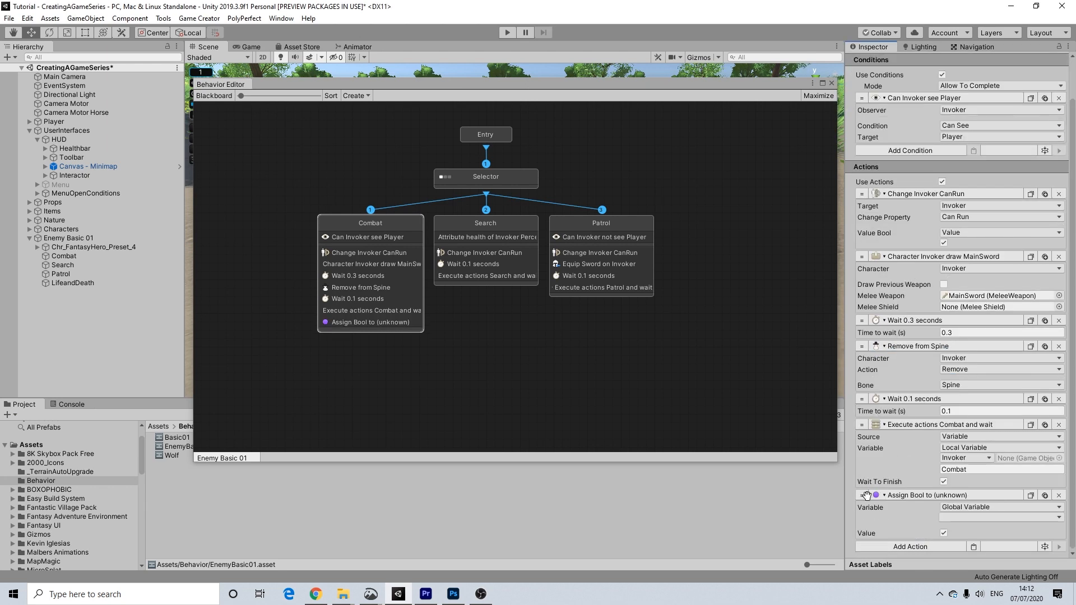
left_click_drag(861, 221, 860, 195)
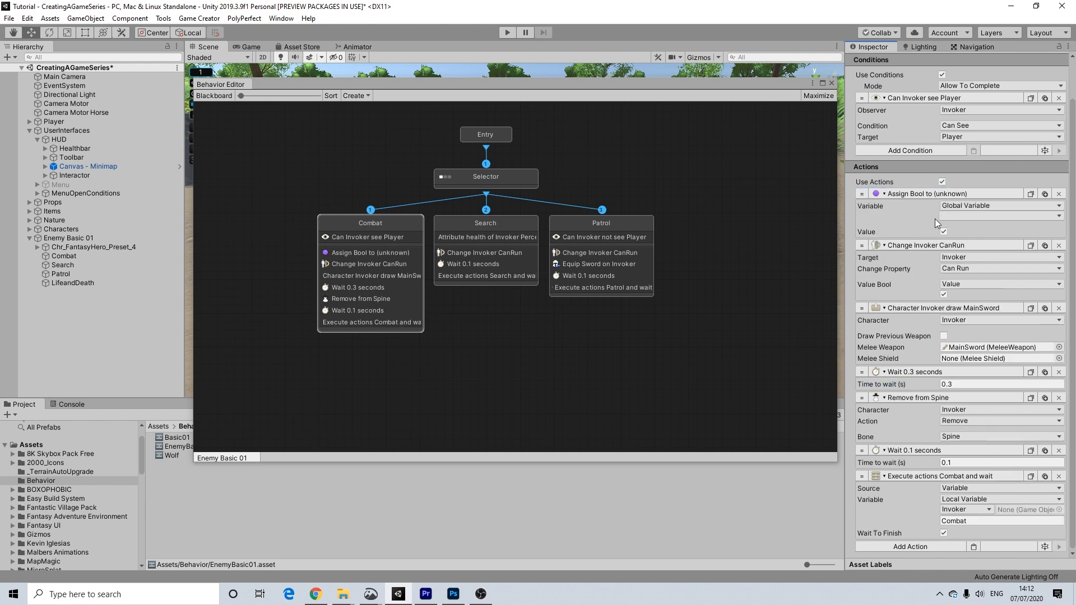
left_click(964, 217)
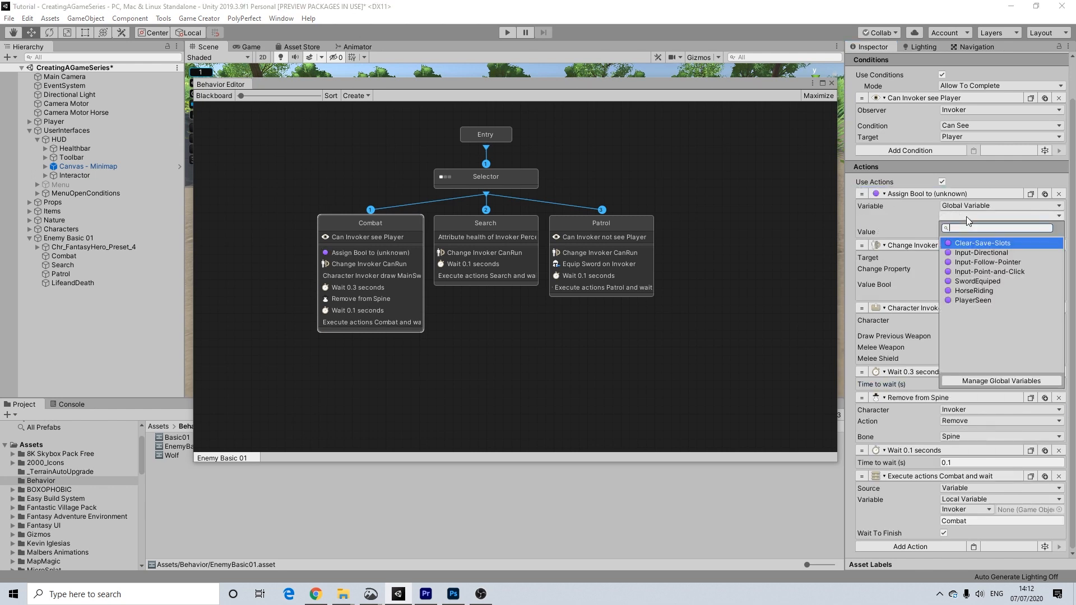
left_click(970, 300)
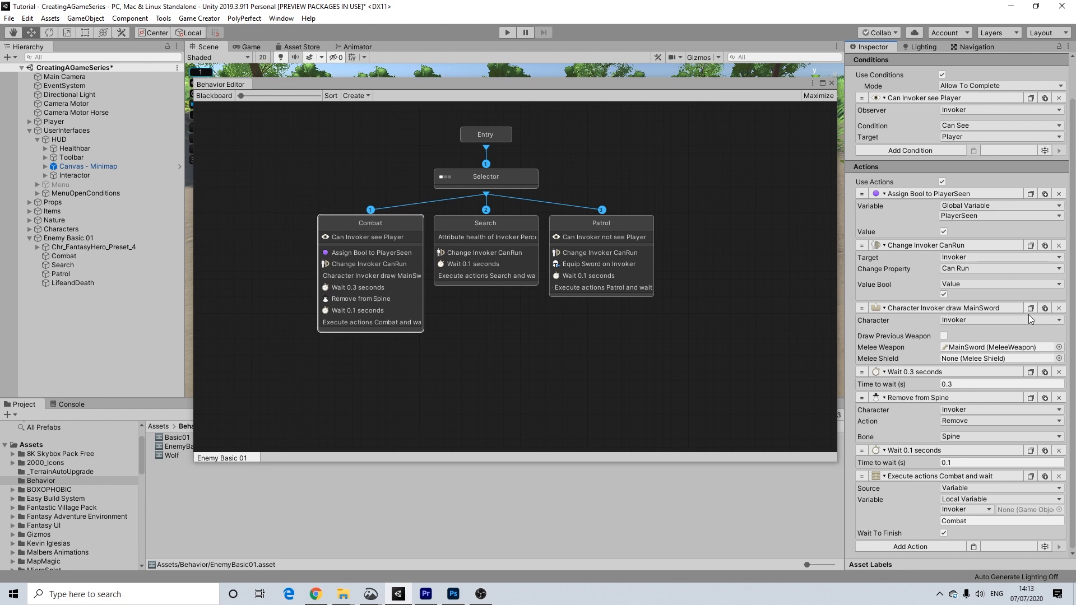
Paste the copied MainSword draw action into the Search task and place it above the 0.1-second Wait
left_click(499, 221)
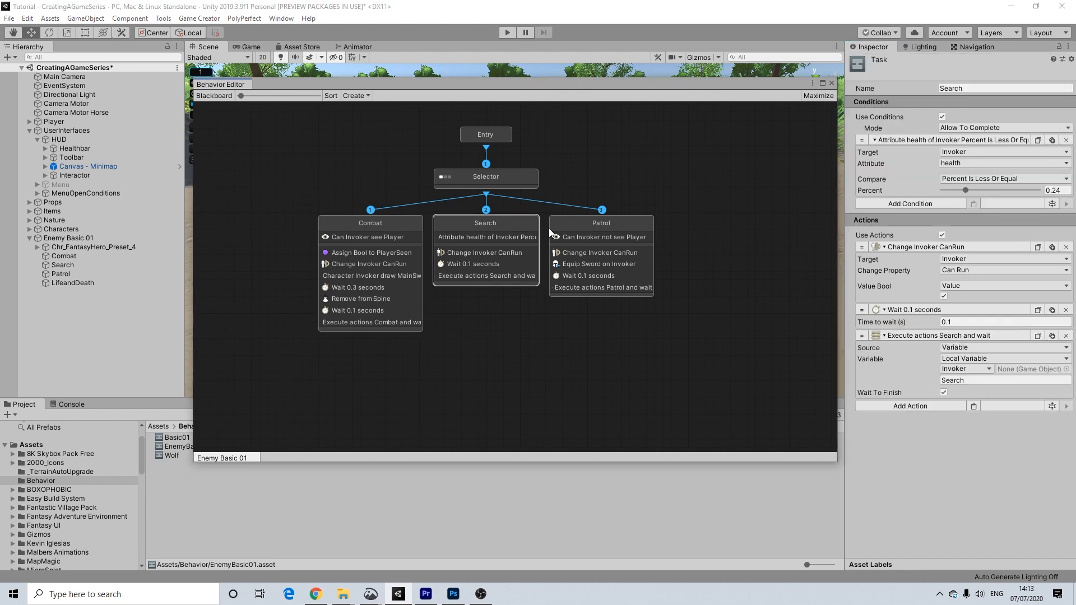
left_click(975, 405)
left_click_drag(861, 406, 854, 306)
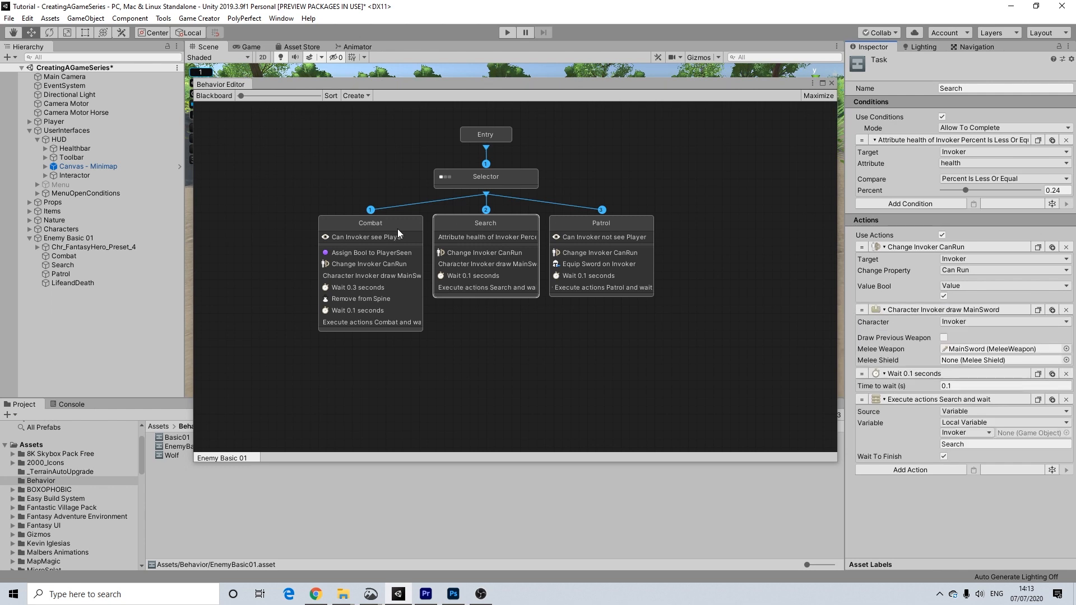
Copy the 0.3-second Wait from the Combat task into the Search task, directly after the MainSword draw action
left_click(398, 229)
left_click(470, 230)
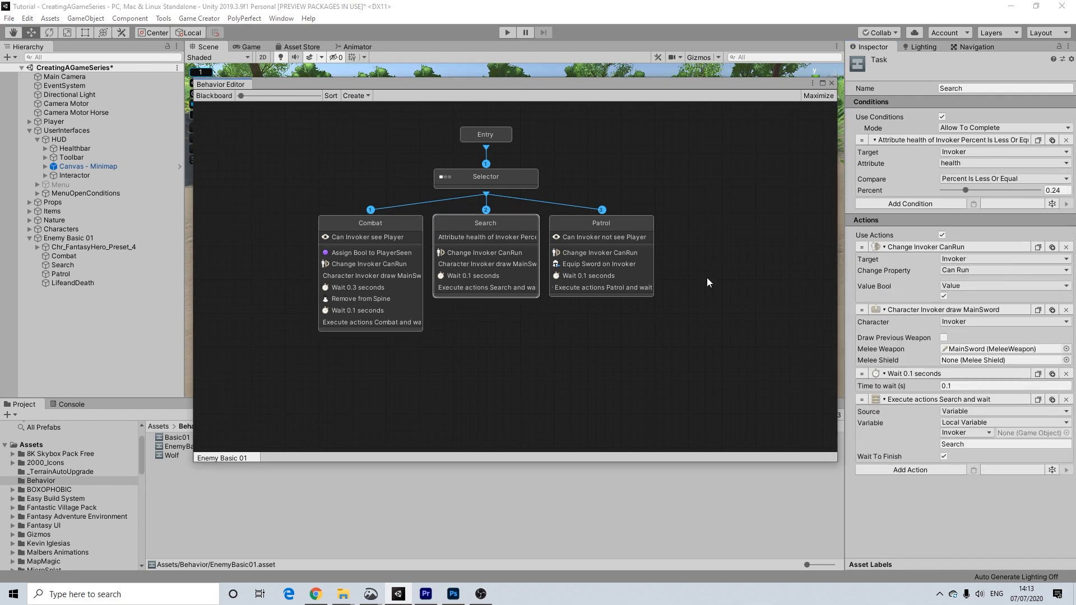
left_click(386, 239)
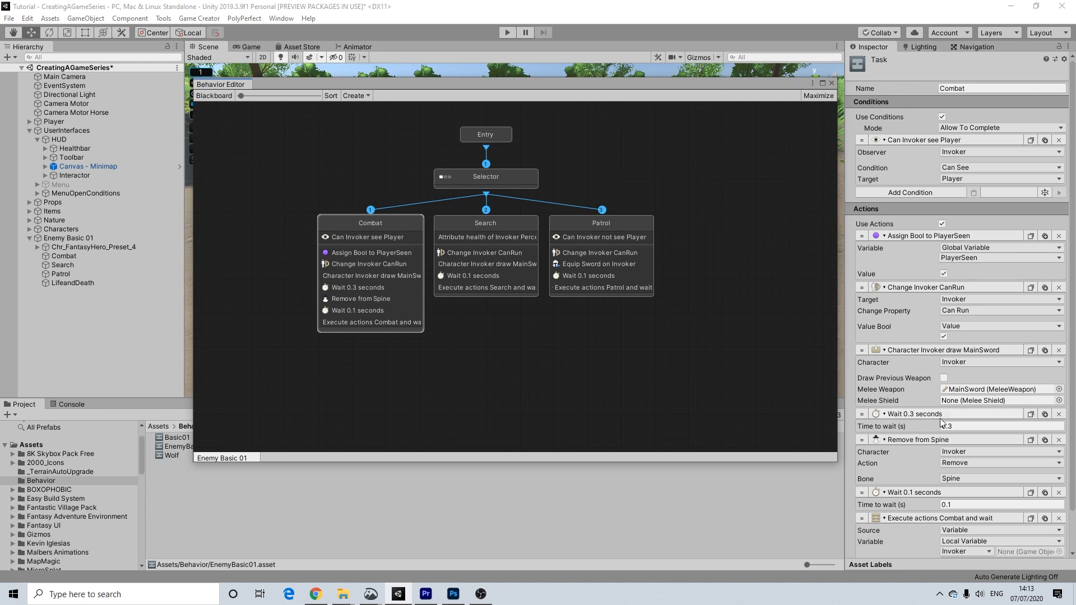
left_click(506, 236)
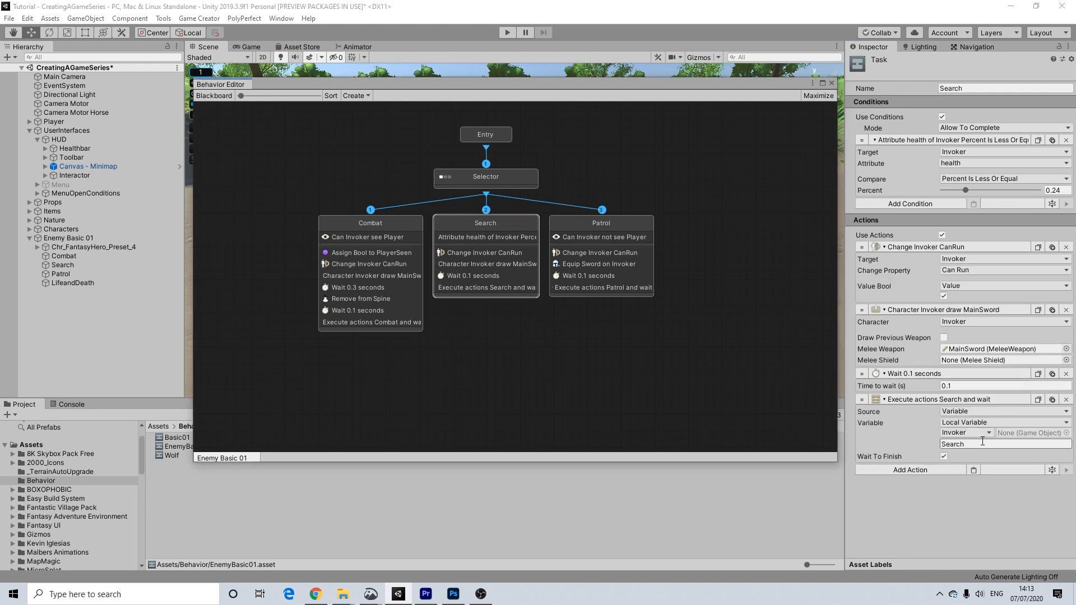
left_click(973, 470)
left_click_drag(862, 470, 858, 369)
Copy the Remove from Spine action from Combat into the Search task, between the 0.3-second and 0.1-second Waits
left_click(399, 229)
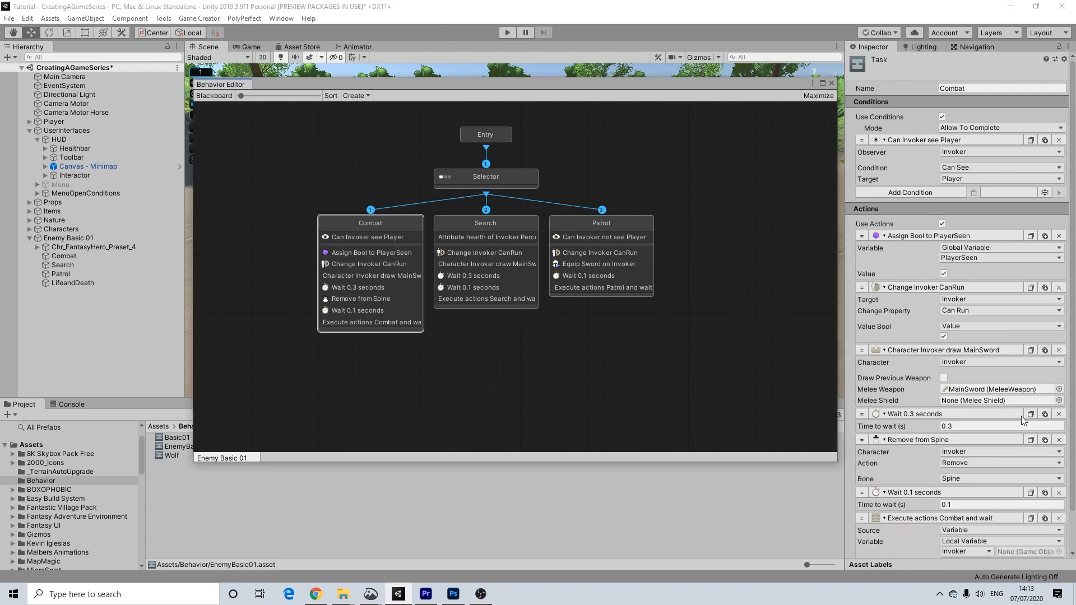
left_click(512, 273)
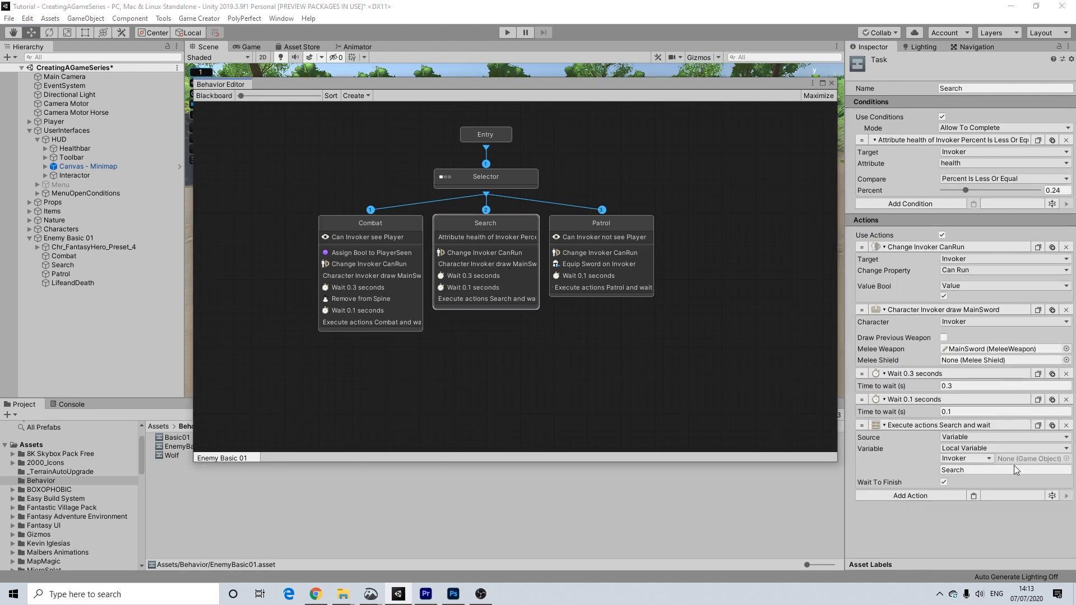
left_click(974, 496)
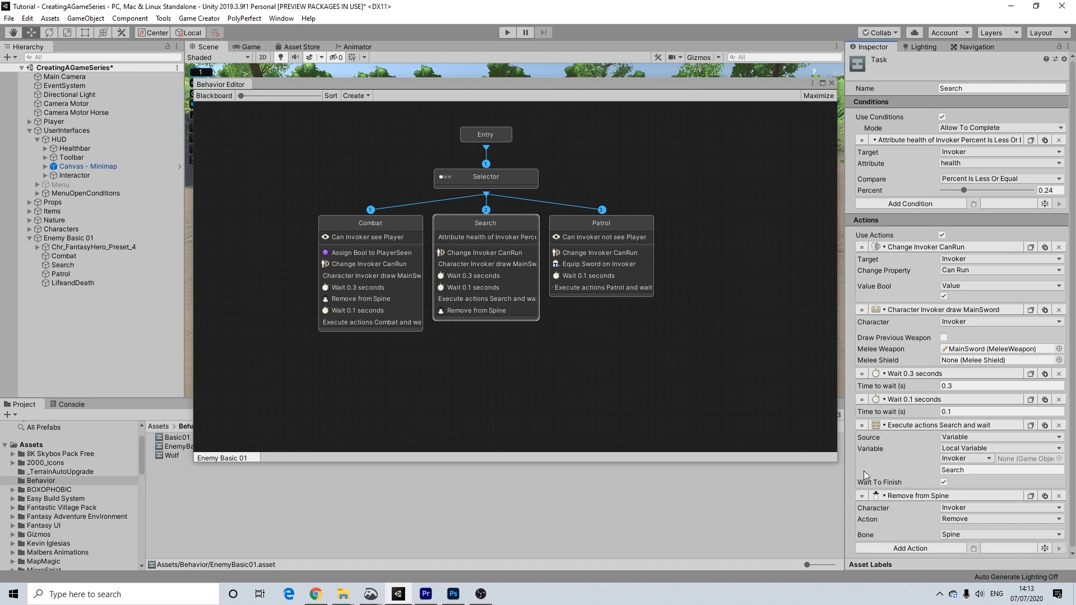
left_click_drag(858, 401, 861, 395)
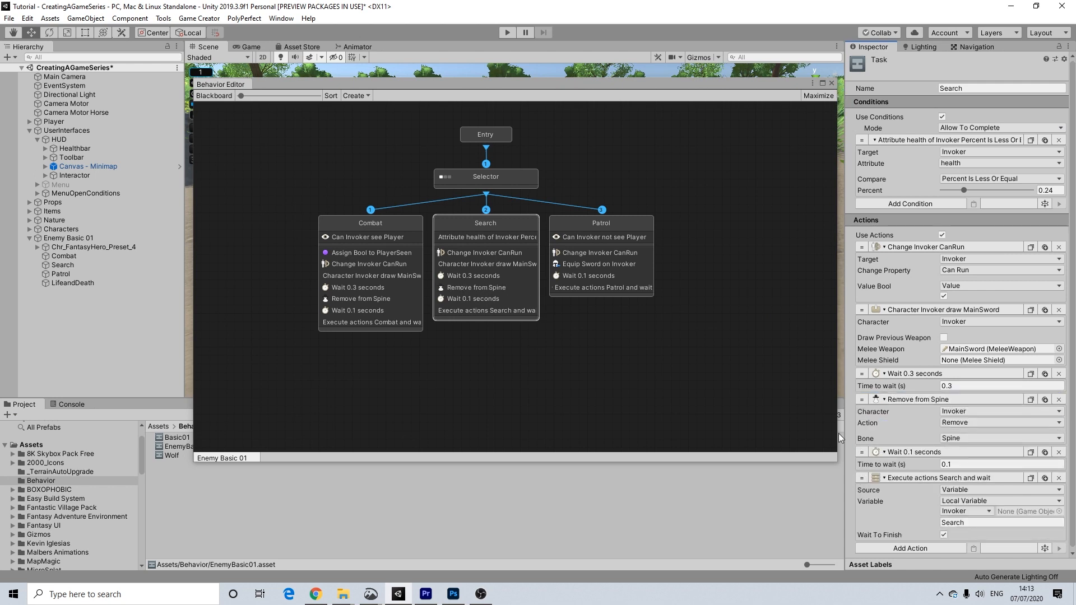
Compare the action lists of the Combat and Search tasks
left_click(415, 295)
left_click(497, 290)
left_click(385, 292)
left_click(477, 268)
left_click(400, 266)
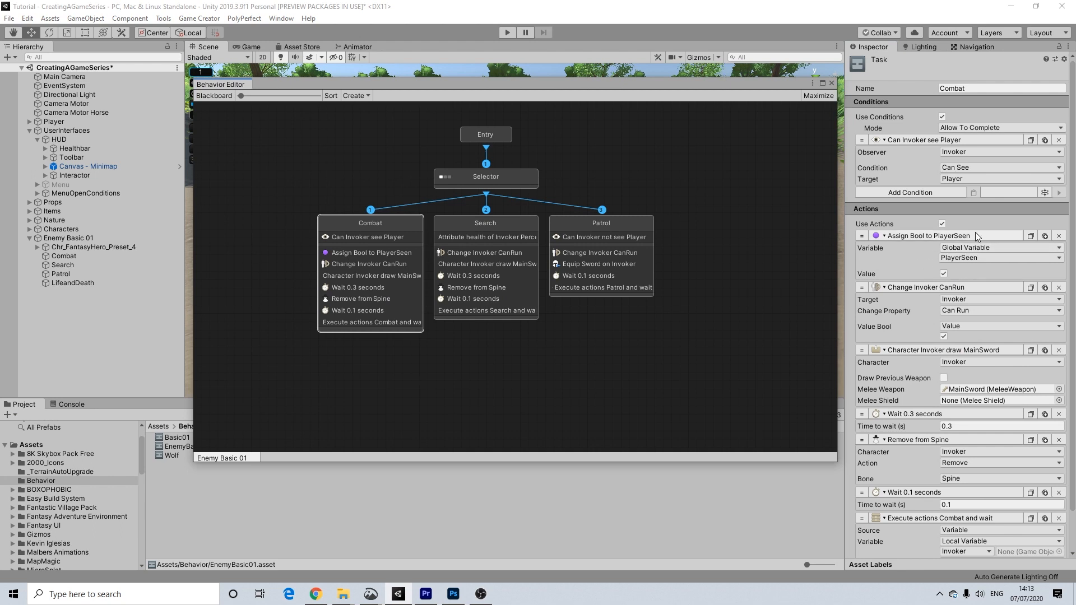
left_click(511, 224)
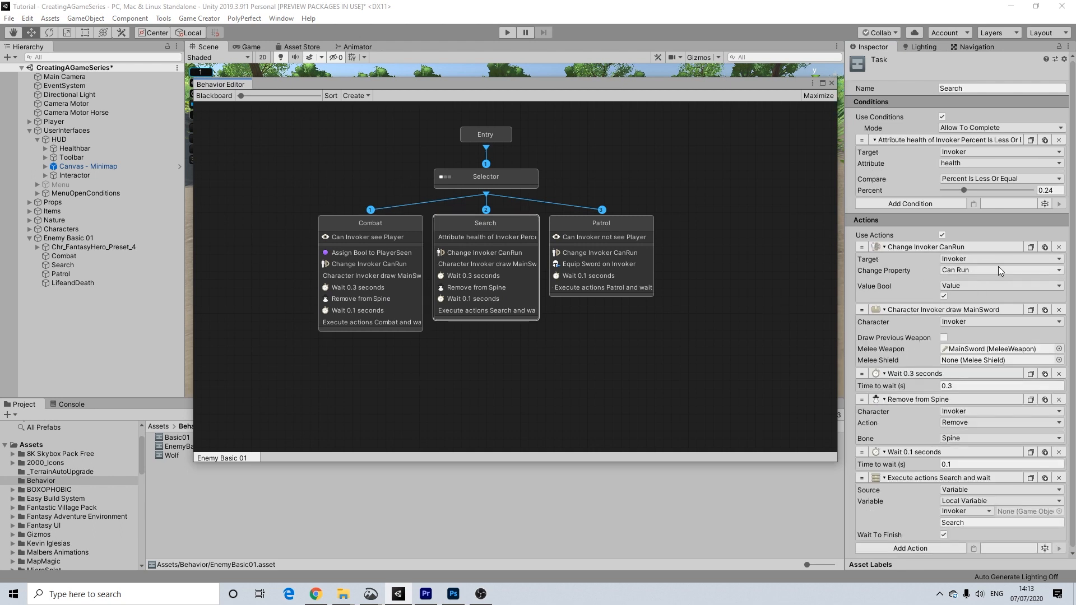
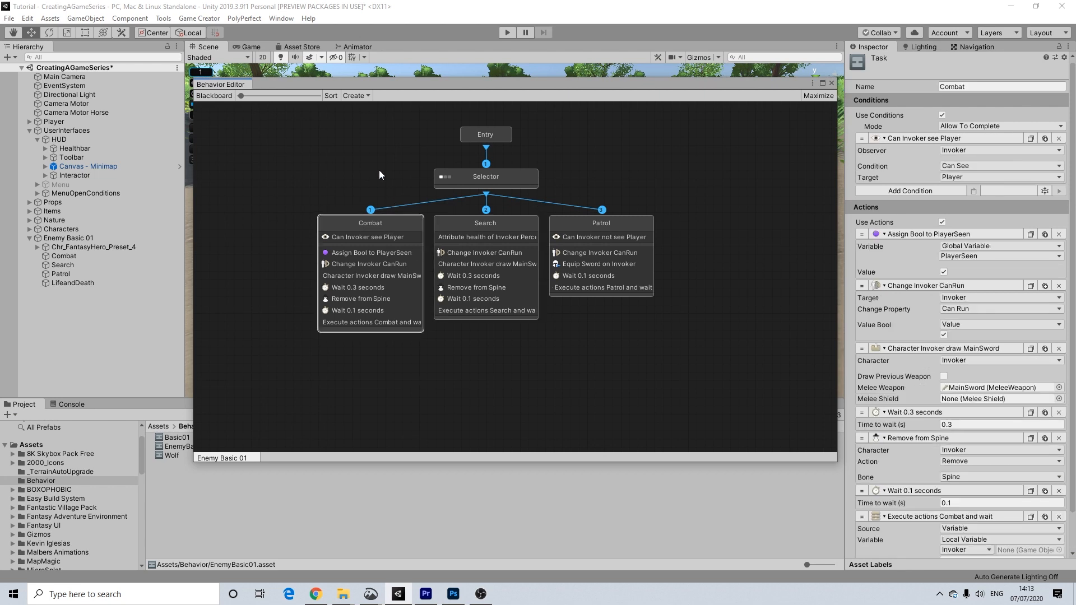
Save the scene and close the Behavior Editor
left_click(379, 170)
key("ctrl+s")
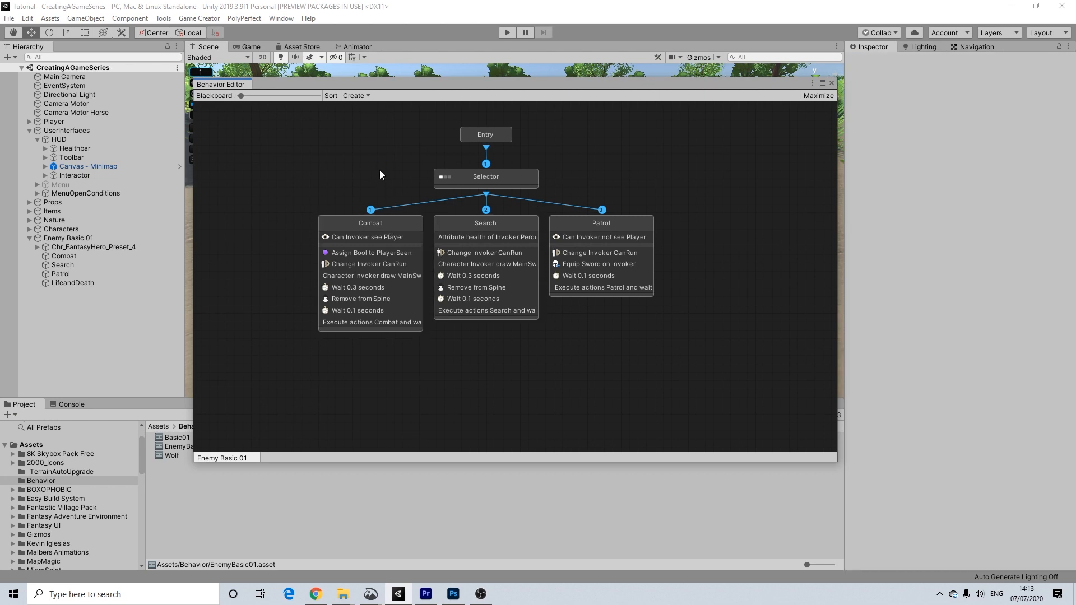
left_click(830, 83)
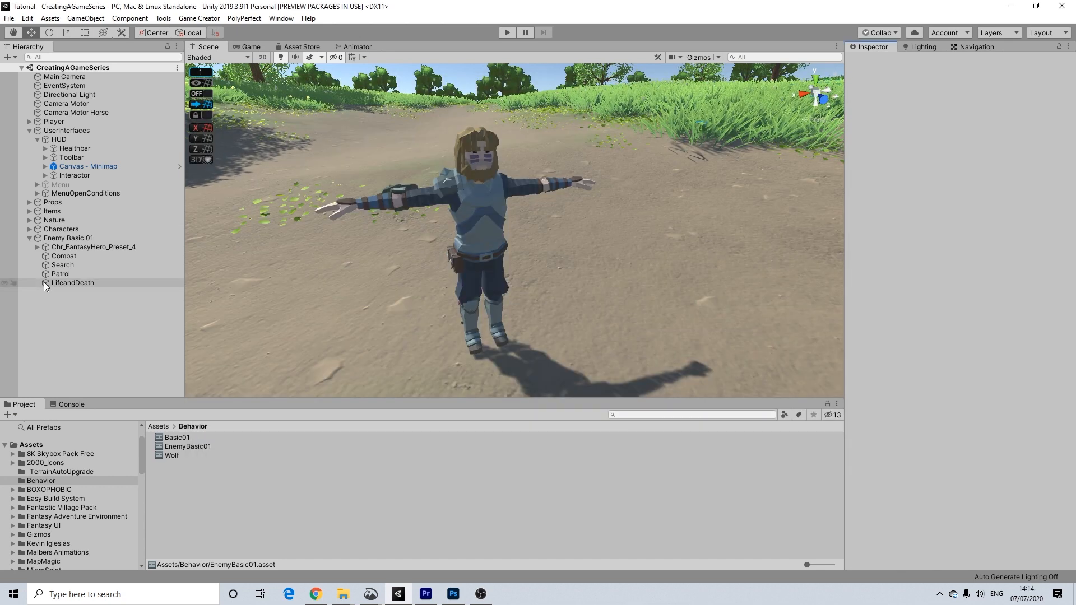
Add a 1-second Wait action to the Combat object under Enemy Basic 01
left_click(70, 257)
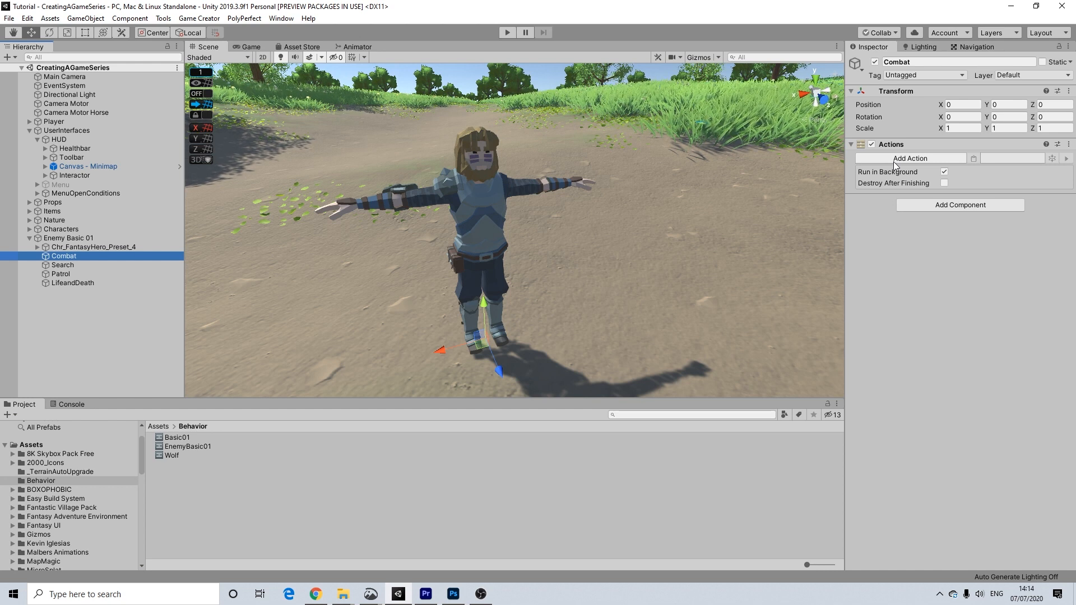
left_click(896, 159)
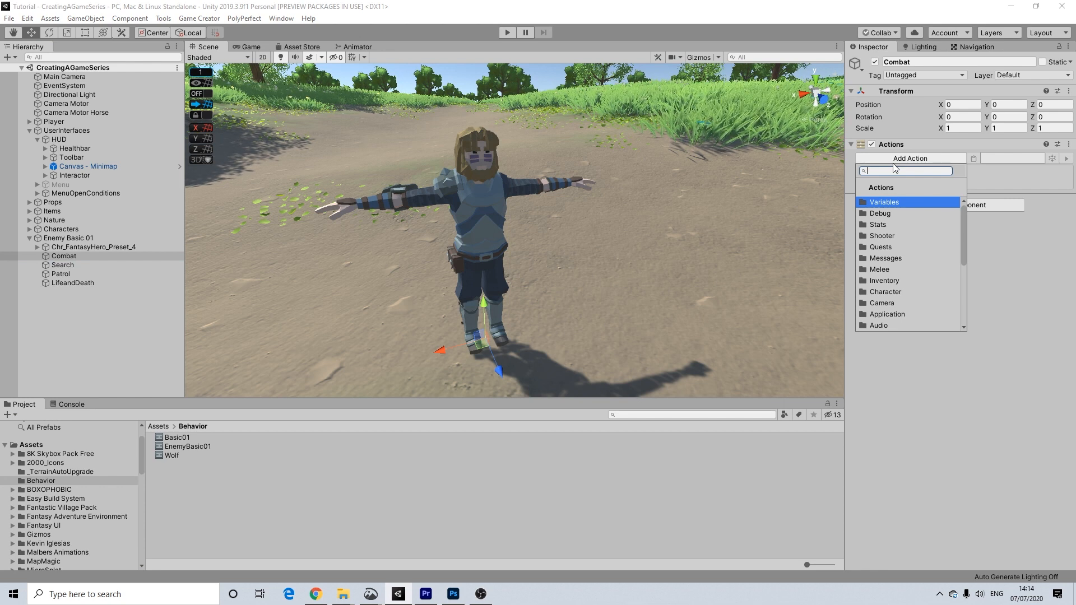
type("wait")
key("Return")
left_click(951, 172)
type("1")
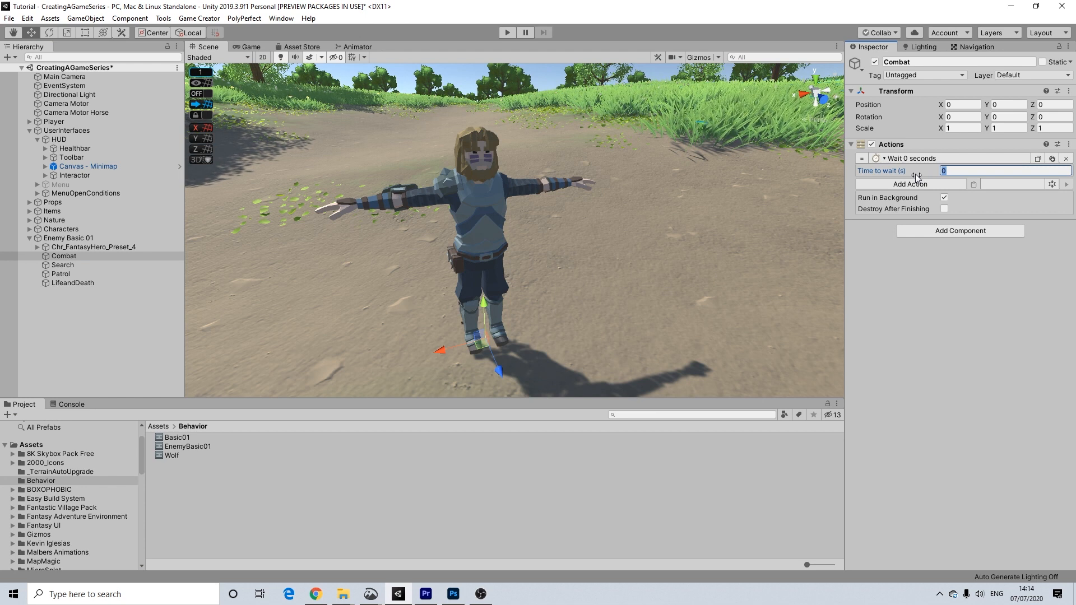
Add a Character Follow action after the Wait, with Invoker as the character and Player as the follow target
left_click(936, 185)
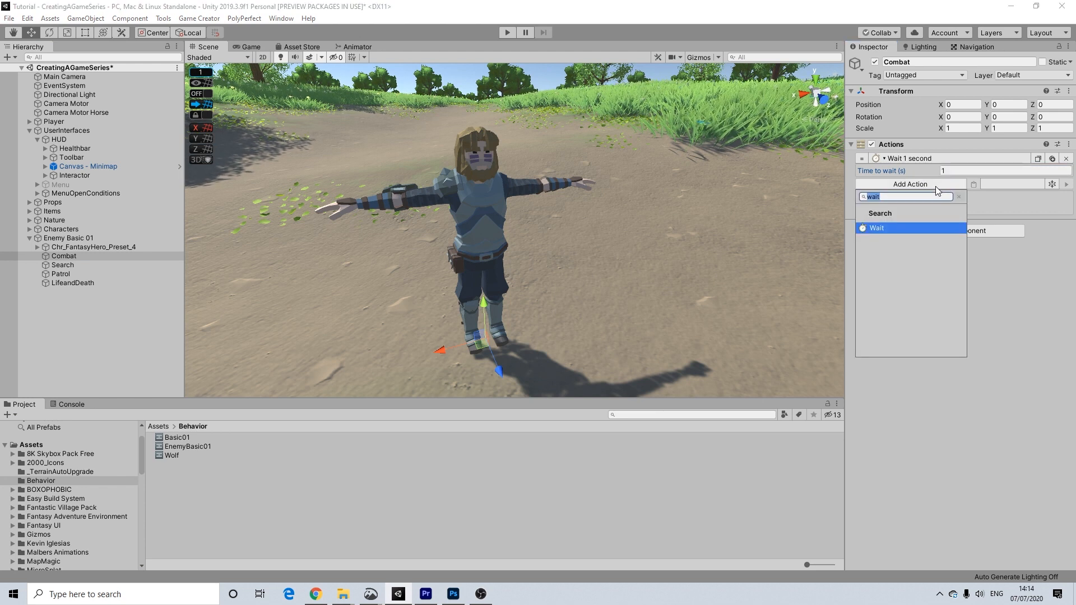
type("foll")
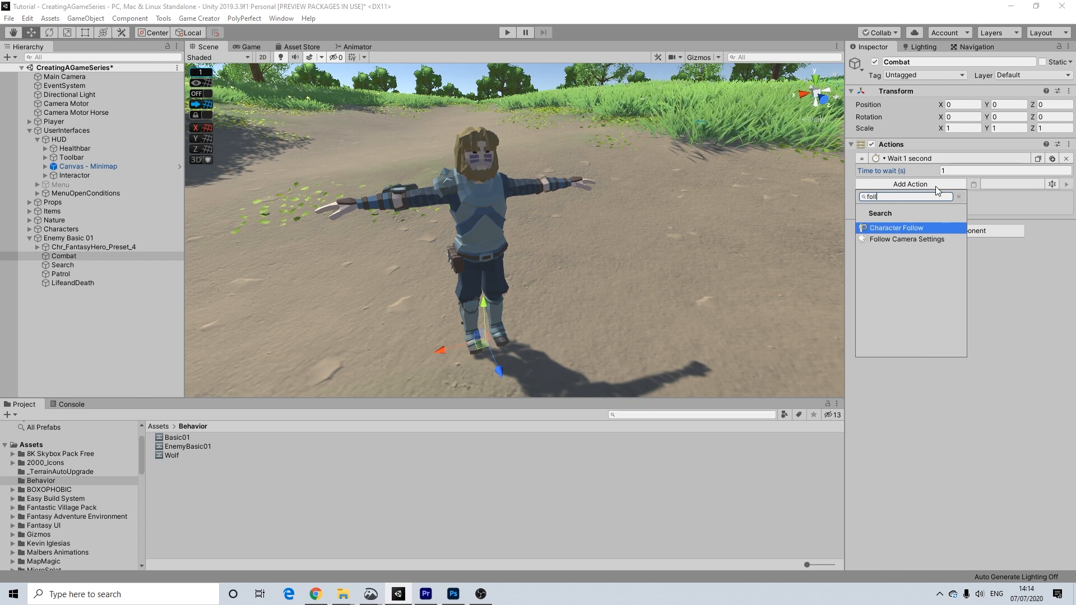
key("Return")
left_click(952, 196)
left_click(963, 223)
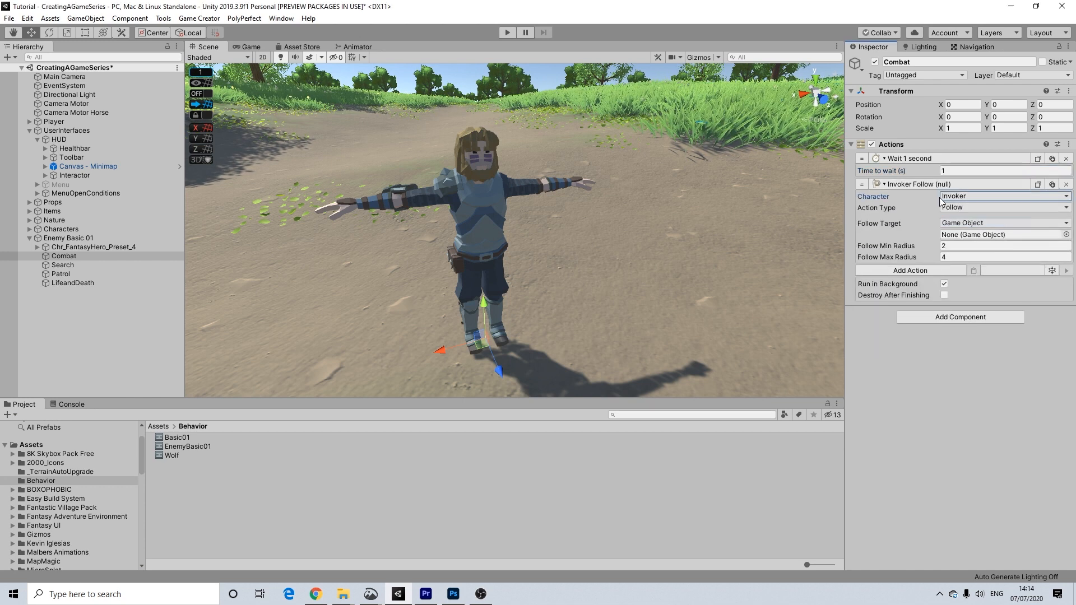
left_click(957, 225)
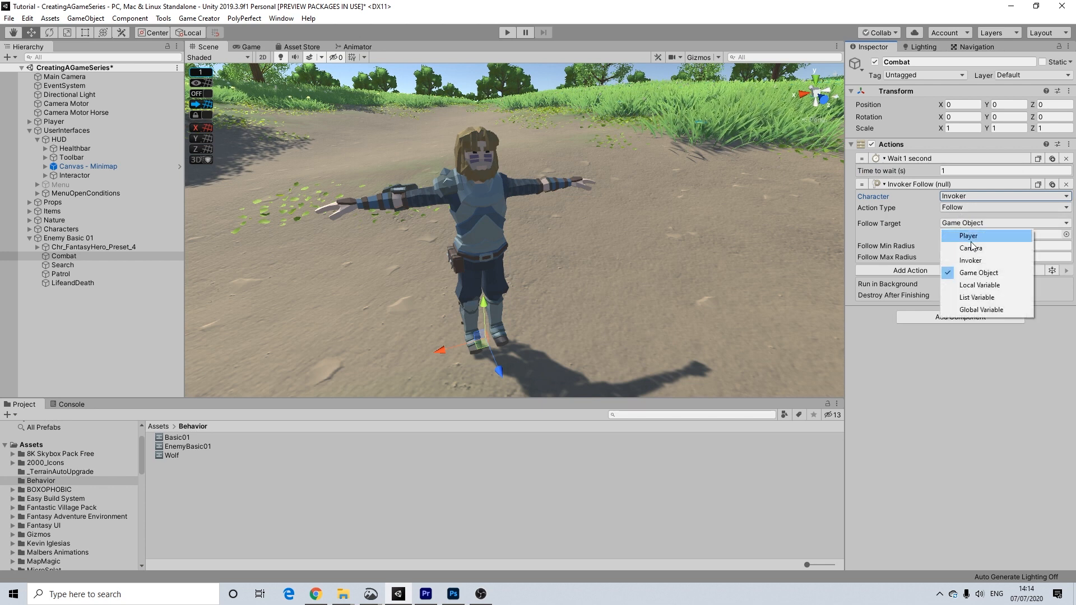
left_click(950, 234)
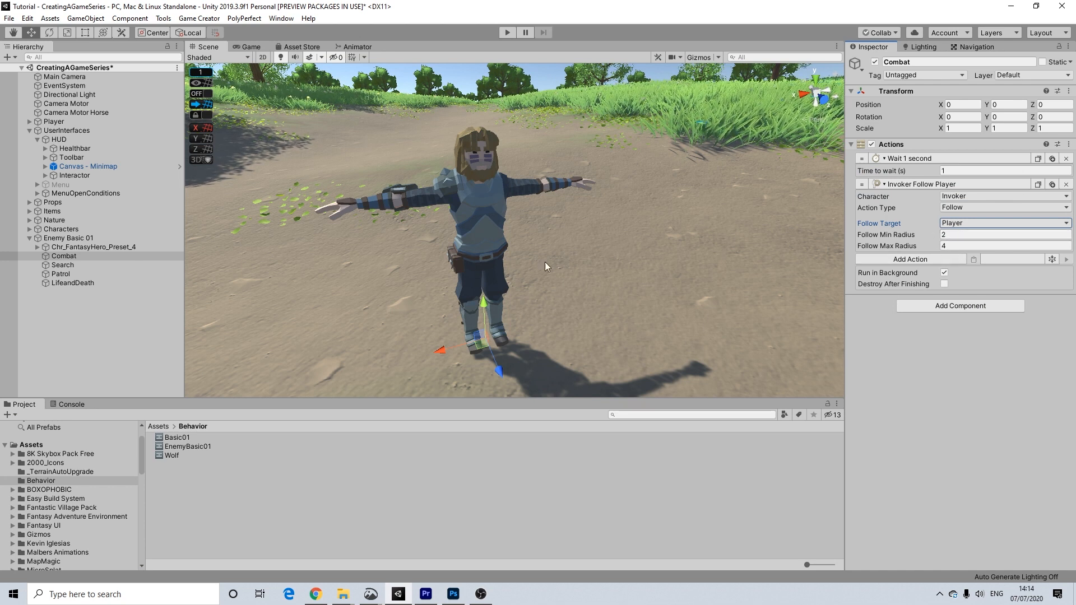
Collapse the existing Combat actions and add a Melee block action that makes the Invoker start blocking
left_click(913, 184)
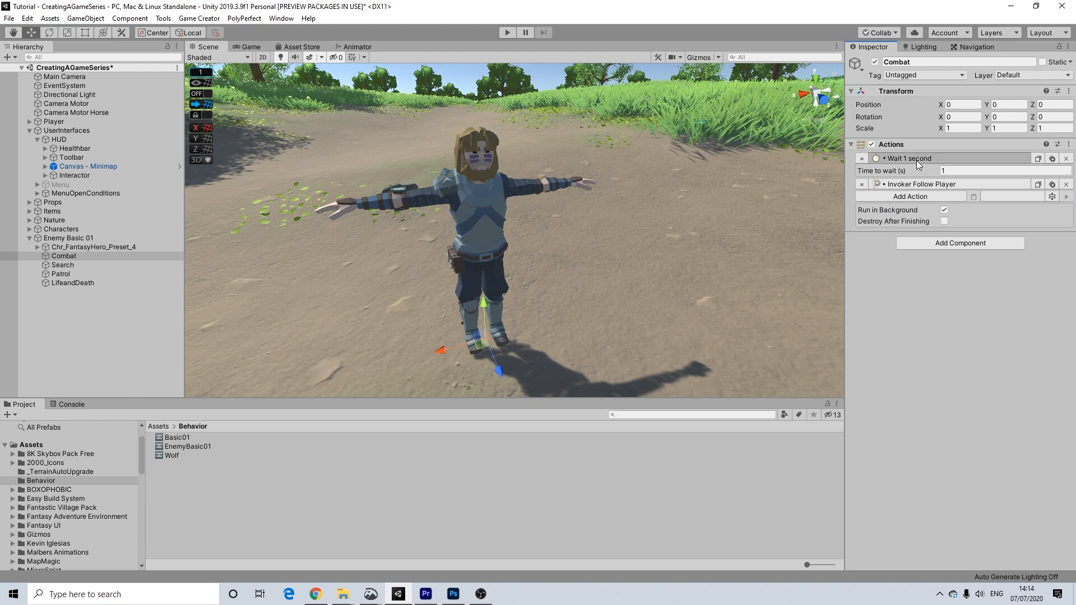
left_click(916, 160)
left_click(904, 183)
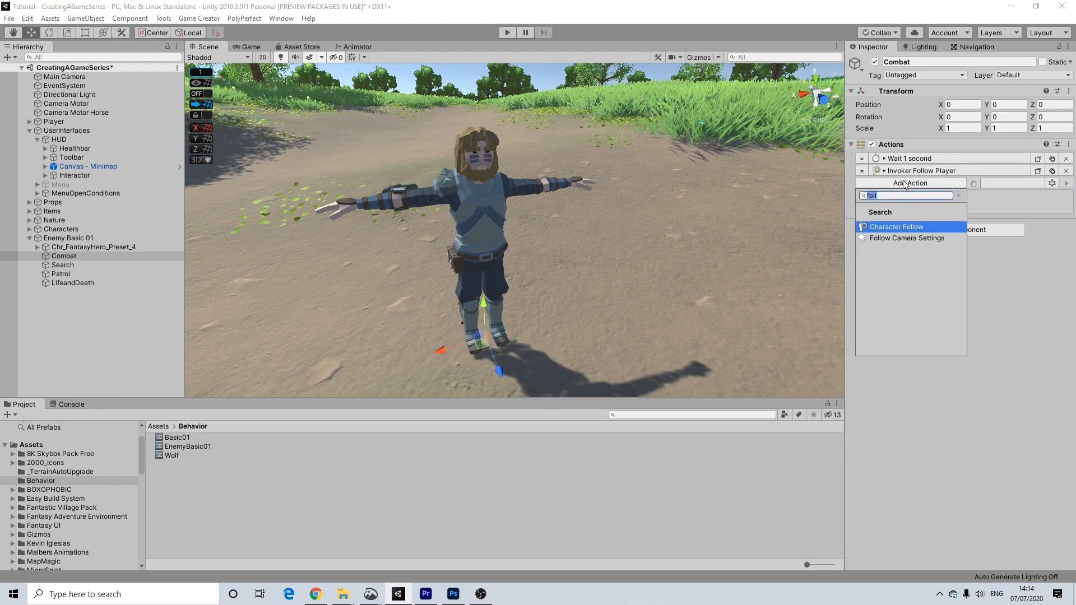
type("me")
key("BackSpace")
key("BackSpace")
type("block")
key("Return")
left_click(947, 195)
left_click(945, 213)
left_click(903, 183)
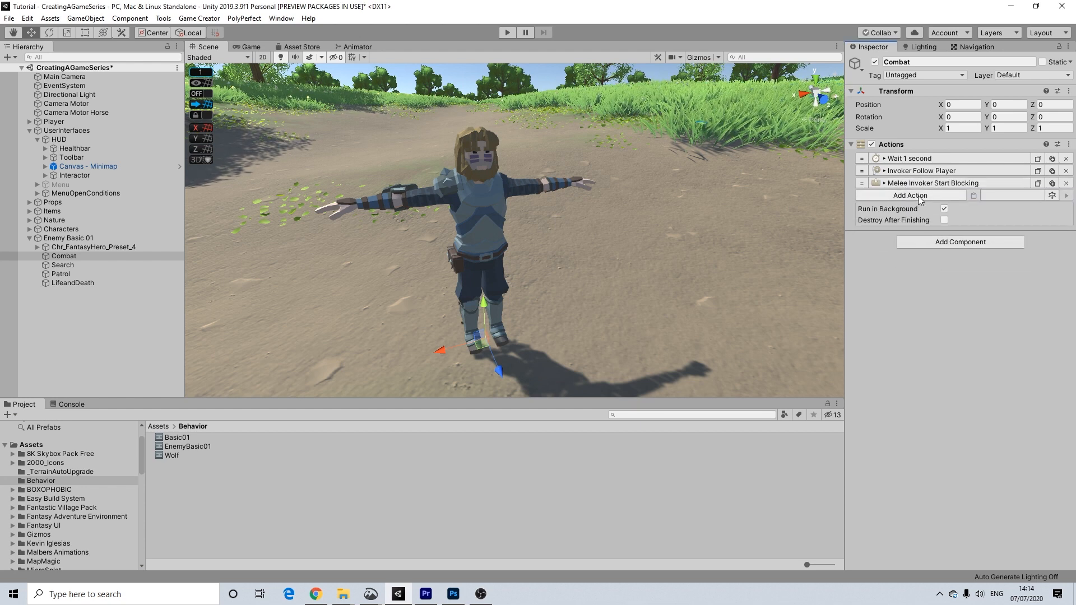
Add a 2-second Wait action after the blocking action on the Combat object
left_click(918, 195)
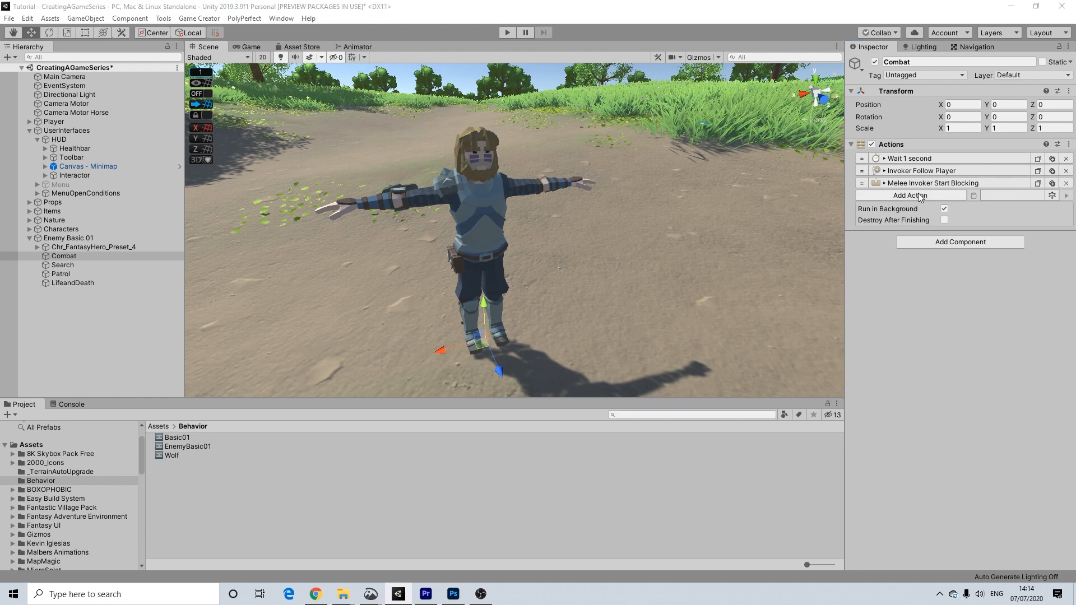
type("wait")
key("Return")
left_click(955, 209)
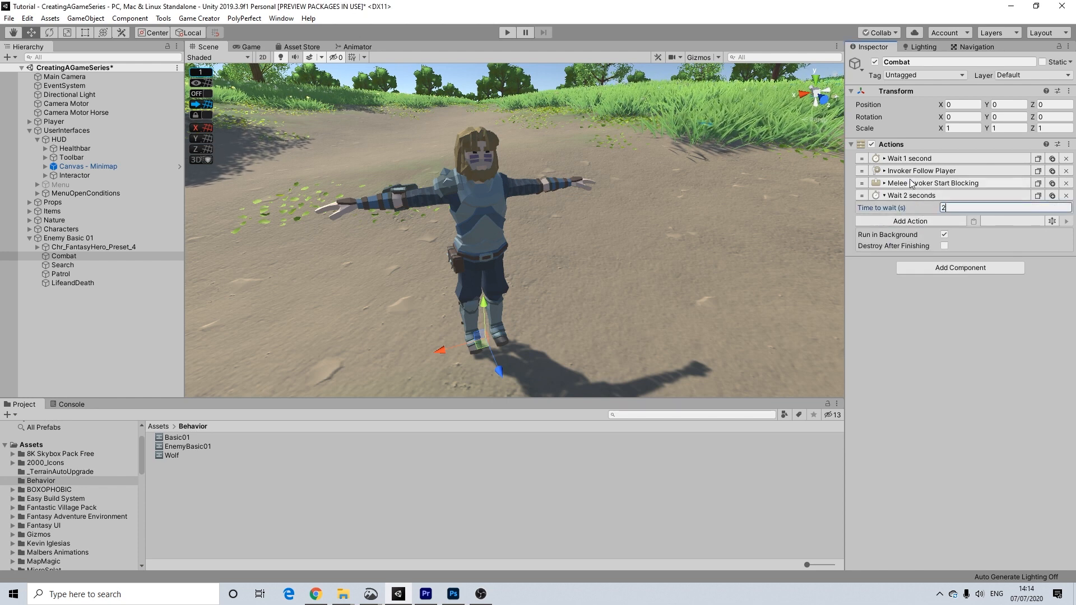
left_click(932, 195)
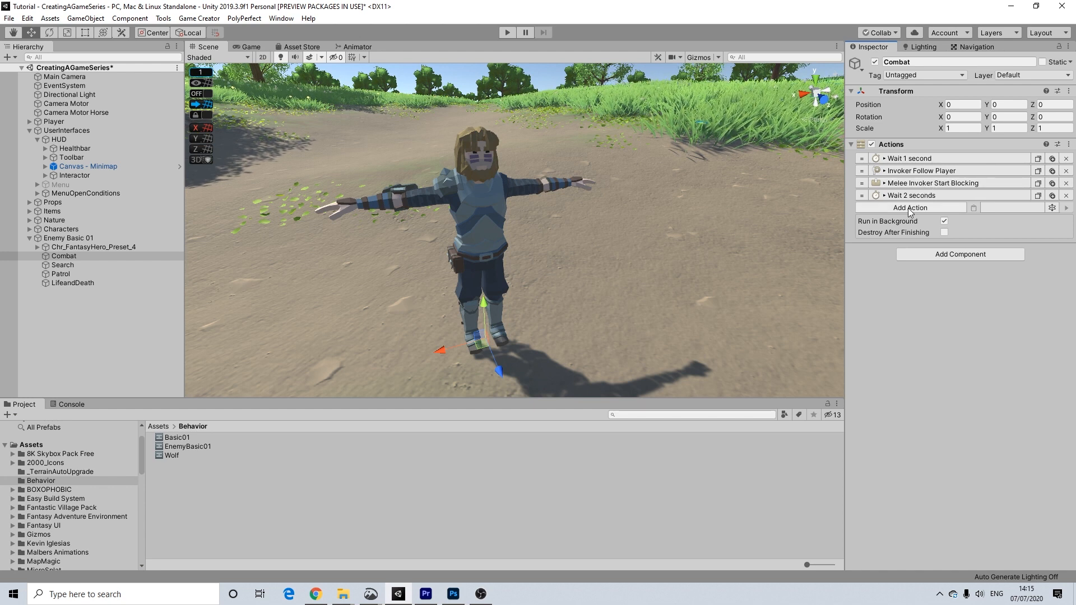
Duplicate the melee blocking action after the 2-second wait in Combat and set its Blocking option to Stop Blocking
left_click(1037, 182)
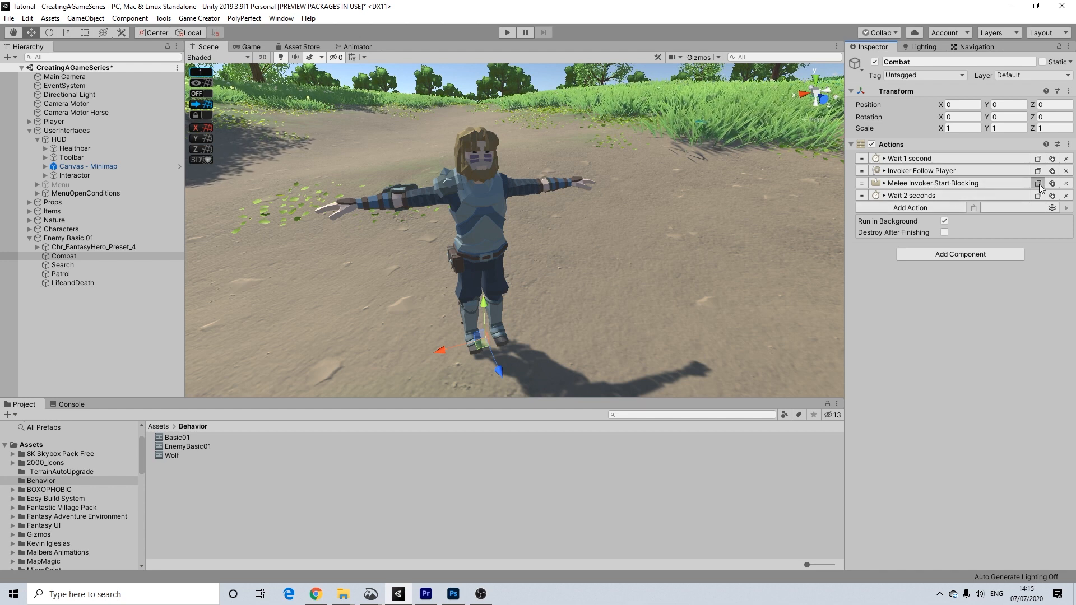
left_click(985, 208)
left_click(979, 235)
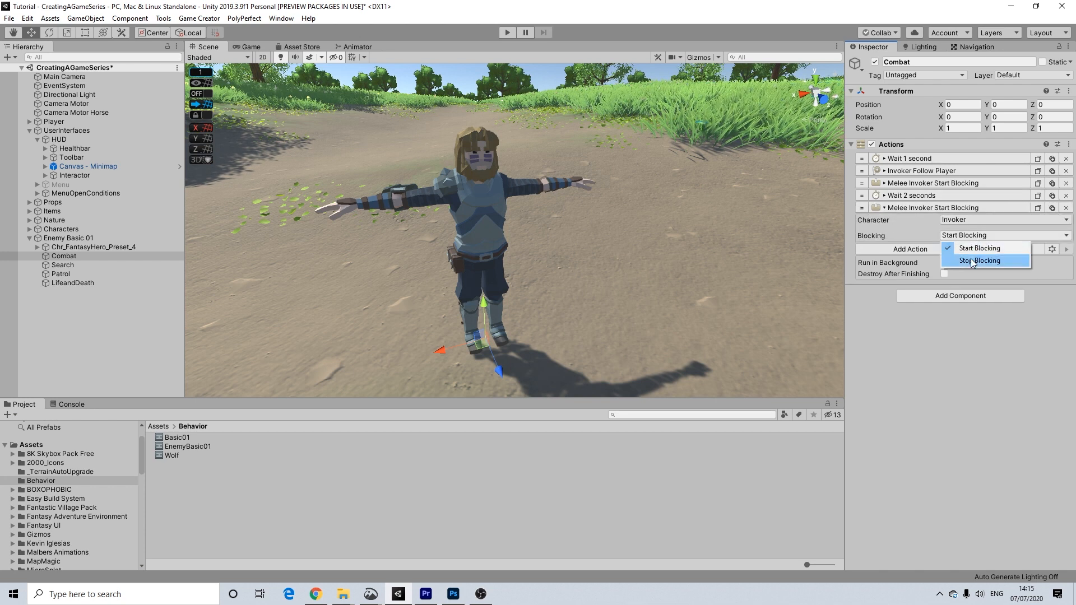
left_click(979, 260)
left_click(947, 208)
Add an Input Melee Attack action to the end of Combat's actions, with Invoker as its character
left_click(943, 223)
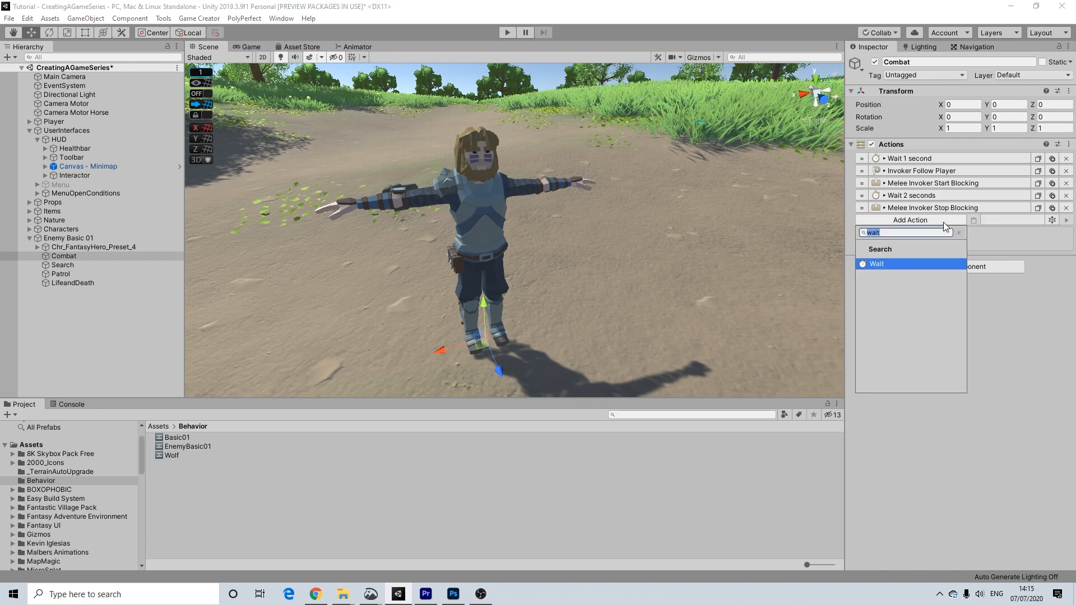
type("mel")
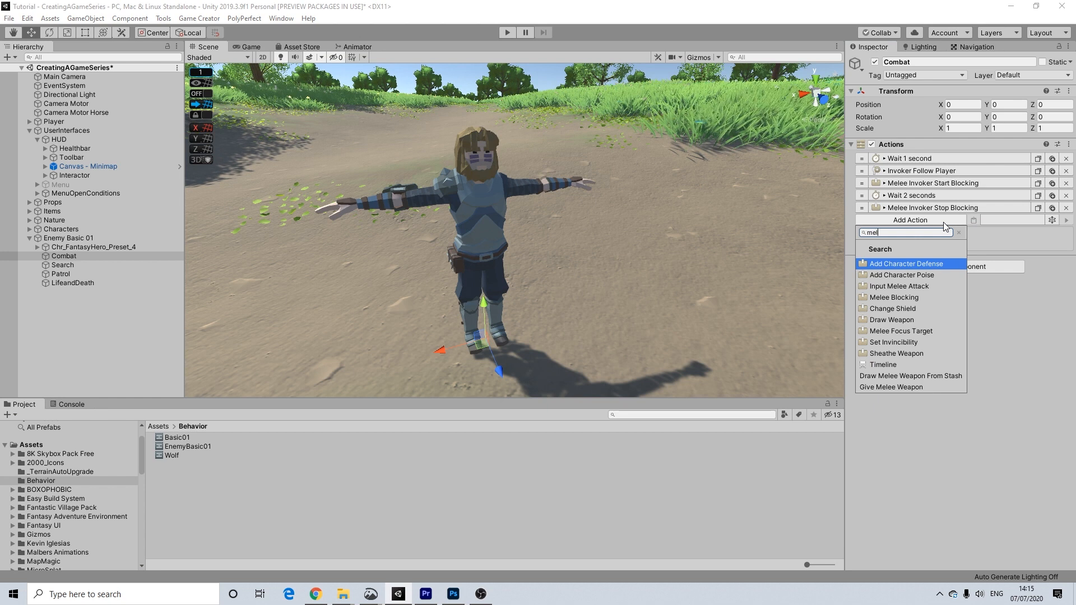
type("ee")
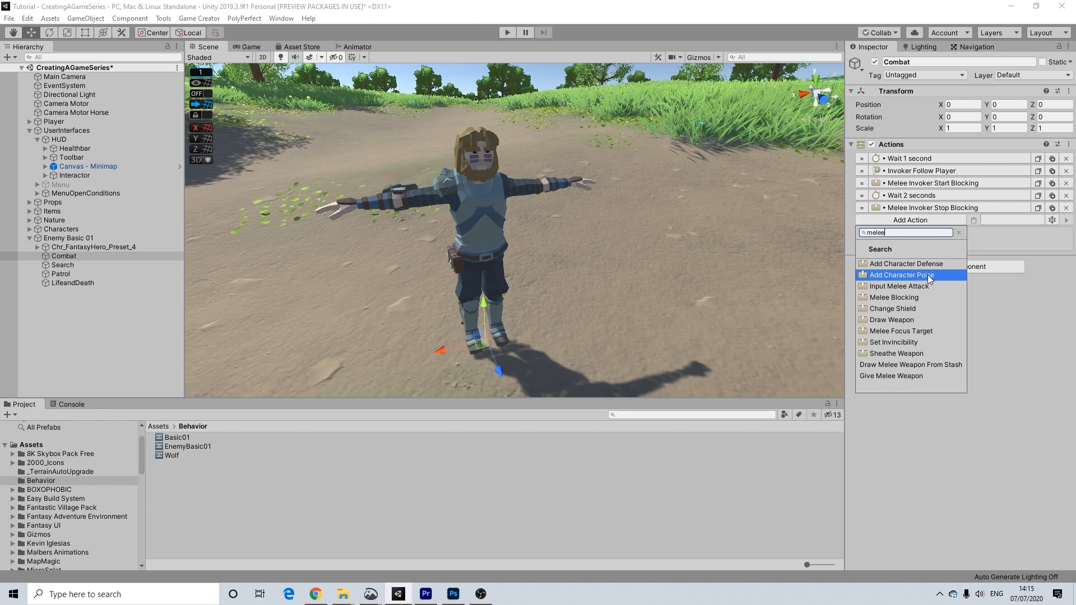
left_click(912, 287)
left_click(972, 232)
left_click(975, 256)
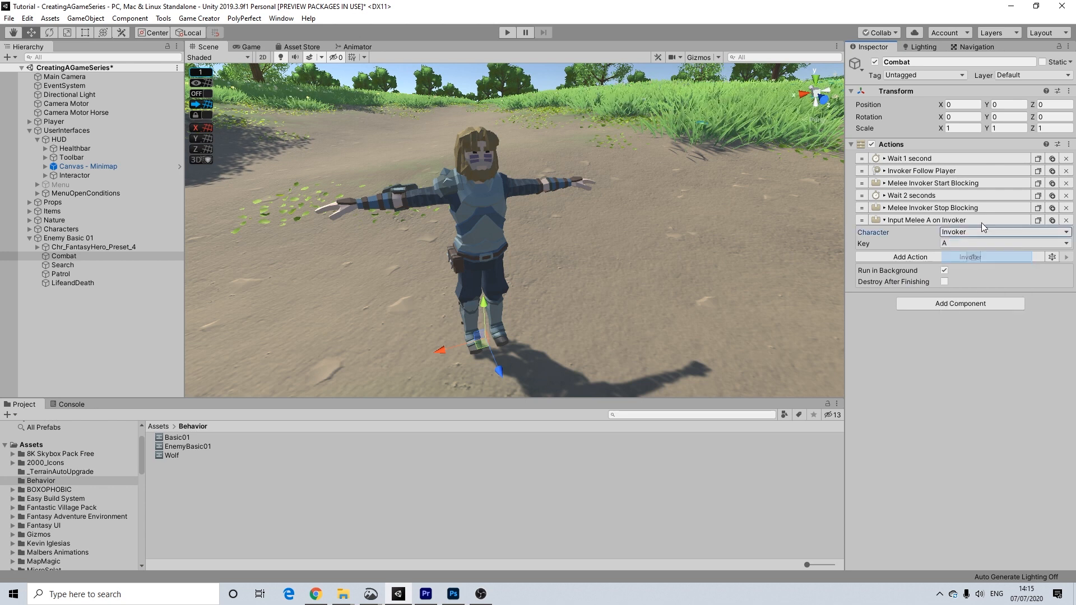
left_click(947, 211)
left_click(946, 209)
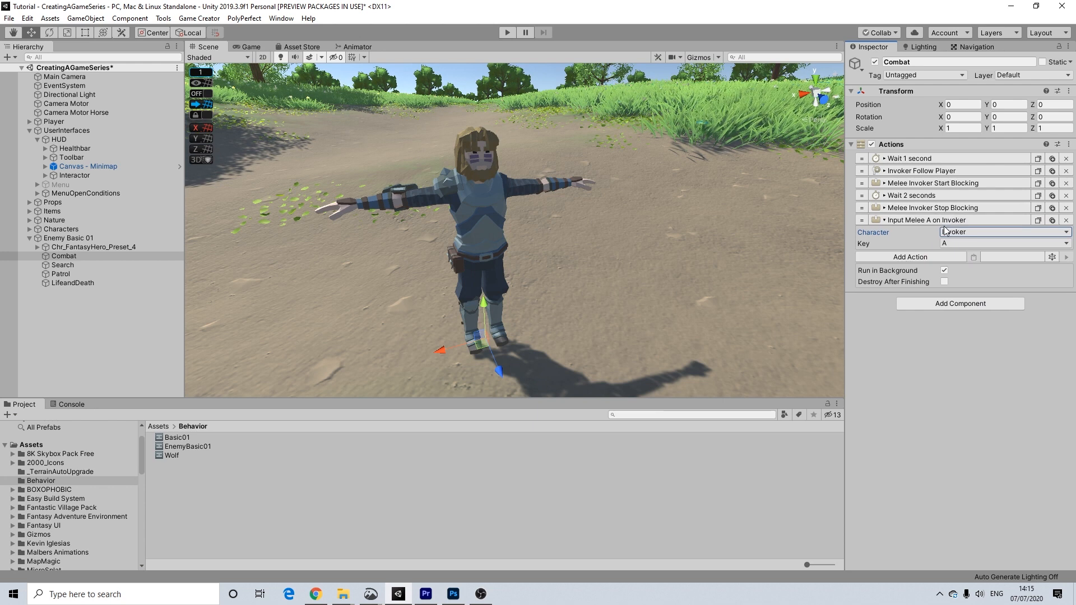
left_click(952, 232)
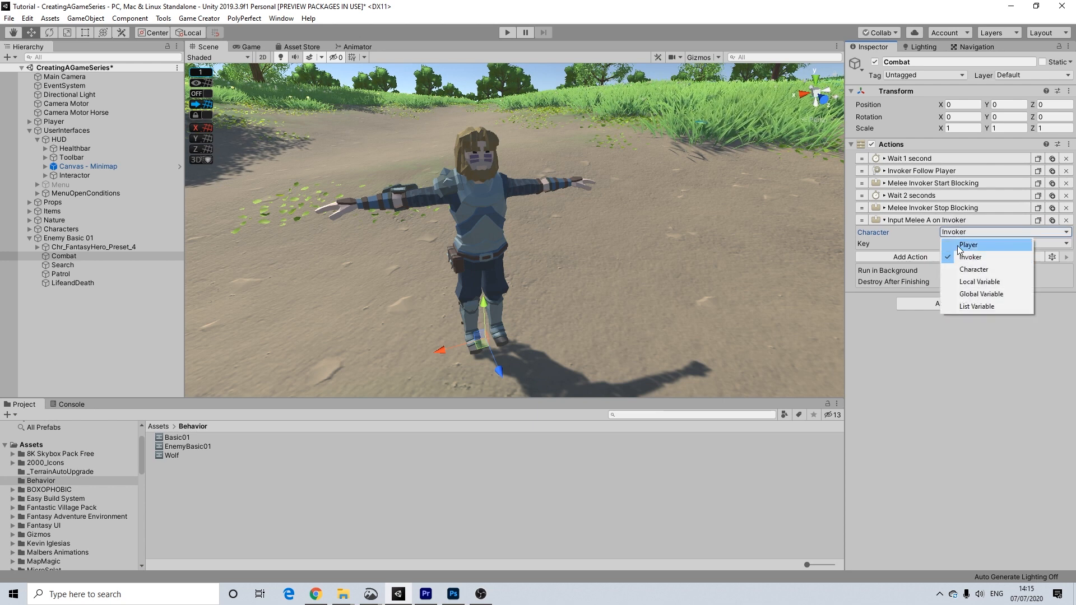
left_click(920, 223)
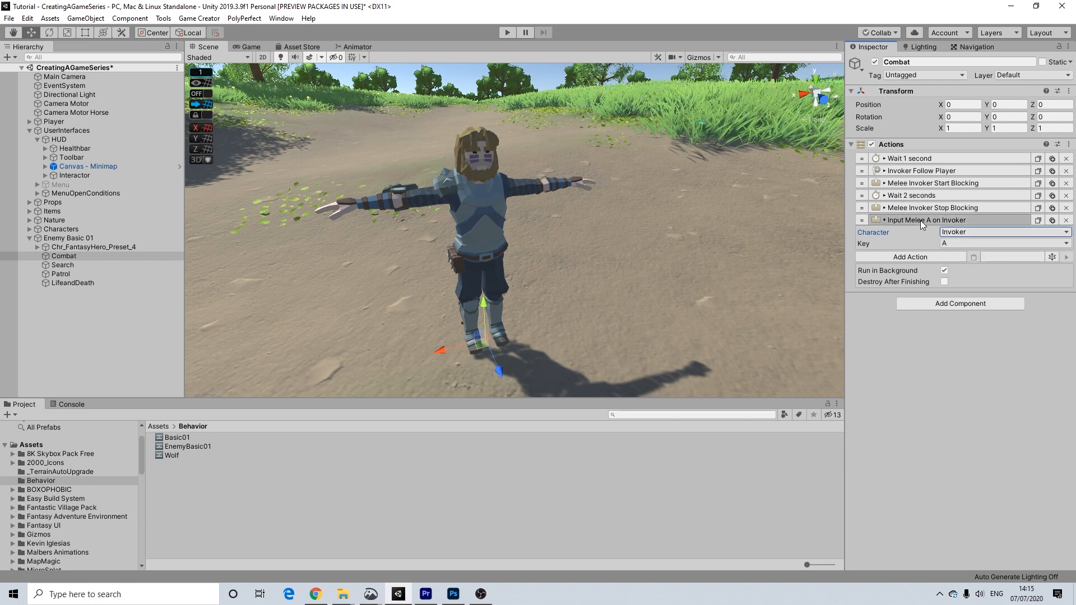
left_click(921, 221)
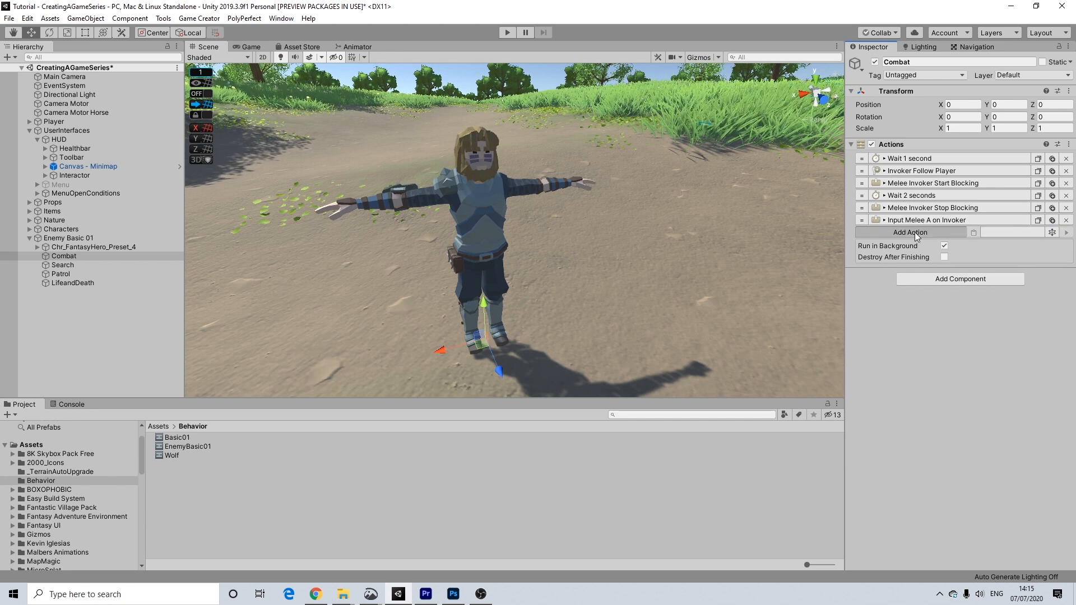
Add a Wait action of 0.5 seconds after the melee attack in Combat
left_click(914, 232)
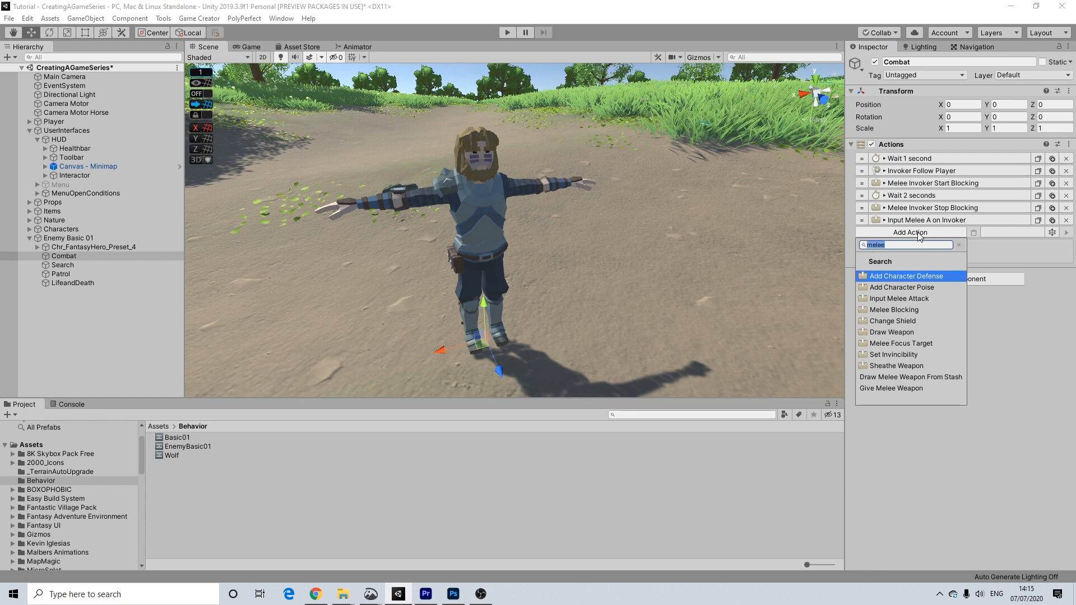
type("wait")
key("Return")
left_click(885, 246)
type(".5")
Duplicate the melee attack and 0.5-second wait so Combat has three attacks separated by waits, and collapse the actions
left_click(1036, 233)
left_click(977, 257)
left_click(1037, 232)
left_click(973, 294)
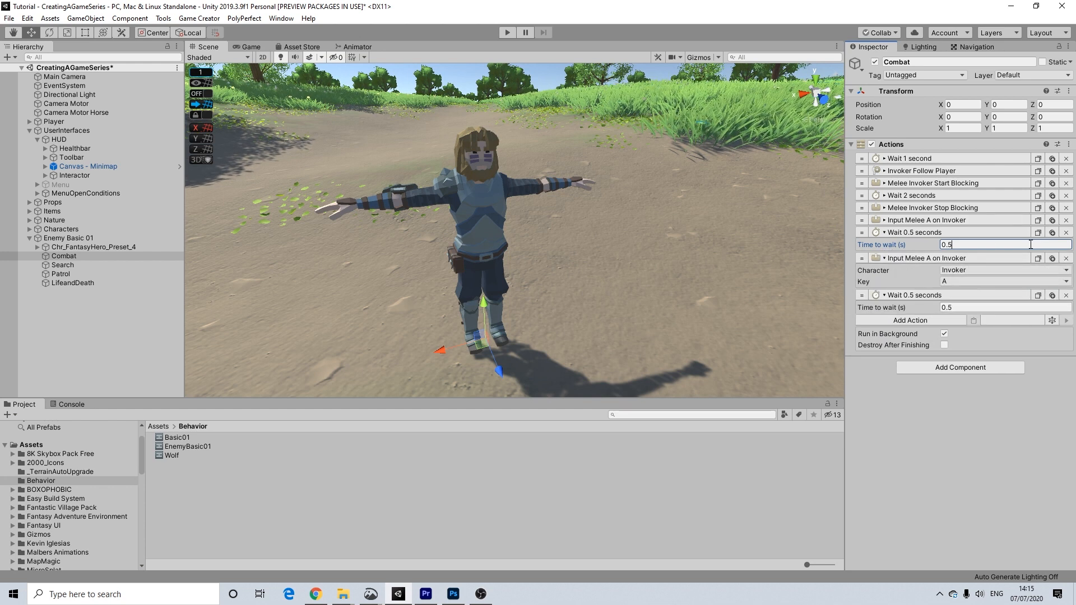
left_click(975, 322)
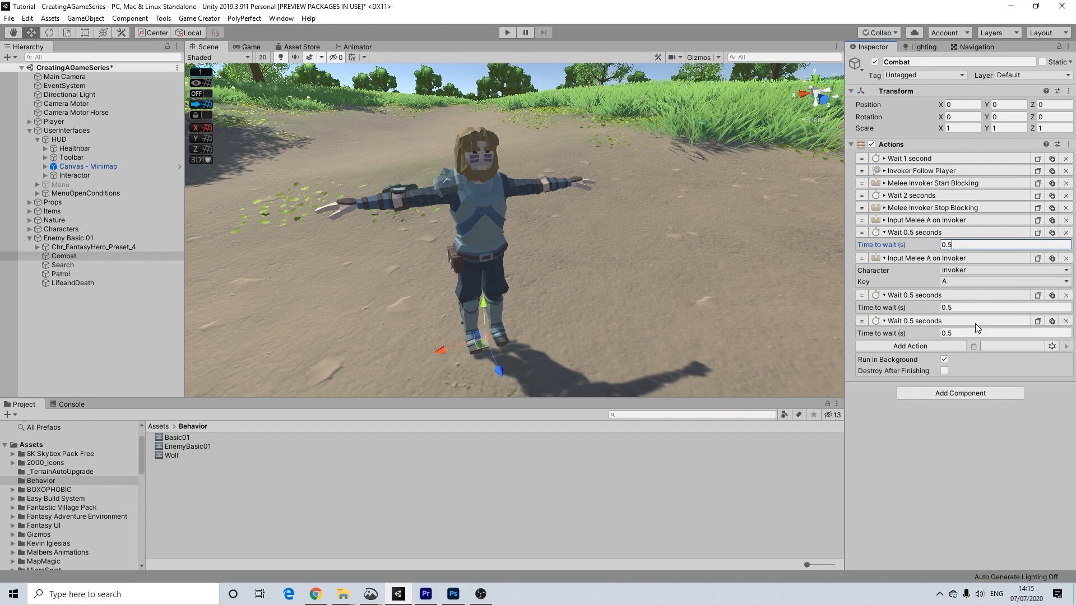
left_click(1064, 321)
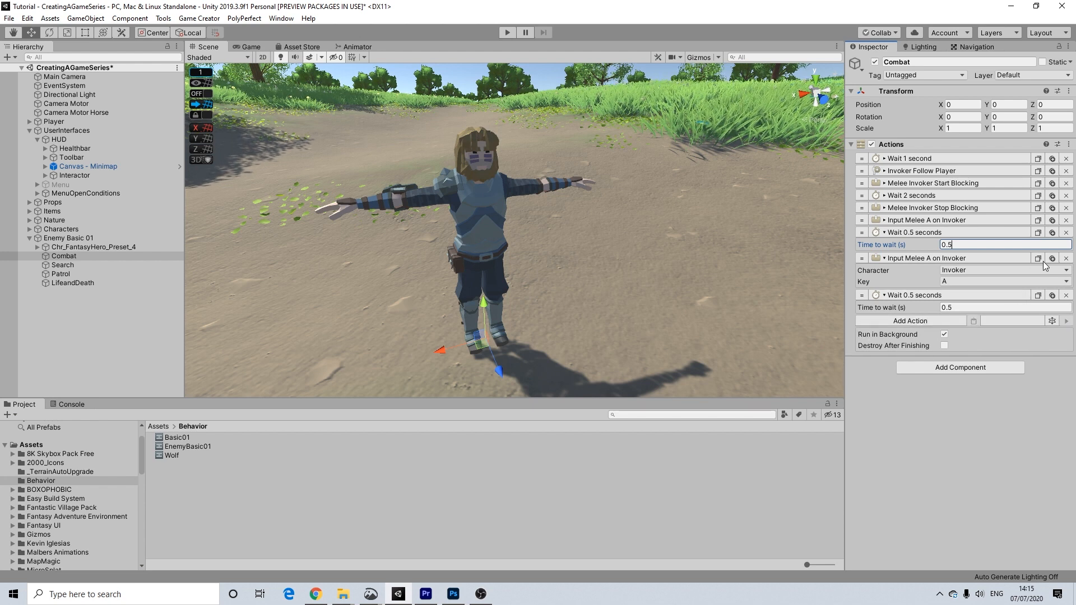
left_click(975, 322)
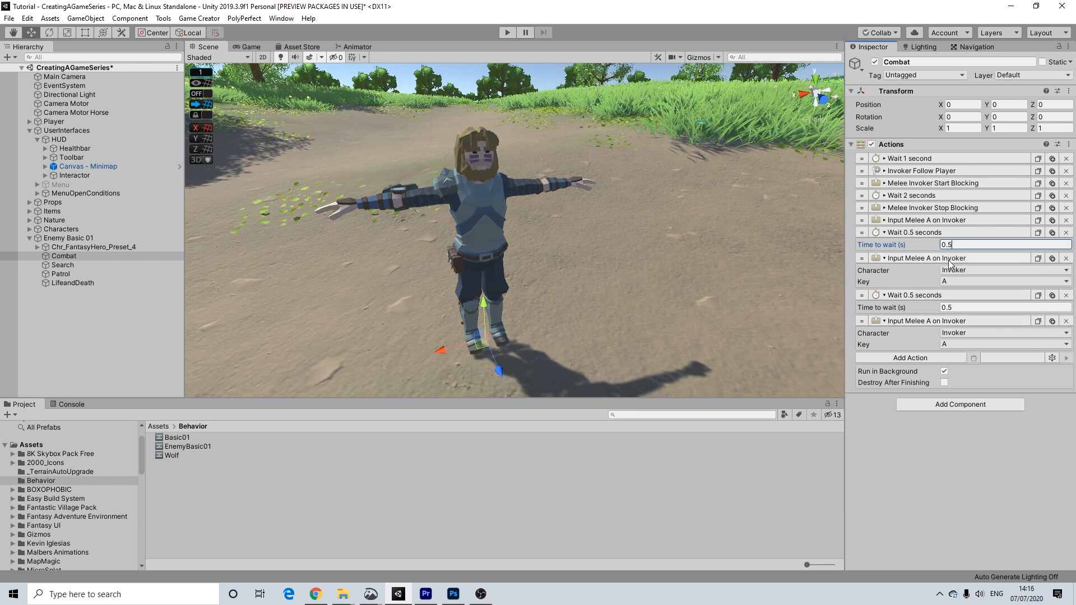
left_click(919, 232)
left_click(921, 245)
left_click(922, 257)
left_click(923, 269)
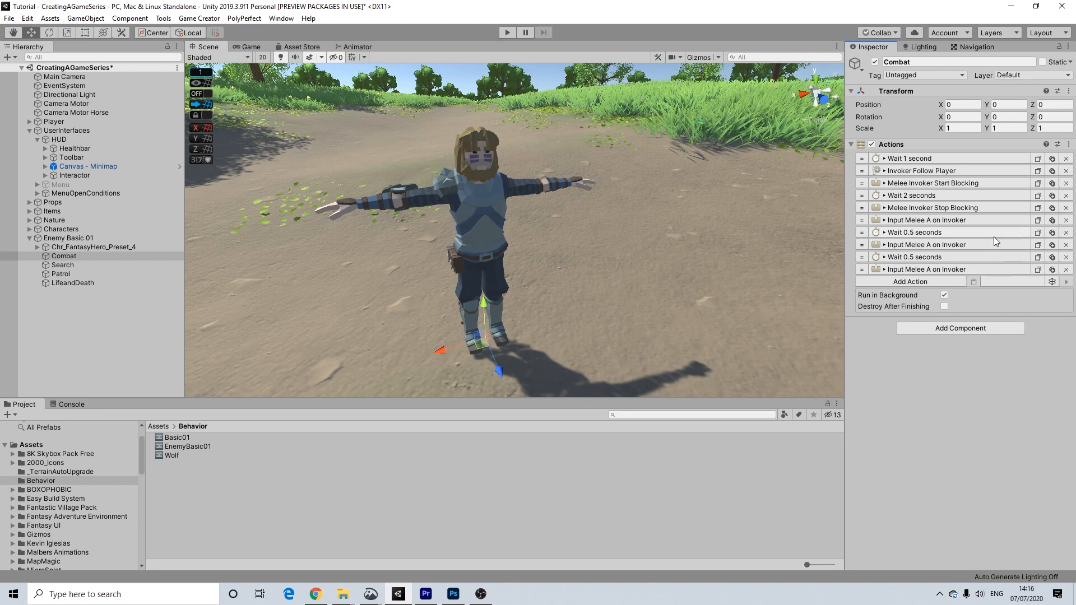
Append a 1-second Wait action and a Restart Actions action to Combat's action list
left_click(922, 282)
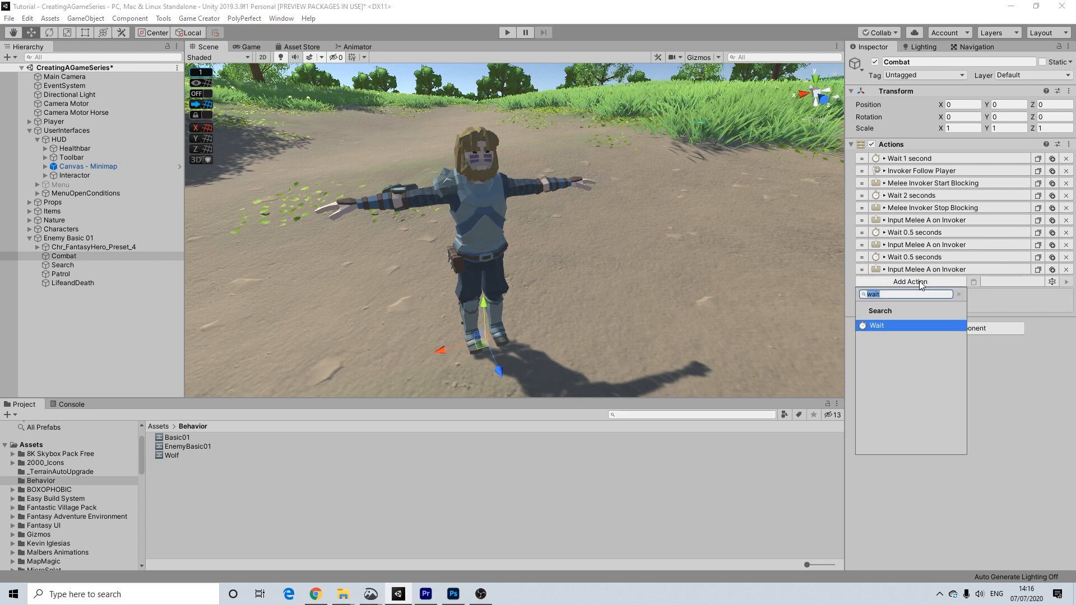
key("Return")
left_click(965, 293)
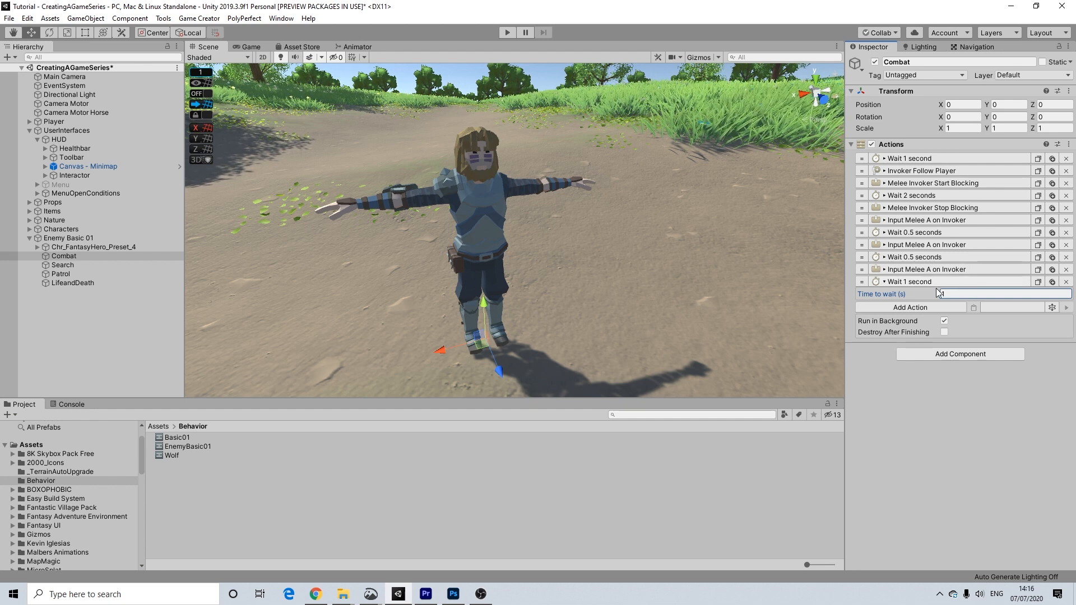
left_click(935, 307)
type("res")
left_click(893, 385)
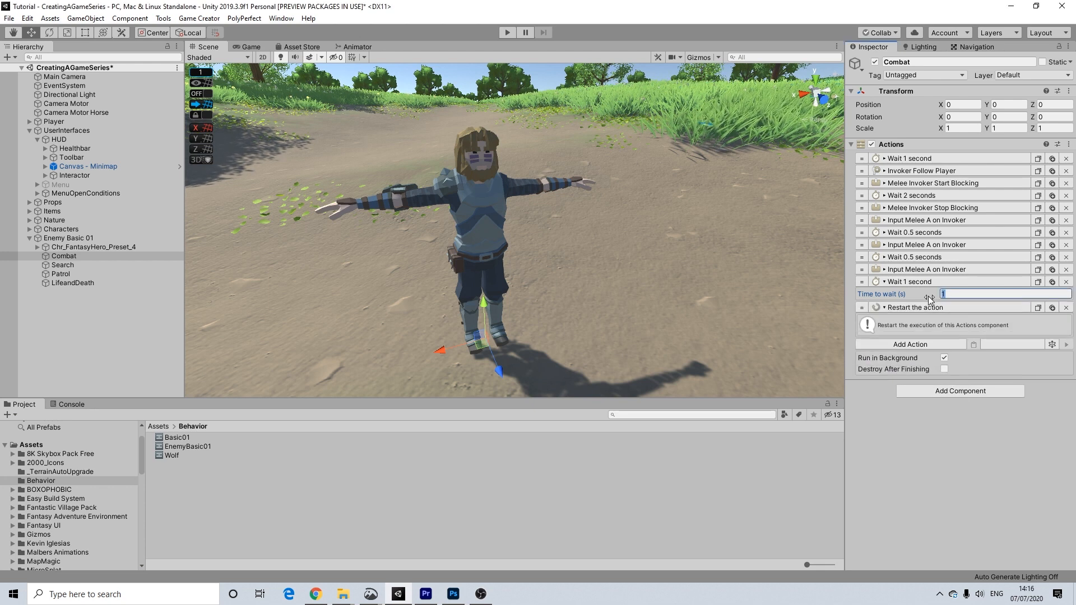
Try wait times of 8.31 and 7.35 seconds on Combat's last Wait action, and set it back to 1 second
left_click(931, 284)
left_click(930, 284)
left_click(909, 308)
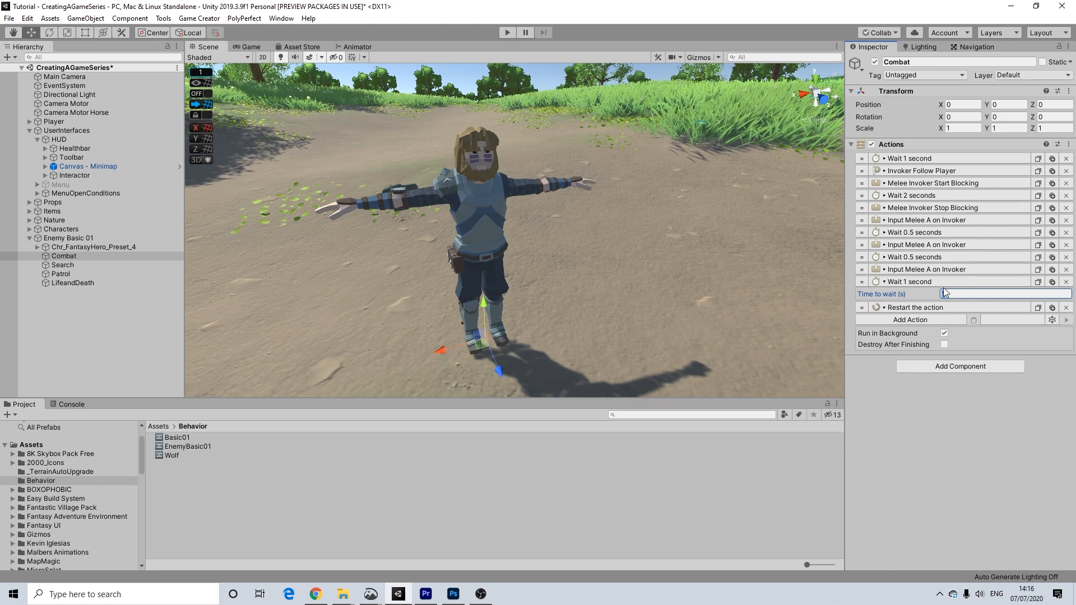
type("8.31")
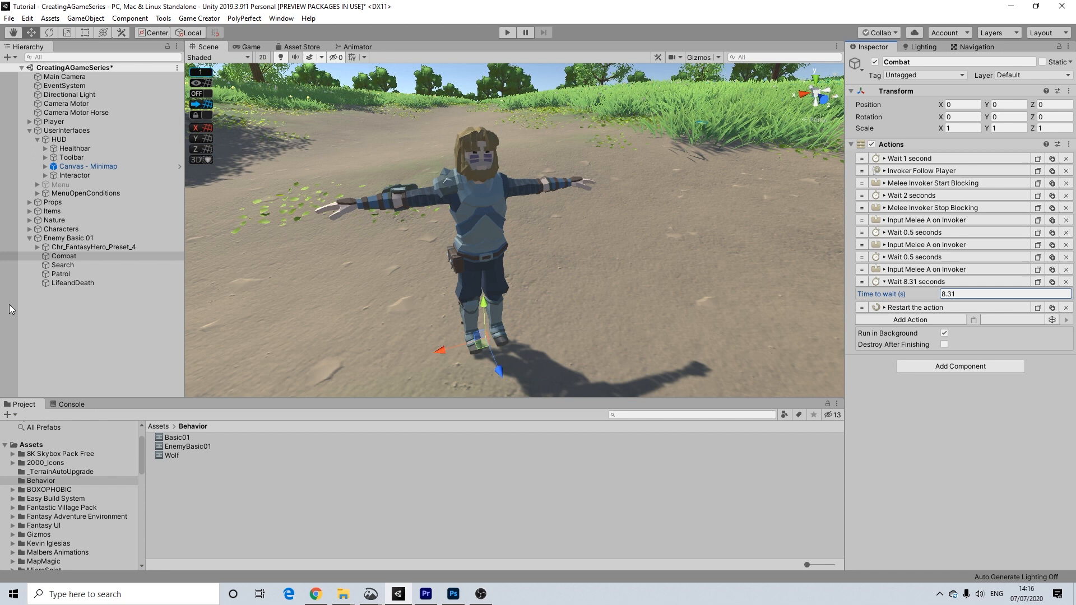
left_click_drag(9, 304, 1058, 304)
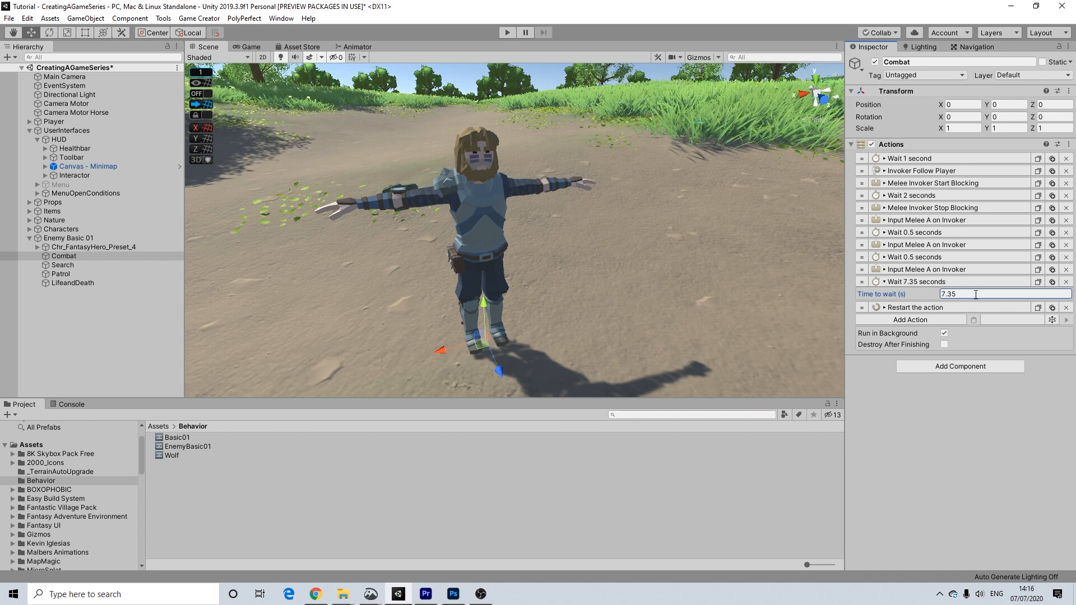
left_click(930, 293)
type("1")
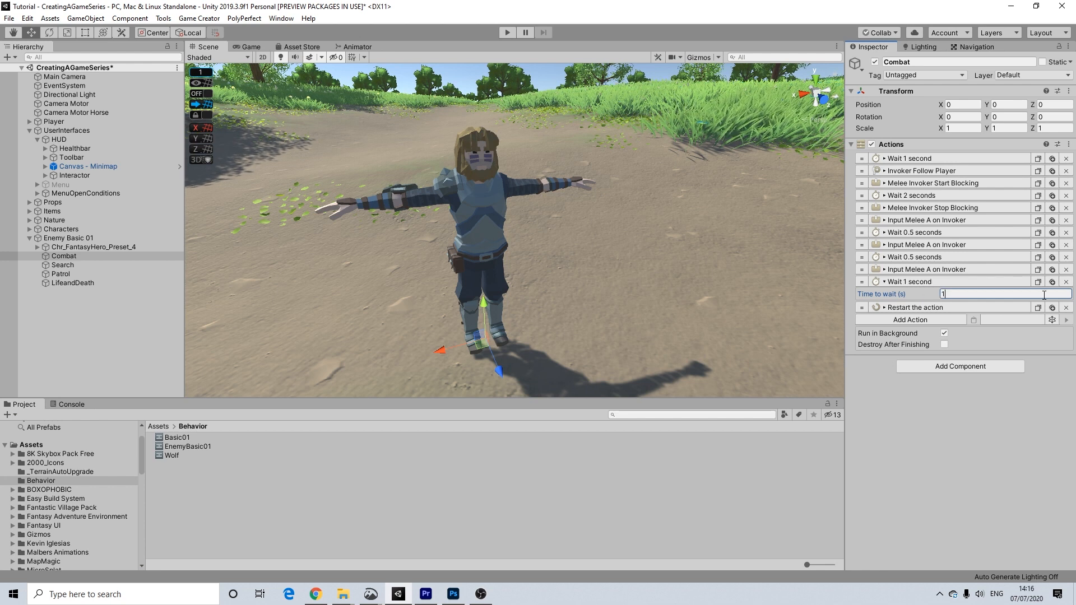
left_click(926, 283)
left_click(922, 283)
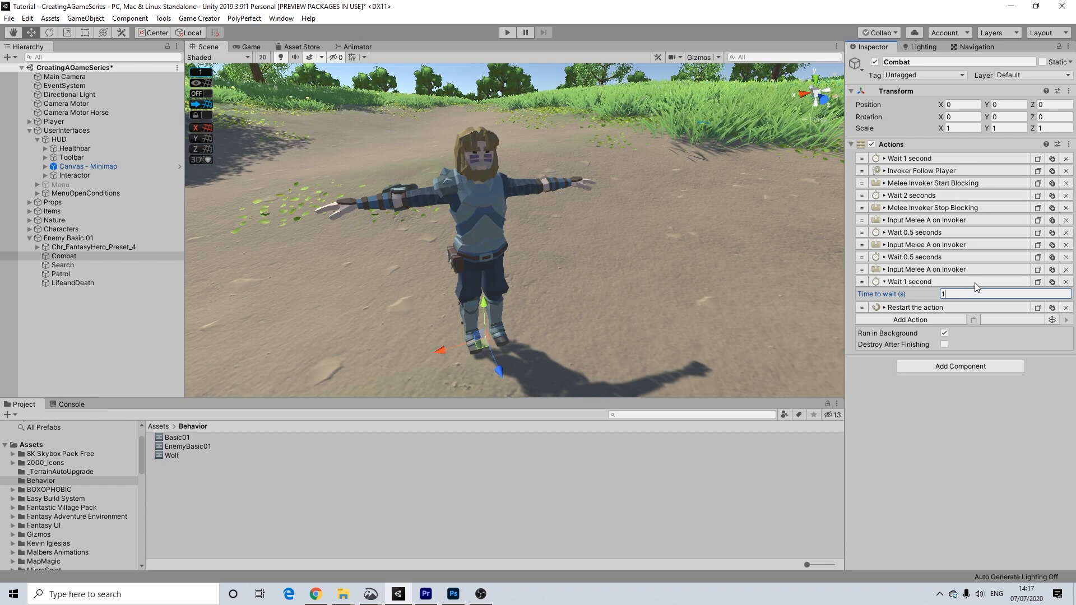
left_click(943, 278)
left_click(936, 281)
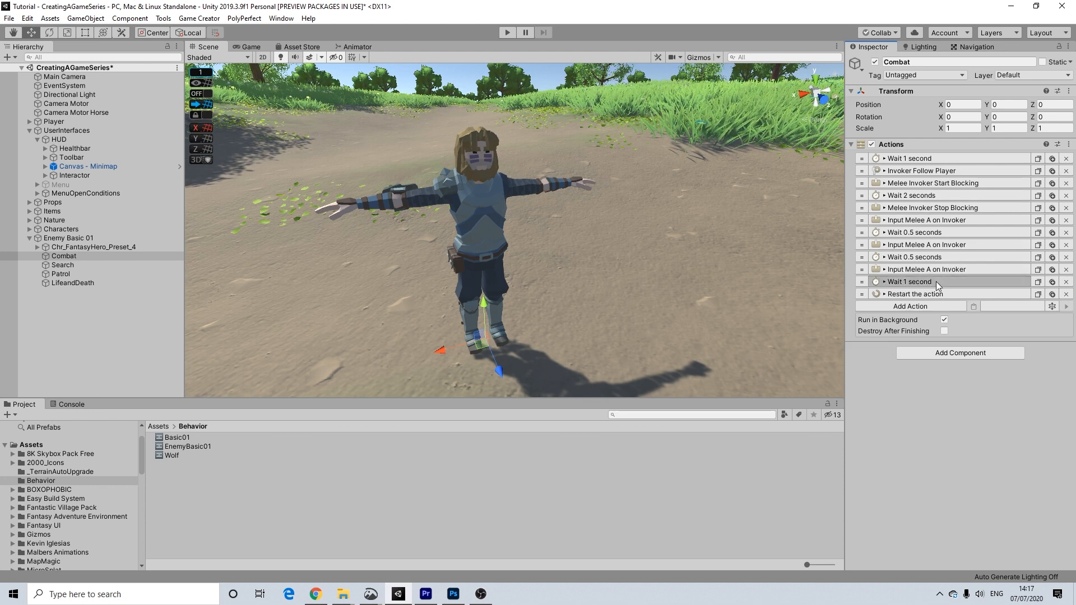
left_click(939, 277)
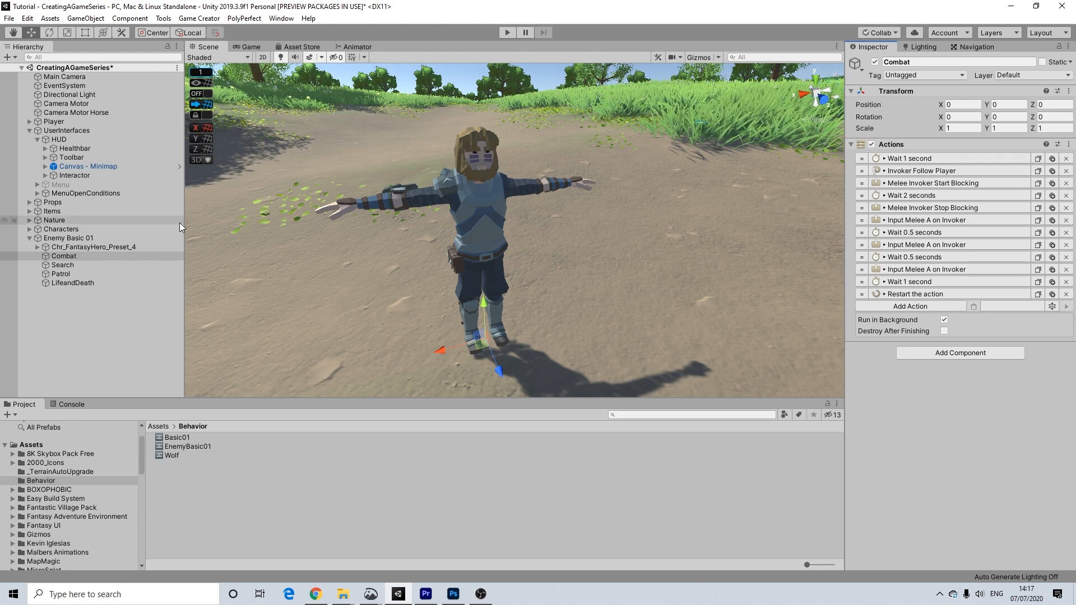
Add a Wait action of 1 second to the Patrol object of Enemy Basic 01
left_click(72, 264)
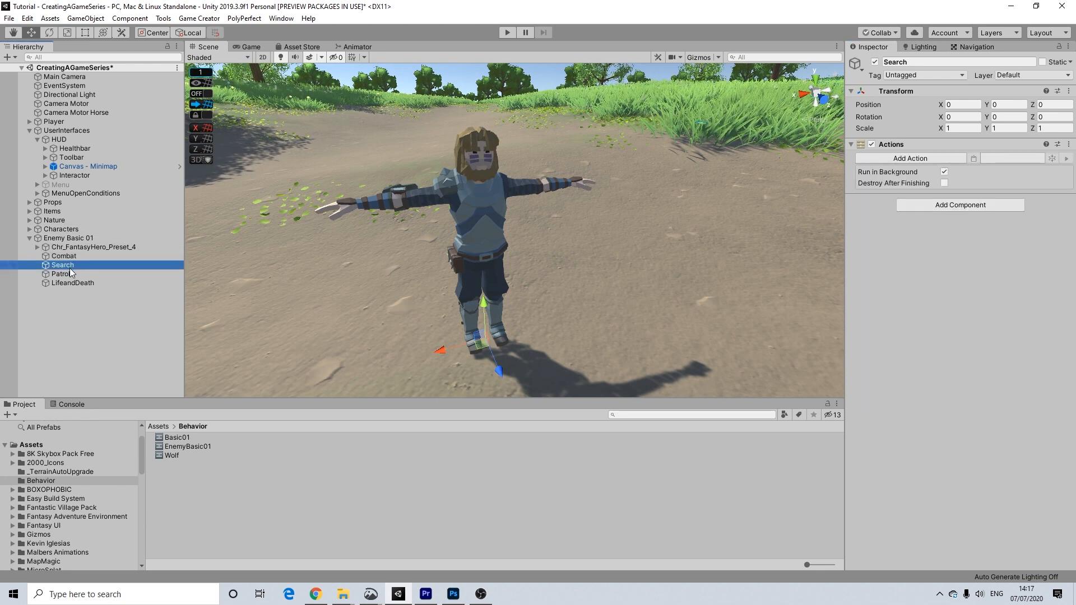
left_click(79, 256)
left_click(73, 264)
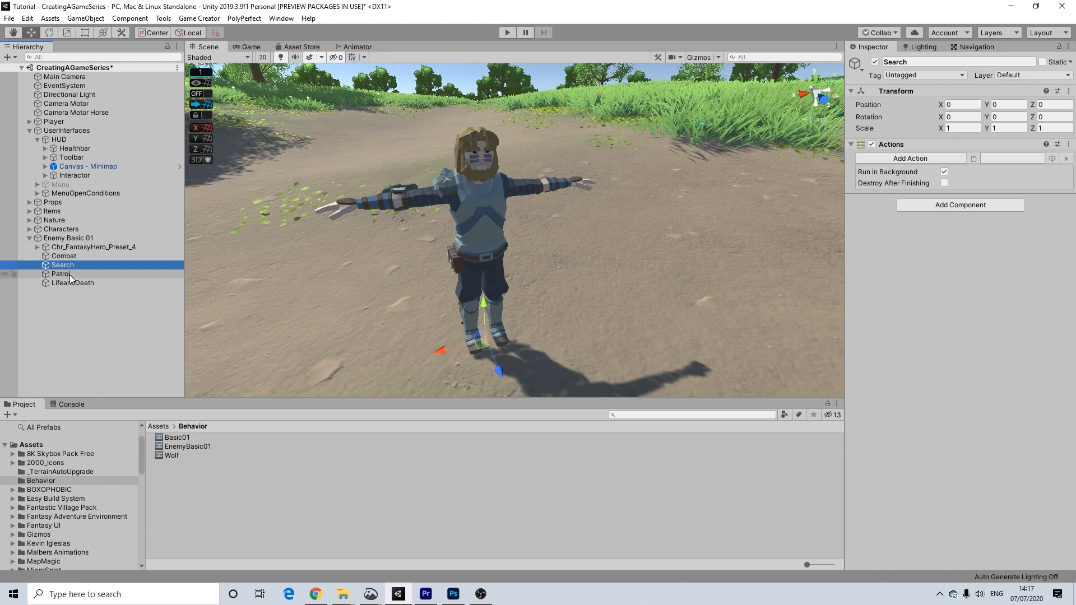
left_click(69, 275)
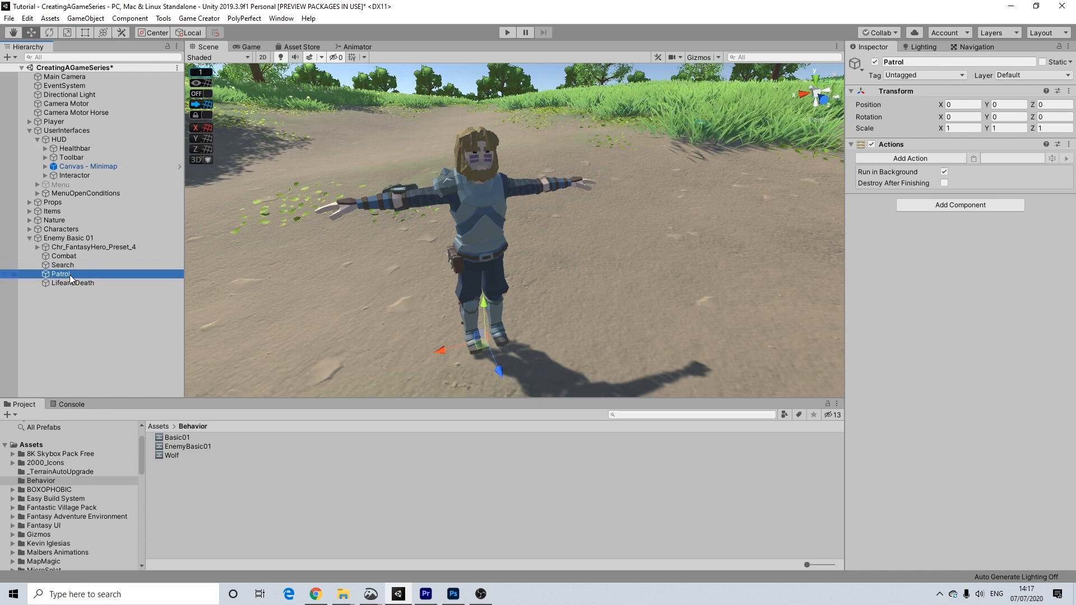
left_click(923, 160)
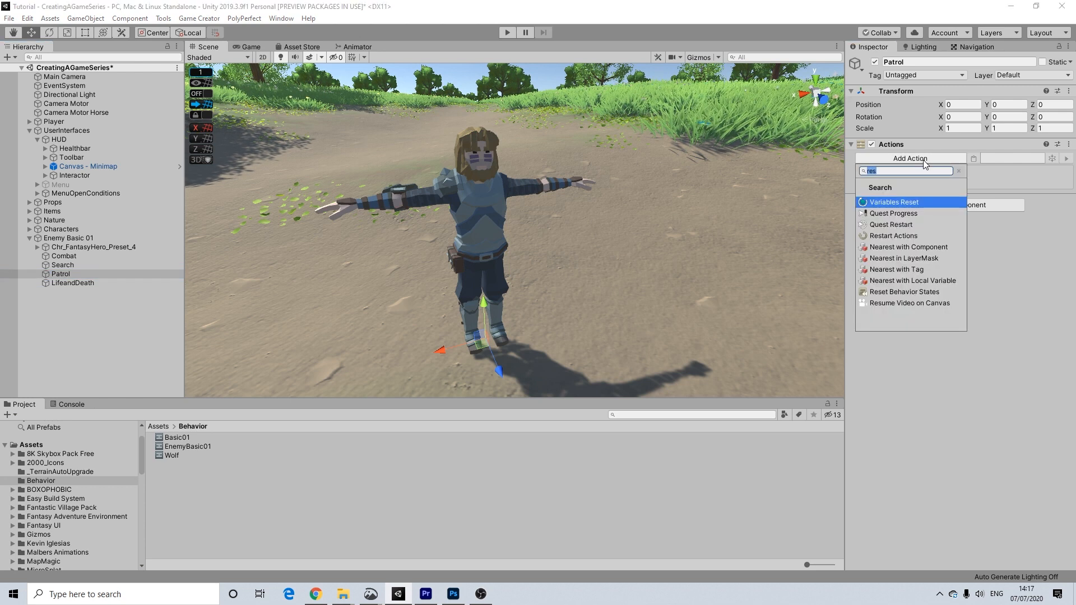
type("wait")
key("Return")
left_click(956, 170)
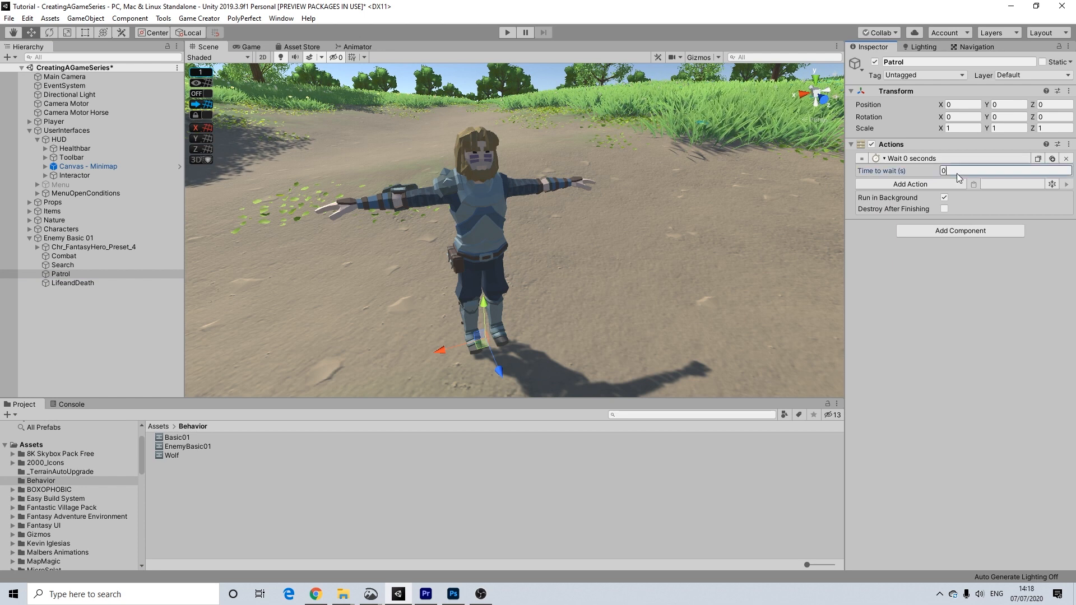
type("1")
key("Return")
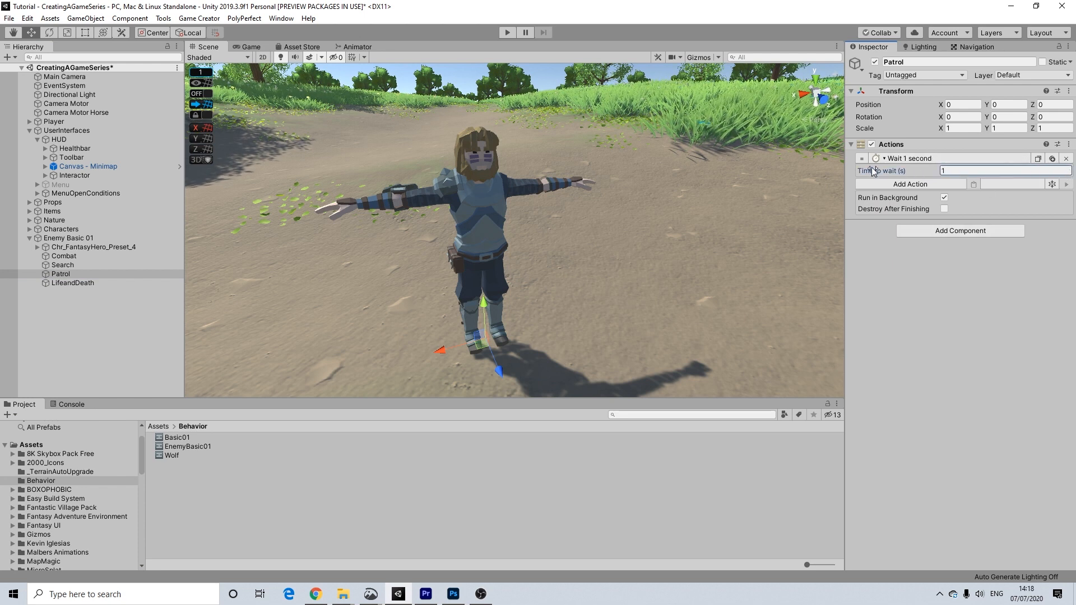
Add a character move action to Patrol, with Invoker as the target and Marker as the Move To type
left_click(895, 190)
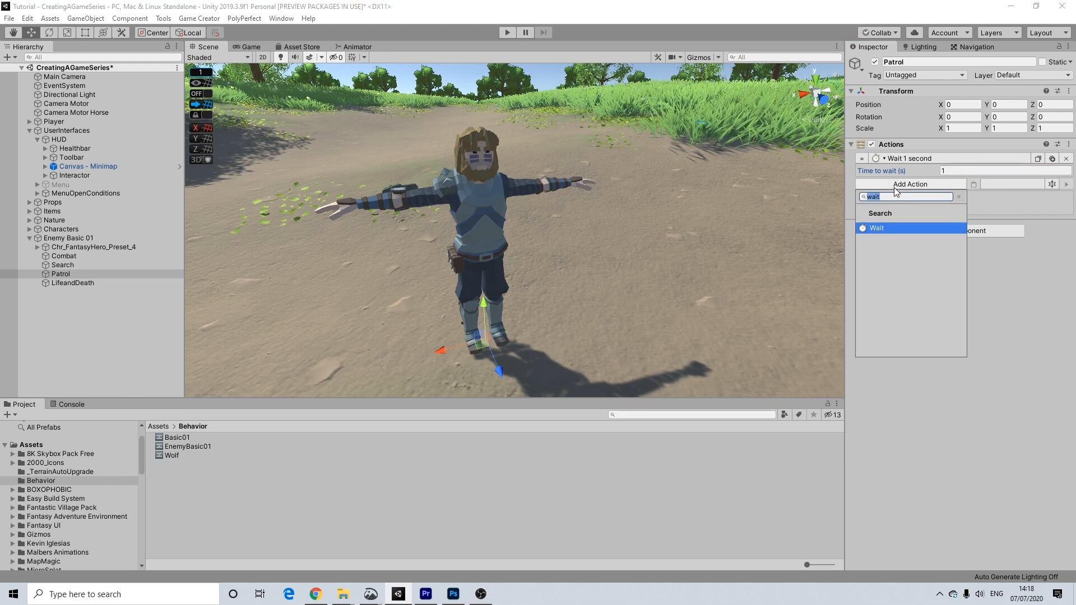
type("move")
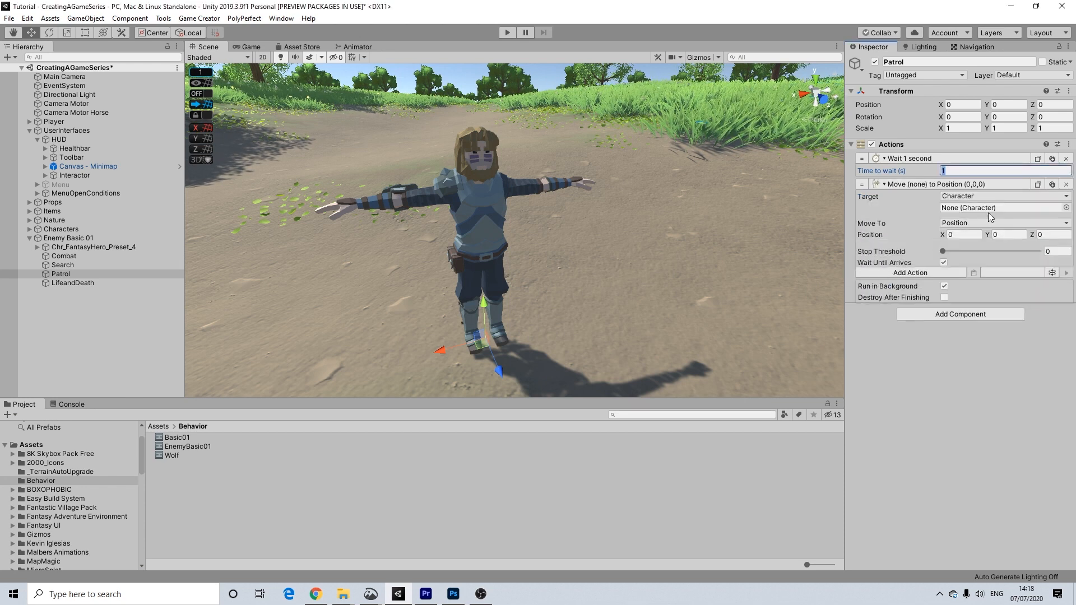
left_click(895, 250)
left_click(969, 196)
left_click(970, 221)
left_click(978, 212)
left_click(976, 249)
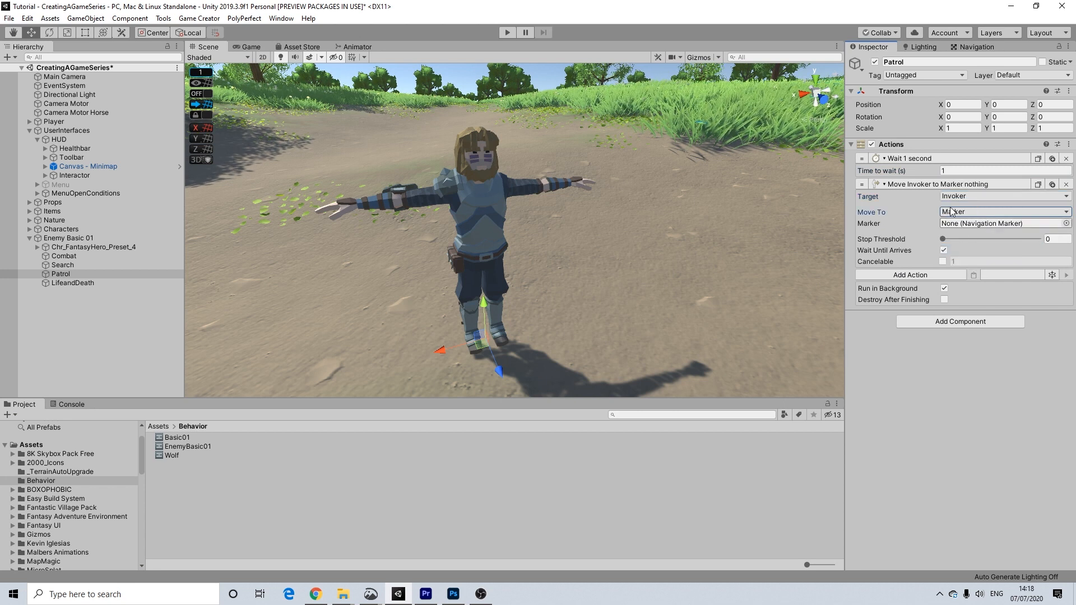
Append copies of Patrol's 1-second Wait and Move Character actions to its action list and collapse all the entries
left_click(904, 278)
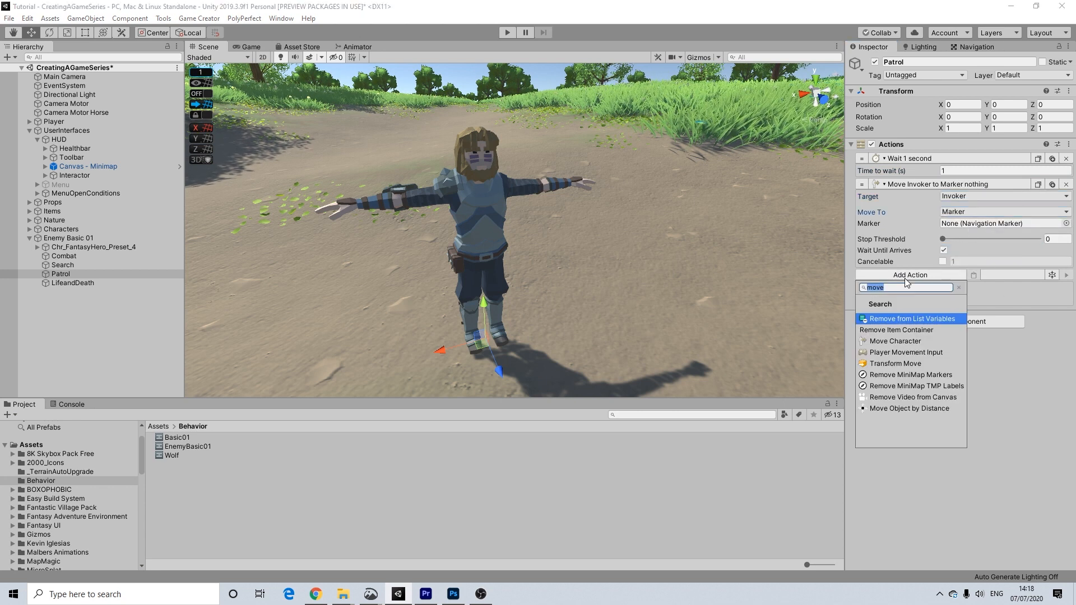
left_click(1037, 158)
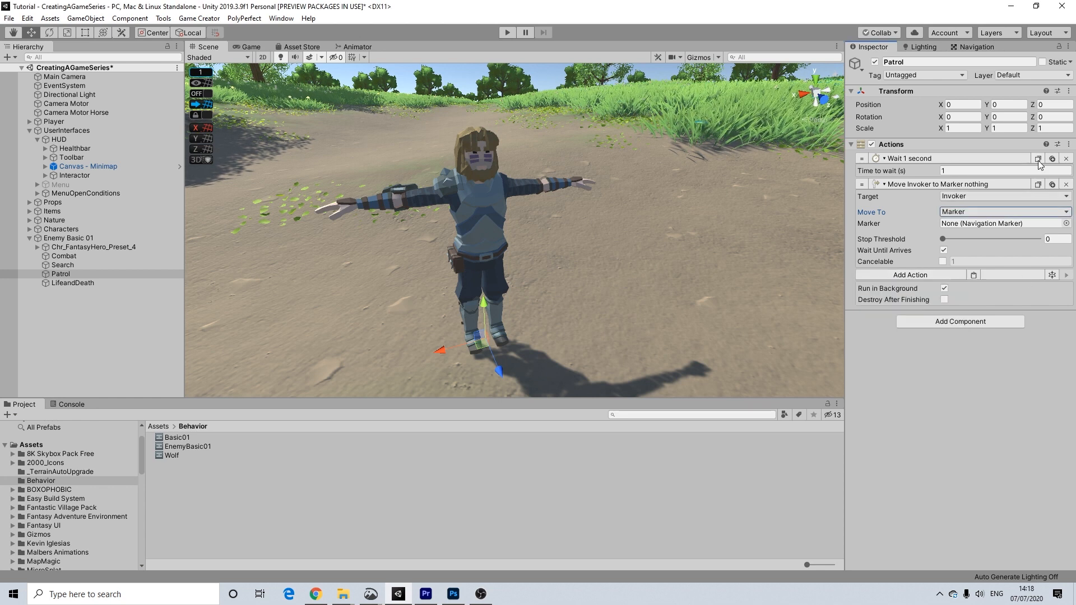
left_click(974, 277)
left_click(1038, 184)
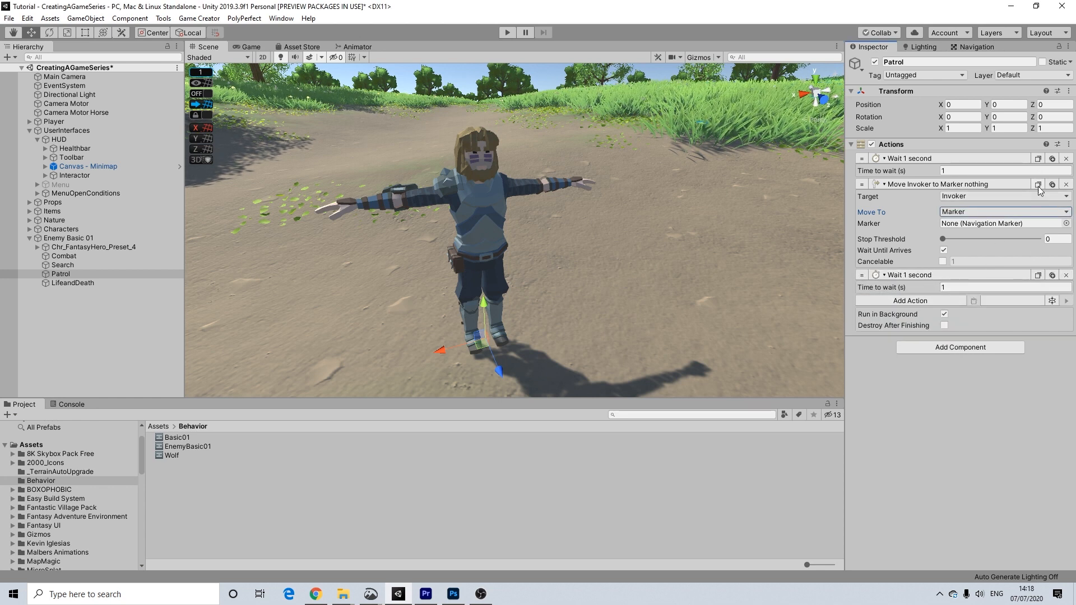
left_click(973, 301)
left_click(947, 185)
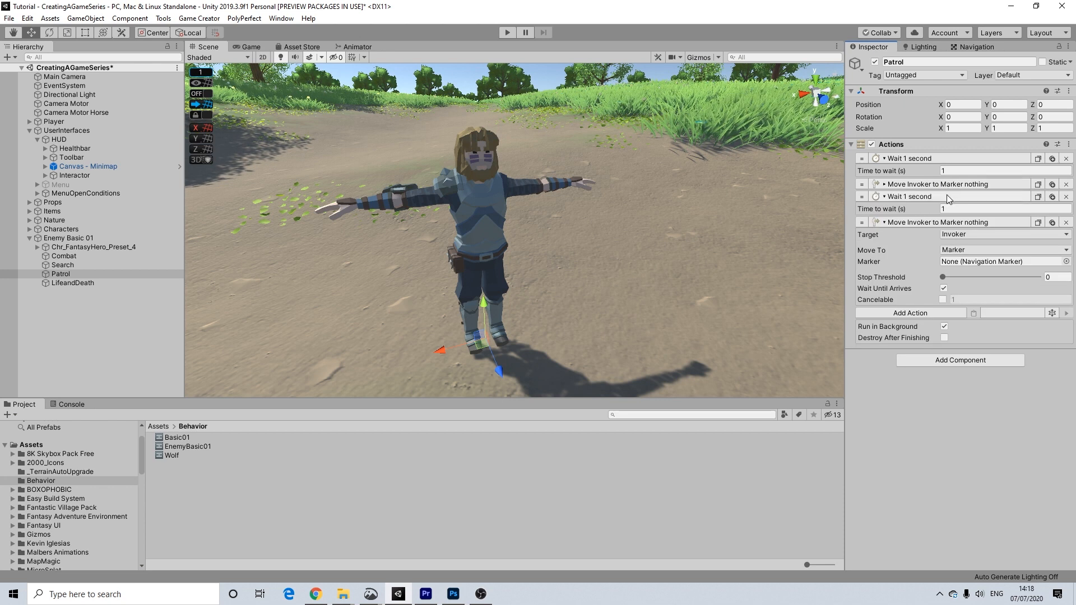
left_click(943, 159)
left_click(956, 184)
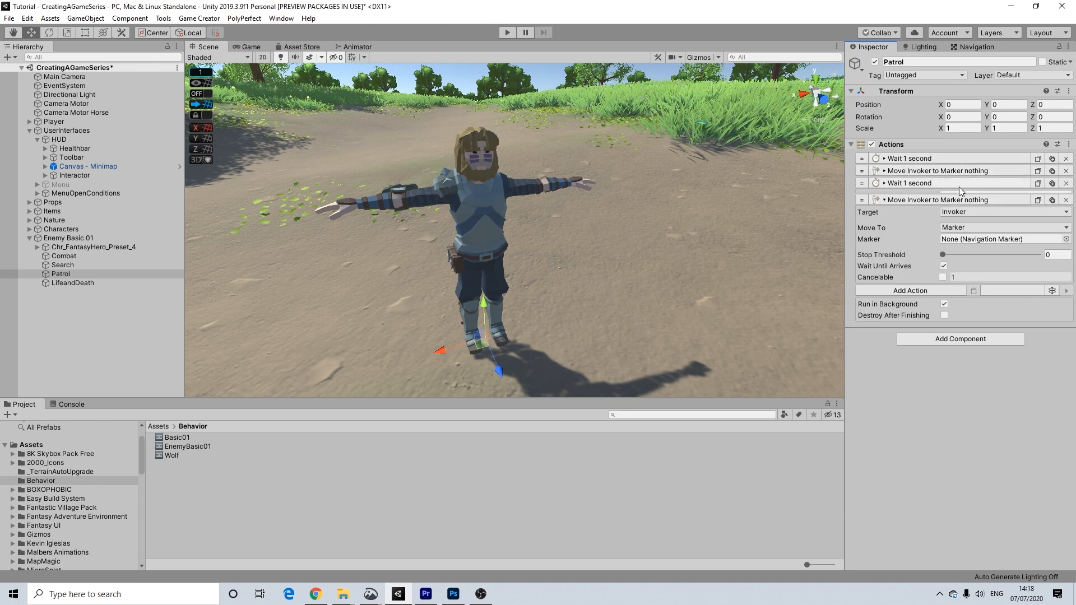
left_click(956, 195)
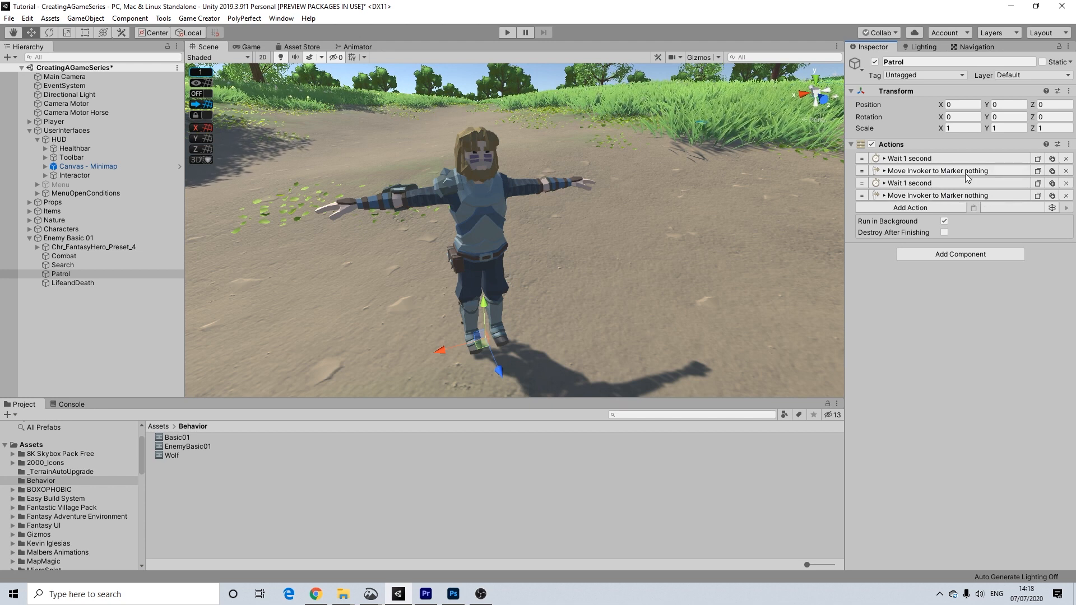
Paste two more copies of the 1-second Wait and Move Character pair at the end of Patrol's action list
left_click(1038, 184)
left_click(975, 207)
left_click(1038, 196)
left_click(973, 233)
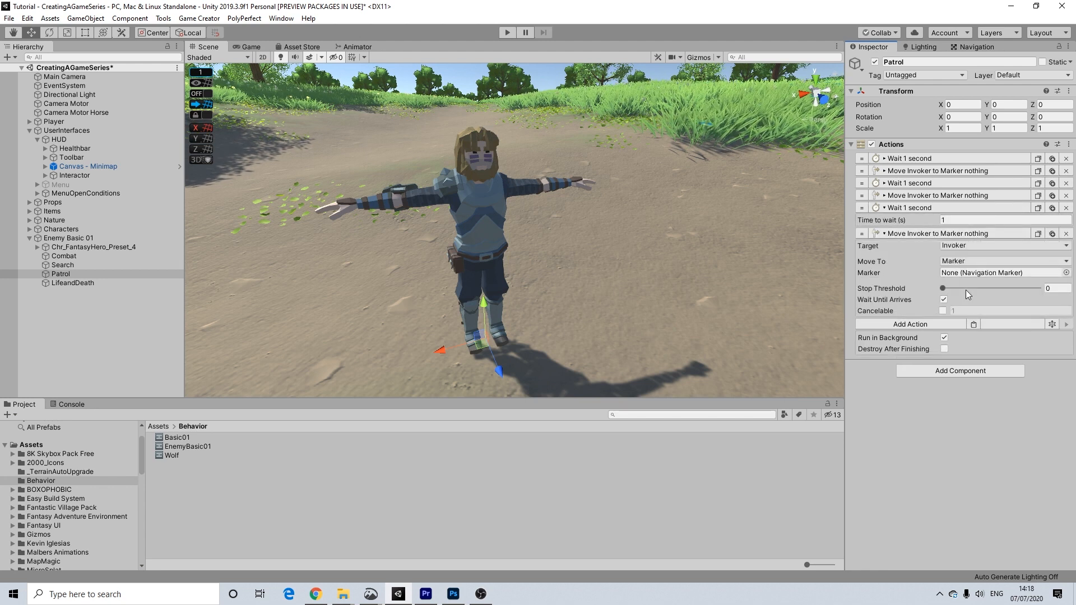
left_click(973, 324)
left_click(1038, 233)
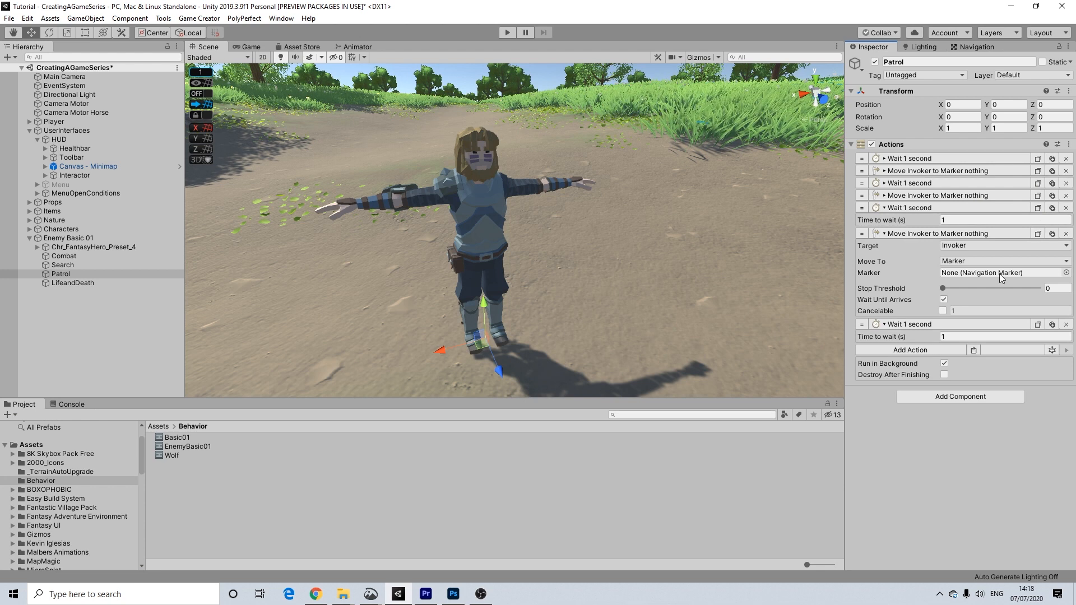
left_click(971, 348)
Add a Restart Actions action at the end of Patrol's list and collapse the expanded entries above it
left_click(910, 438)
type("res")
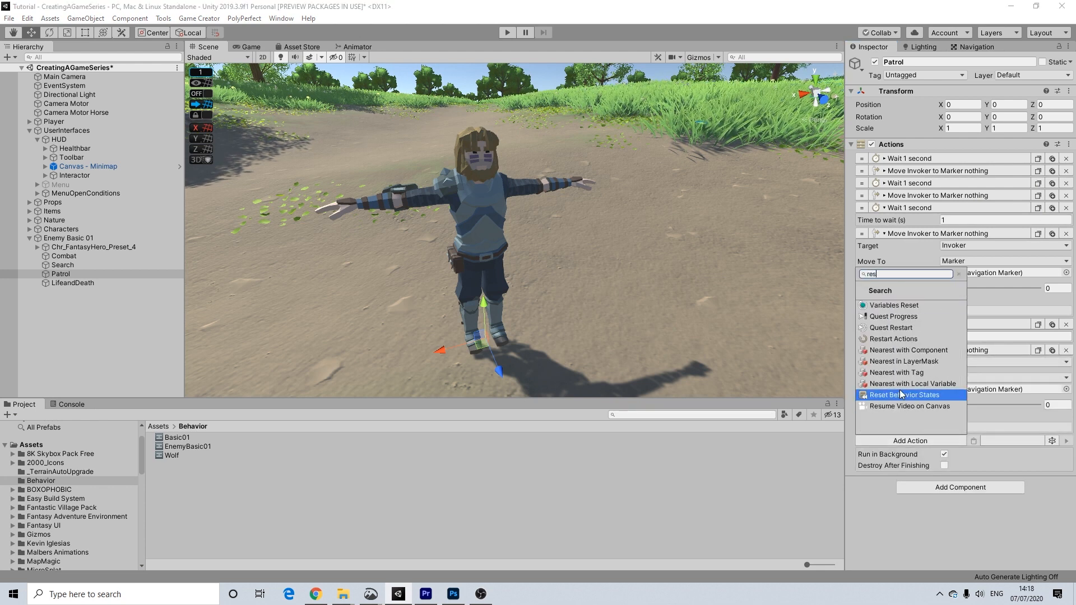
left_click(895, 340)
left_click(900, 230)
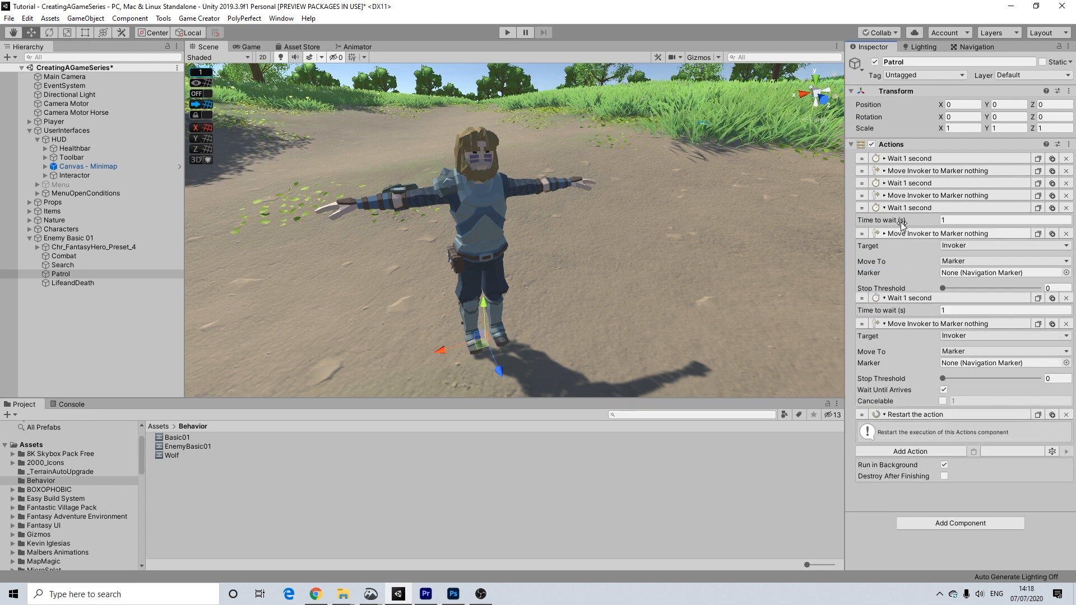
left_click(899, 210)
left_click(905, 232)
left_click(908, 242)
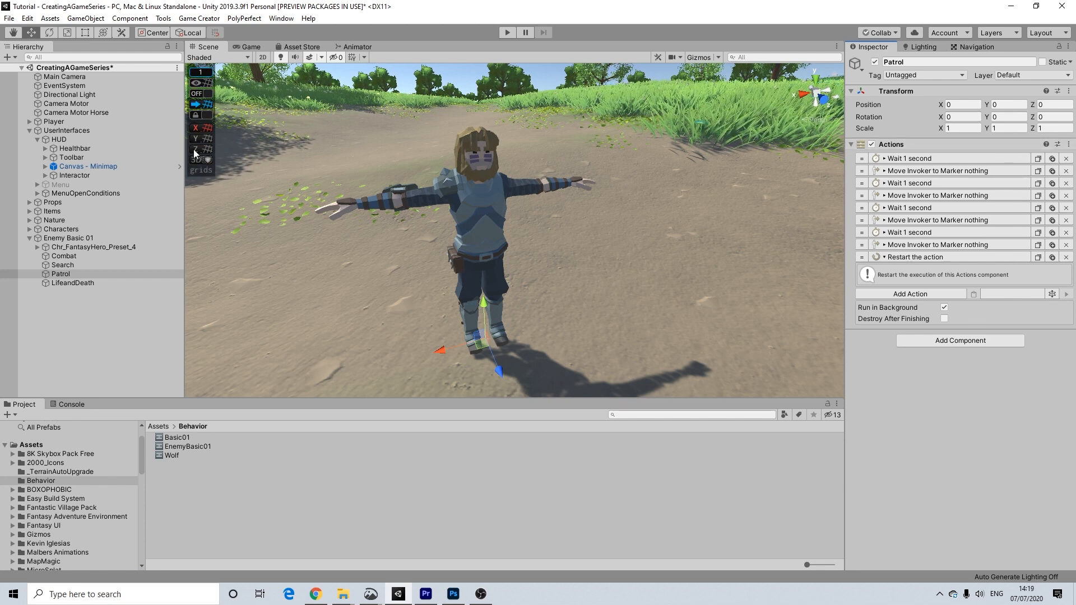
scroll(530, 282, "down", 3)
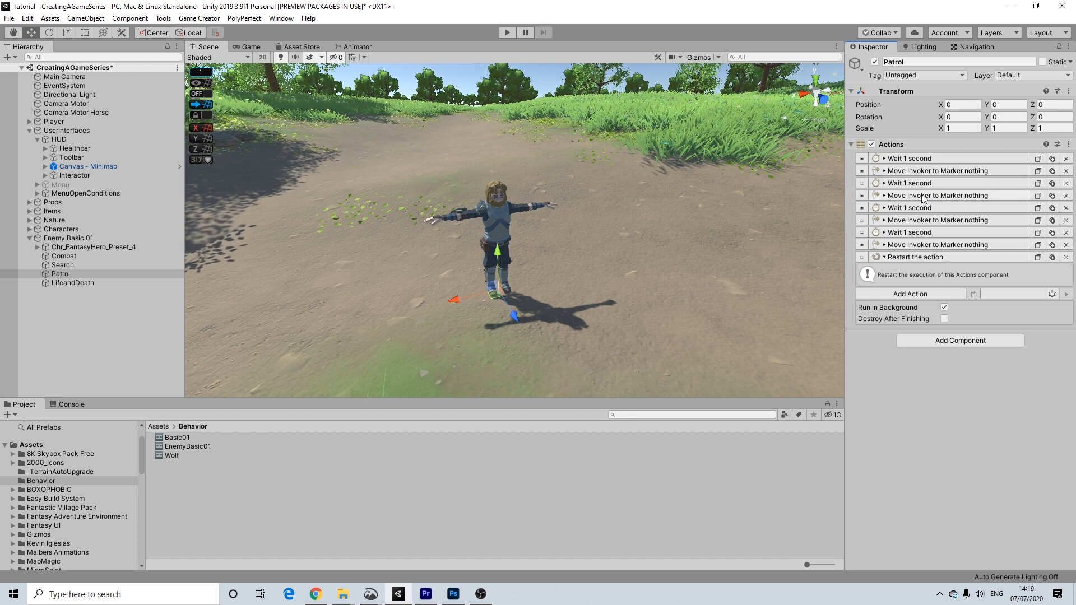
left_click(961, 196)
left_click(959, 196)
scroll(525, 222, "up", 3)
scroll(503, 244, "down", 4)
middle_click_drag(503, 243, 533, 250)
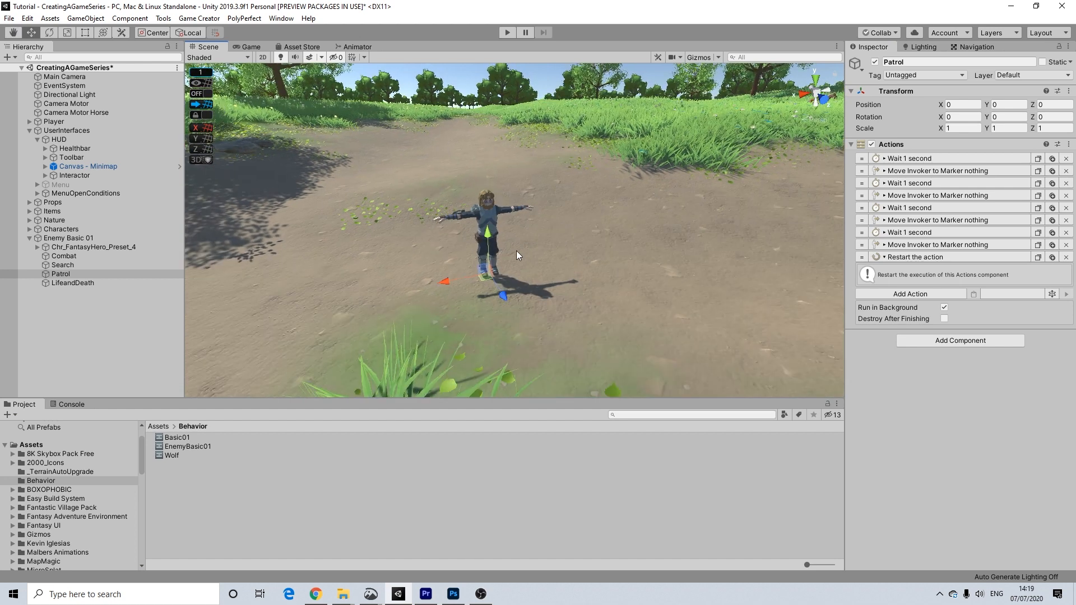
Create an empty child object under Patrol and name it PatrolArea
right_click(56, 274)
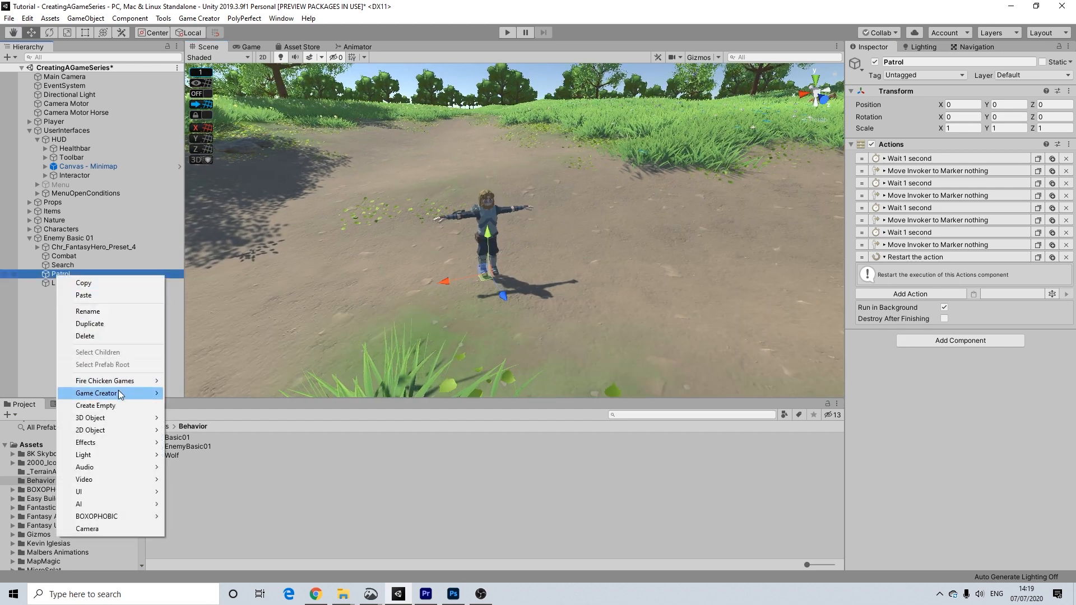
left_click(99, 406)
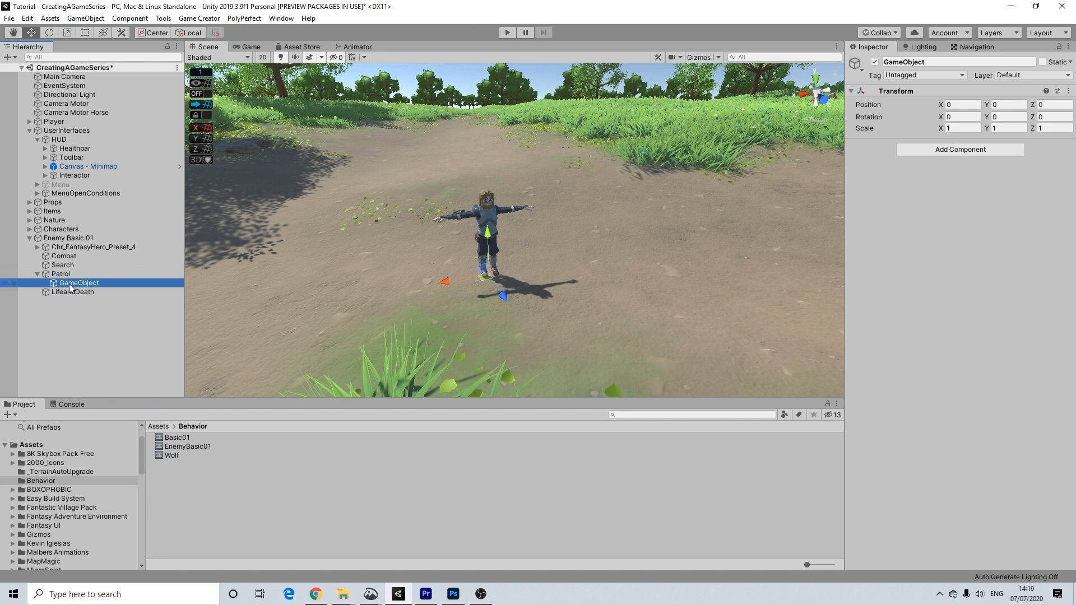
left_click(907, 62)
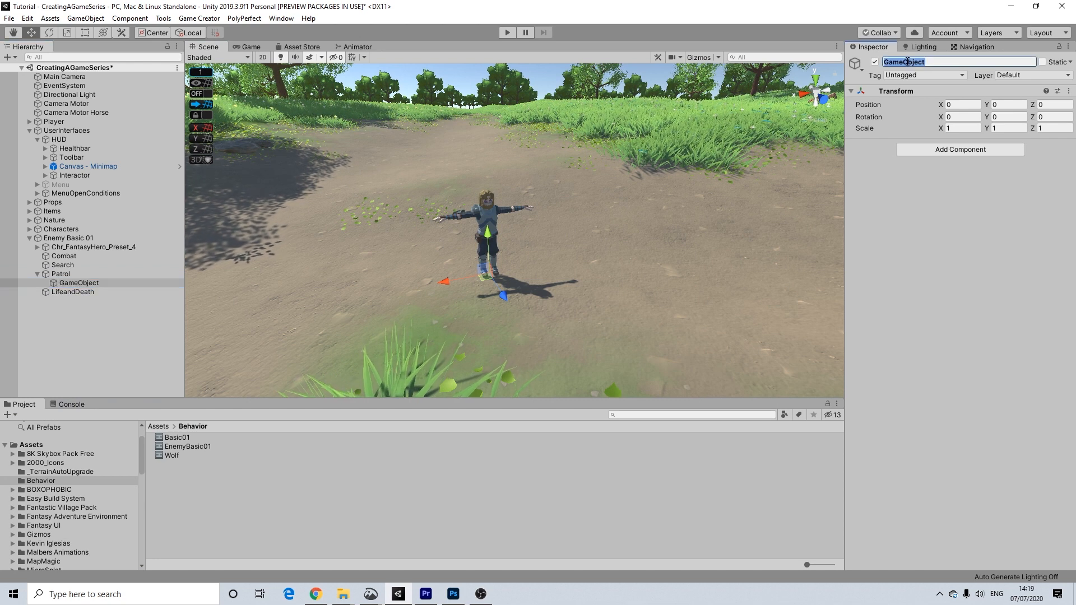
type("PatrolArea")
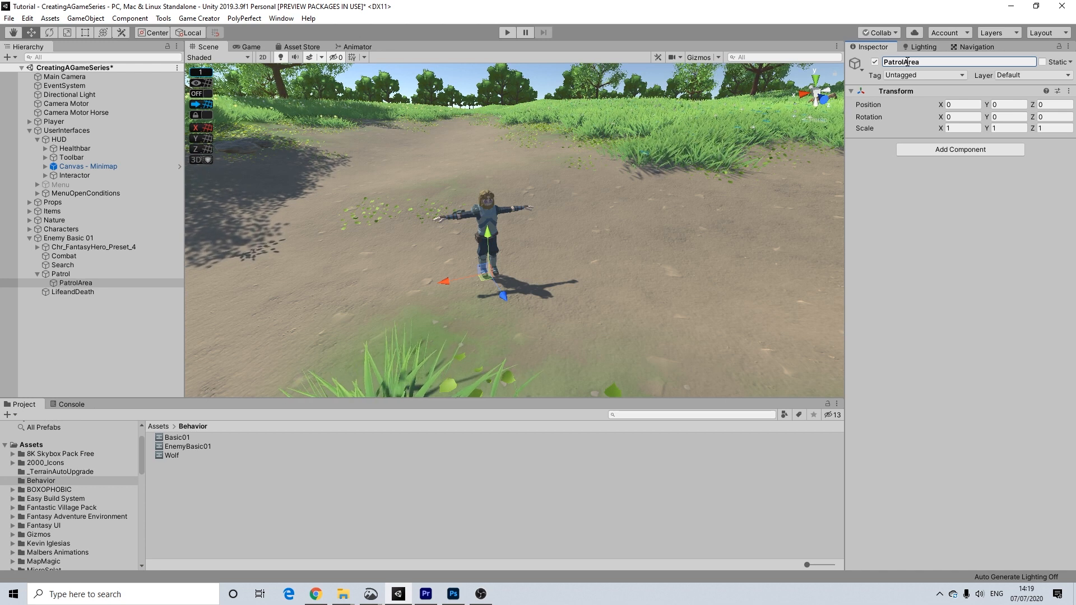
Add a Game Creator marker as a child of PatrolArea
right_click(86, 284)
mouse_move(169, 405)
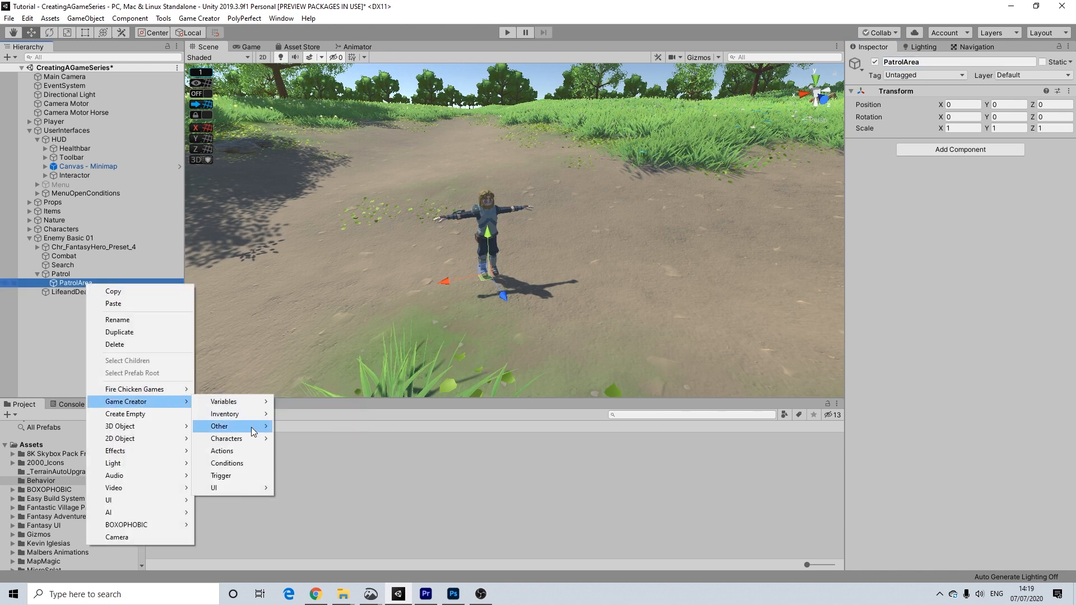
mouse_move(261, 432)
left_click(301, 451)
left_click(75, 283)
right_click(75, 283)
left_click(66, 291)
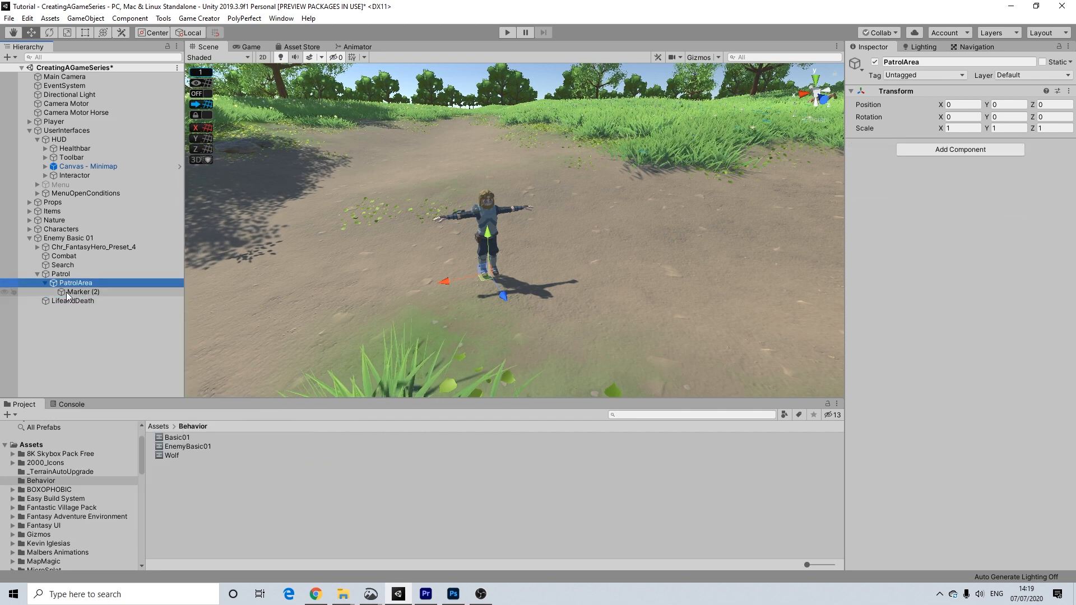
Rename the new marker object under PatrolArea to Marker
right_click(93, 294)
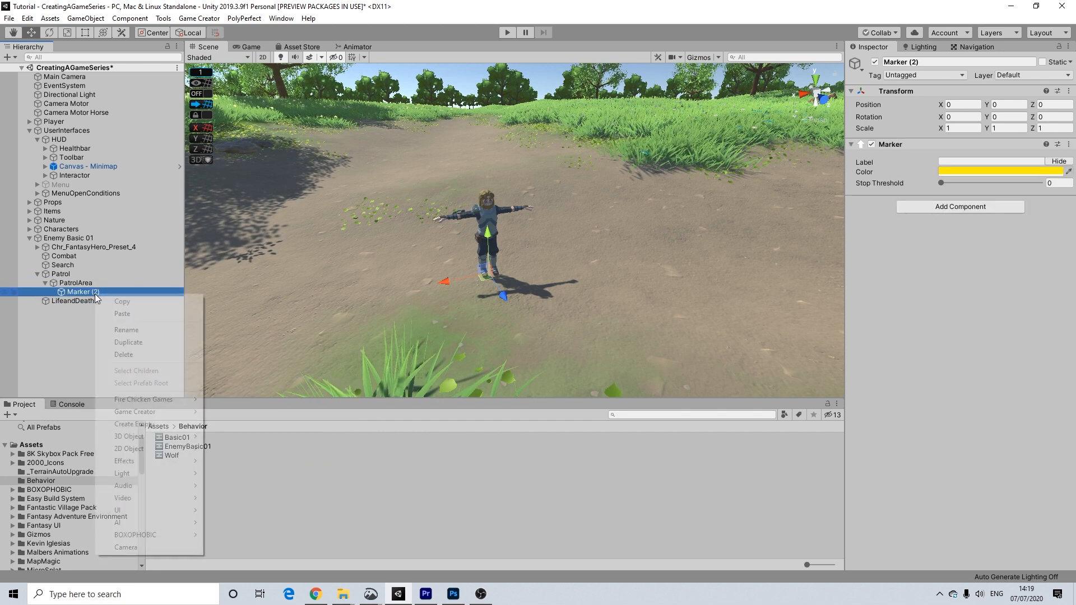
left_click(133, 332)
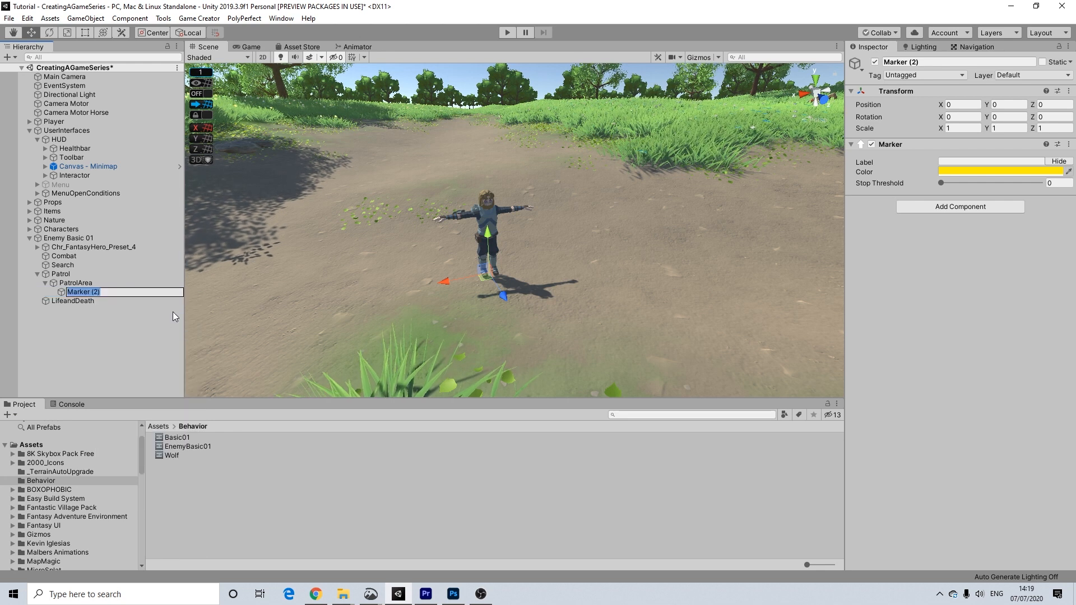
type("Marker")
key("Return")
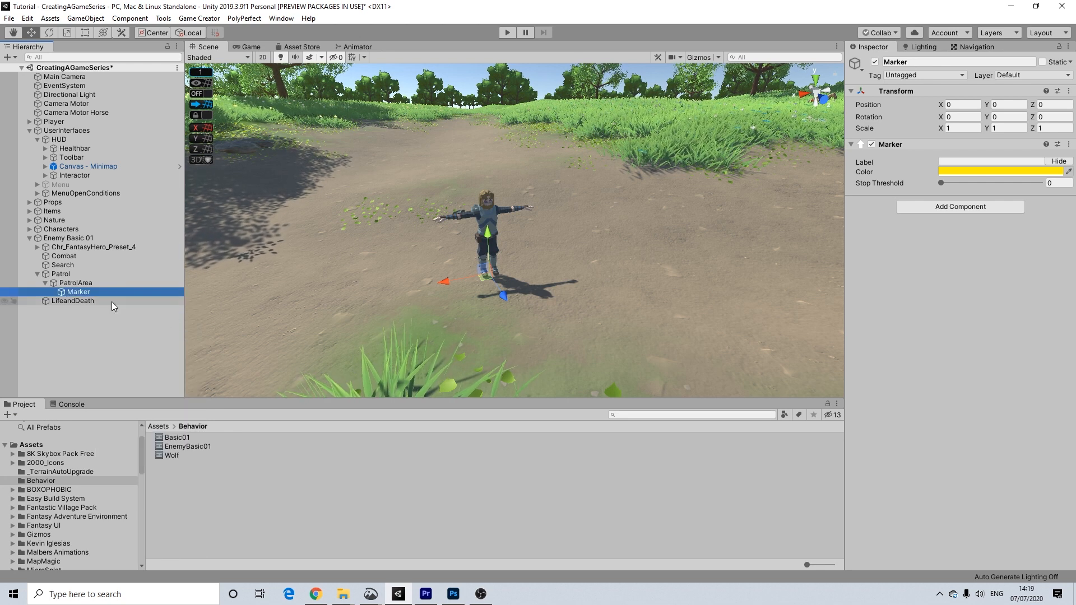
Turn on the scene gizmos and raise Marker to a Y position of about 0.93
left_click(698, 59)
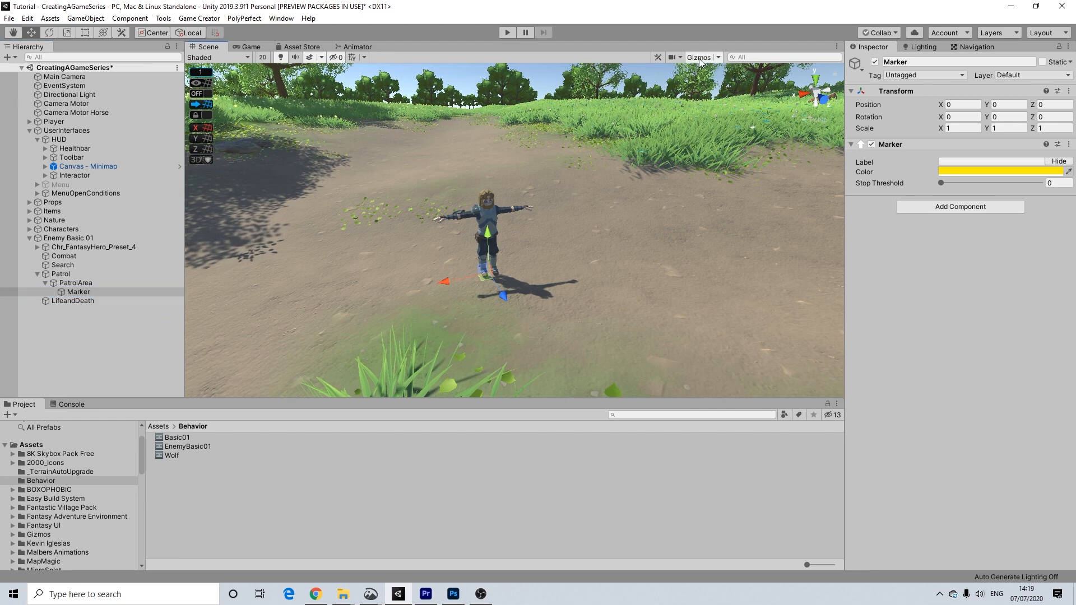
mouse_move(463, 277)
left_mouse_down("alt")
mouse_move(514, 211)
mouse_move(511, 233)
mouse_move(494, 213)
mouse_move(473, 226)
mouse_move(474, 202)
left_mouse_up("alt")
key("w")
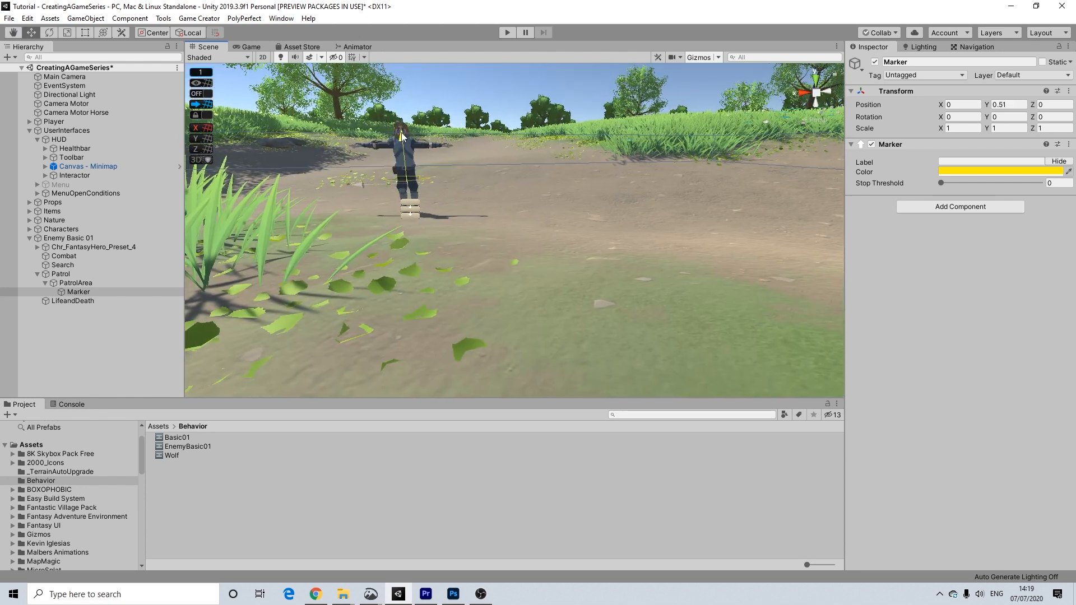
left_click_drag(401, 110, 459, 207)
scroll(474, 253, "down", 3)
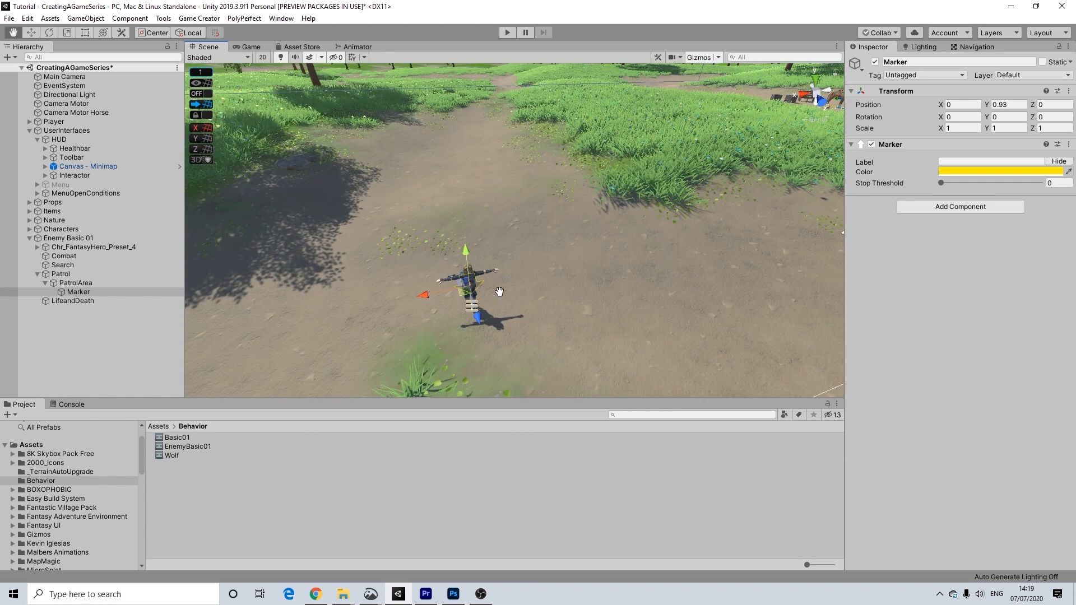
middle_click_drag(500, 290, 504, 268)
Duplicate Marker three times within PatrolArea
left_click(77, 291)
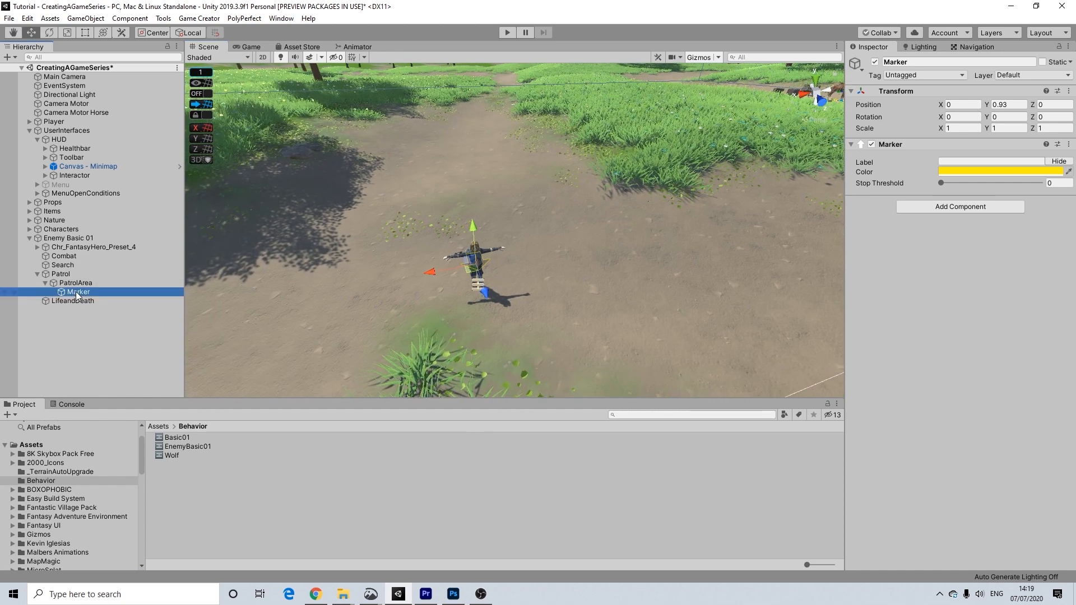
key("ctrl+d")
key("ctrl+d")
key("ctrl+d")
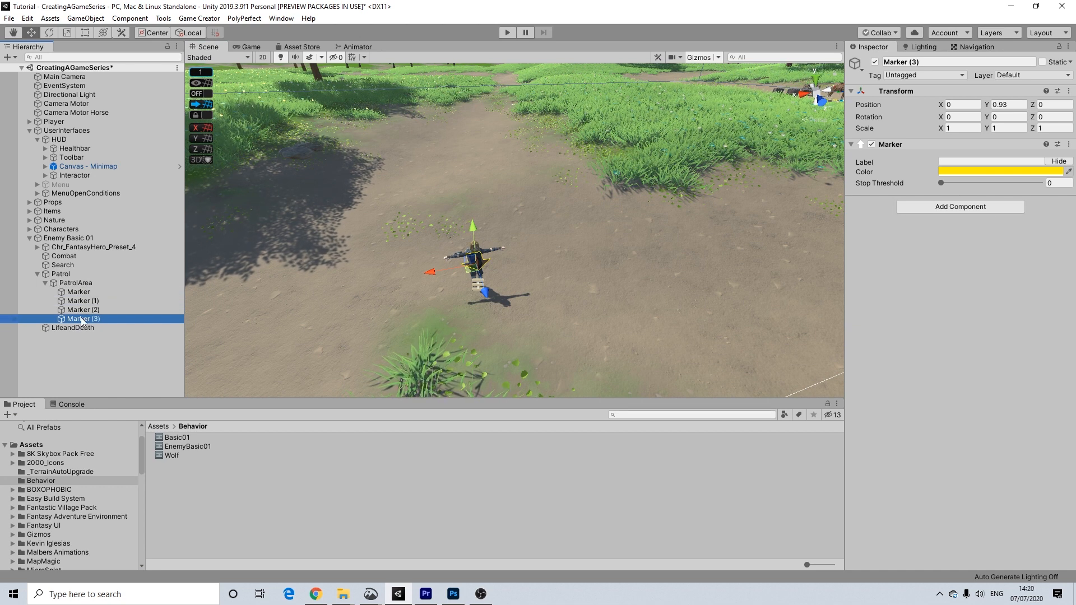
Assign Marker (1) as the destination of Patrol's first move action, replacing an initial assignment of Marker, and collapse that action
left_click(77, 283)
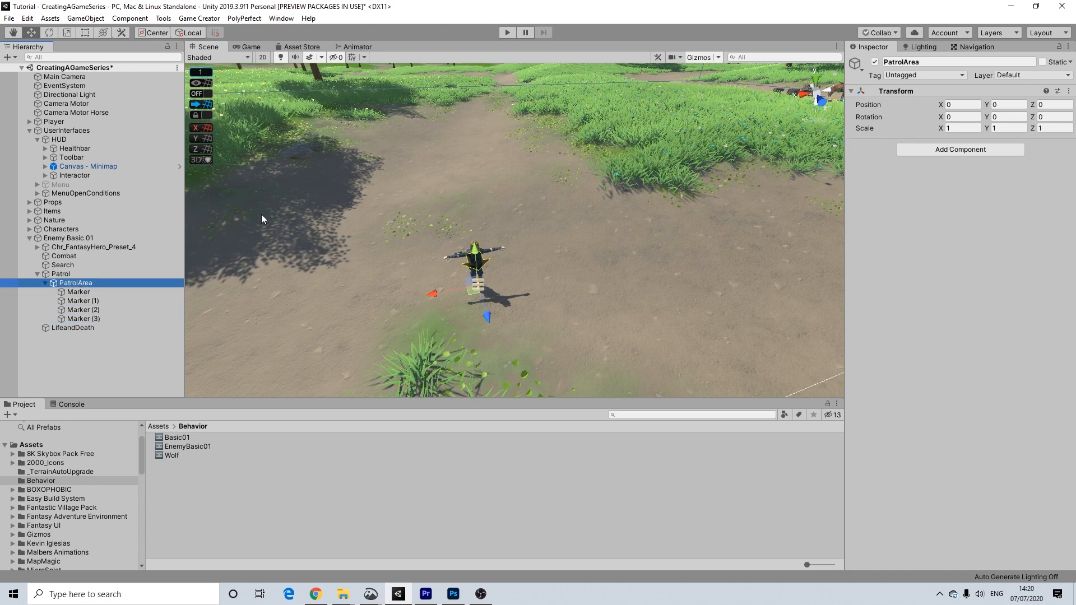
left_click(72, 275)
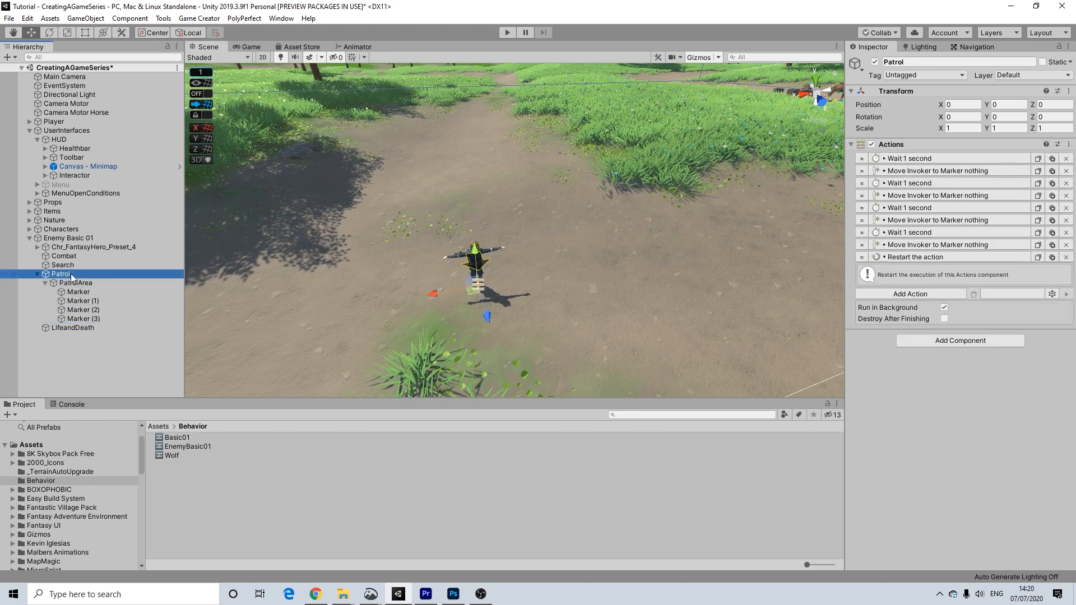
left_click(927, 170)
left_click_drag(78, 292, 580, 290)
left_click_drag(951, 215, 953, 217)
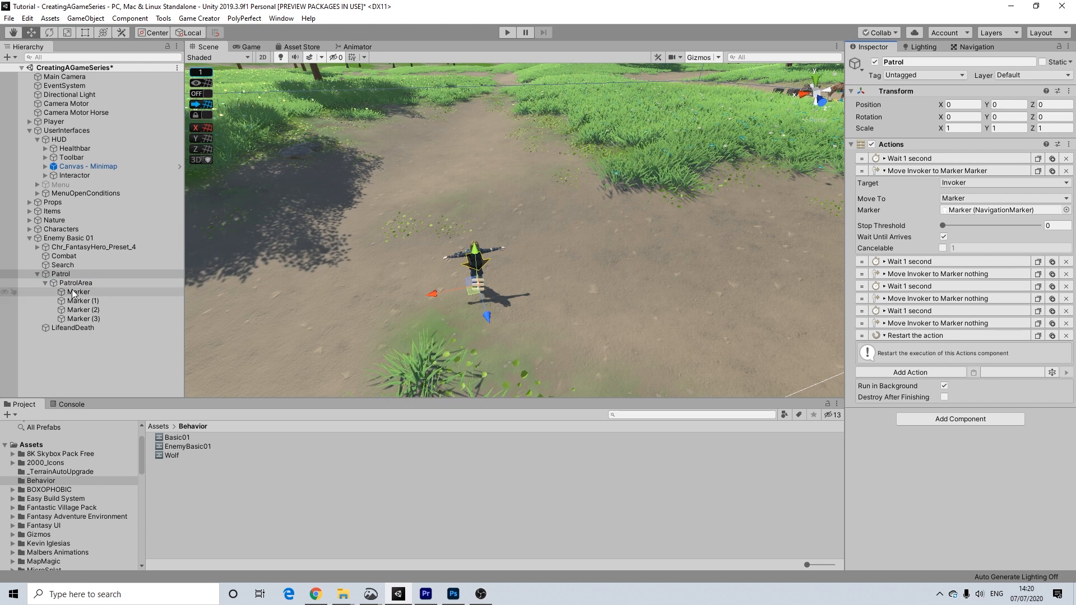
mouse_move(73, 301)
left_mouse_down()
mouse_move(973, 233)
mouse_move(961, 211)
left_mouse_up()
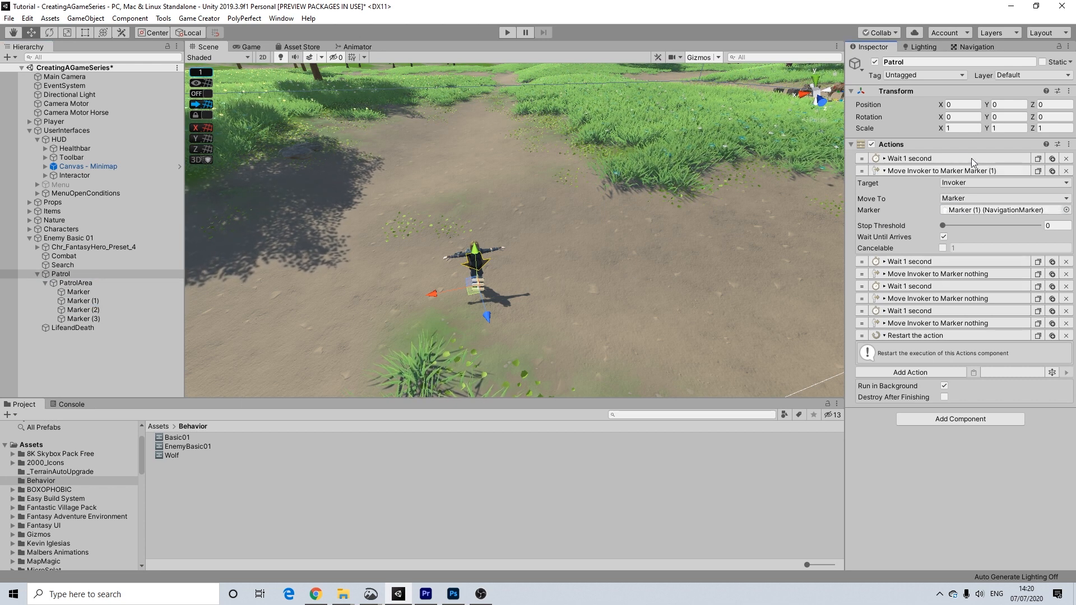
left_click(941, 171)
Assign Marker (2) to Patrol's second move action and Marker (3) to its third move action
left_click(941, 195)
mouse_move(78, 309)
left_mouse_down()
mouse_move(947, 246)
mouse_move(971, 197)
left_mouse_up()
left_click(970, 198)
left_click(952, 219)
left_click(106, 320)
mouse_move(105, 320)
left_mouse_down()
mouse_move(987, 274)
mouse_move(984, 260)
left_mouse_up()
left_click(932, 220)
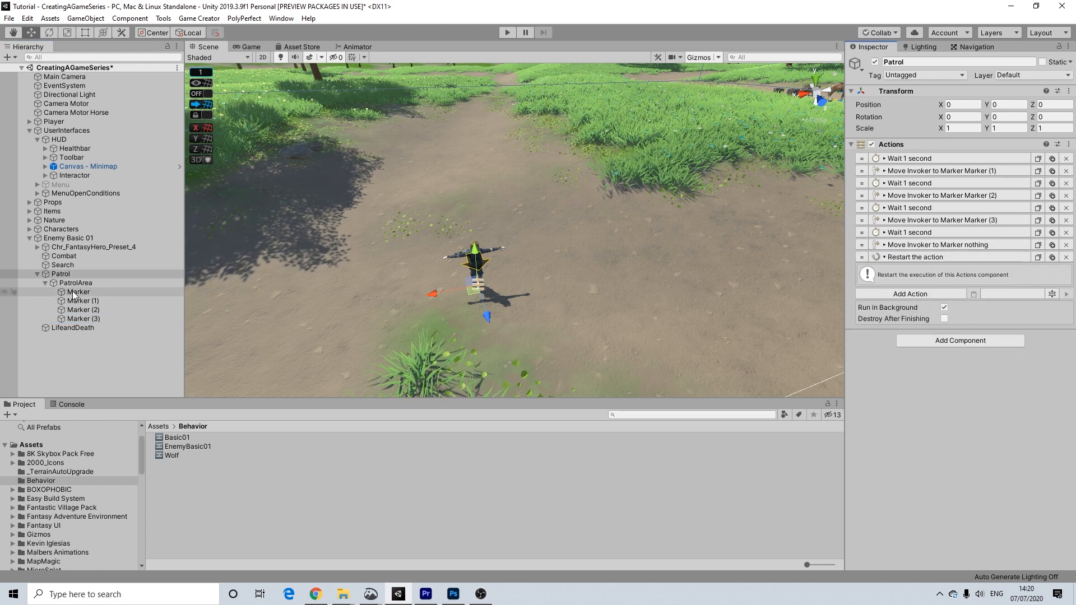
Assign Marker as the destination of Patrol's fourth and last move action
left_click(939, 250)
left_click(97, 292)
left_click_drag(97, 292, 1003, 284)
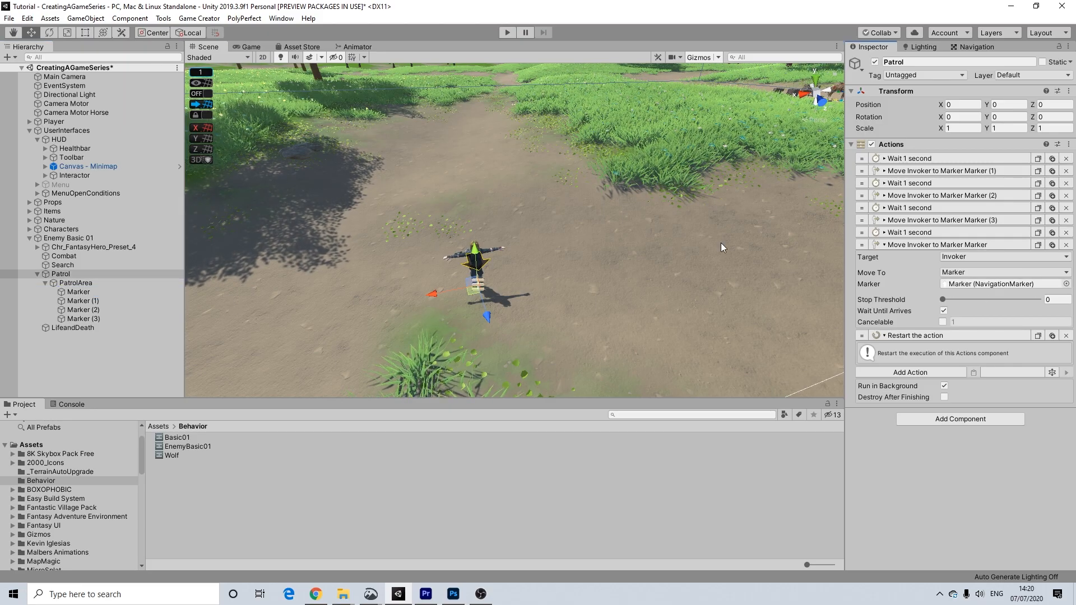
Move Marker (1) away from the enemy character to a separate patrol point on the dirt ground
left_click_drag(580, 229, 261, 238, "alt")
middle_click_drag(262, 237, 619, 270)
left_click(81, 292)
left_click(82, 301)
mouse_move(497, 239)
left_mouse_down()
mouse_move(375, 267)
mouse_move(315, 268)
left_mouse_up()
scroll(422, 307, "down", 3)
mouse_move(422, 307)
middle_mouse_down()
mouse_move(514, 250)
mouse_move(493, 257)
middle_mouse_up()
mouse_move(430, 159)
left_mouse_down()
mouse_move(505, 223)
mouse_move(490, 196)
mouse_move(499, 216)
left_mouse_up()
Move Marker (2) across the grass to about X 7.86, Z 22.82 and rotate it about 75 degrees around Y
left_click(84, 309)
left_click_drag(377, 173, 291, 193)
mouse_move(268, 190)
middle_mouse_down()
mouse_move(387, 202)
mouse_move(387, 218)
middle_mouse_up()
mouse_move(387, 221)
left_mouse_down()
mouse_move(372, 168)
mouse_move(325, 204)
mouse_move(270, 204)
left_mouse_up()
left_click(49, 33)
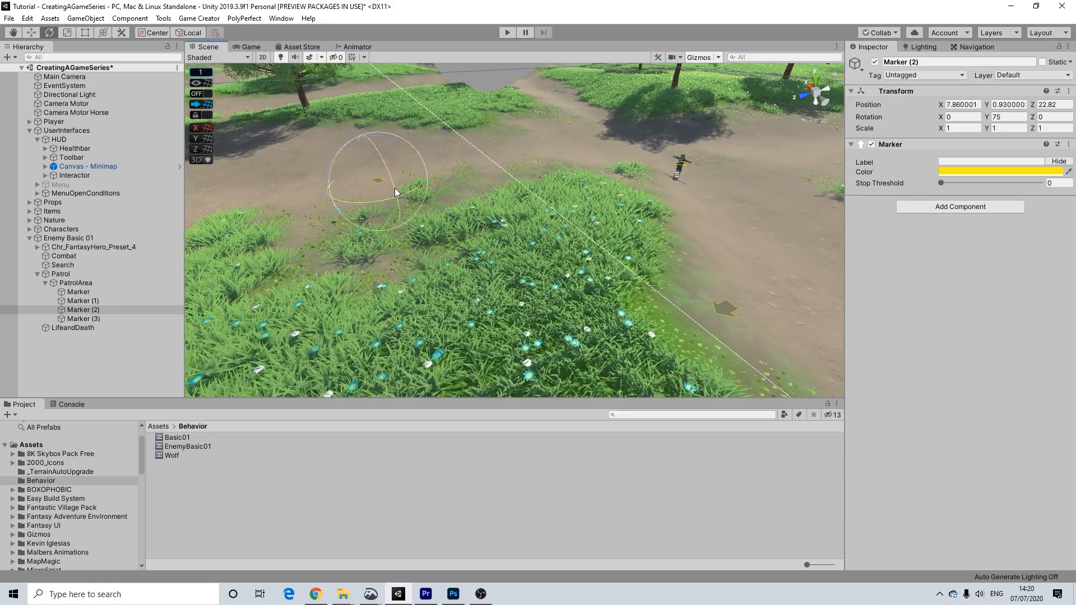
left_click_drag(544, 191, 232, 227, "alt")
left_click_drag(499, 129, 795, 183, "alt")
Move Marker (3) away from the enemy to about X 24.34, Z 10.42 and rotate it to -135 degrees around Y
left_click(84, 318)
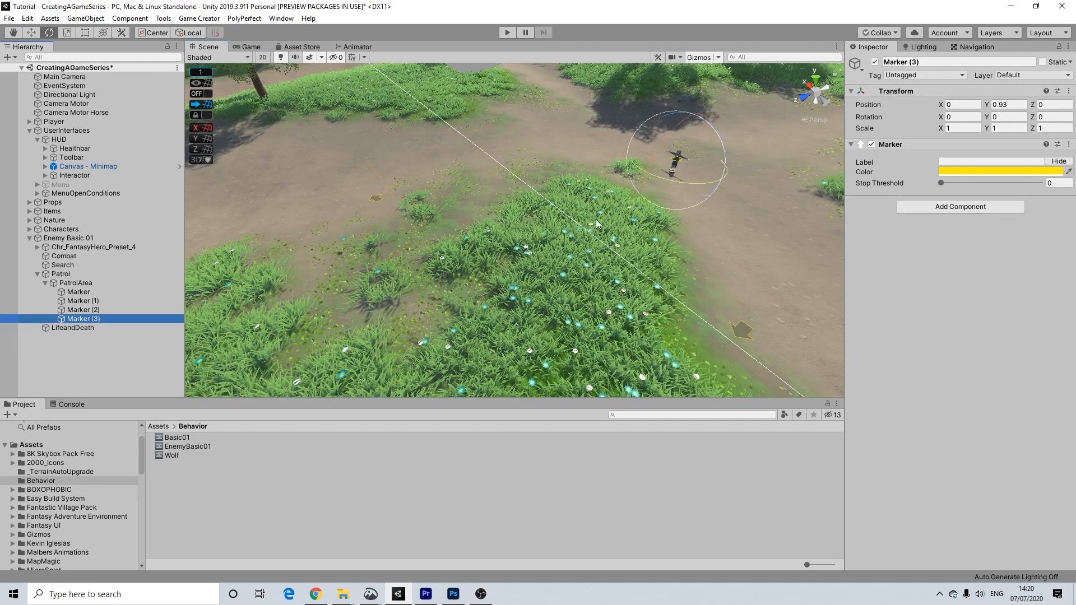
key("w")
mouse_move(639, 144)
left_mouse_down()
mouse_move(493, 58)
mouse_move(412, 130)
mouse_move(621, 90)
mouse_move(682, 67)
mouse_move(628, 109)
left_mouse_up()
left_click(50, 32)
scroll(527, 132, "down", 6)
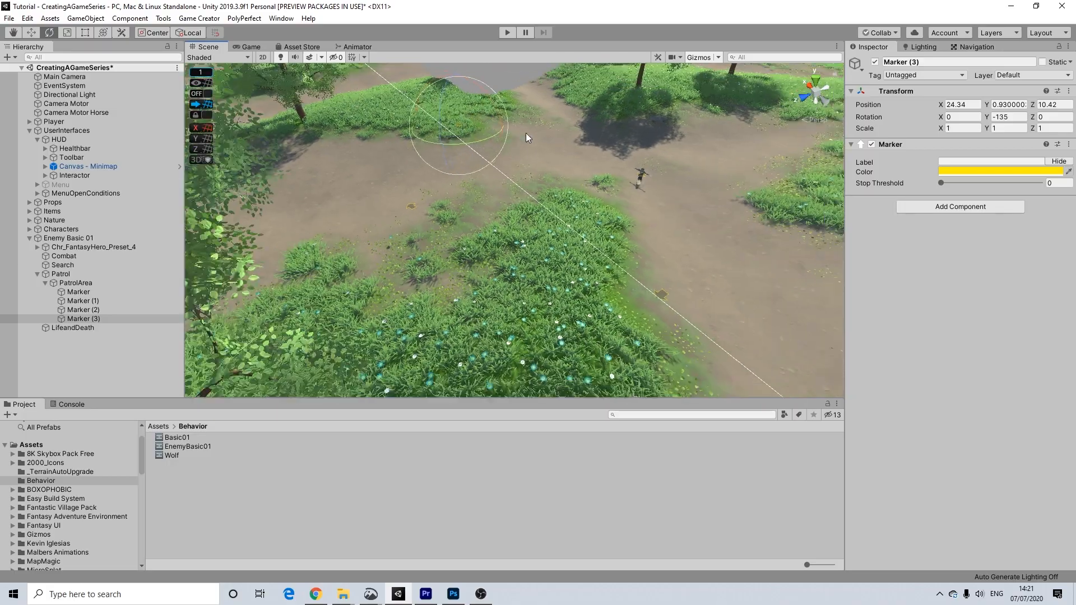
Examine the patrol markers' placement around the enemy from several angles, including the PatrolArea parent object
middle_click_drag(526, 133, 523, 153)
left_click_drag(523, 153, 469, 133, "alt")
scroll(474, 159, "up", 7)
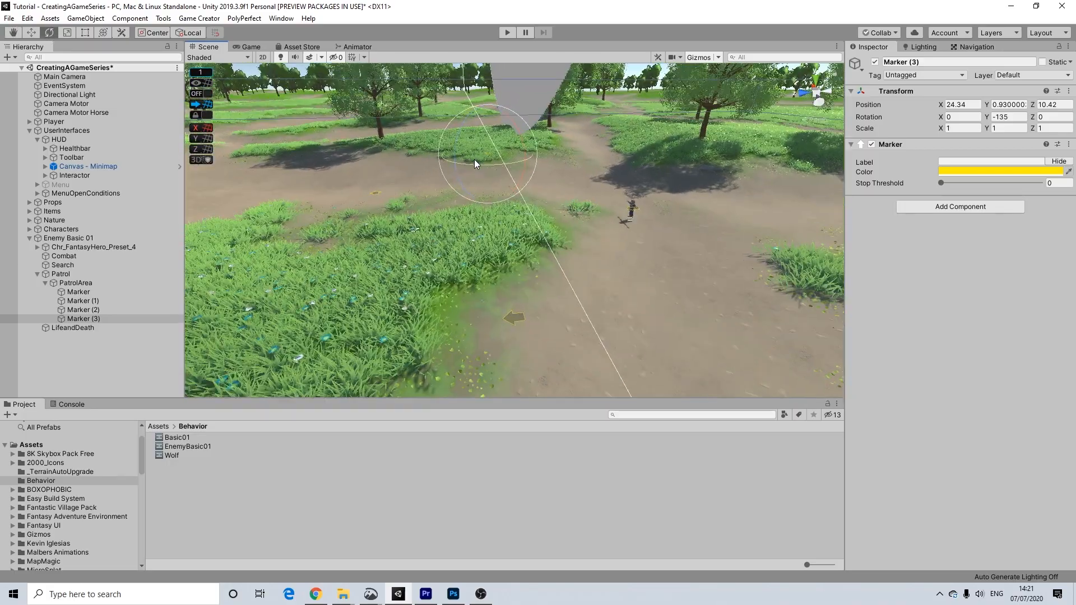
middle_click_drag(474, 159, 473, 179)
left_click(243, 70)
mouse_move(571, 168)
left_mouse_down("alt")
mouse_move(535, 172)
mouse_move(796, 224)
mouse_move(952, 185)
left_mouse_up("alt")
scroll(519, 183, "up", 5)
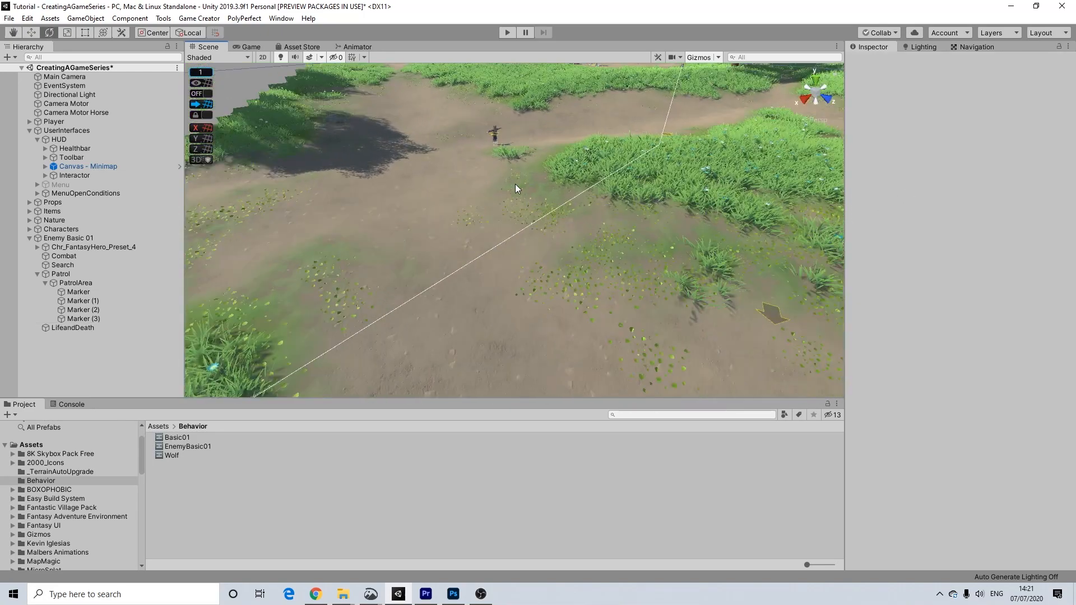
left_click_drag(421, 213, 578, 210, "alt")
scroll(580, 214, "down", 3)
scroll(581, 216, "up", 3)
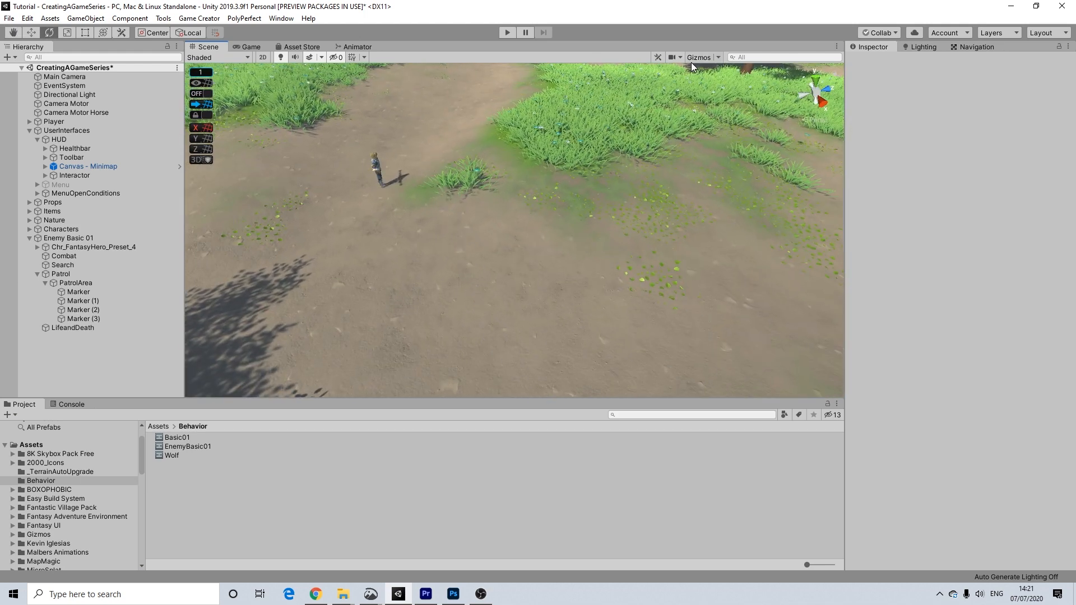
left_click_drag(695, 90, 519, 147, "alt")
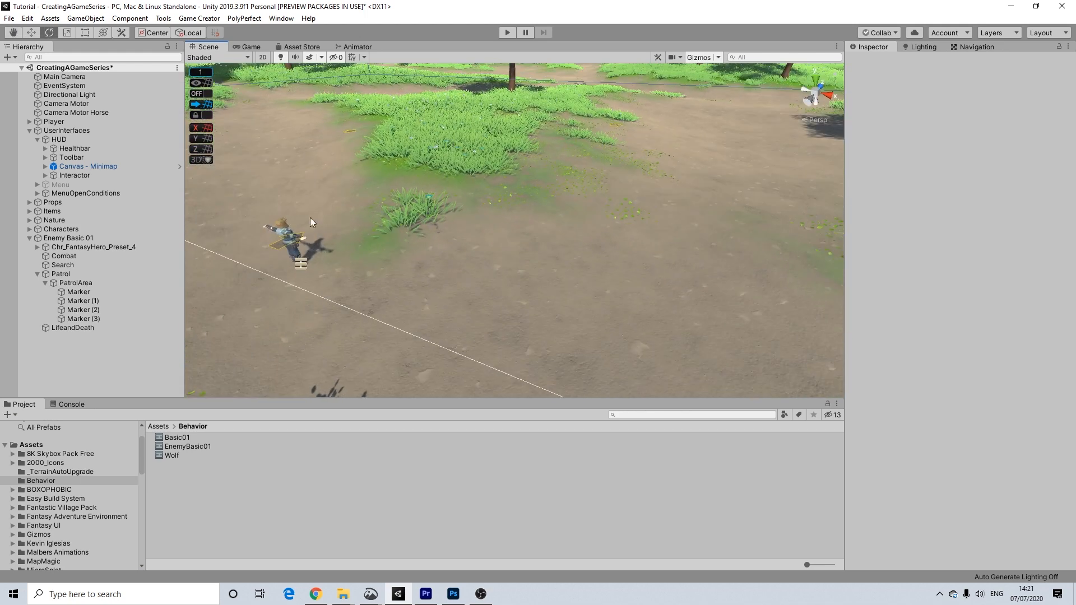
left_click_drag(310, 218, 385, 221, "alt")
left_click_drag(423, 251, 409, 185, "alt")
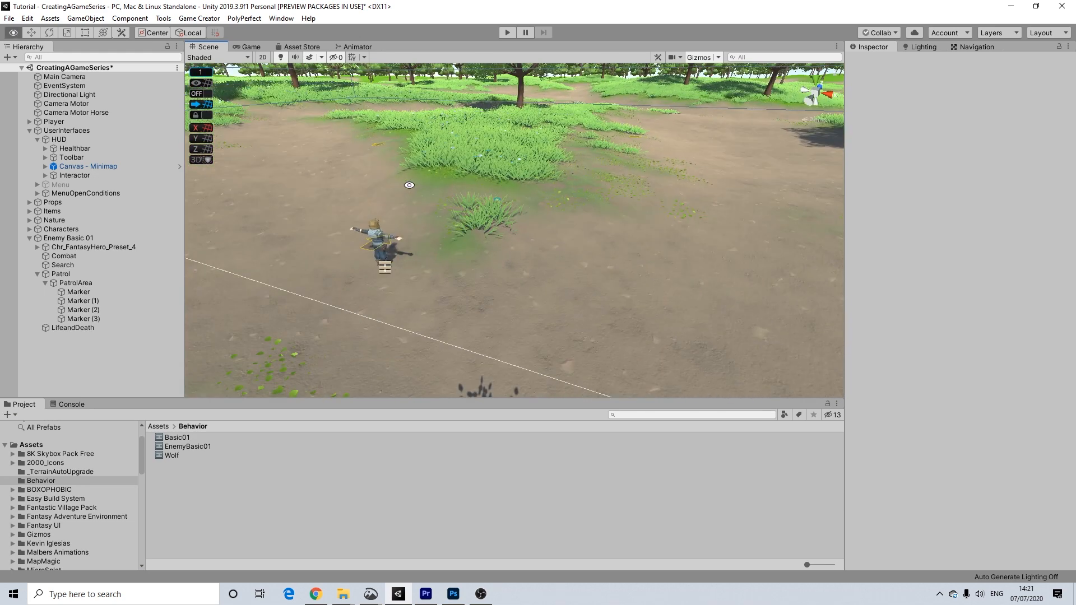
left_click(75, 283)
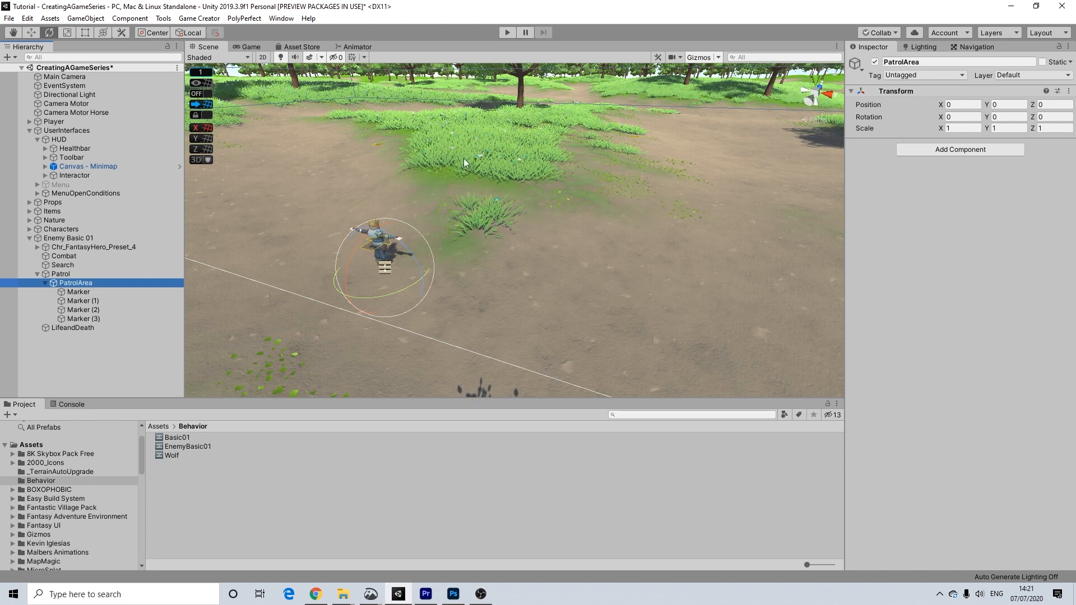
scroll(469, 171, "down", 5)
middle_click_drag(469, 173, 476, 173)
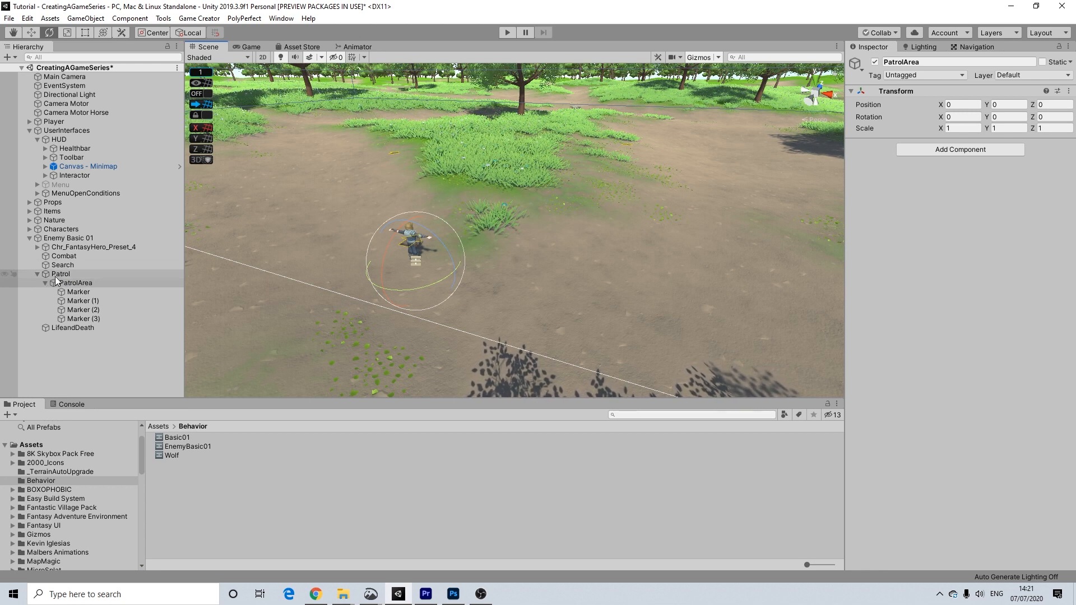
Add a Behavior component to Enemy Basic 01 and assign EnemyBasic01 as its behavior graph
left_click(53, 237)
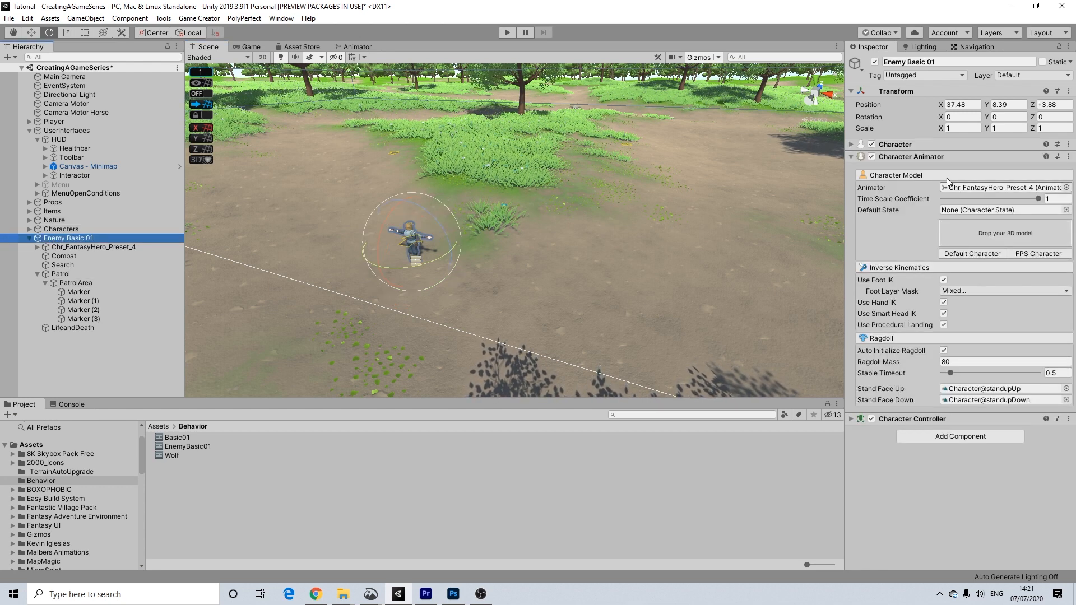
left_click(926, 156)
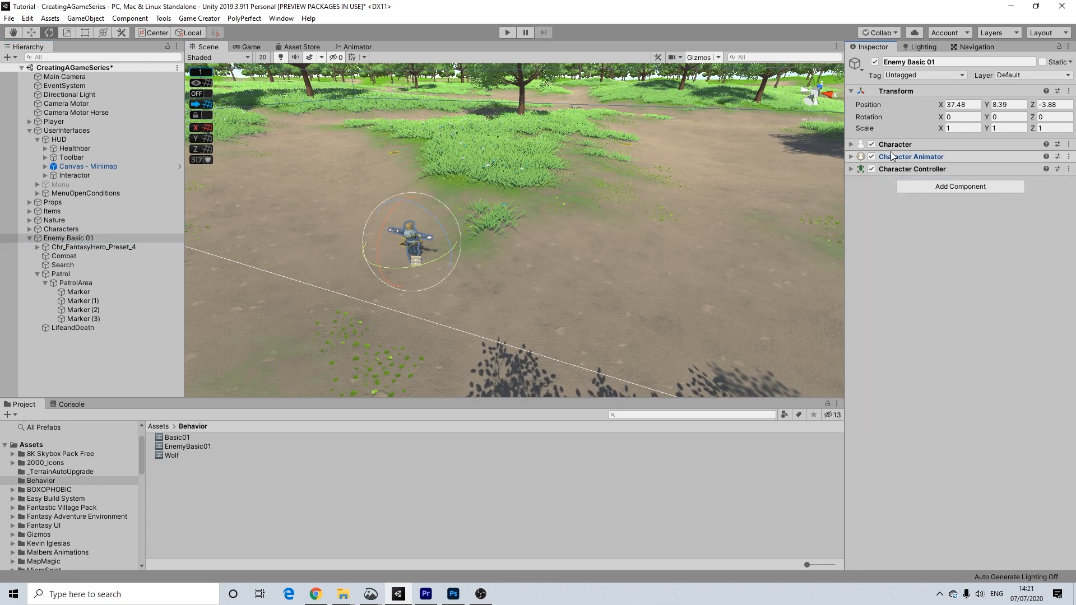
left_click(912, 185)
type("behav")
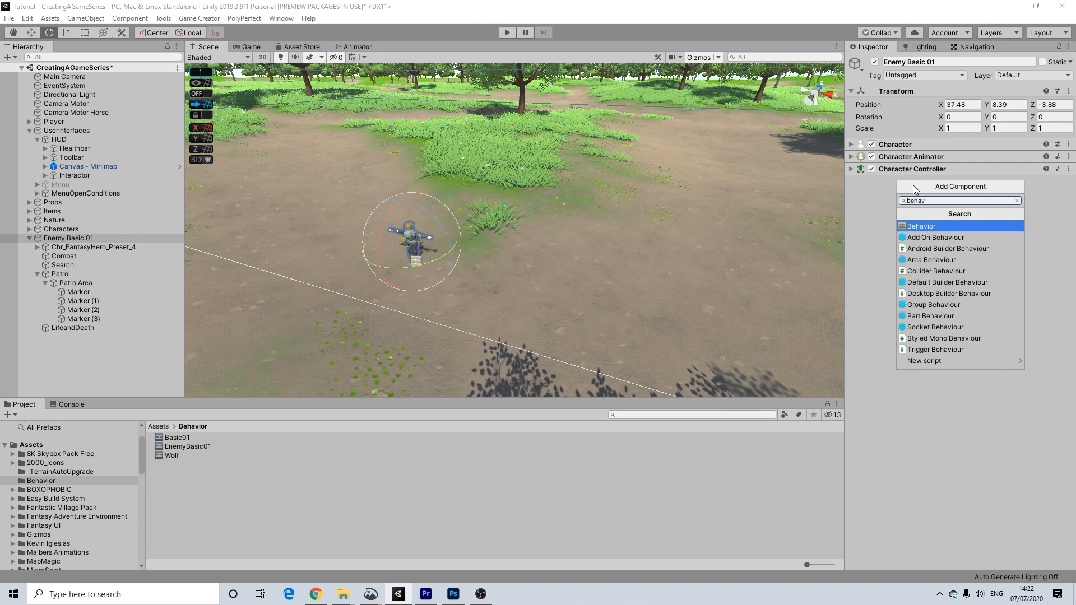
key("Return")
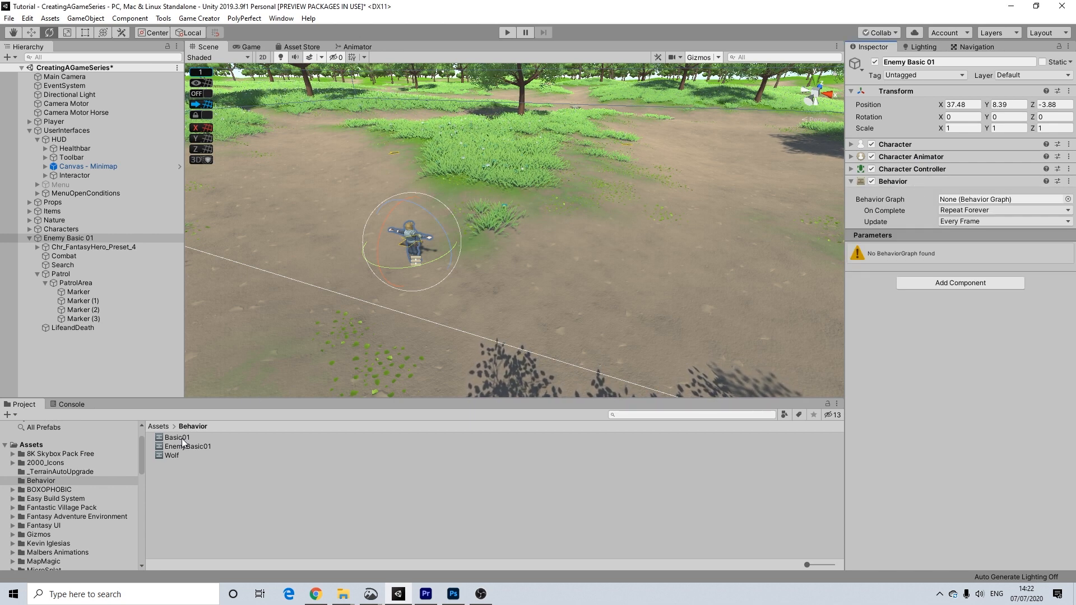
left_click_drag(180, 446, 957, 204)
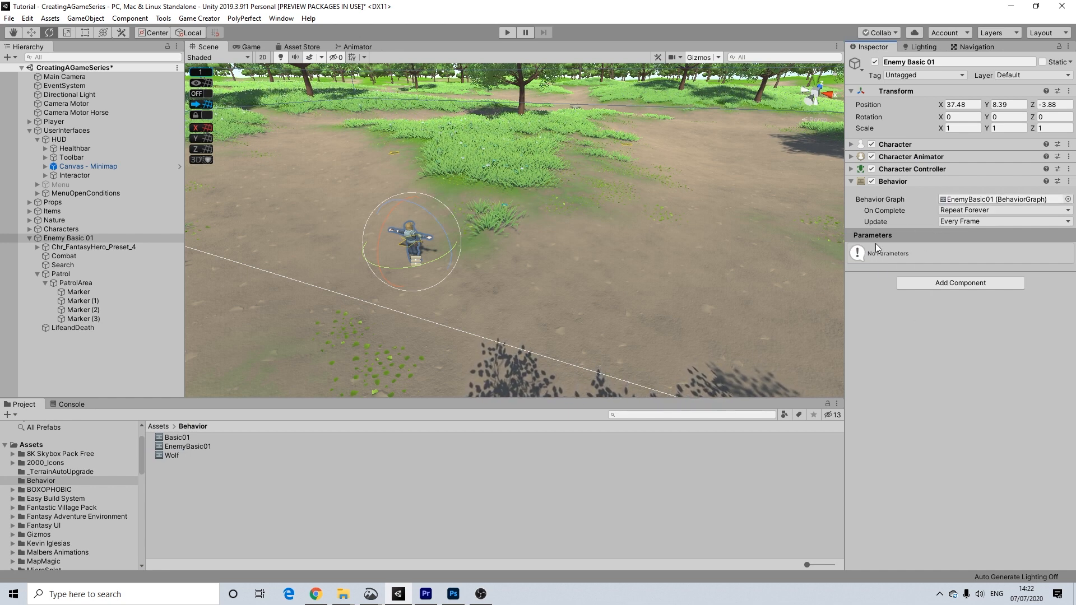
Add a Perception component to Enemy Basic 01 and collapse the Behavior component
left_click(923, 278)
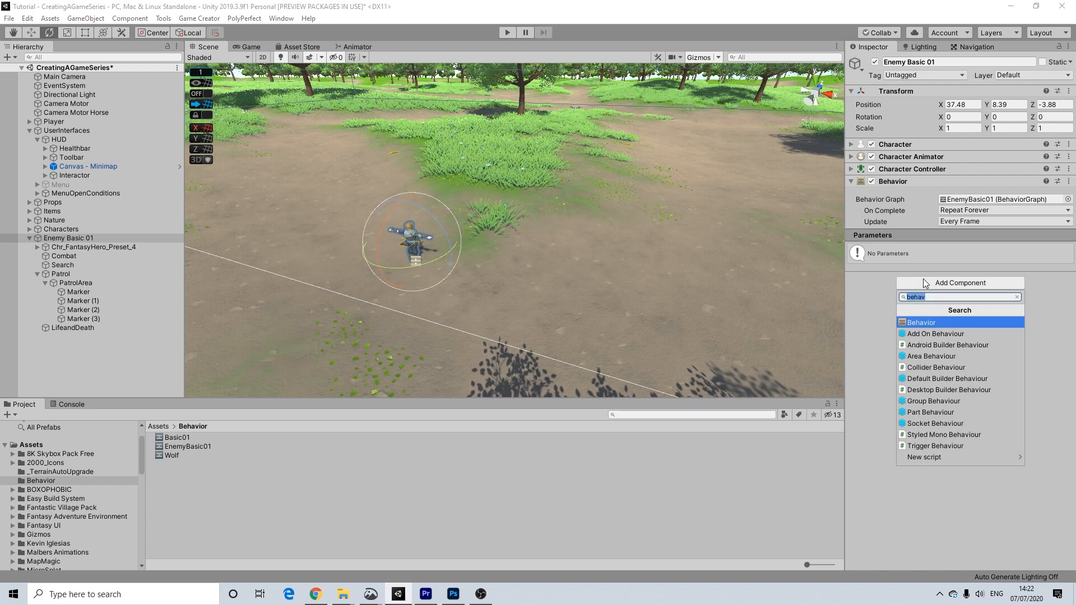
type("per")
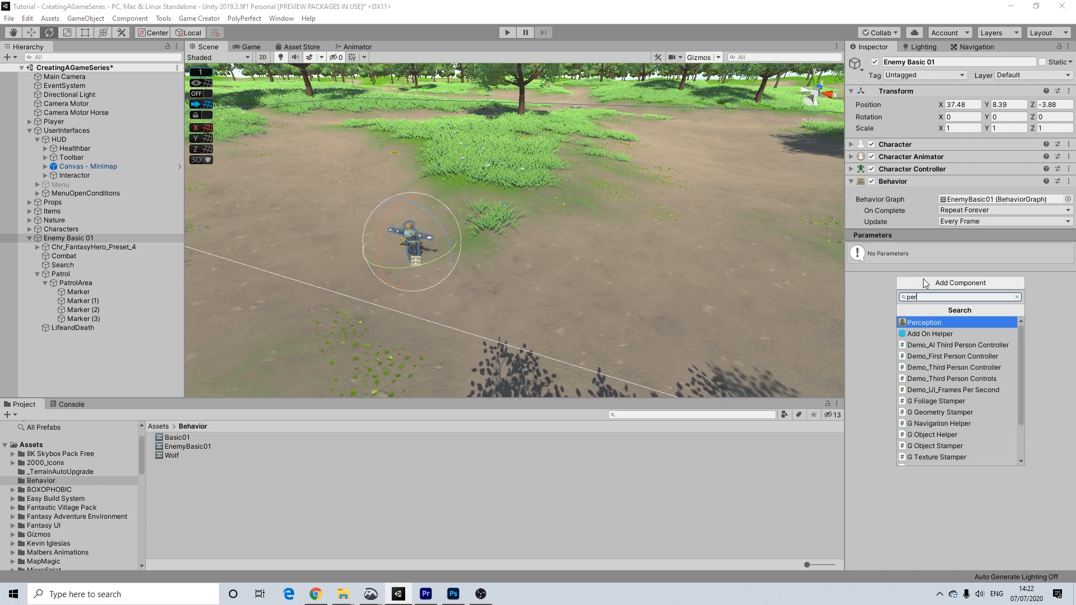
key("Return")
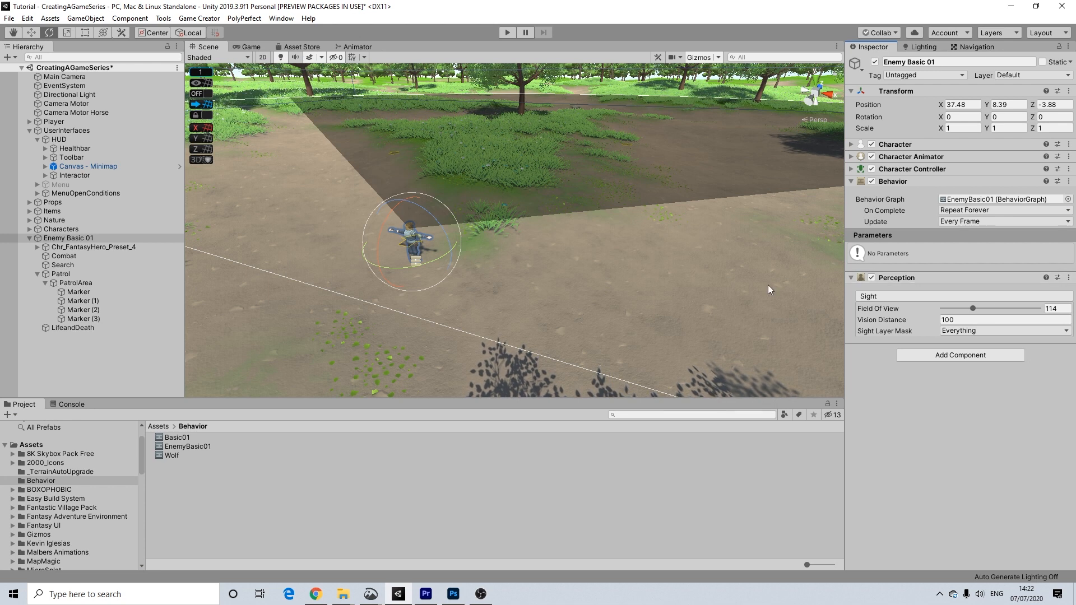
left_click(907, 184)
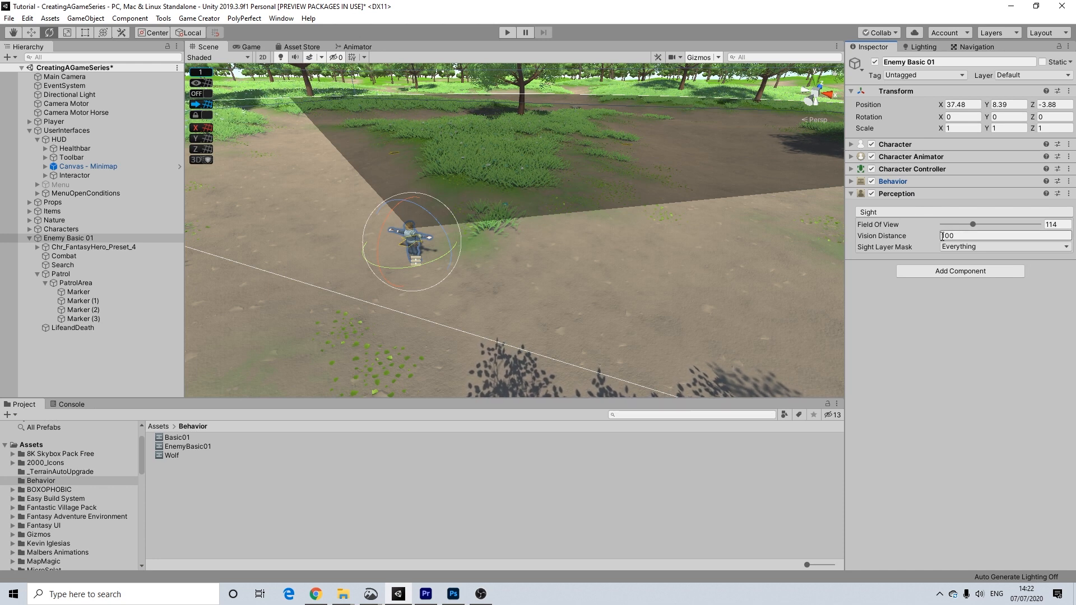
left_click(973, 246)
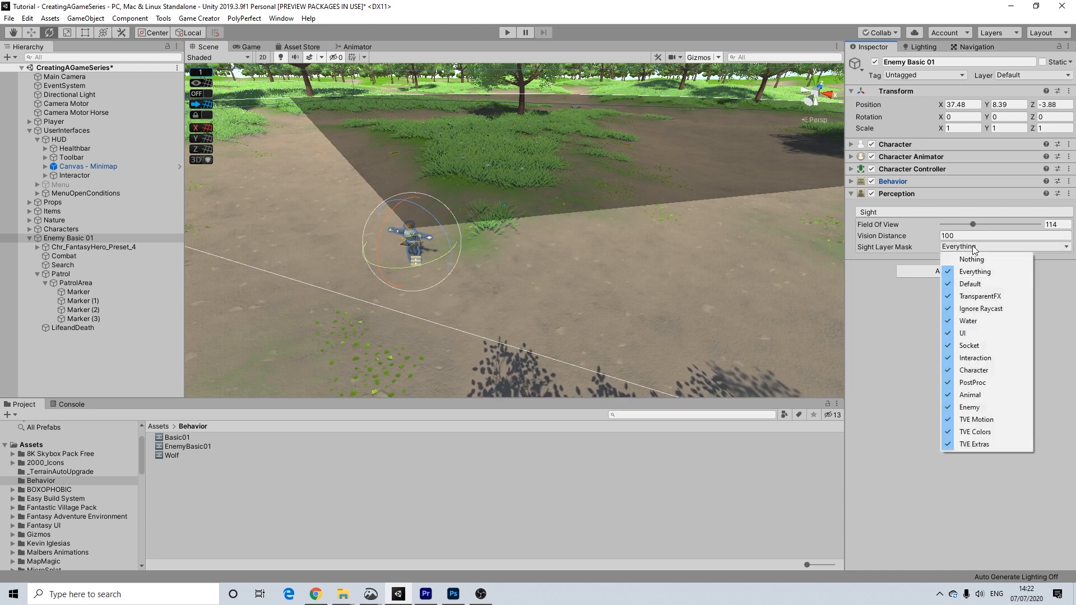
left_click(978, 250)
left_click(979, 247)
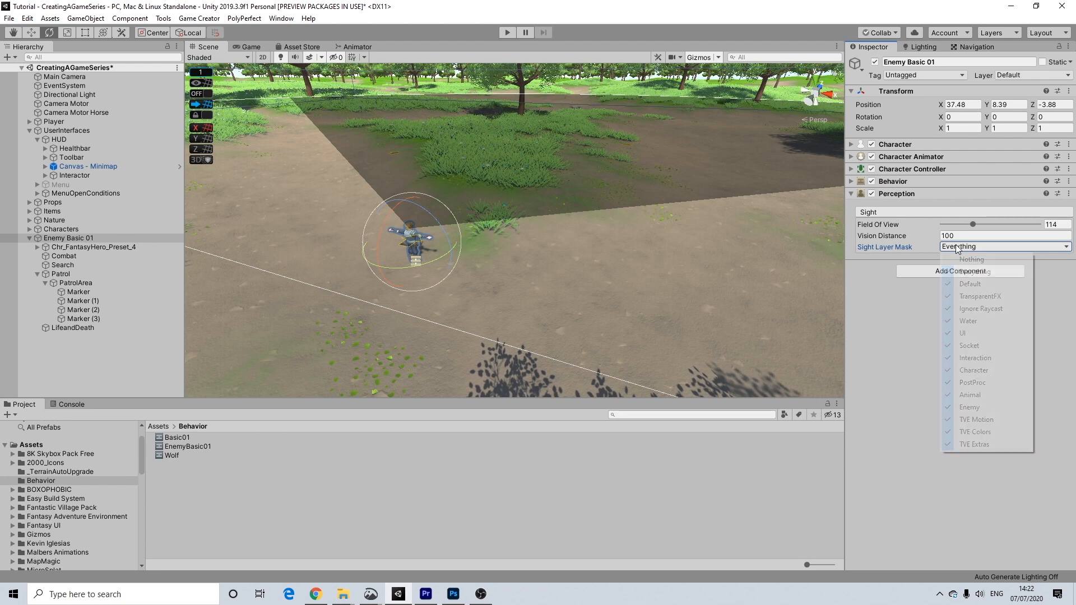
left_click(896, 326)
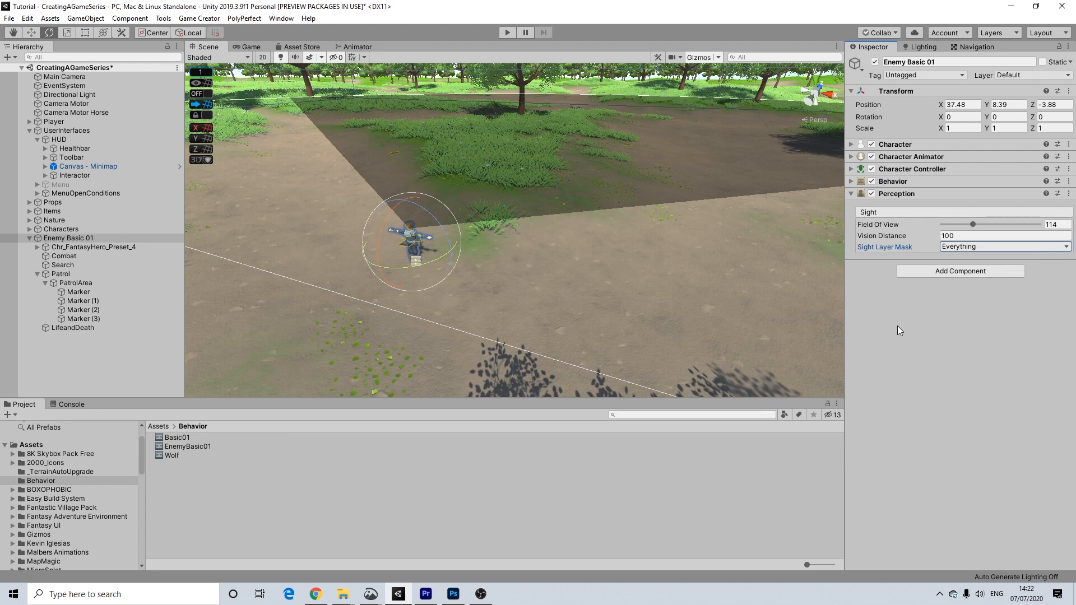
Set the Vision Distance of Enemy Basic 01's Perception component to 20
left_click(971, 238)
scroll(634, 195, "down", 8)
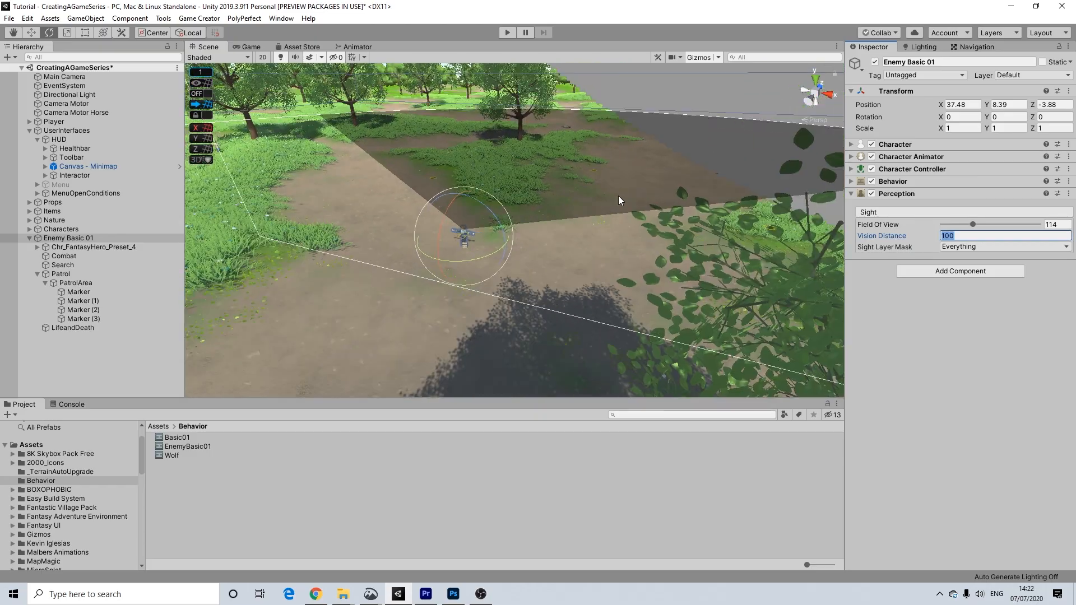
left_click_drag(619, 200, 520, 175, "alt")
scroll(520, 174, "up", 7)
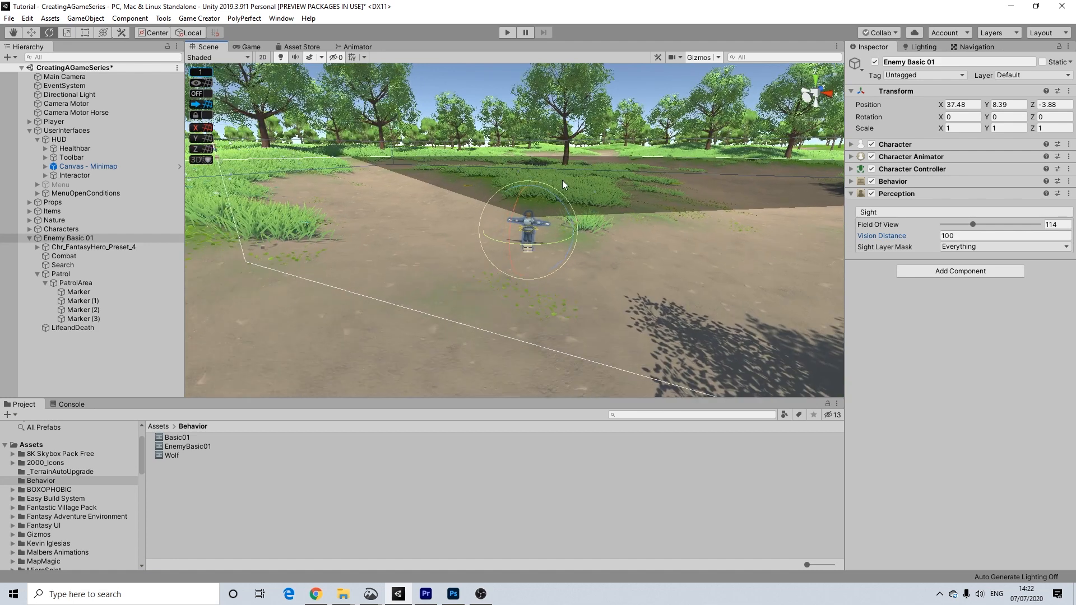
middle_click_drag(562, 181, 510, 201)
scroll(509, 200, "up", 4)
left_click(963, 238)
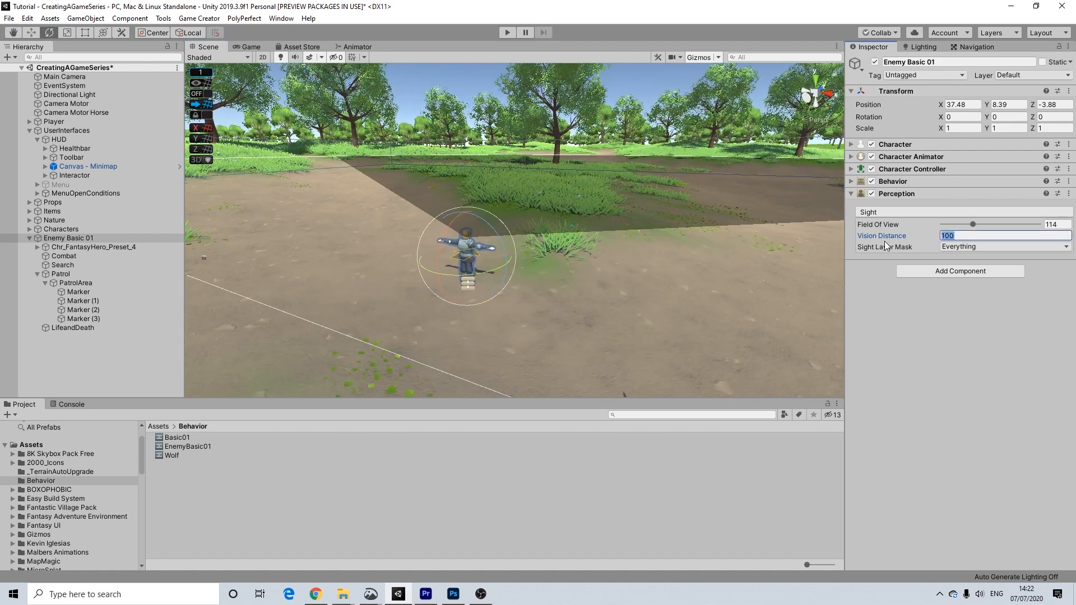
type("20")
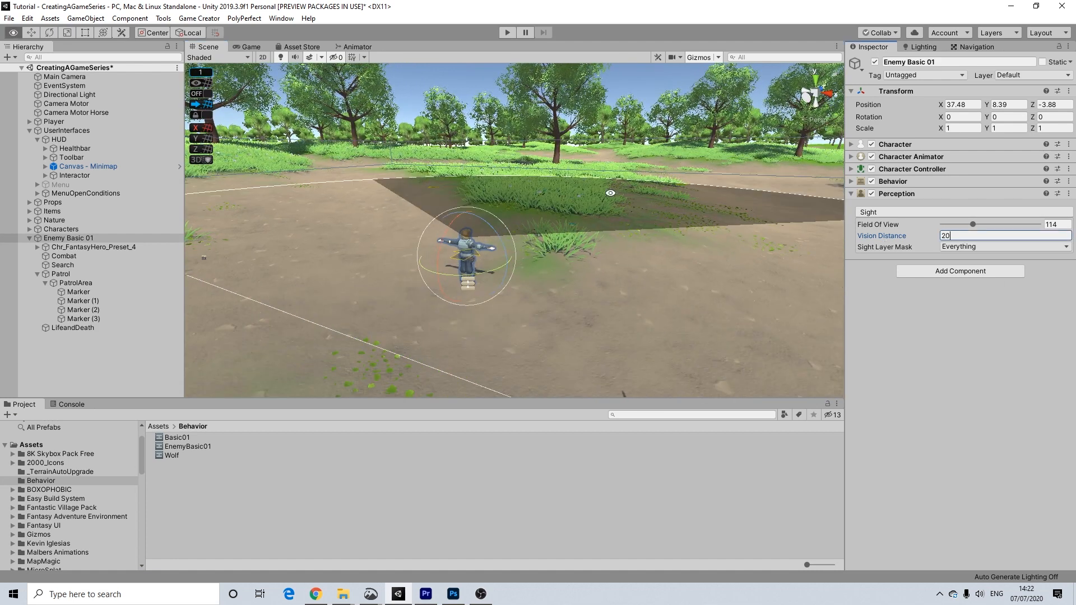
Examine the reach and width of the enemy's vision cone over the terrain from several angles
left_click_drag(609, 195, 622, 305, "alt")
scroll(559, 164, "down", 4)
middle_click_drag(567, 194, 573, 207)
left_click_drag(574, 207, 559, 190, "alt")
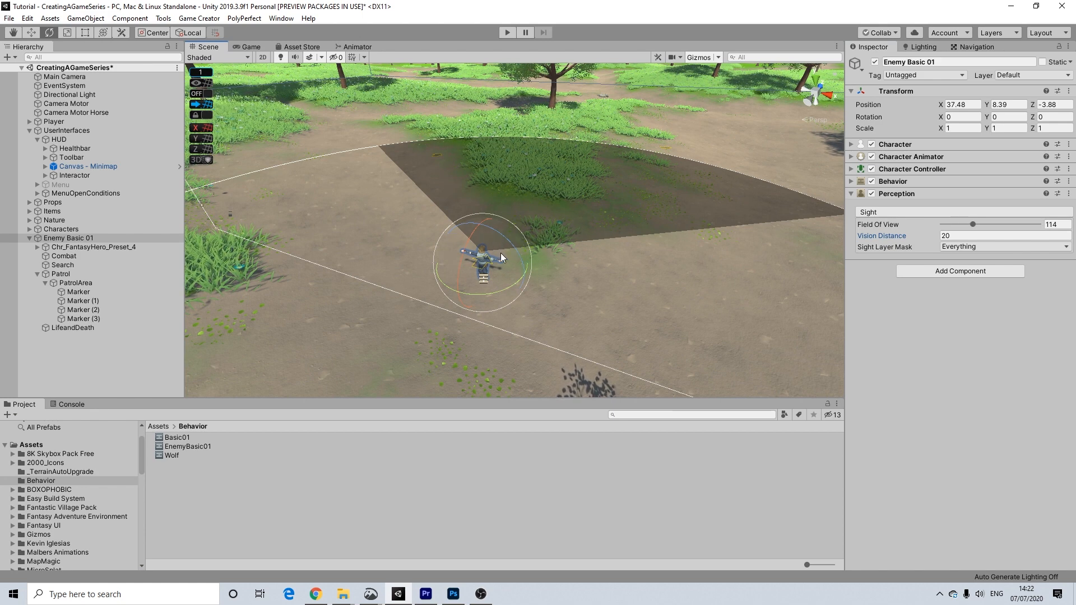
left_click_drag(500, 251, 811, 224, "alt")
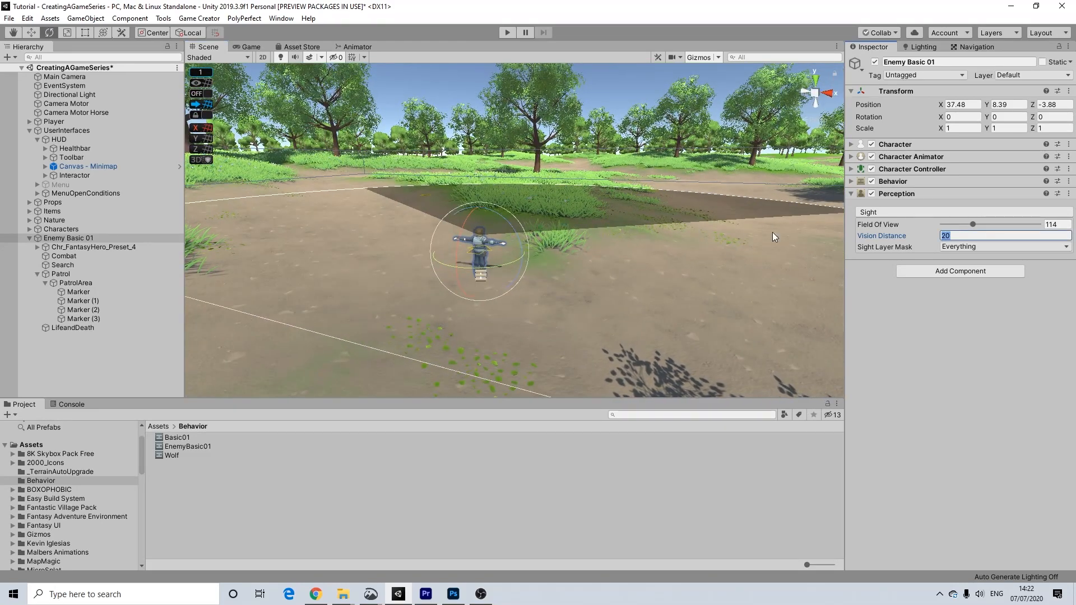
left_click(945, 235)
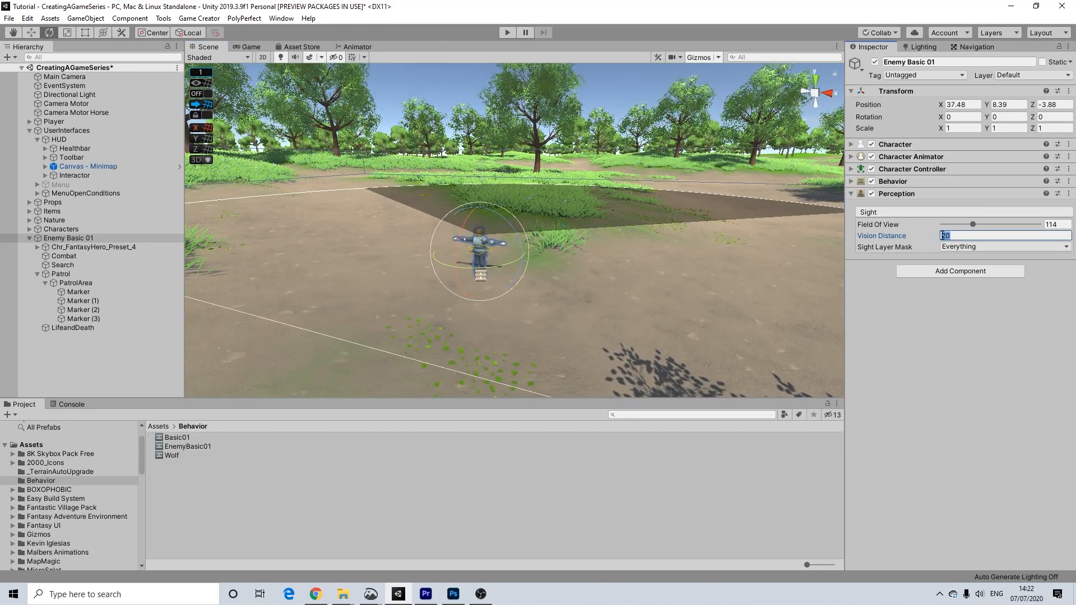
middle_click_drag(540, 199, 537, 210)
scroll(537, 210, "up", 3)
left_click_drag(528, 211, 536, 238, "alt")
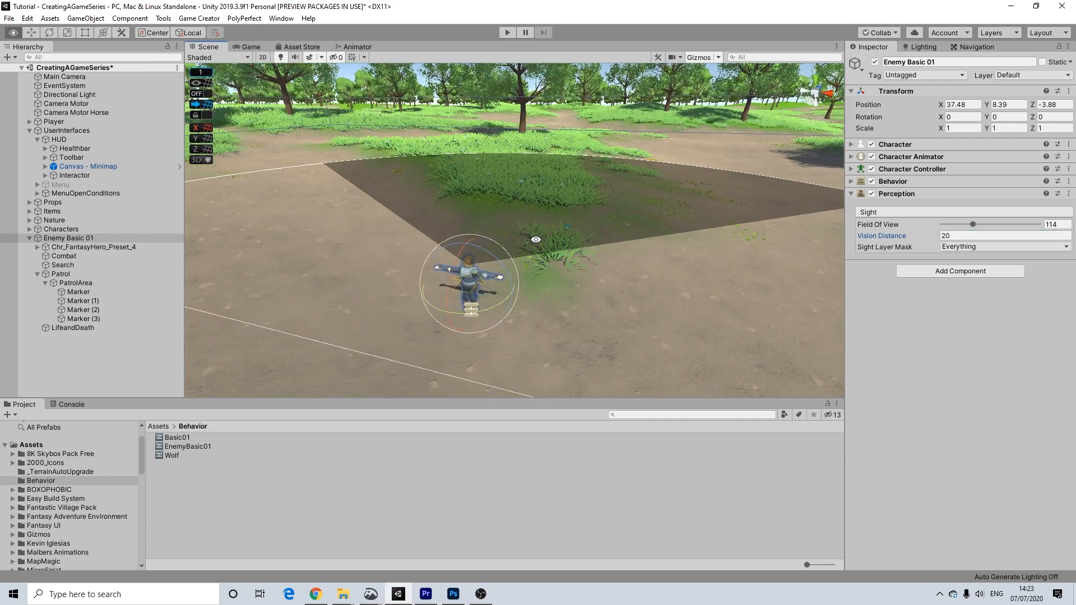
scroll(569, 238, "down", 3)
middle_click_drag(553, 241, 547, 248)
Set the Perception component's Field Of View to 70 and check the vision cone in the scene
left_click(1062, 225)
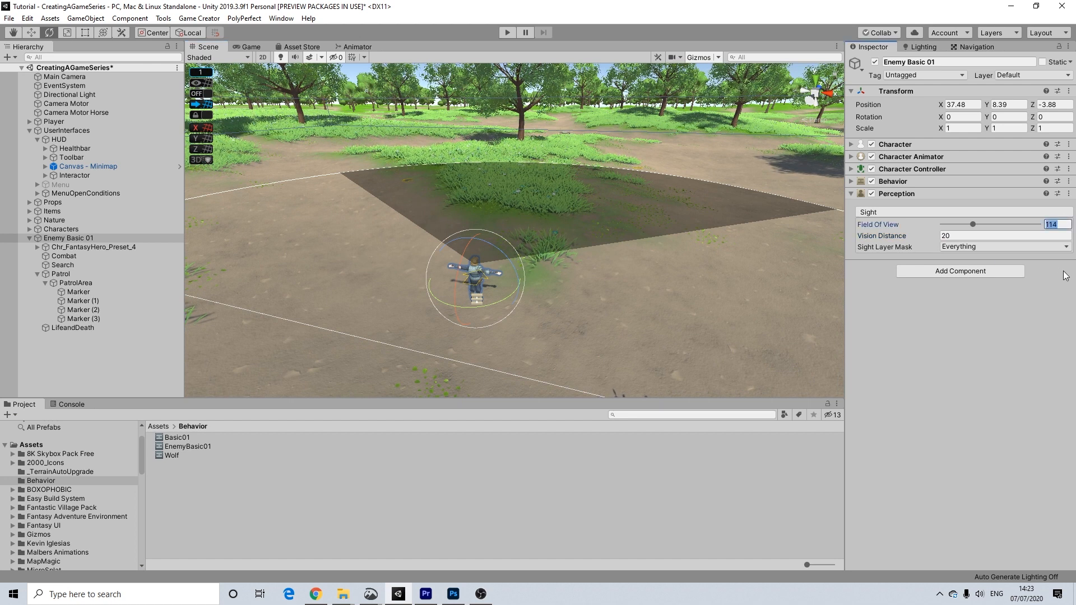
type("7")
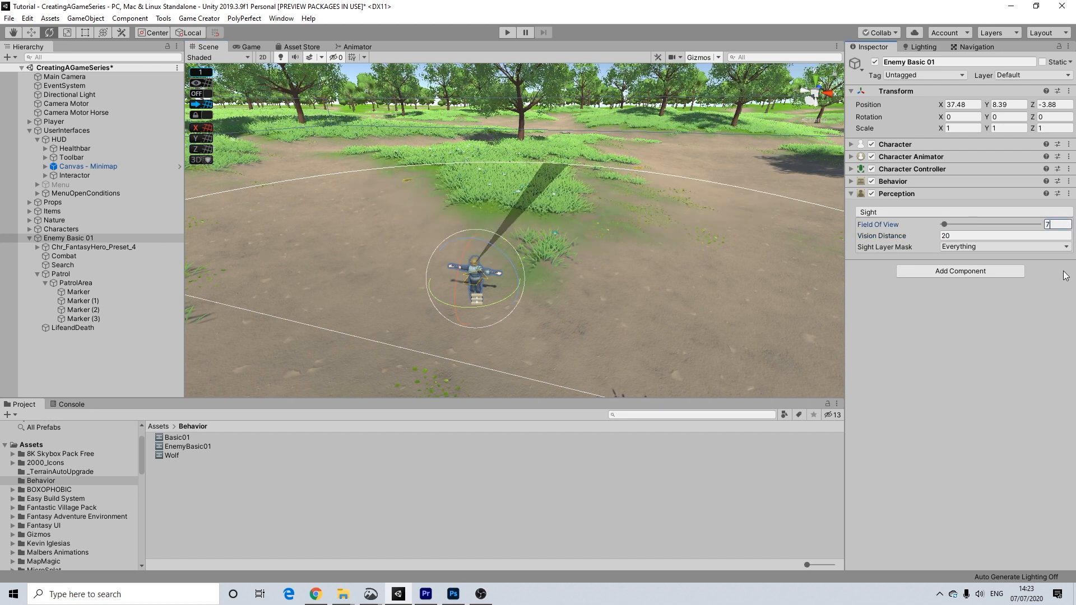
type("0")
left_click_drag(549, 240, 581, 221, "alt")
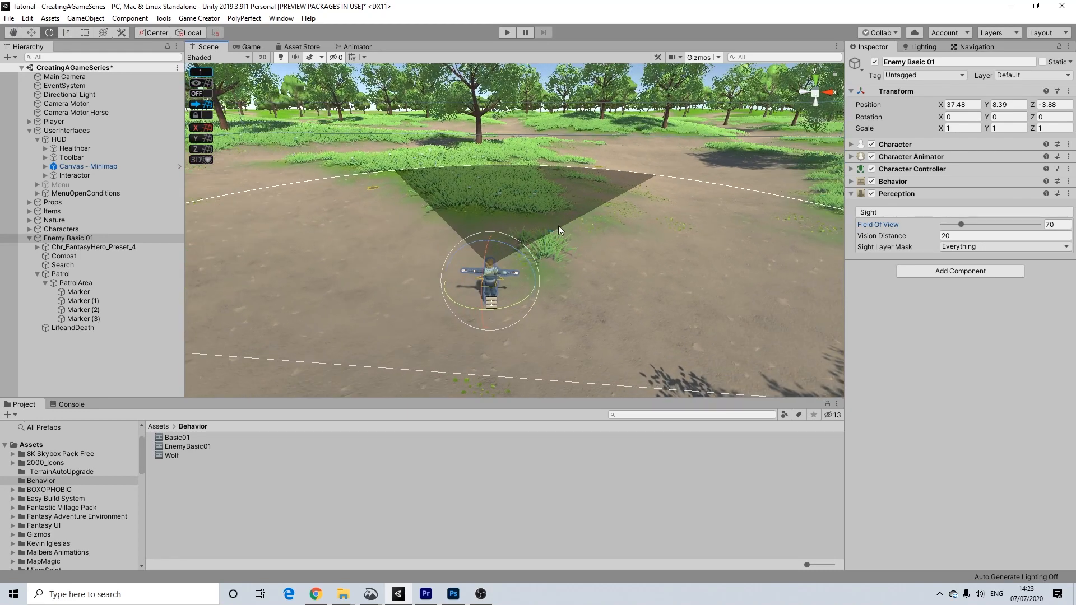
scroll(552, 226, "up", 4)
scroll(563, 253, "down", 5)
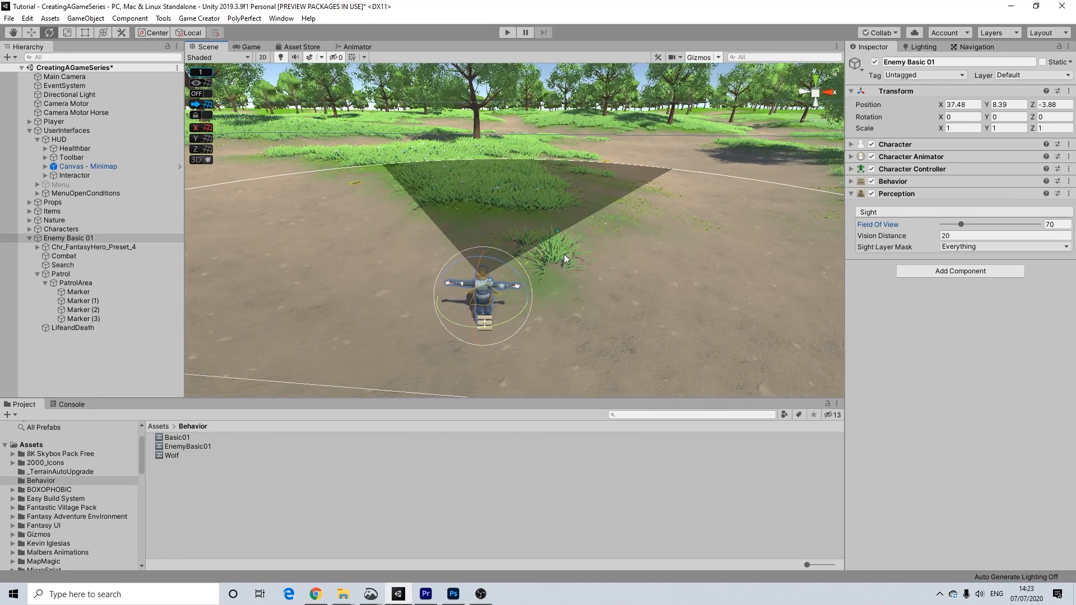
left_click_drag(493, 243, 473, 229, "alt")
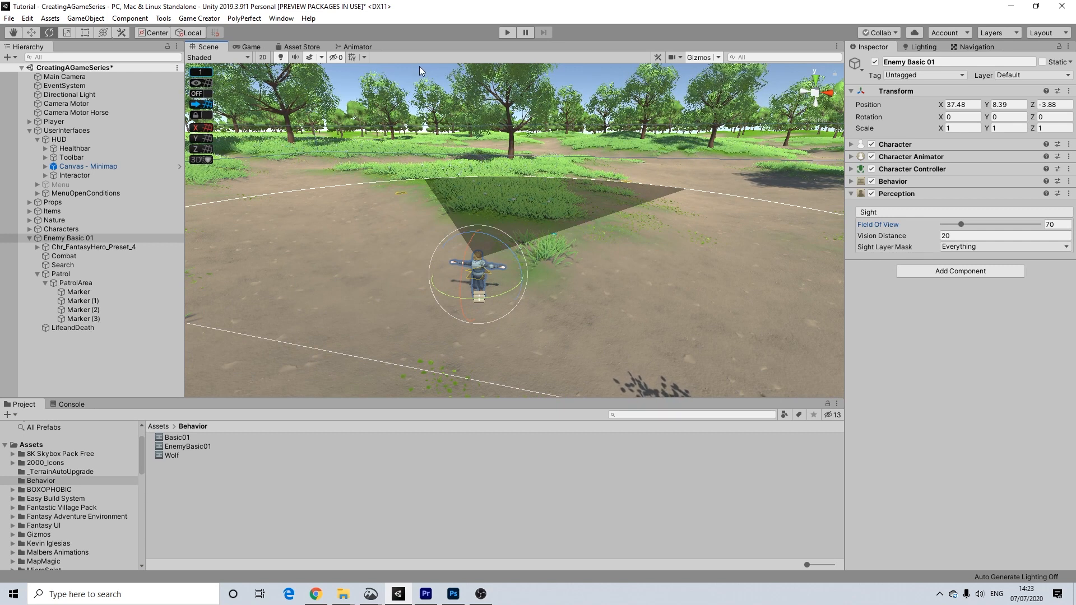
Add the Character Melee and Equipment components to Enemy Basic 01, collapsing the Perception component
left_click(921, 271)
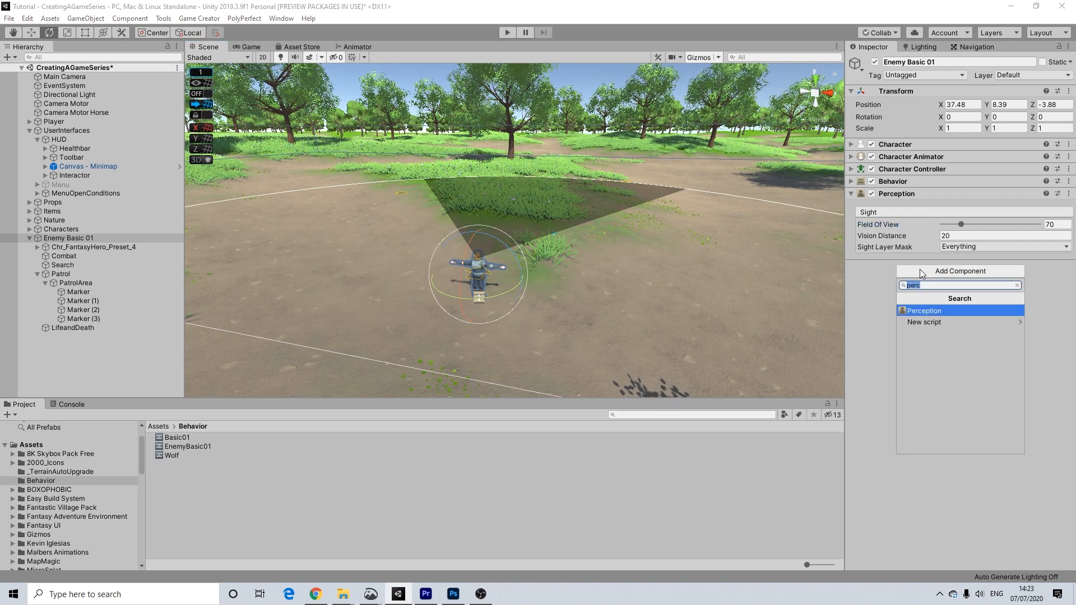
type("mel")
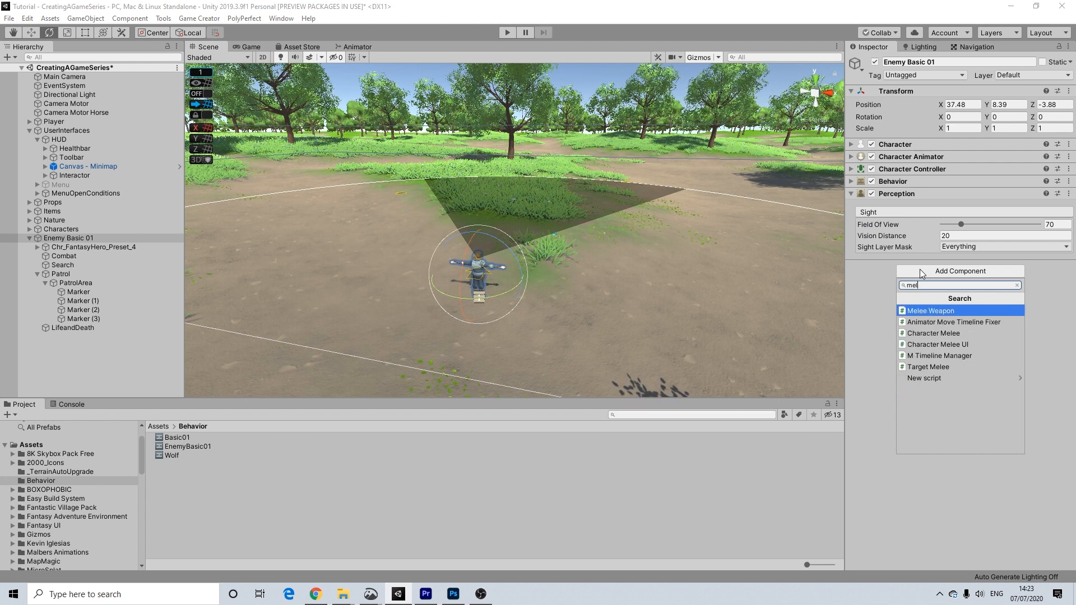
left_click(926, 334)
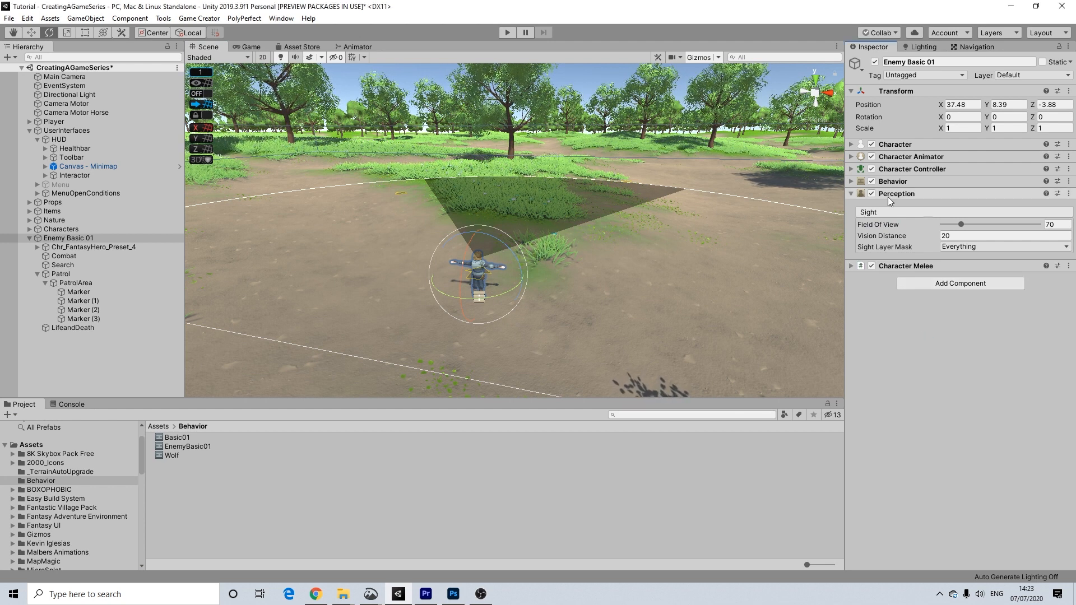
left_click(917, 224)
type("equ")
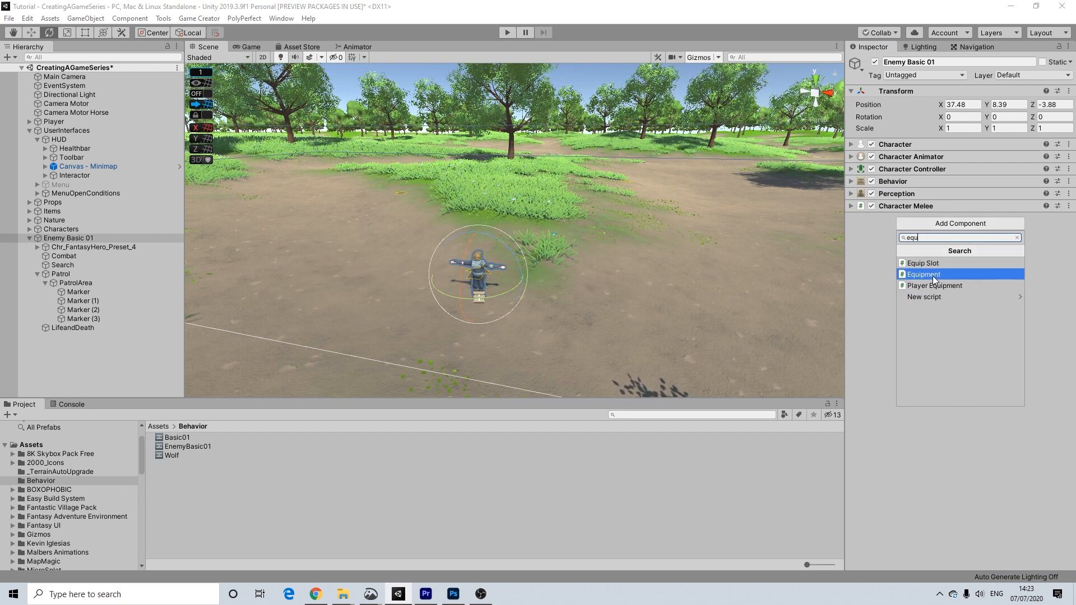
left_click(932, 276)
left_click(908, 220)
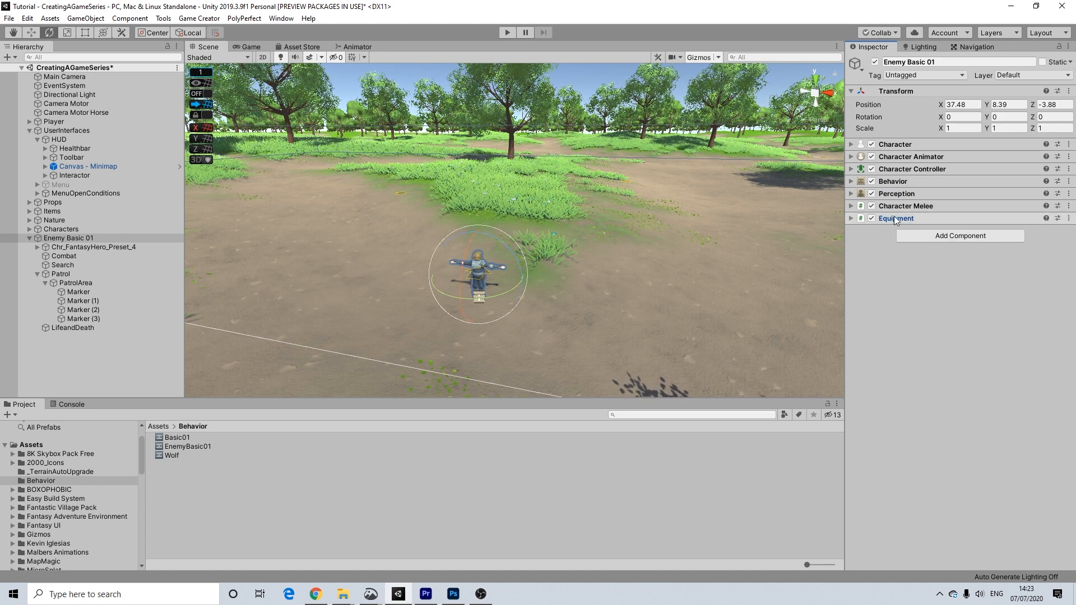
mouse_move(389, 258)
middle_mouse_down()
mouse_move(372, 253)
mouse_move(385, 245)
middle_mouse_up()
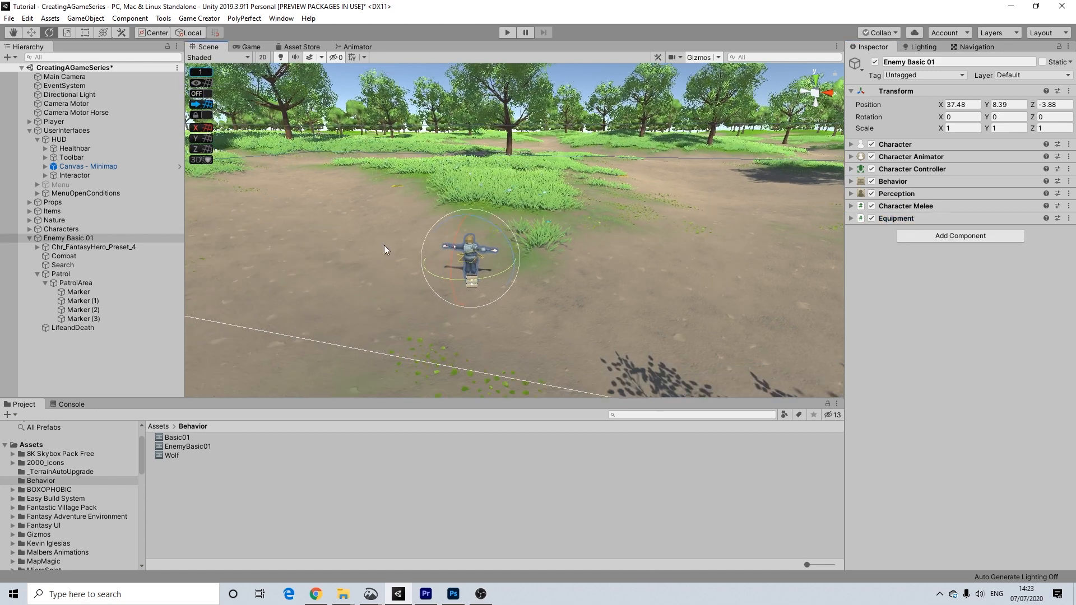
scroll(385, 248, "up", 3)
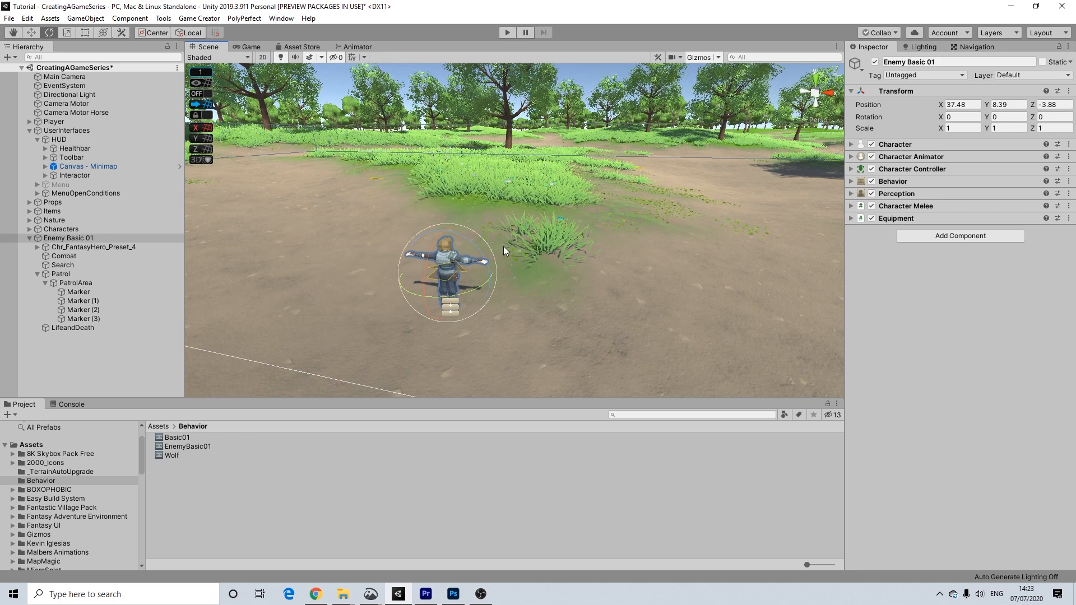
scroll(538, 232, "up", 3)
scroll(536, 231, "up", 2)
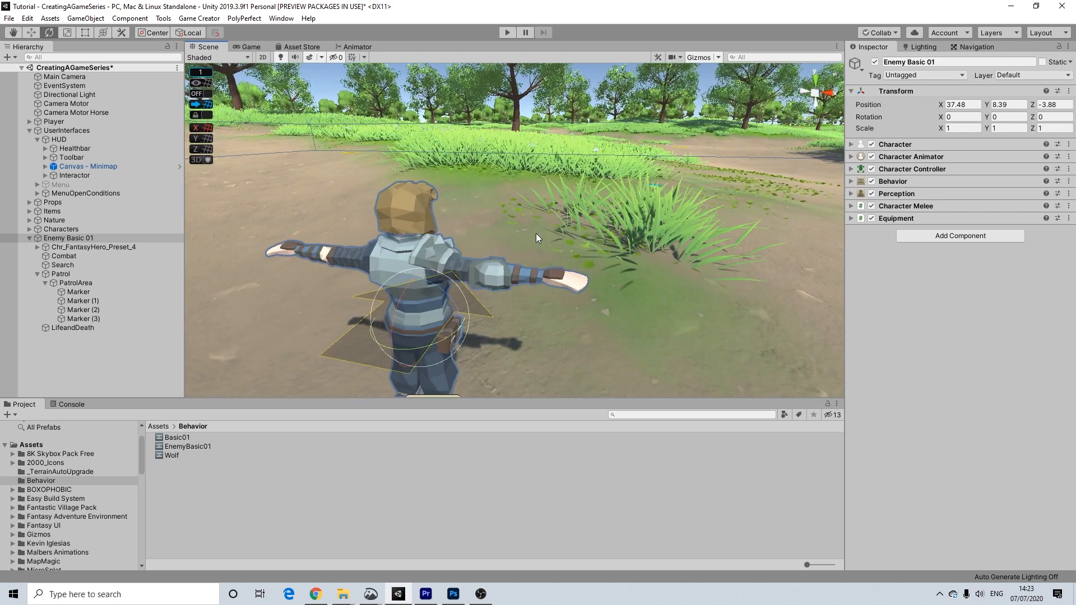
scroll(536, 233, "down", 4)
key("alt")
left_click_drag(535, 229, 509, 236, "alt")
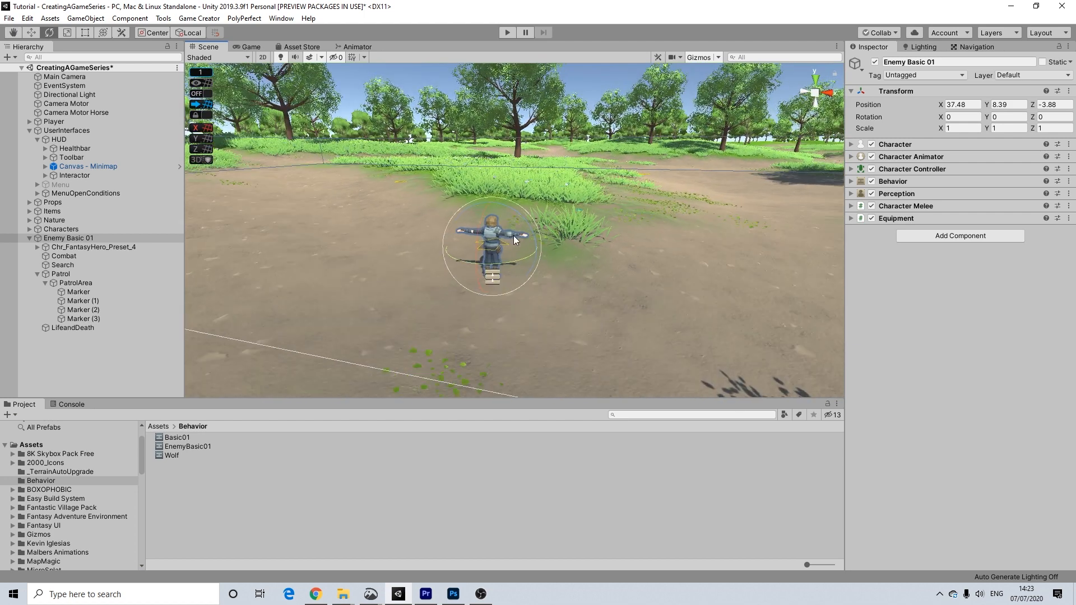
scroll(514, 235, "up", 3)
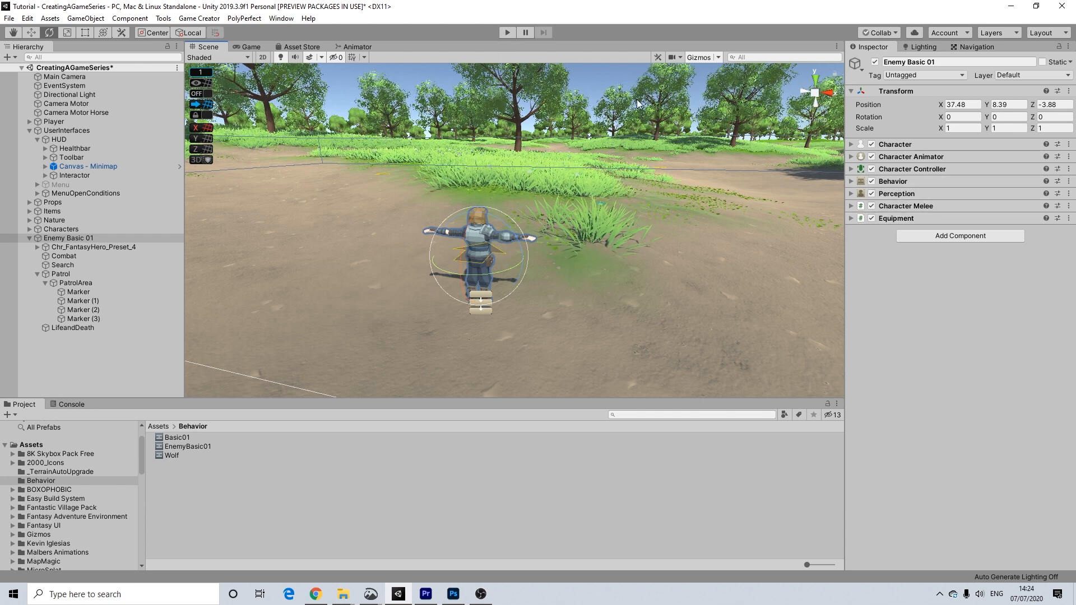
scroll(592, 121, "down", 1)
left_click_drag(527, 154, 523, 168, "alt")
scroll(528, 193, "up", 3)
scroll(533, 193, "down", 2)
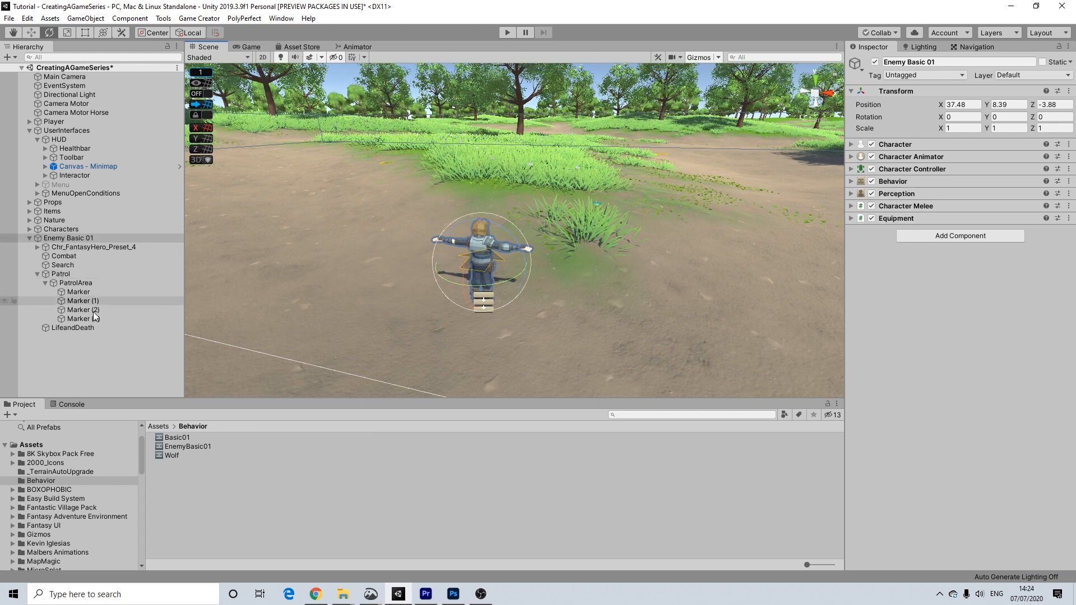
Open the EnemyBasic01 behavior graph and add a Game Object blackboard parameter named Combat
double_click(188, 447)
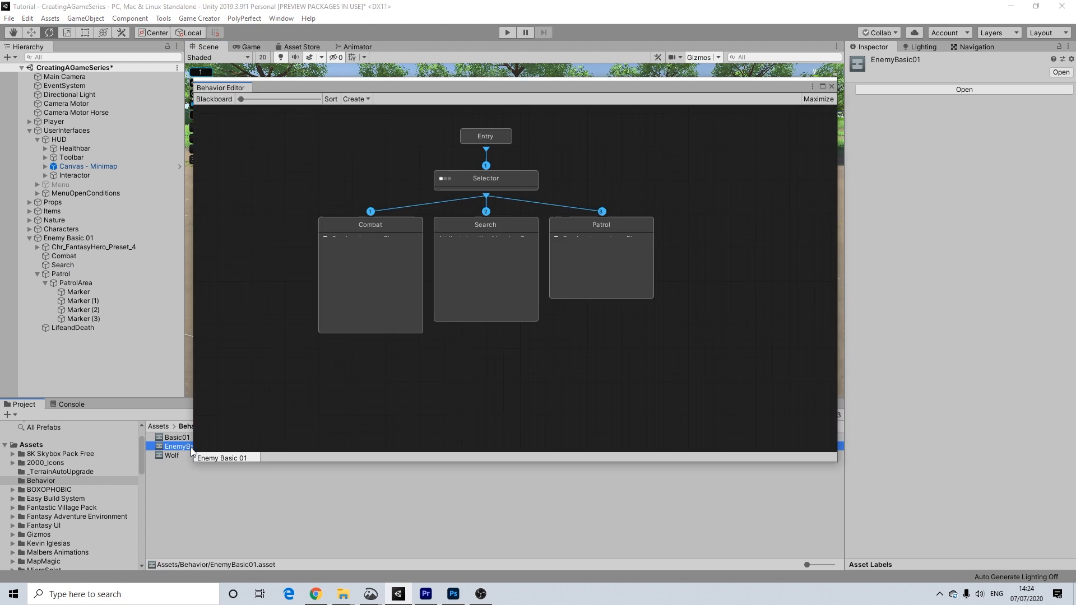
left_click(206, 97)
left_click(299, 161)
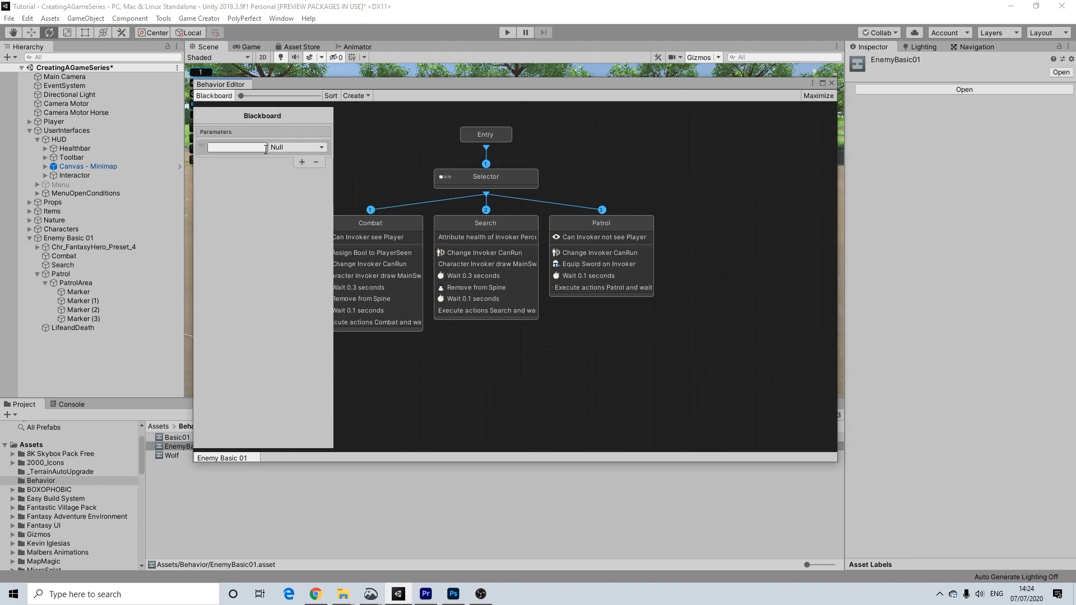
left_click(288, 148)
left_click(299, 272)
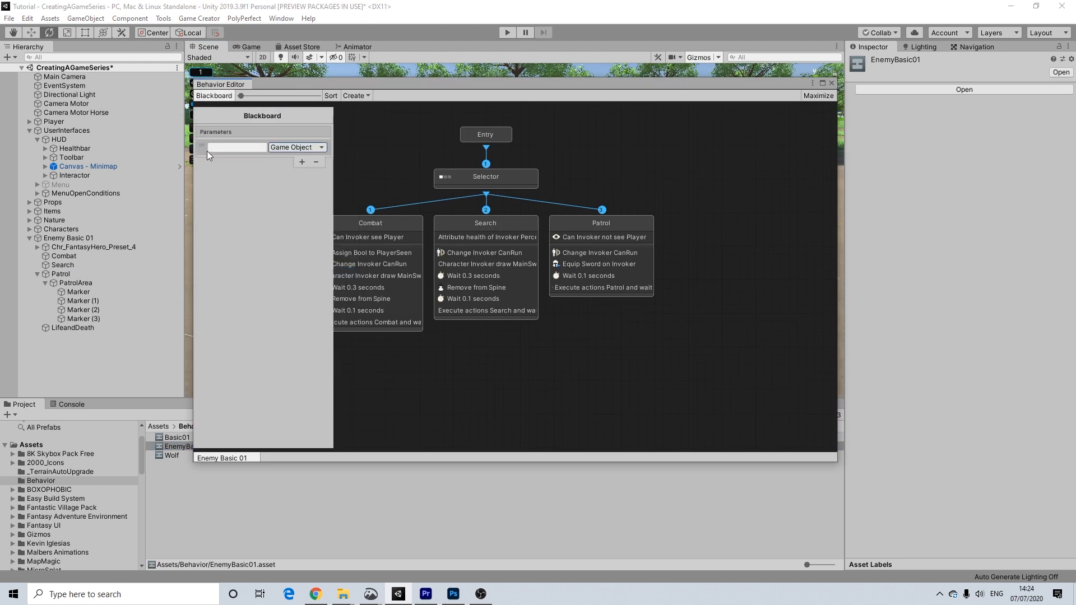
left_click(215, 147)
type("Combat")
Add a second Game Object blackboard parameter named Patrol, save the scene and close the Behavior Editor
left_click(301, 177)
left_click(243, 163)
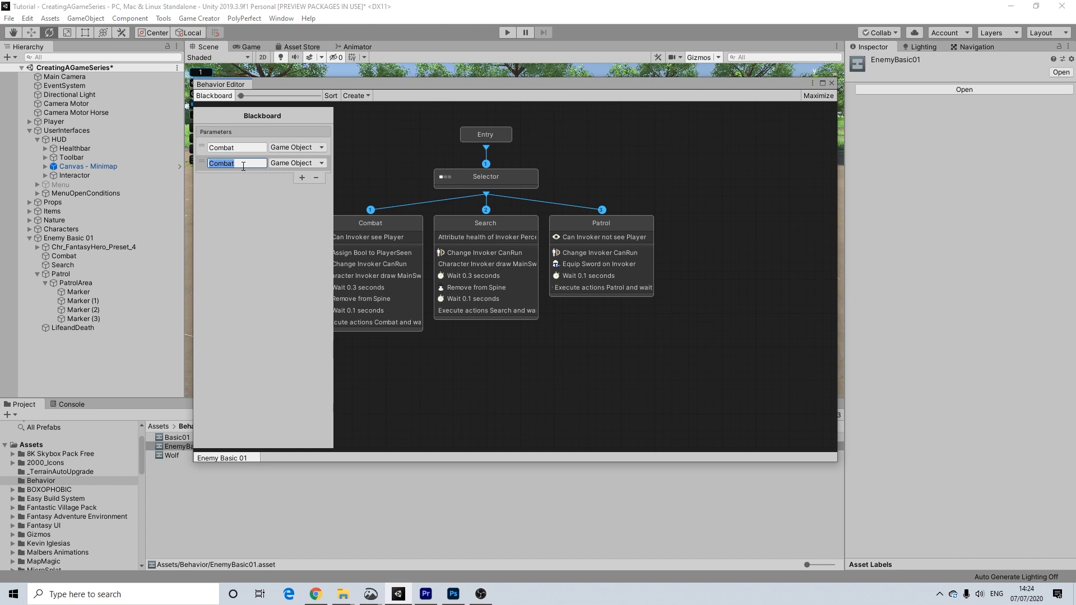
type("Patrol")
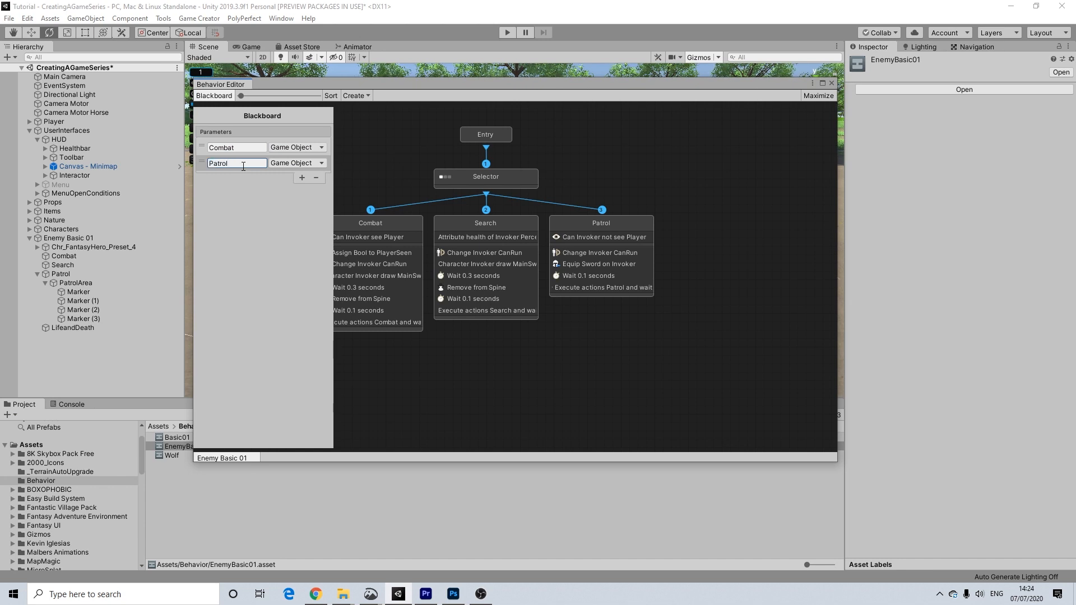
left_click(378, 153)
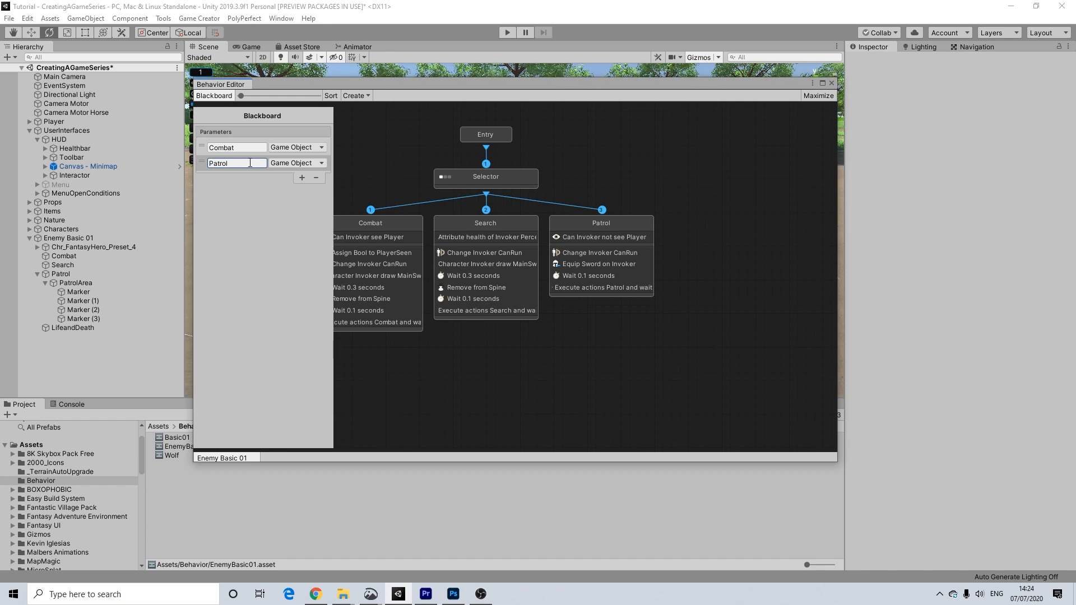
key("ctrl+s")
left_click(832, 84)
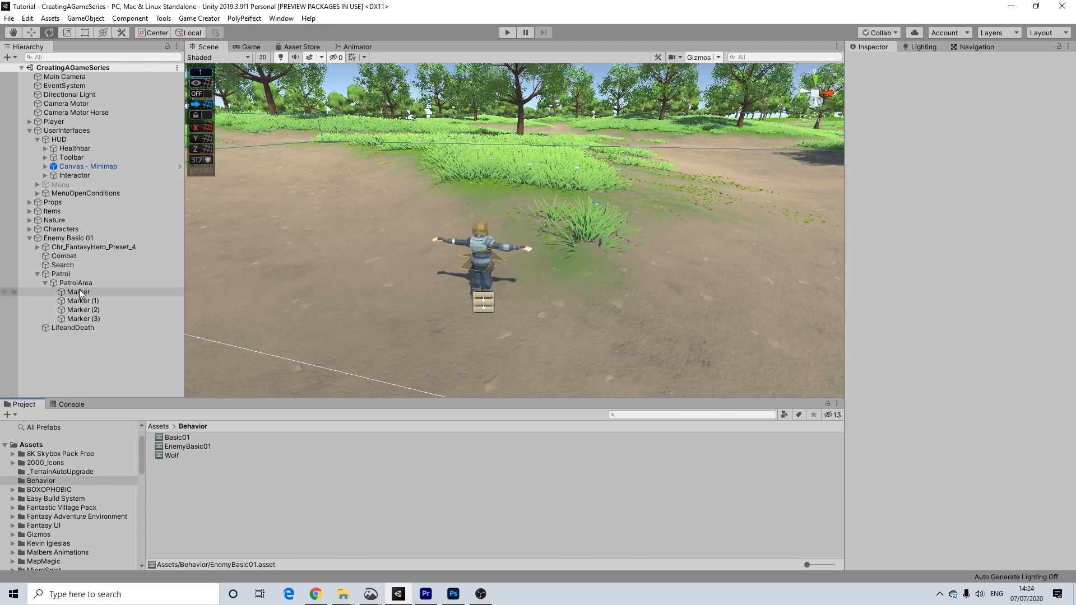
Assign the enemy's Combat and Patrol child objects to the matching parameters of Enemy Basic 01's Behavior component
left_click(68, 274)
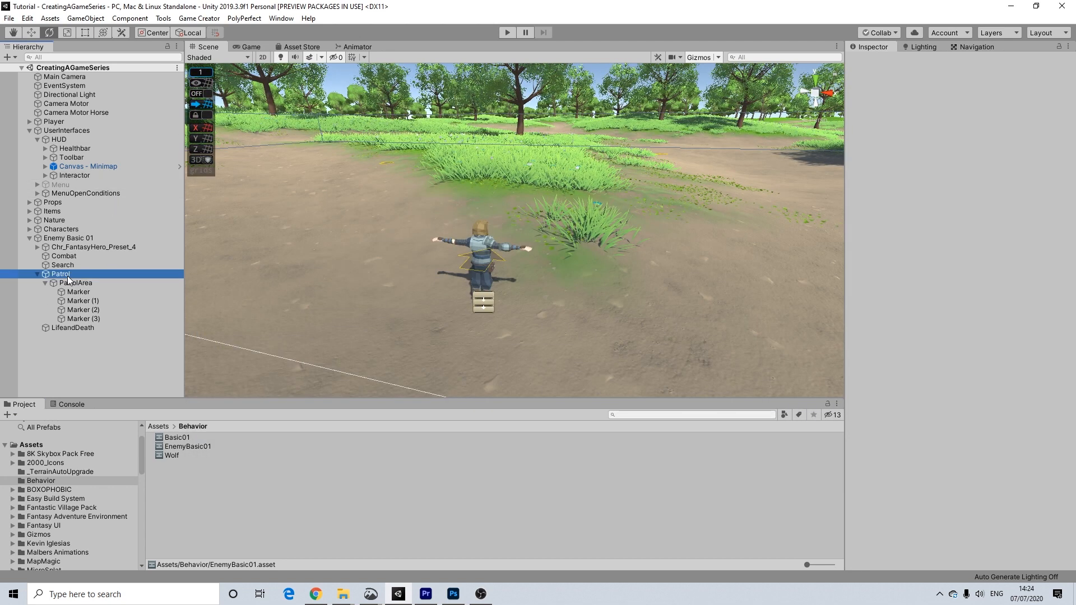
left_click(70, 239)
left_click(904, 182)
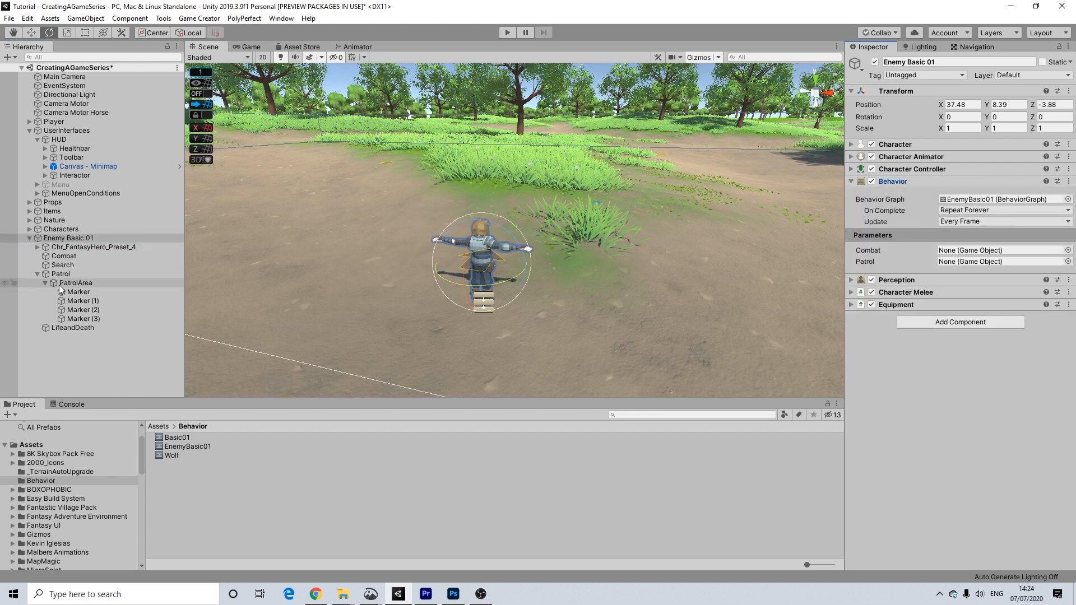
left_click_drag(72, 257, 960, 253)
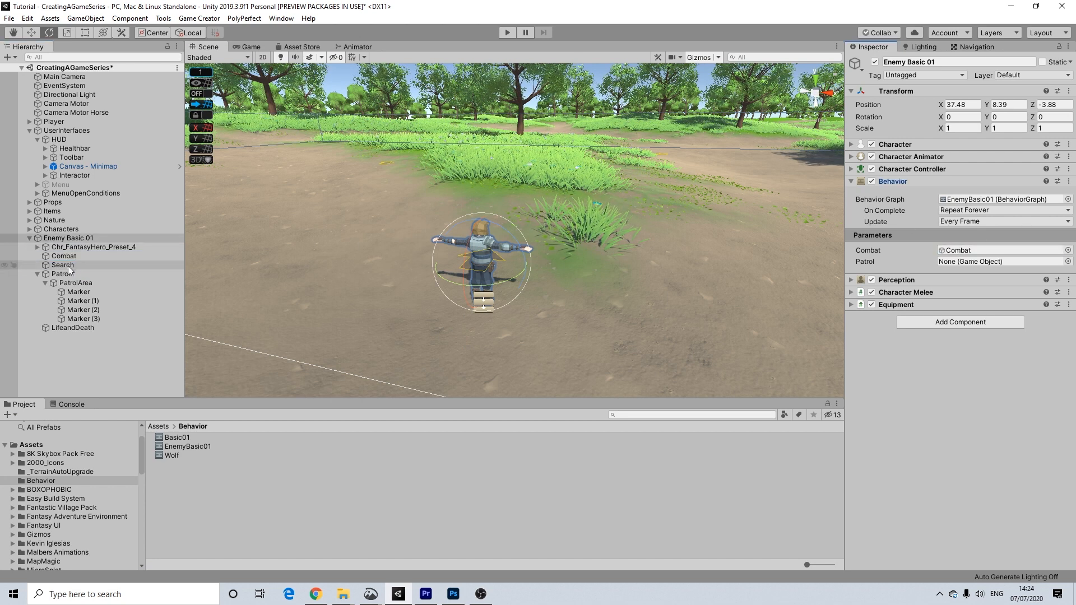
left_click_drag(63, 274, 951, 268)
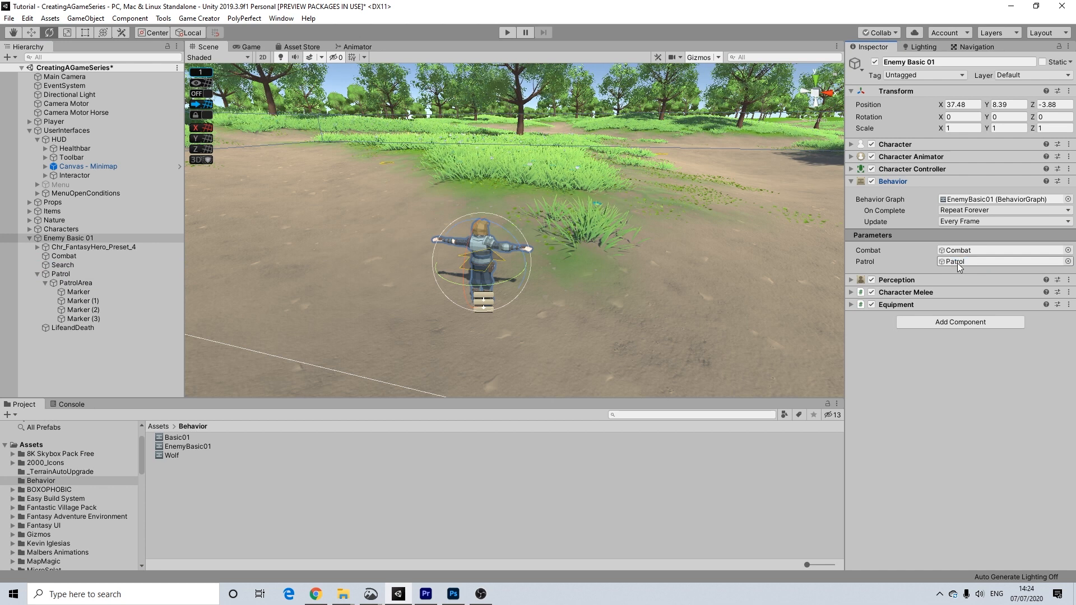
Add a Melee Focus Target action to the Combat node of the EnemyBasic01 graph, with Invoker as its character
double_click(188, 446)
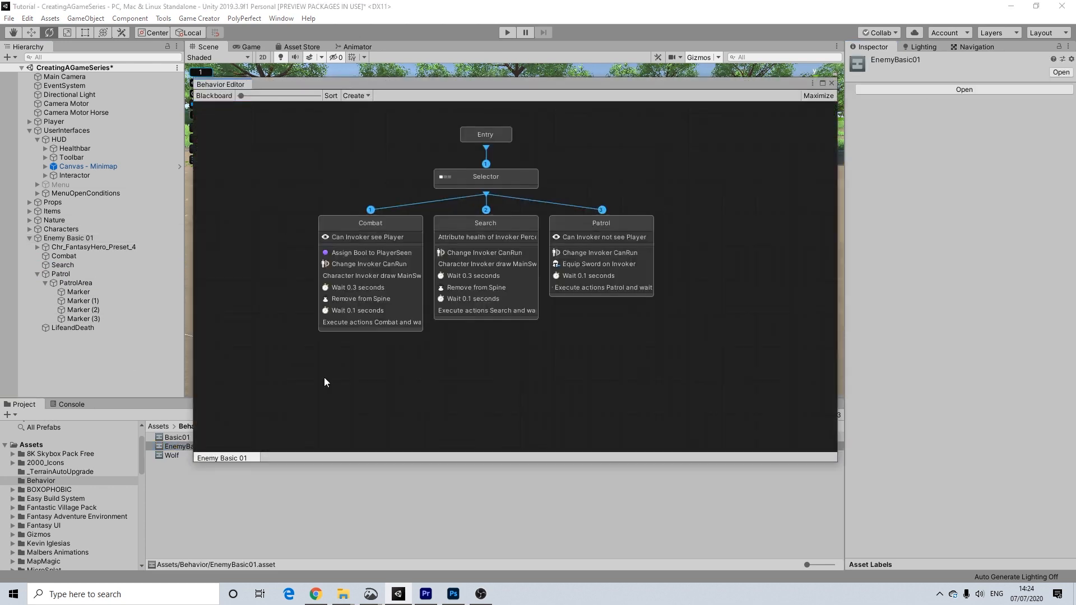
left_click(399, 229)
scroll(916, 396, "down", 2)
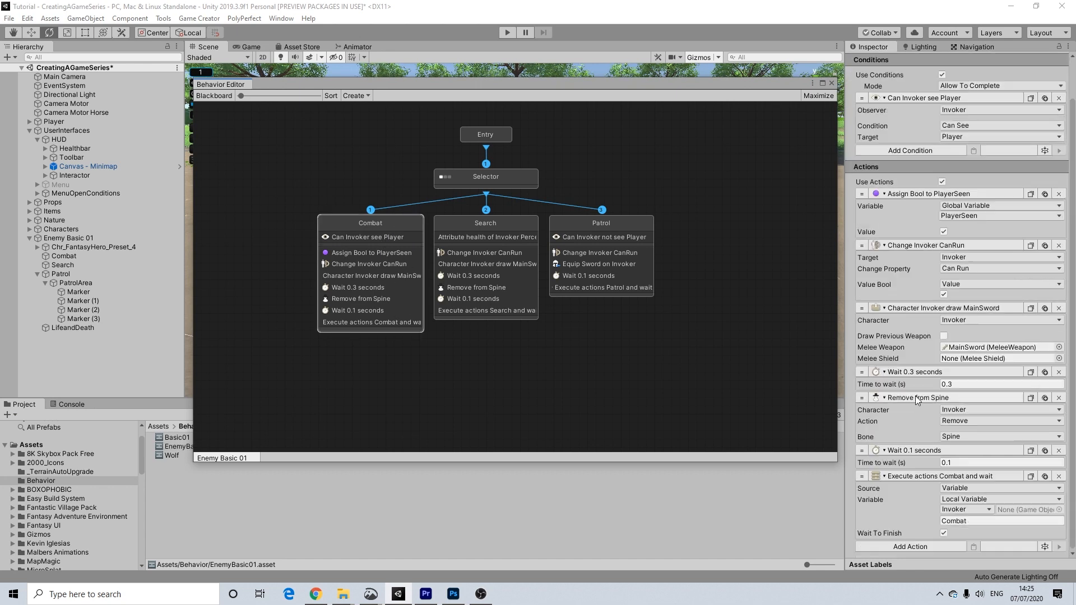
left_click(903, 544)
type("targe")
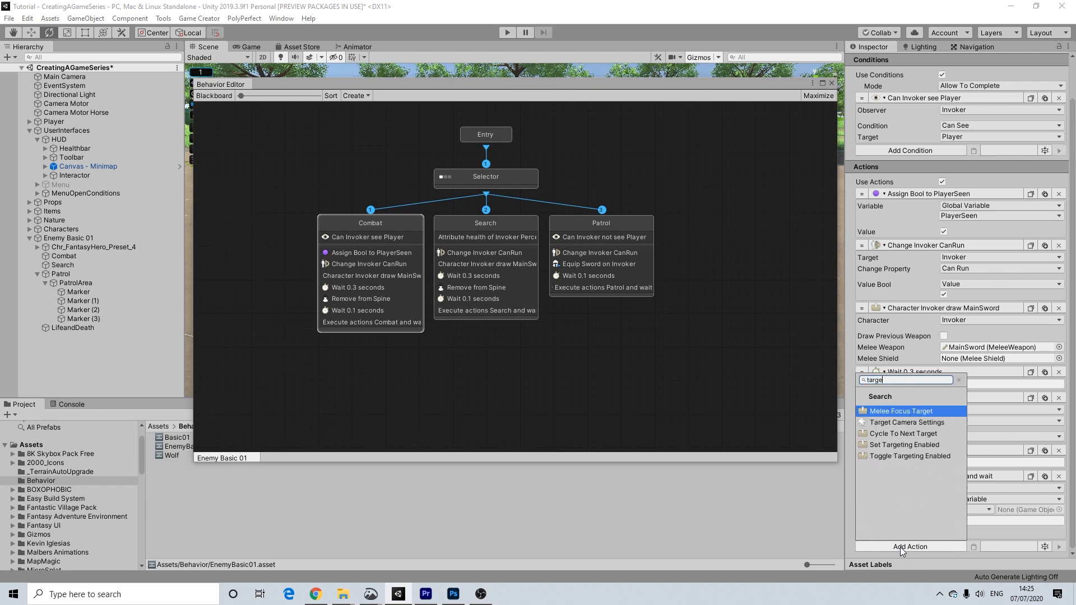
left_click(896, 411)
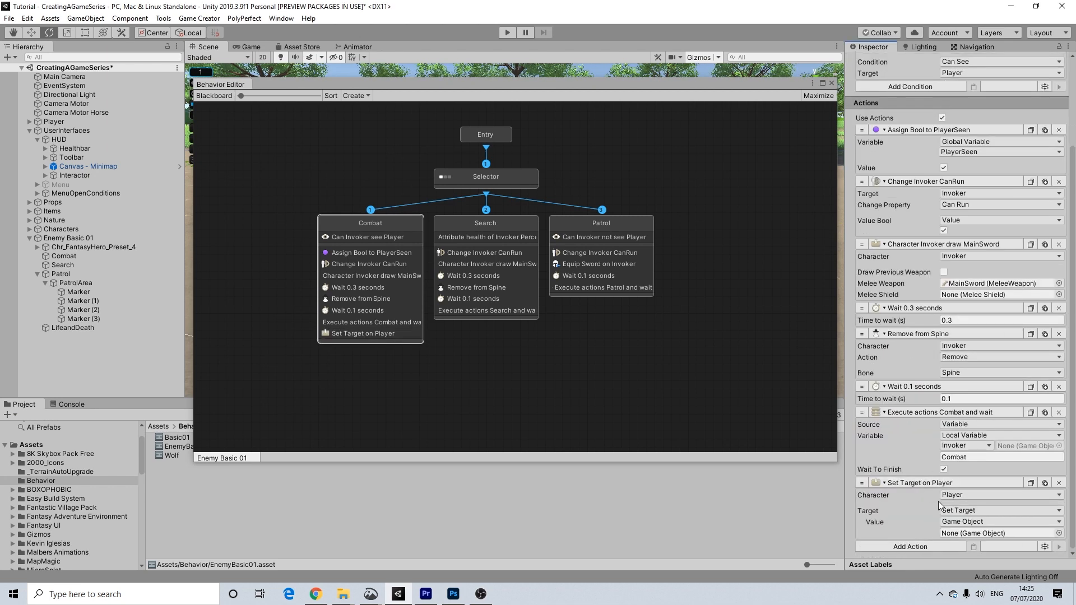
left_click(962, 496)
left_click(965, 519)
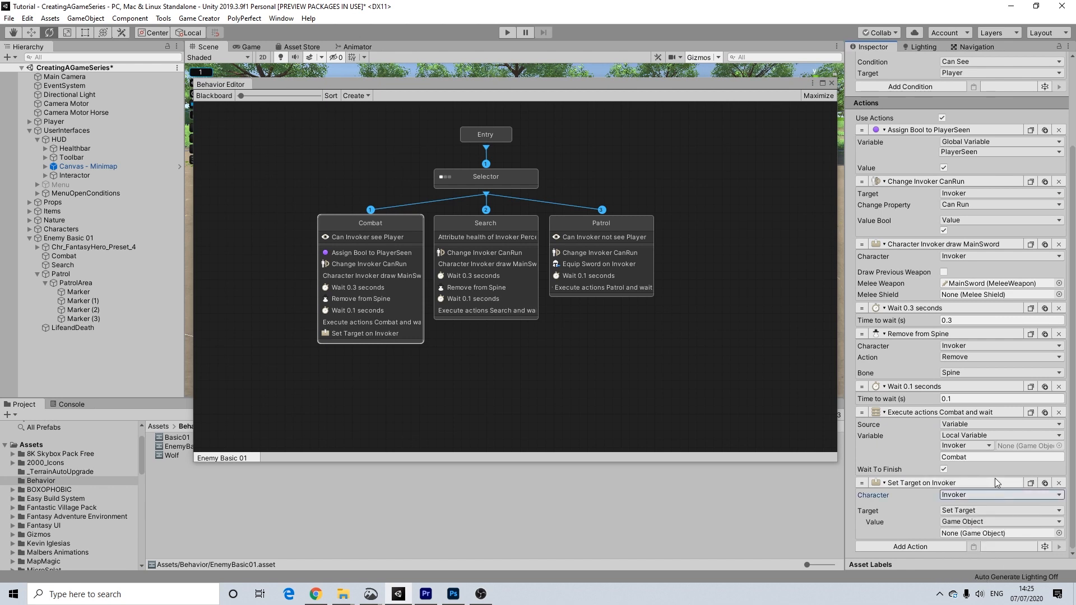
Keep the focus action's target mode at Set Target and choose Player as its value
left_click(959, 511)
left_click(924, 506)
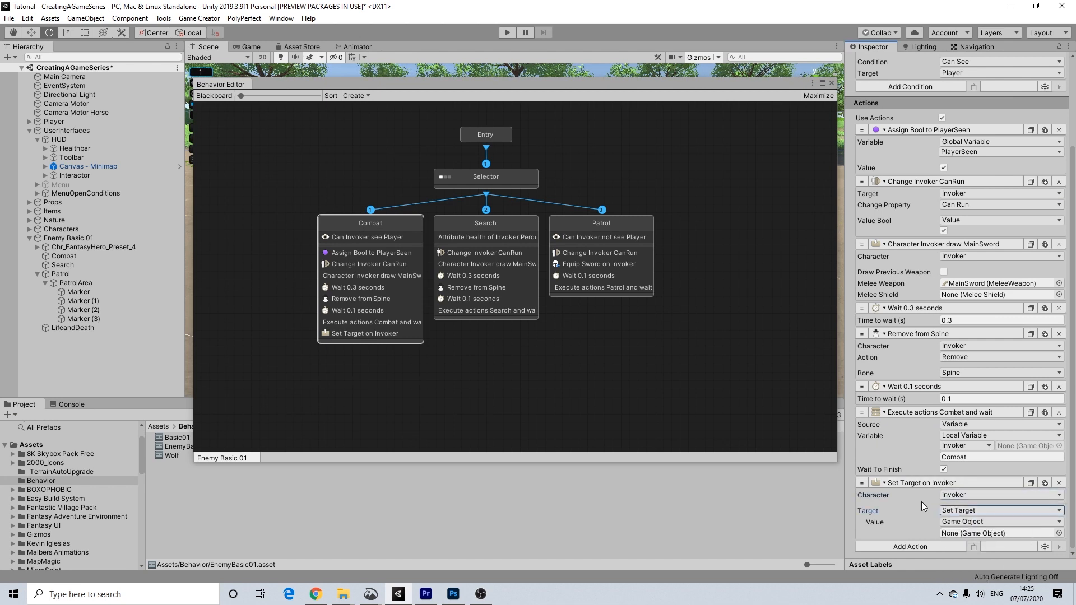
left_click(961, 521)
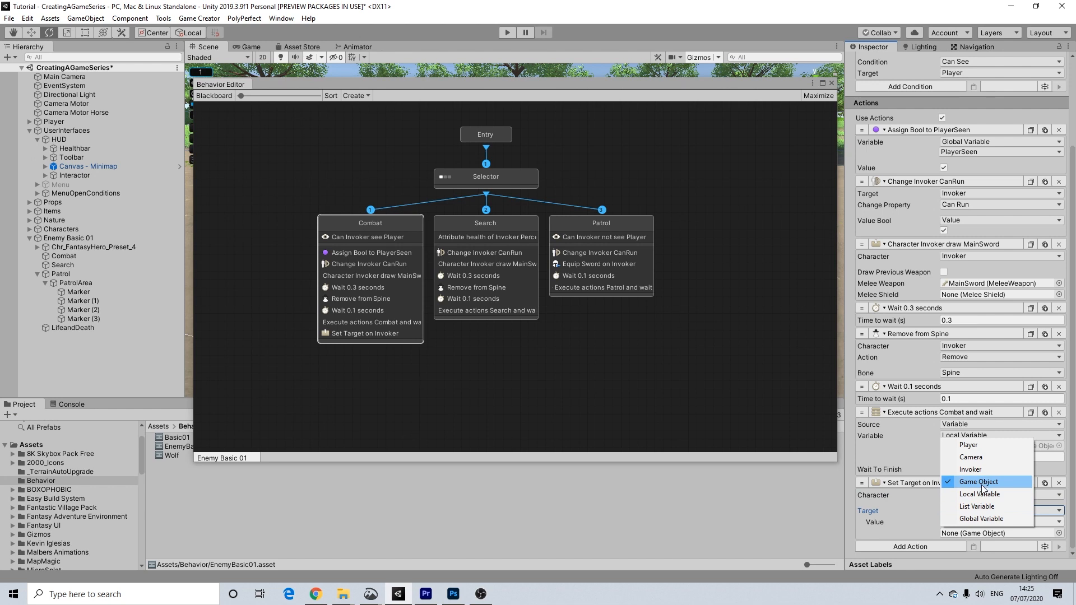
left_click(975, 447)
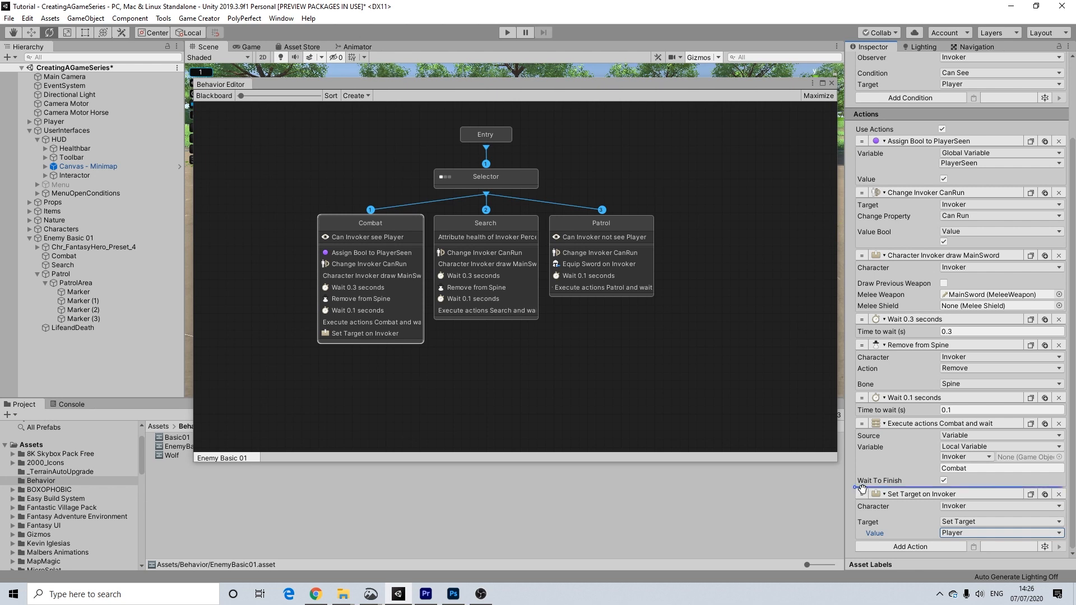
Move the Set Target action directly below Remove from Spine in the Combat node, save the scene and close the graph
left_click_drag(863, 440, 861, 391)
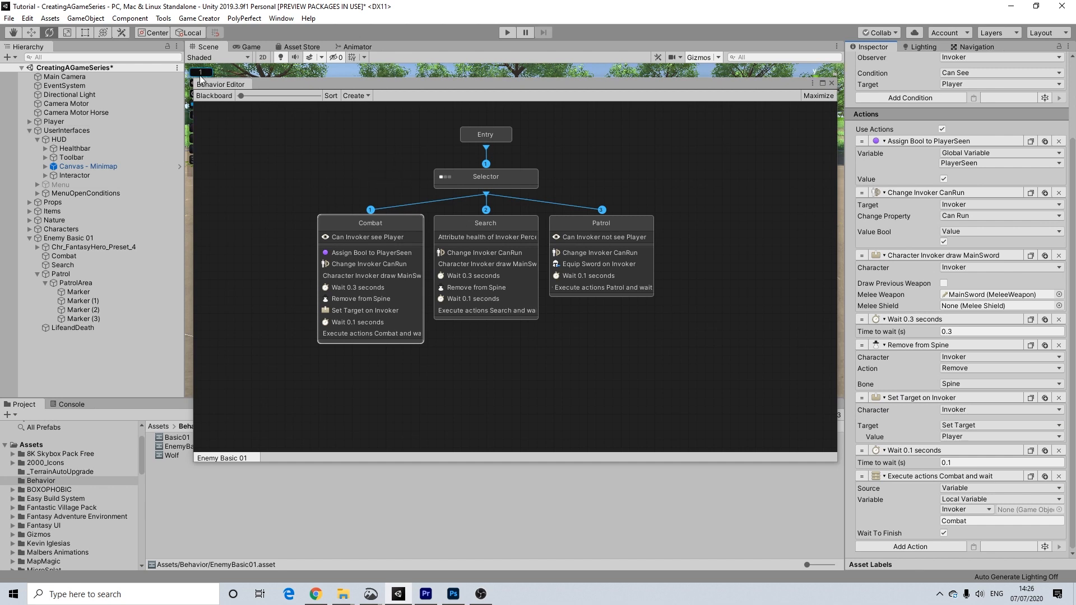
left_click(270, 139)
key("ctrl+s")
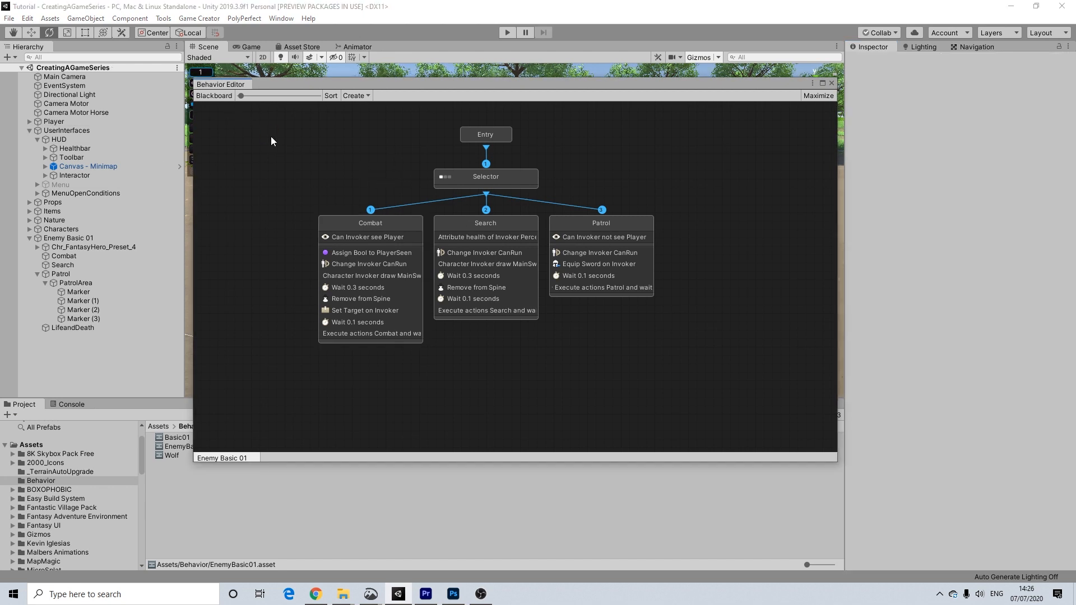
left_click(830, 83)
scroll(485, 190, "down", 3)
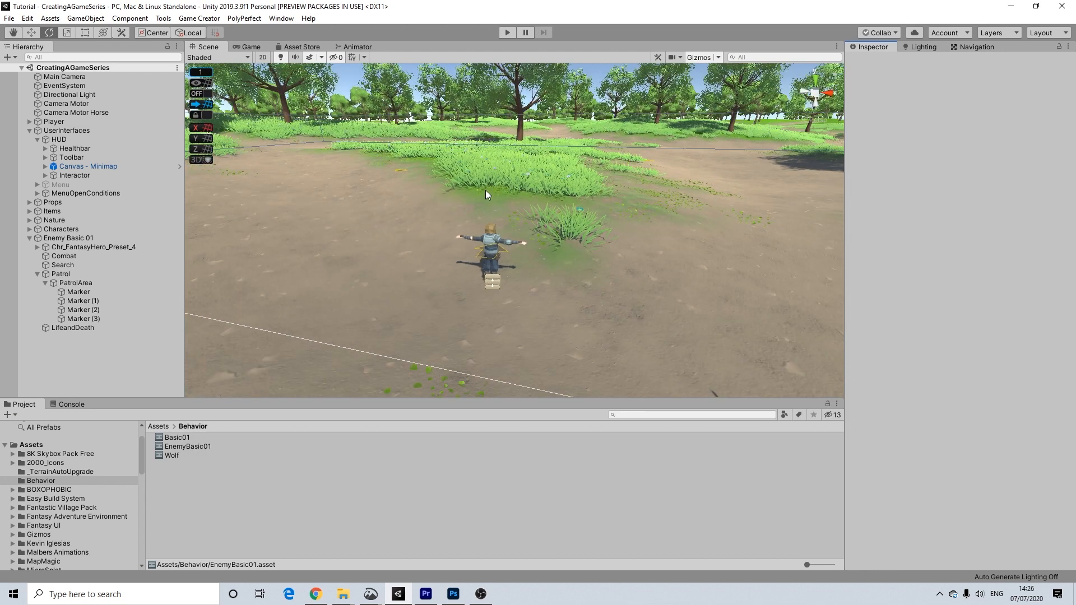
scroll(485, 190, "up", 4)
scroll(485, 190, "down", 2)
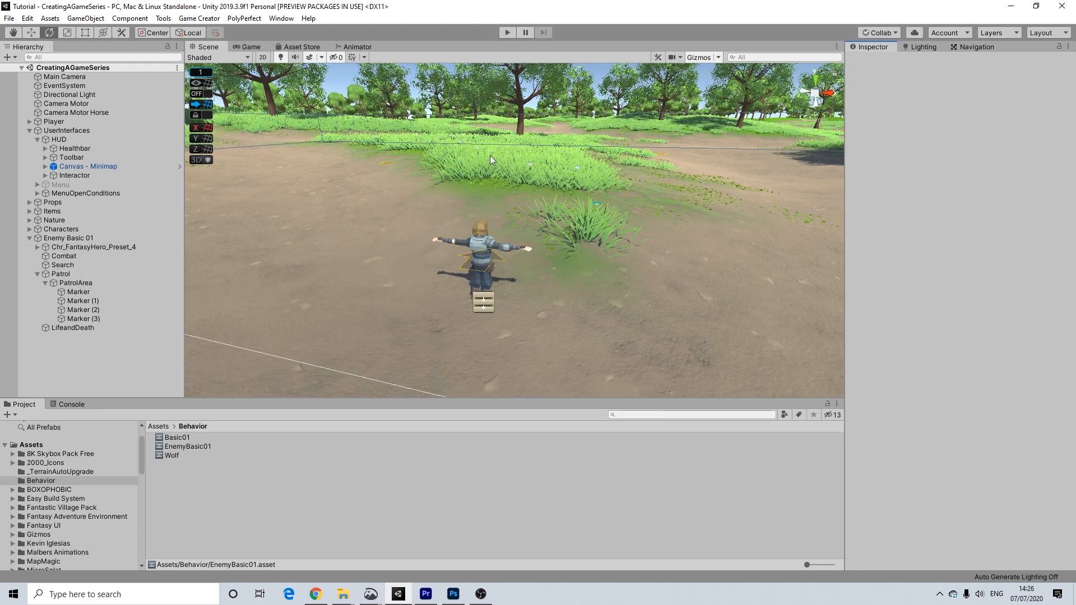
scroll(482, 167, "down", 3)
scroll(482, 167, "up", 2)
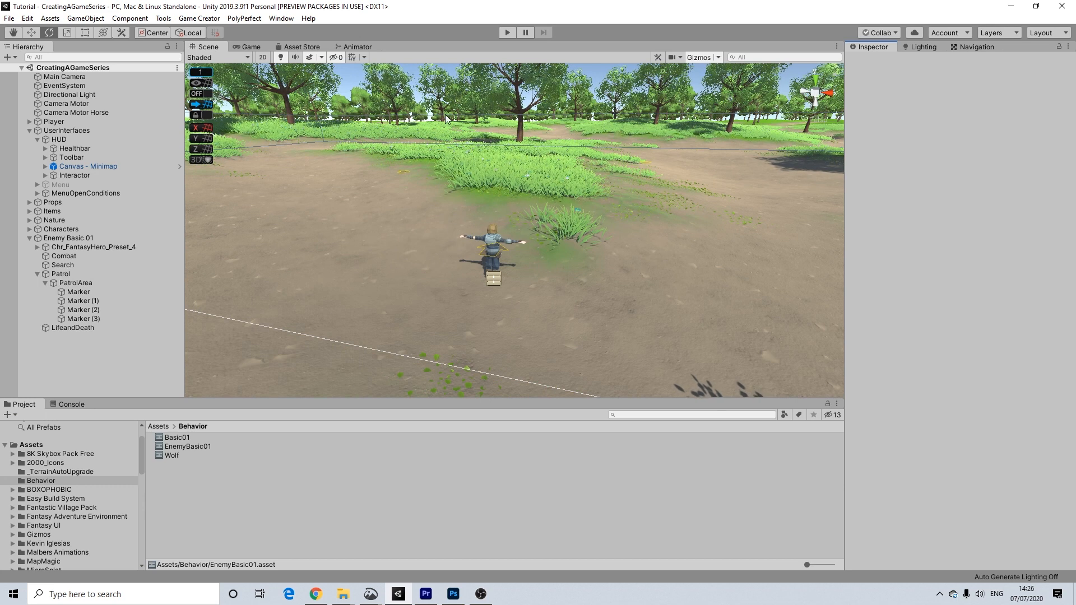
Play-test the scene, examine in the Scene view how Enemy Basic 01 walks between its patrol markers, and stop the test
left_click(504, 33)
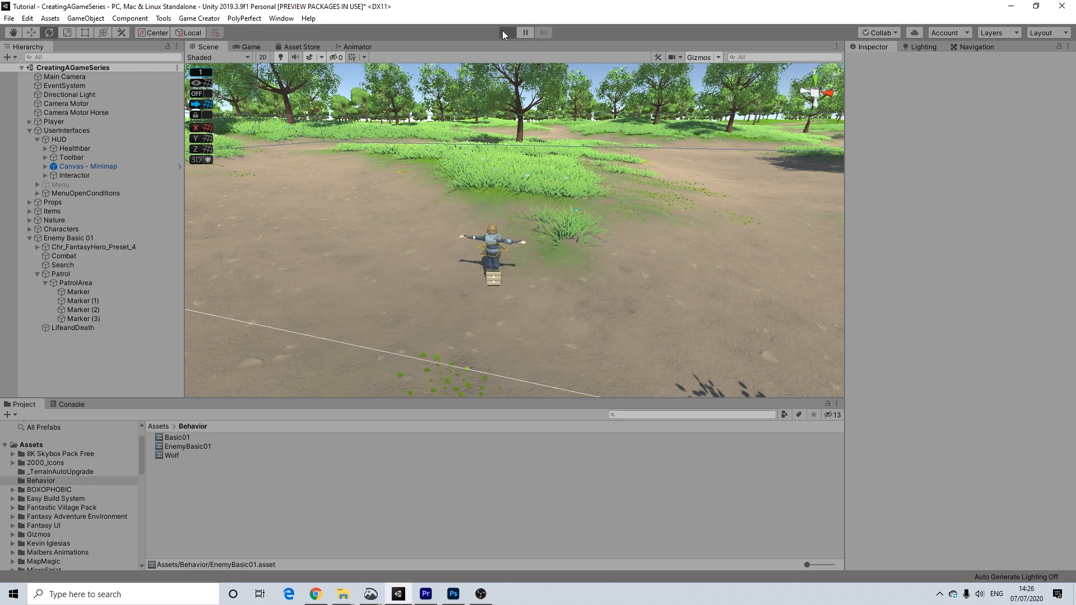
left_click(208, 46)
middle_click_drag(457, 184, 572, 313)
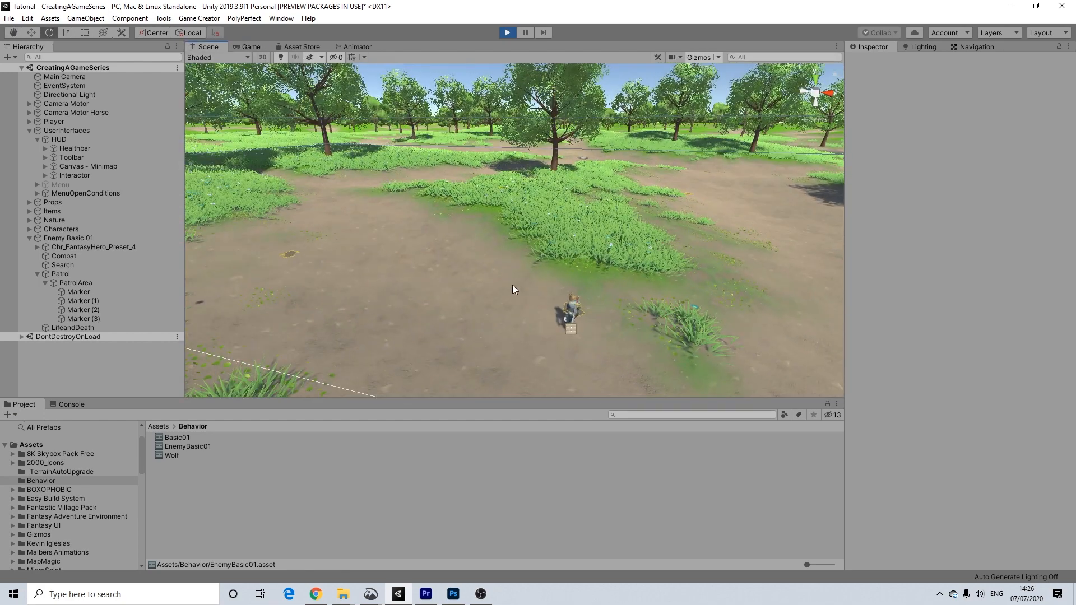
scroll(506, 285, "down", 3)
left_click_drag(485, 274, 520, 310, "alt")
middle_click_drag(446, 250, 533, 329)
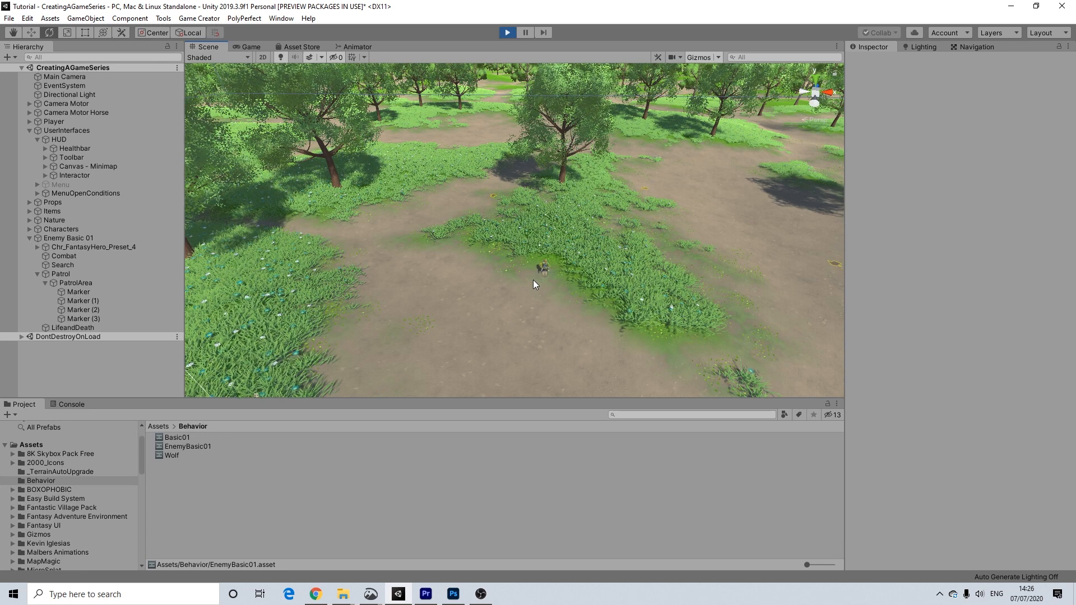
middle_click_drag(591, 253, 443, 295)
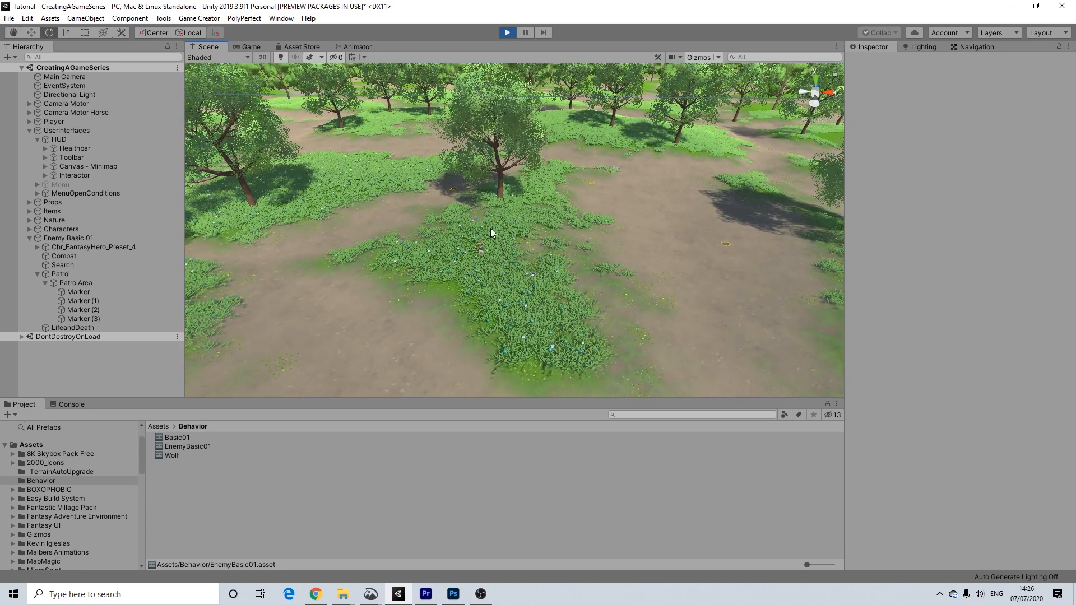
middle_click_drag(517, 194, 1070, 209)
scroll(515, 220, "up", 5)
scroll(515, 220, "up", 2)
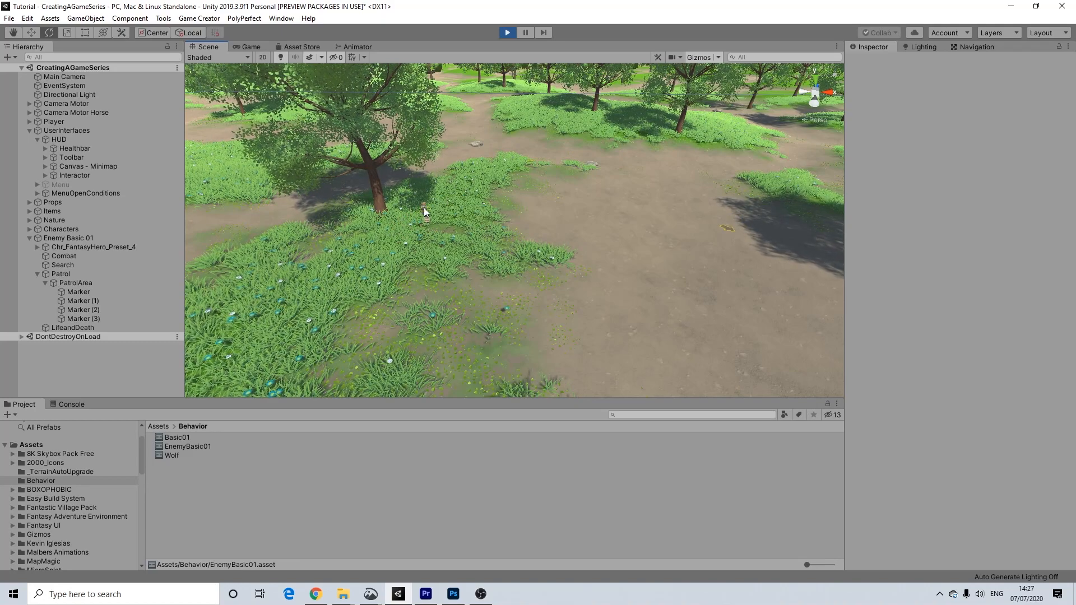
scroll(538, 227, "down", 3)
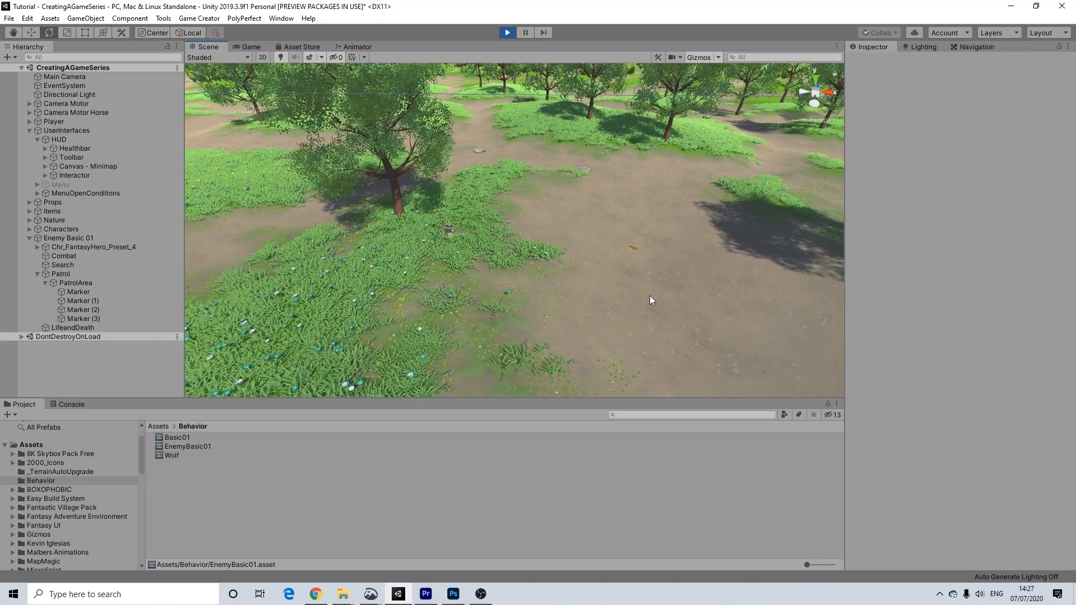
scroll(650, 294, "down", 5)
scroll(676, 333, "up", 5)
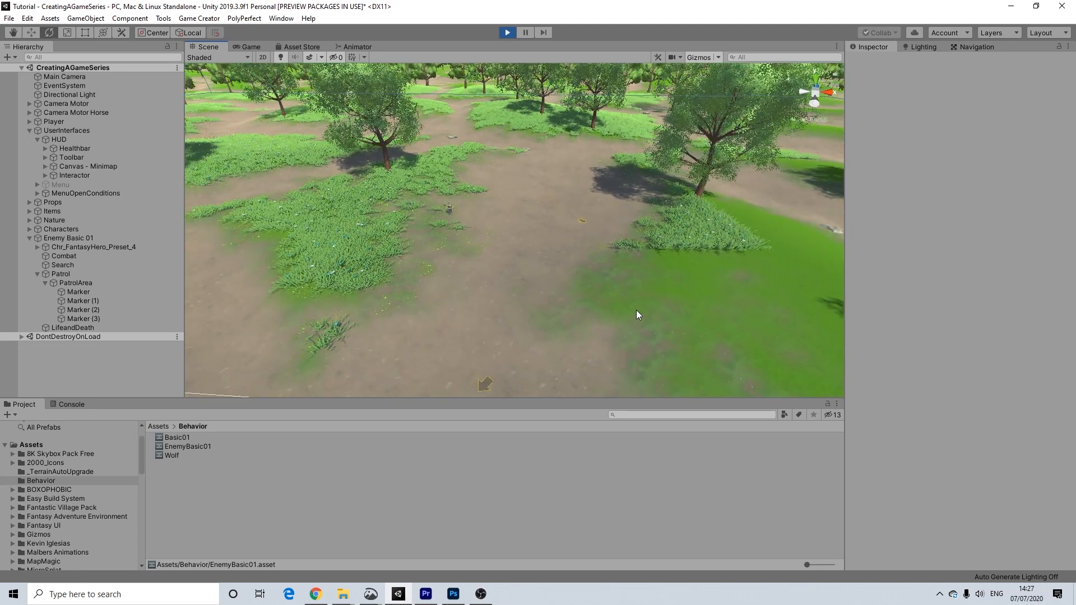
scroll(603, 259, "down", 3)
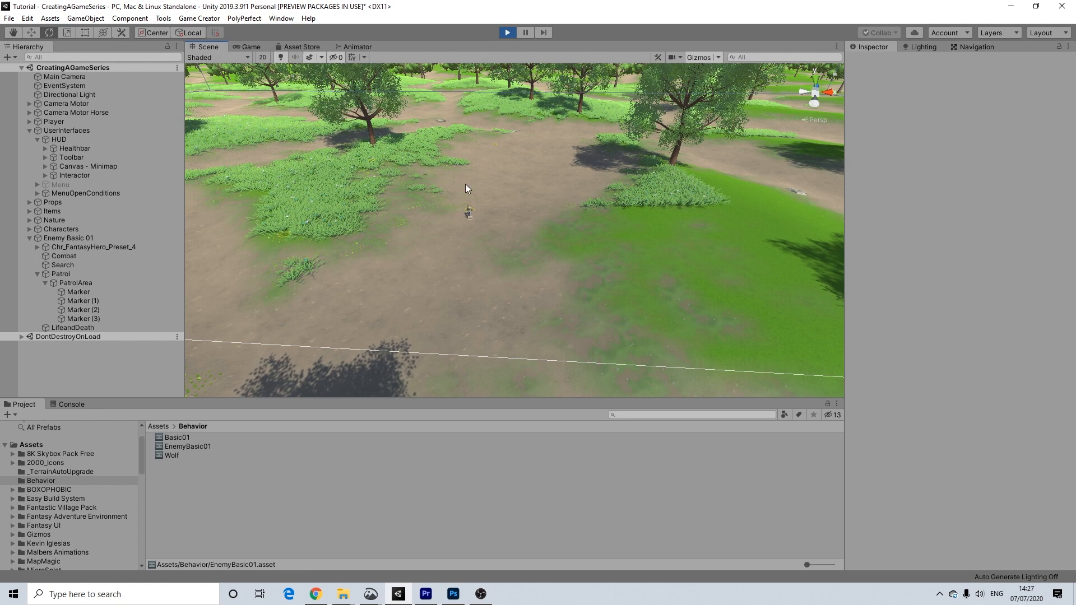
scroll(347, 238, "down", 3)
scroll(347, 238, "up", 3)
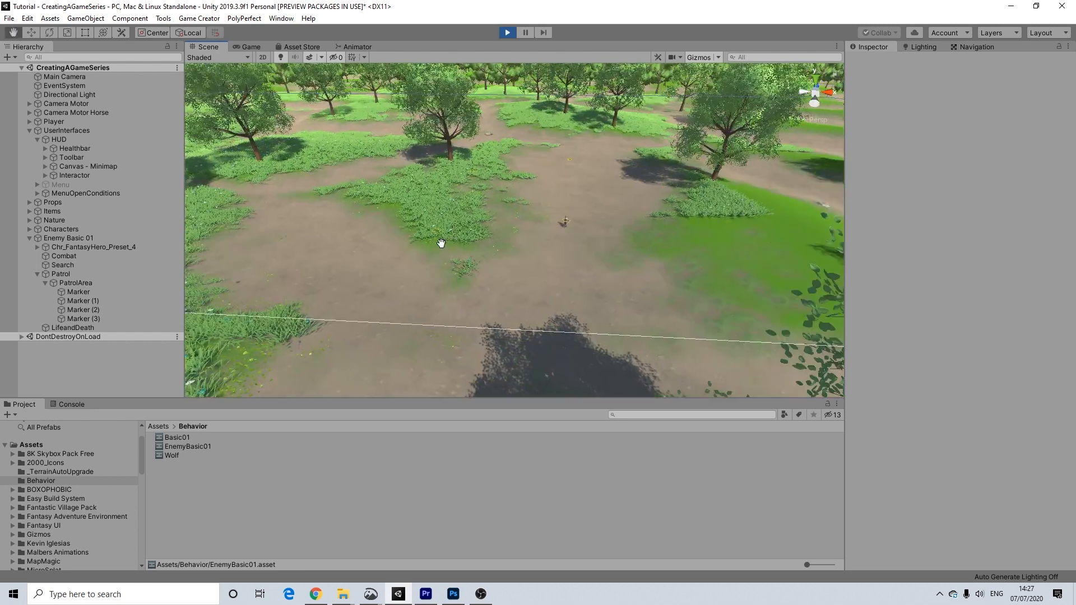
middle_click_drag(483, 245, 524, 243)
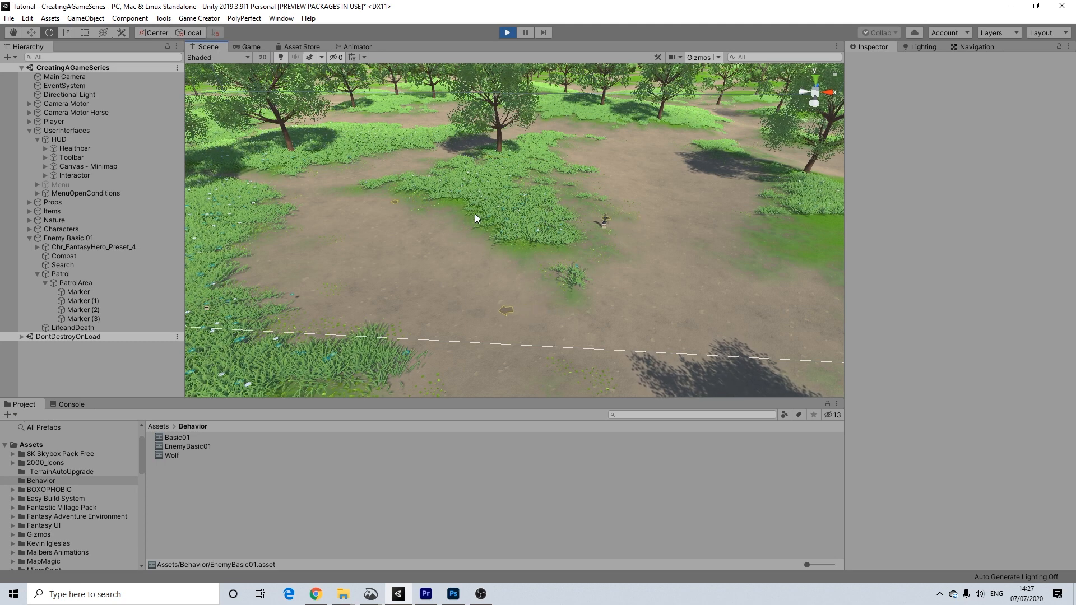
scroll(432, 227, "down", 1)
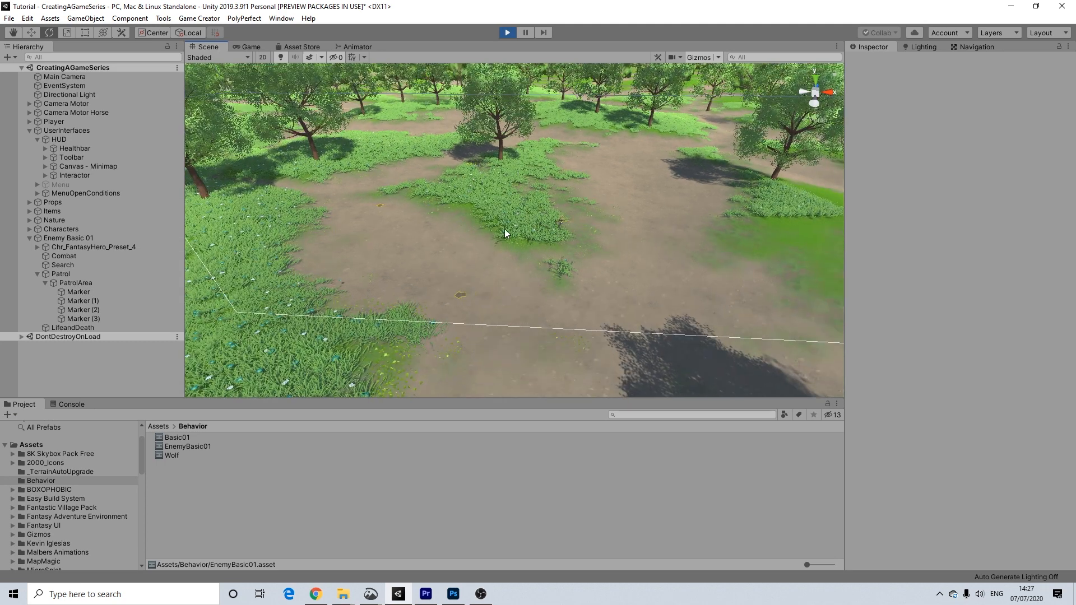
scroll(370, 192, "down", 5)
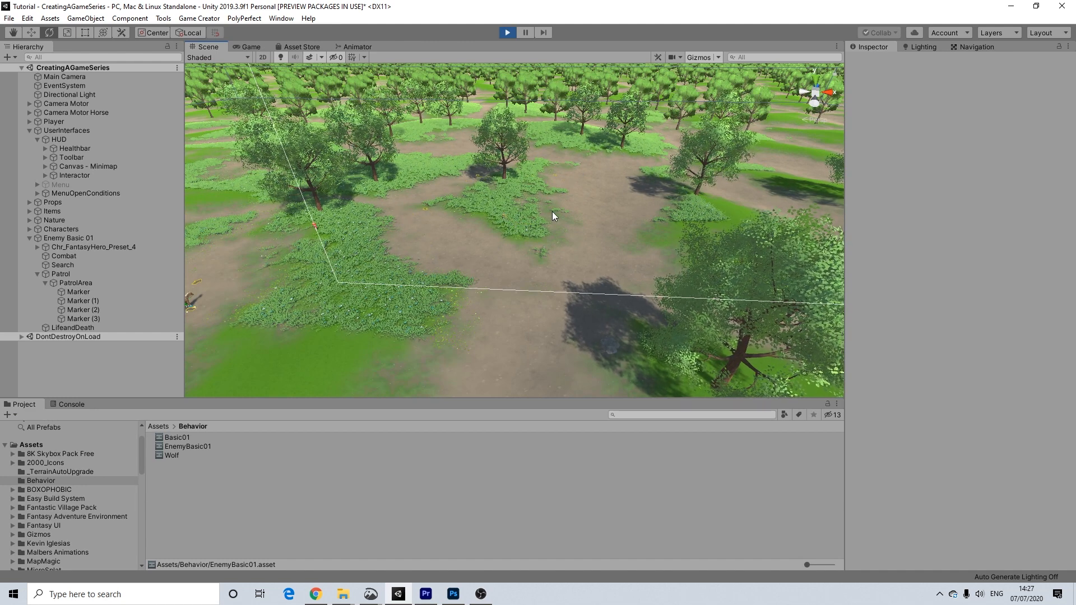
scroll(489, 197, "up", 4)
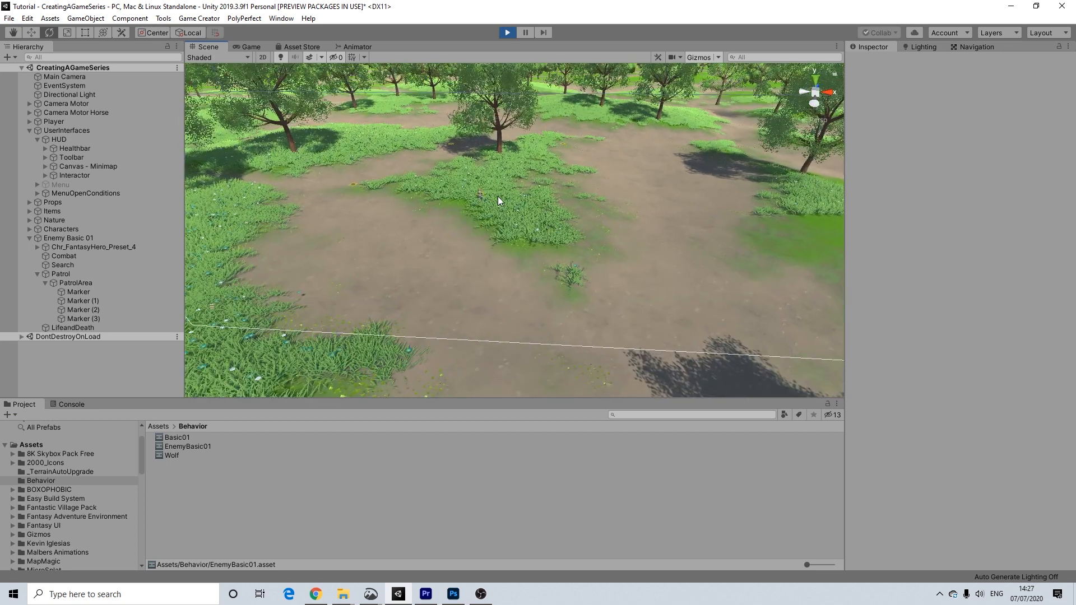
scroll(498, 196, "up", 2)
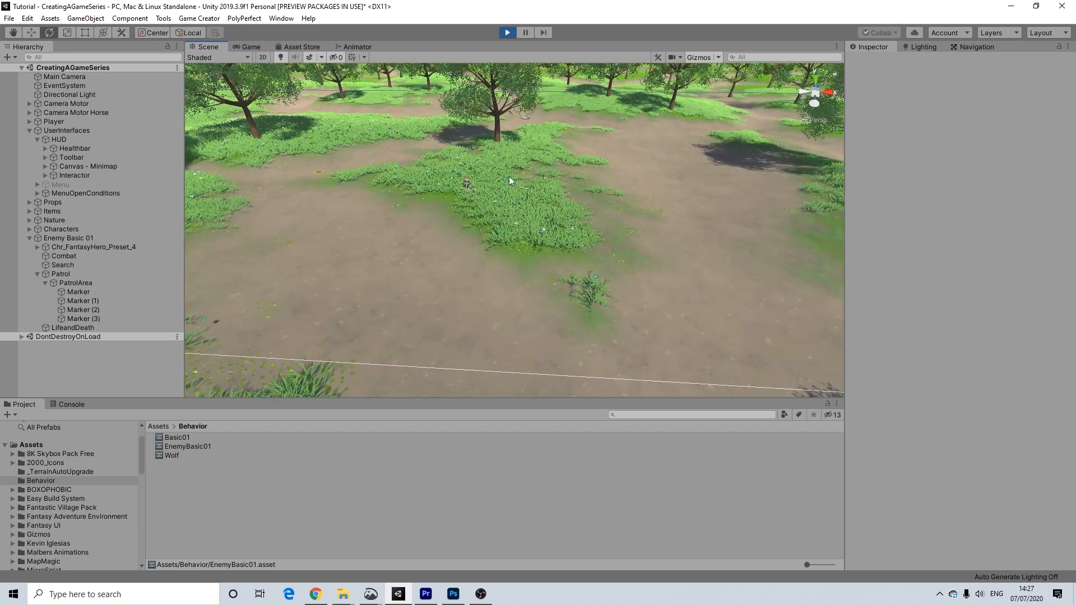
scroll(457, 160, "up", 1)
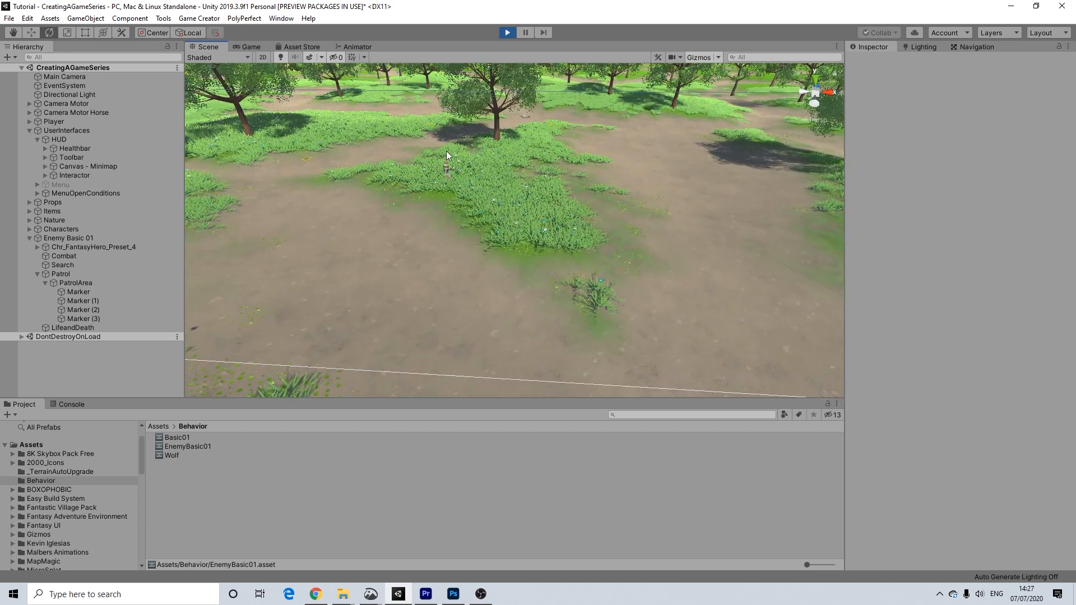
scroll(448, 148, "down", 1)
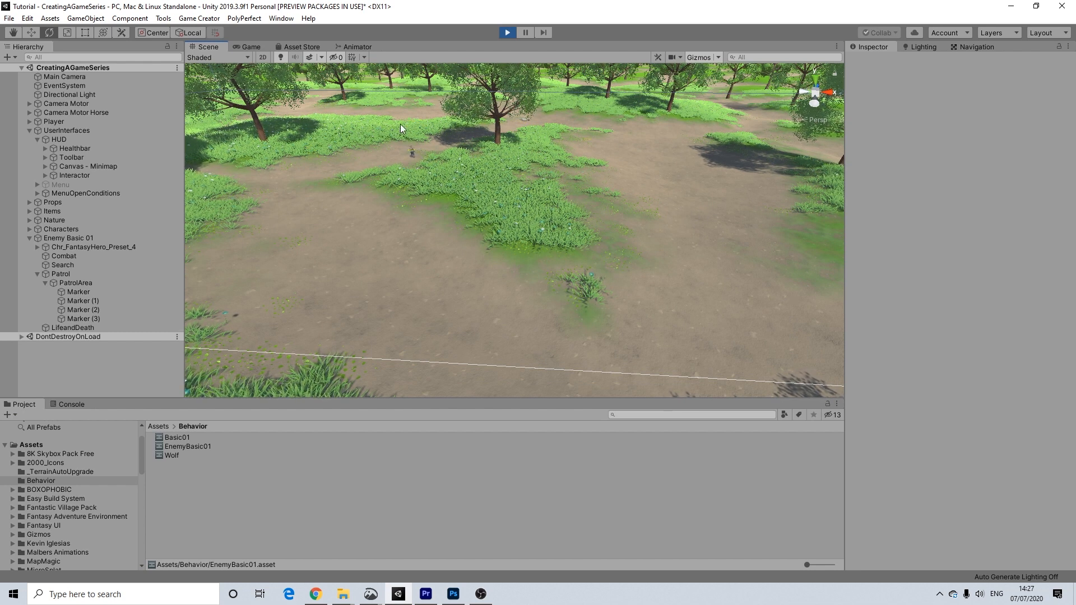
scroll(481, 118, "up", 1)
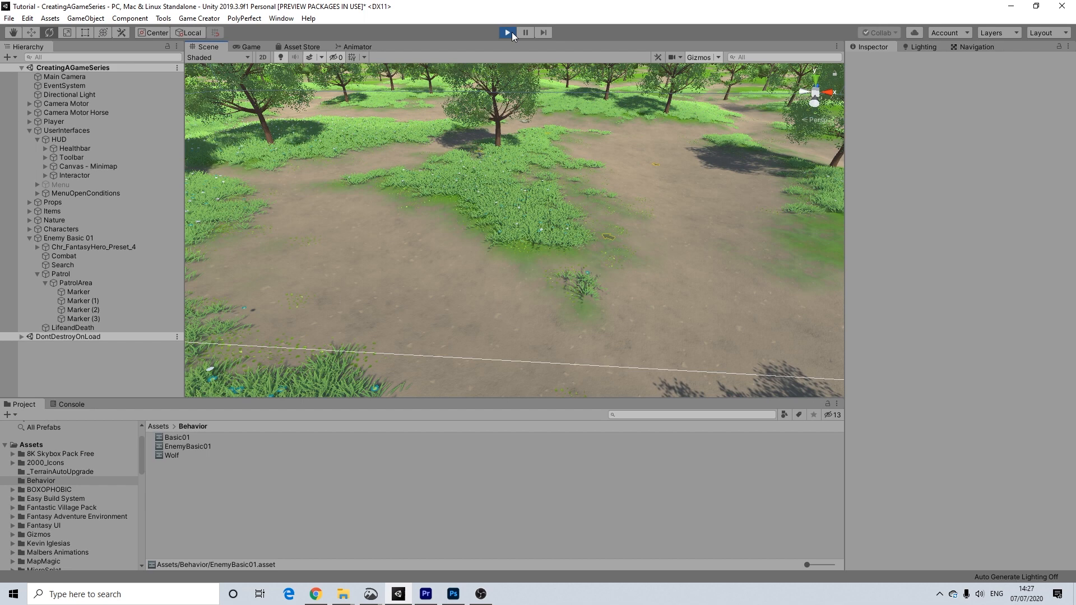
middle_click_drag(607, 157, 573, 175)
middle_click_drag(661, 171, 601, 185)
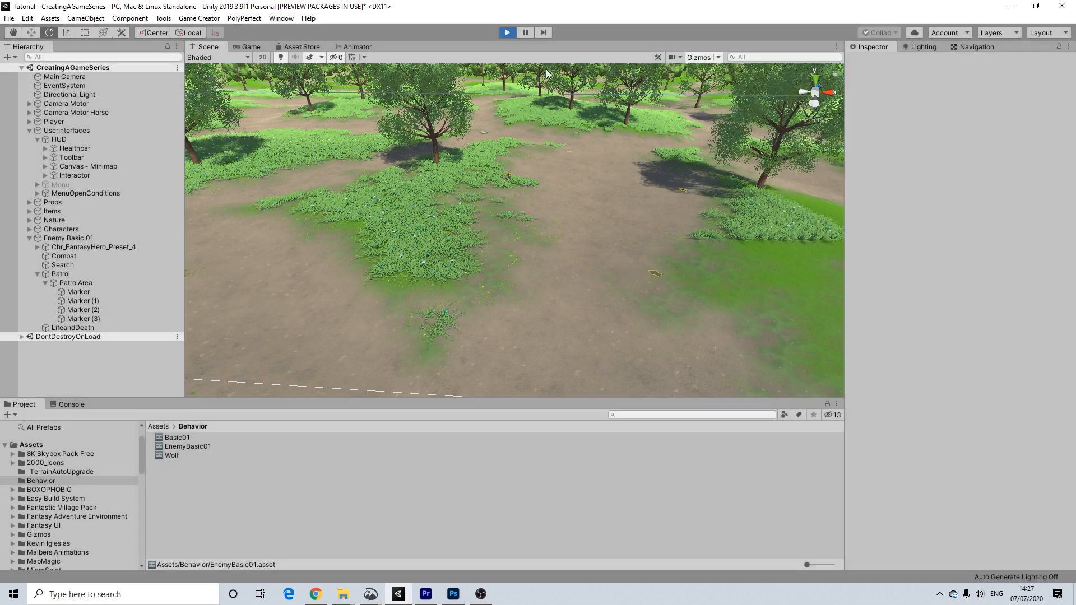
left_click(507, 32)
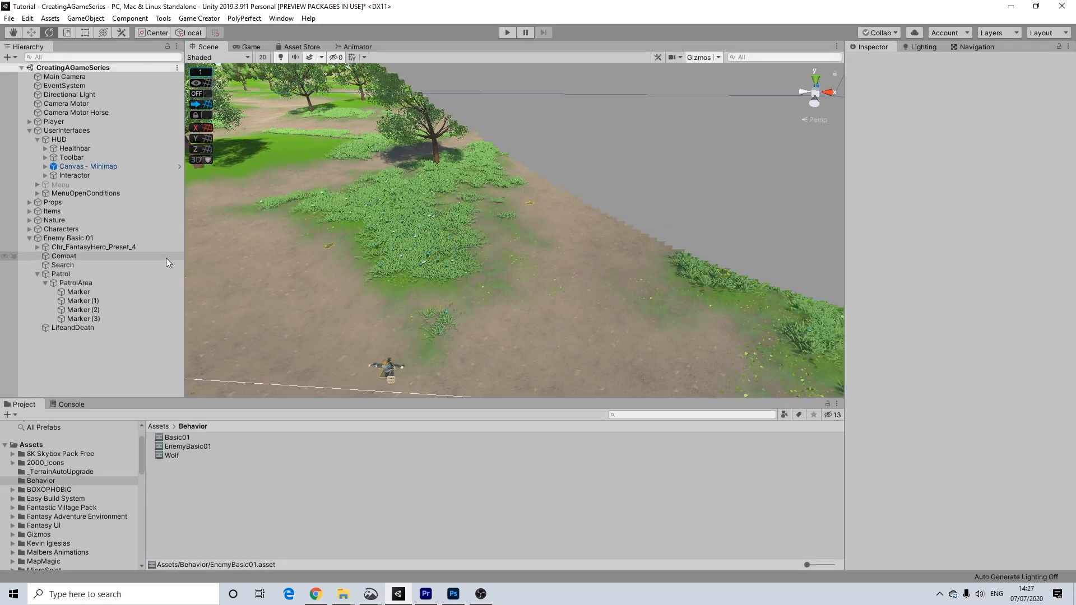
Create an empty game object at the root of the scene and rename it Enemy01
right_click(79, 344)
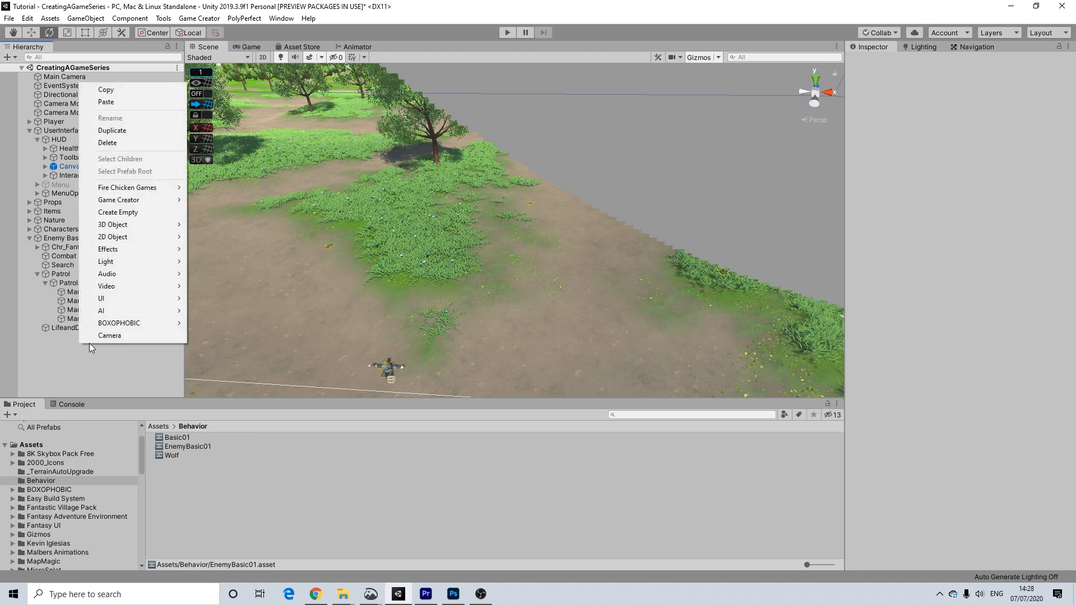
left_click(140, 213)
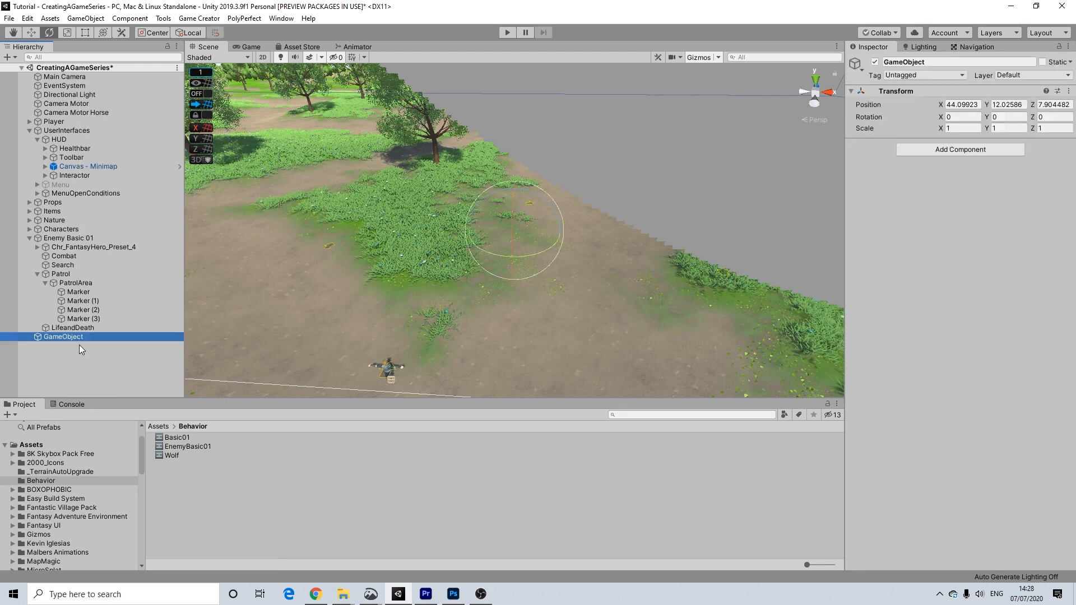
right_click(81, 334)
left_click(97, 112)
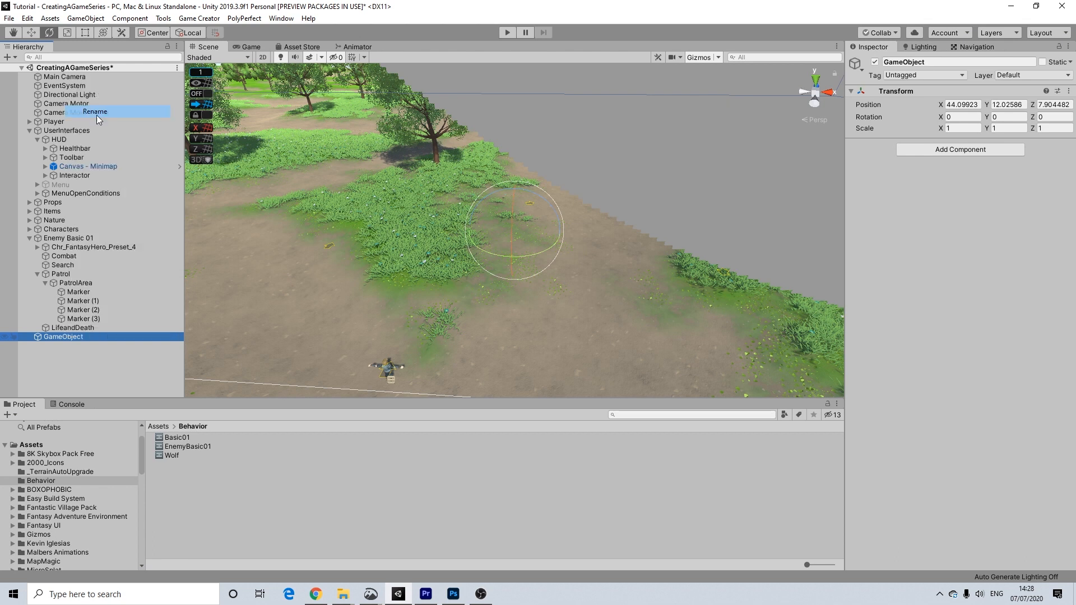
type("Enemy01")
key("Return")
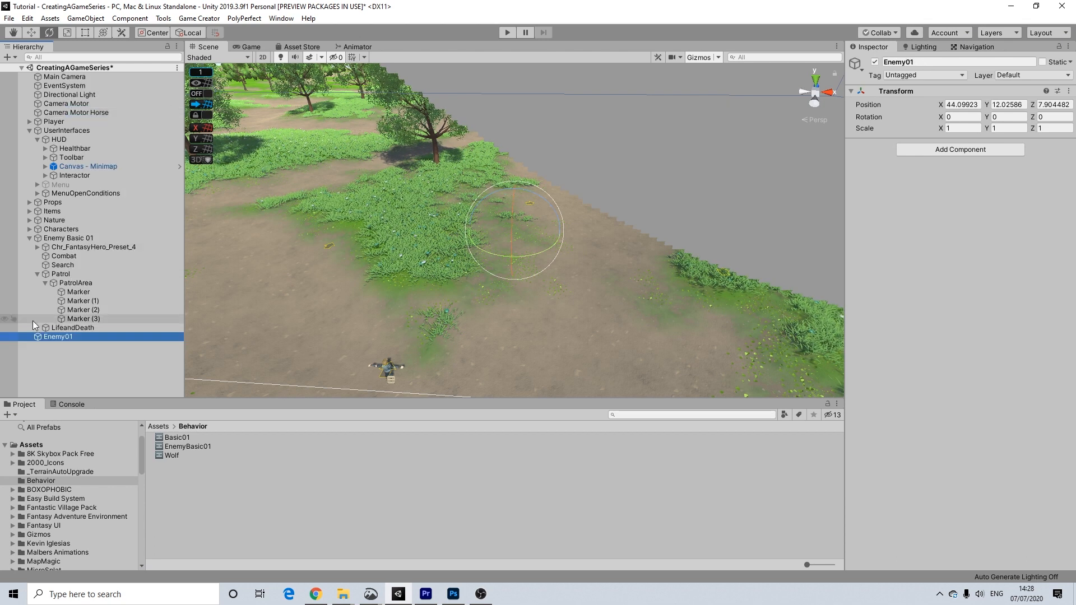
Make Enemy Basic 01 and its PatrolArea separate direct children of Enemy01, with PatrolArea moved out of Patrol
left_click_drag(45, 336, 64, 241)
left_click_drag(82, 293, 59, 241)
left_click(37, 247)
left_click(38, 257)
middle_click_drag(442, 337, 505, 258)
scroll(502, 257, "up", 5)
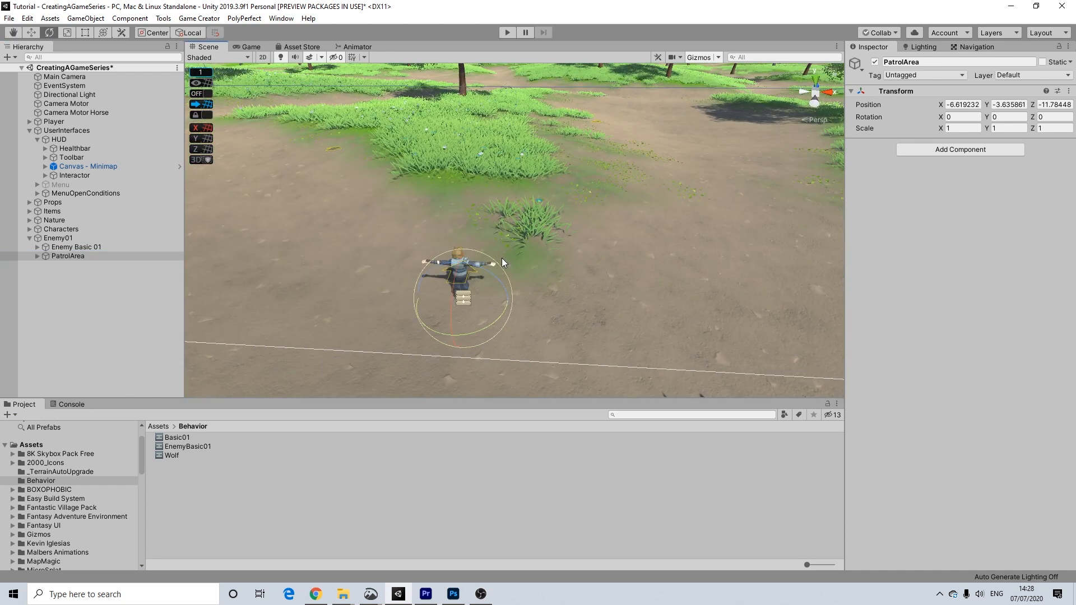
left_click(61, 238)
left_click(89, 247)
left_click(115, 238)
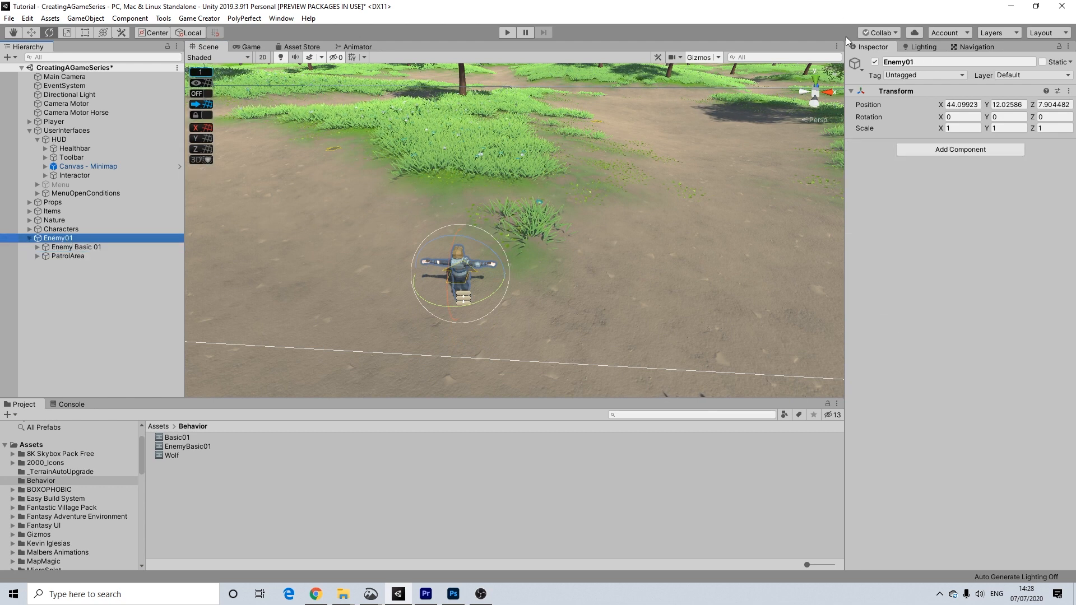
Run the scene again, examine in the Scene view how the enemy patrols with PatrolArea detached from it, and stop playing
left_click(505, 32)
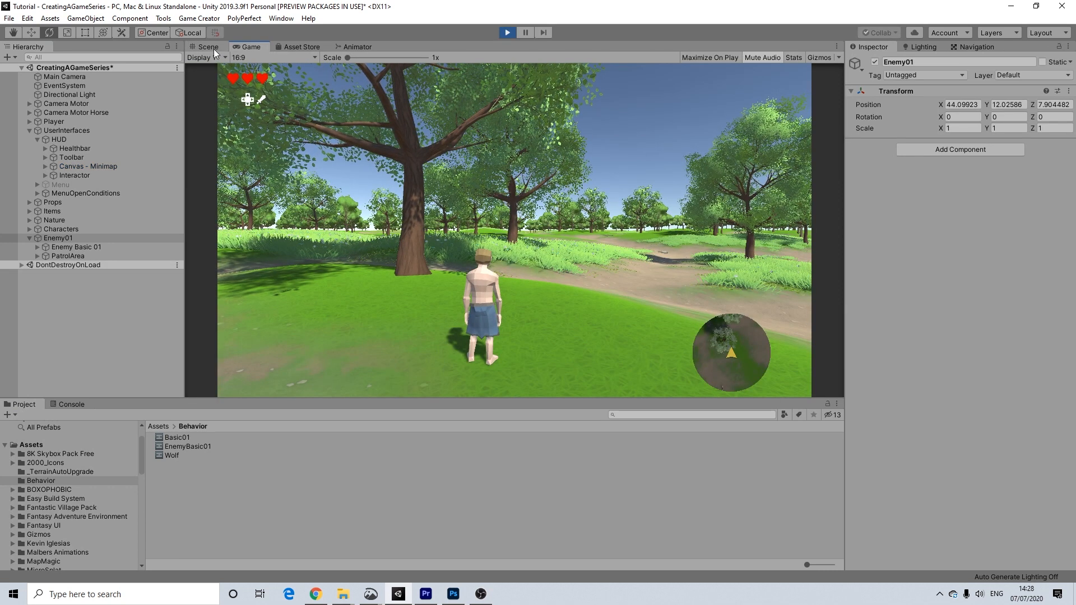
left_click(214, 49)
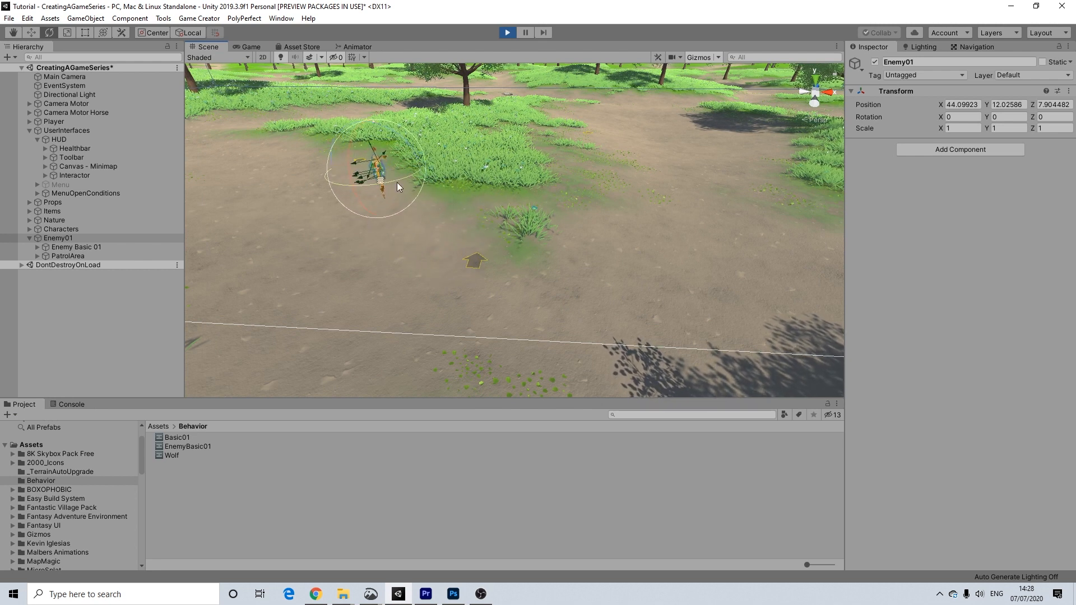
scroll(478, 240, "down", 3)
middle_click_drag(483, 225, 455, 259)
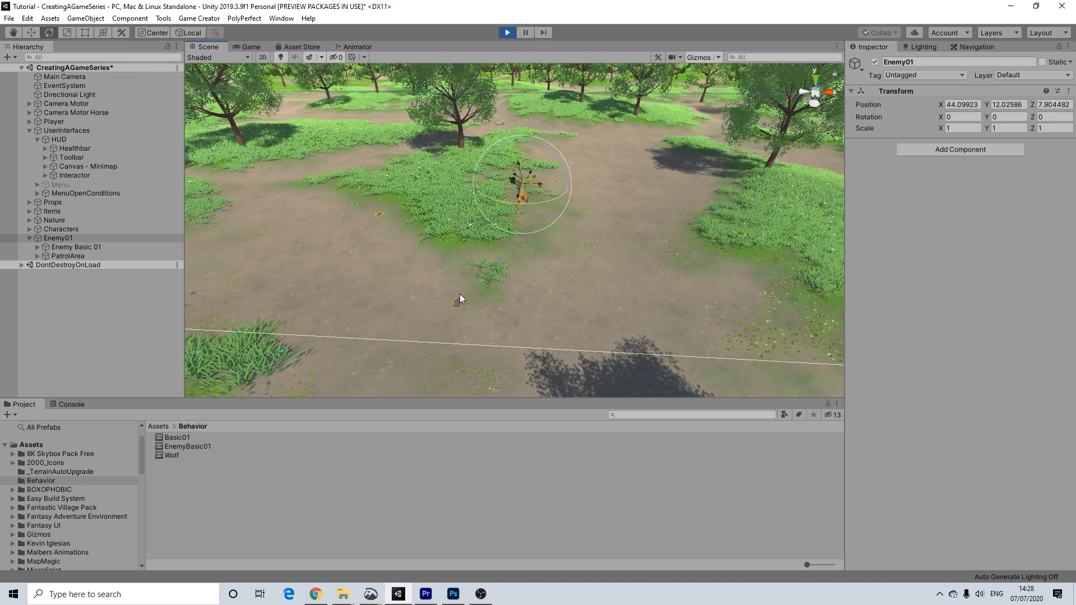
middle_click_drag(652, 248, 620, 248)
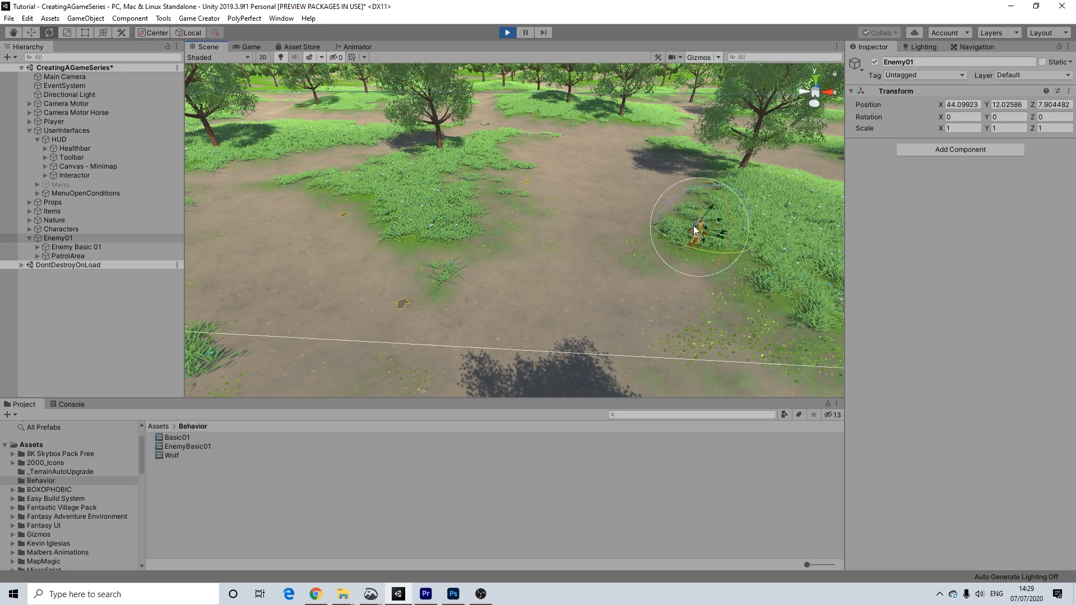
right_click_drag(638, 246, 614, 242)
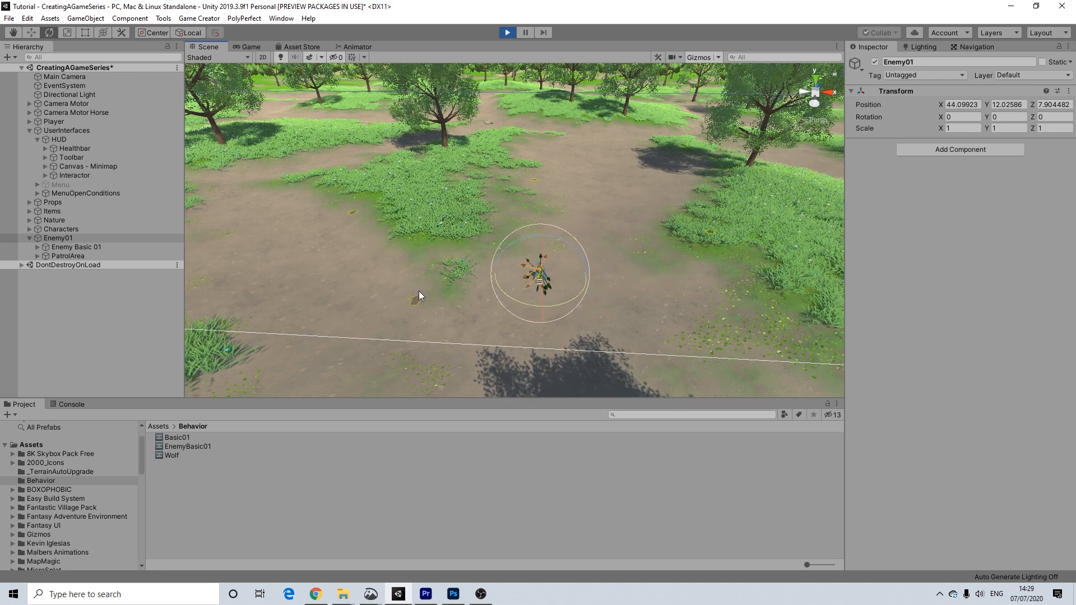
scroll(407, 301, "up", 2)
middle_click_drag(408, 308, 436, 297)
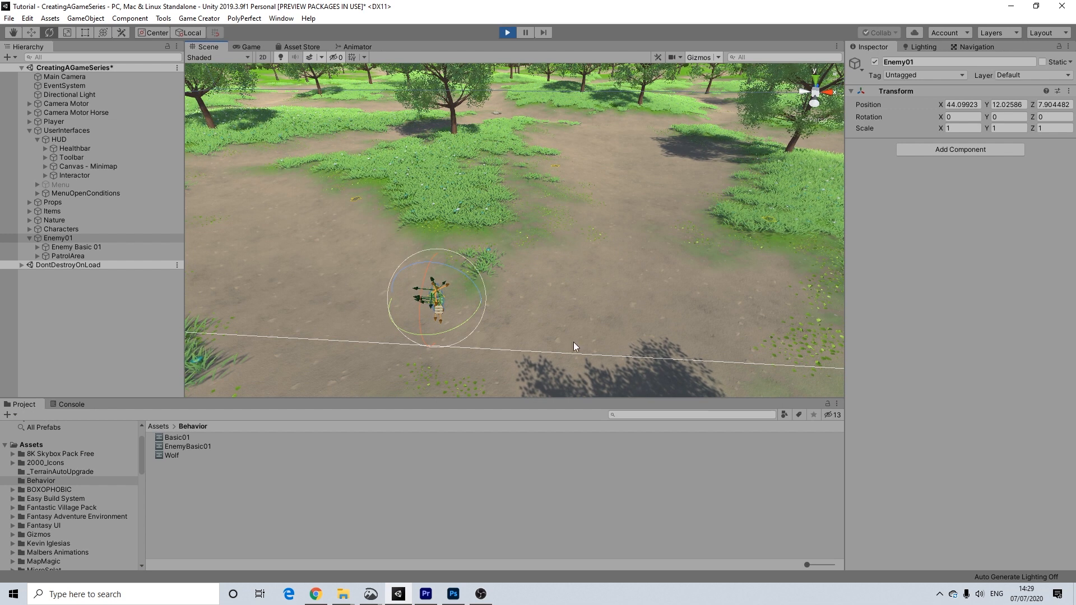
middle_click_drag(447, 187, 422, 211)
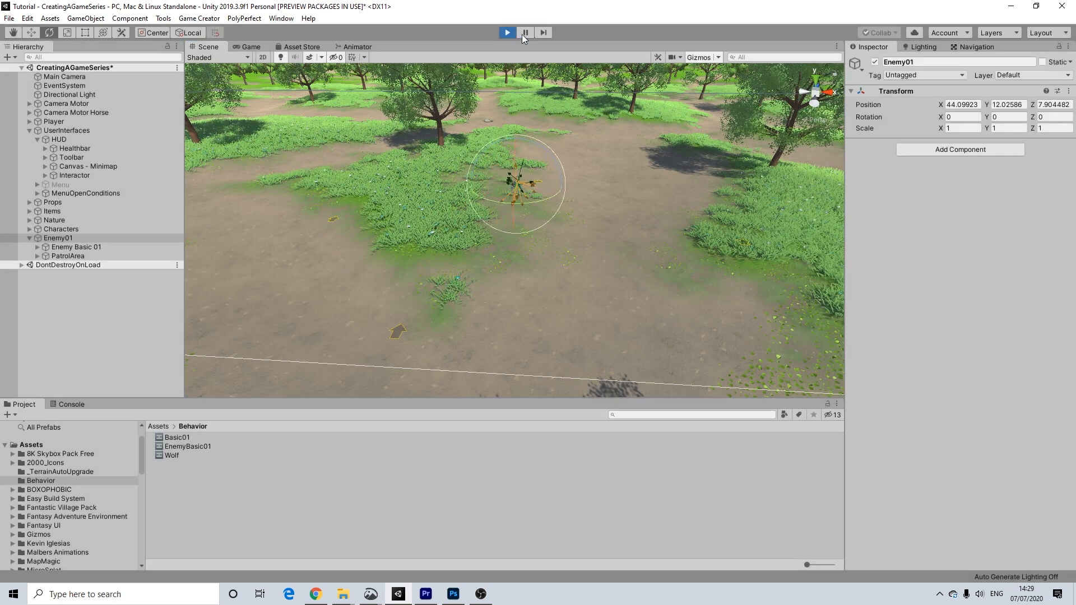
left_click(508, 33)
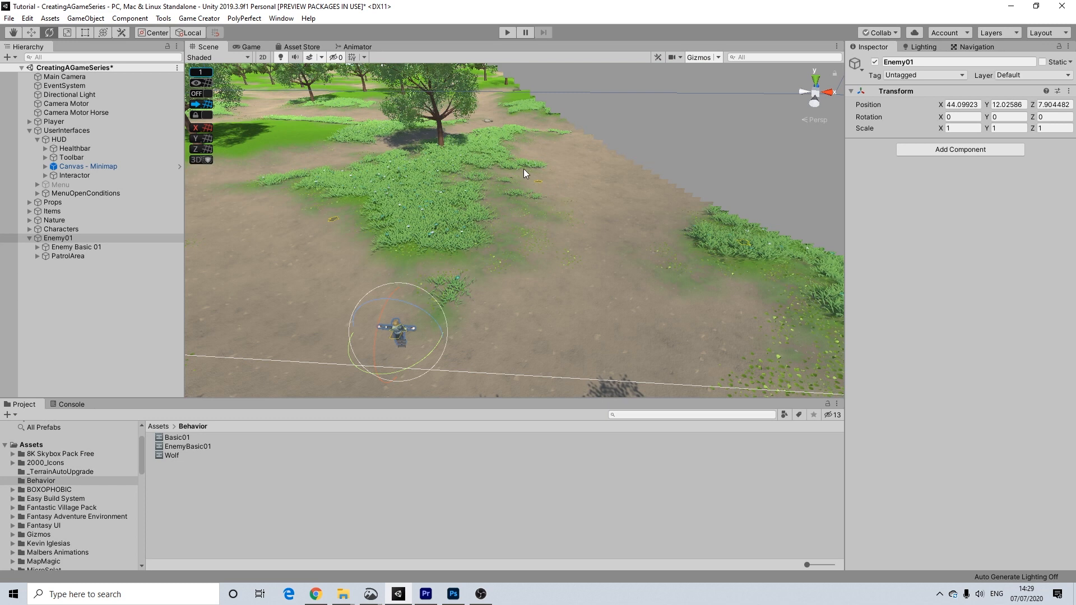
scroll(543, 200, "up", 3)
middle_click_drag(499, 230, 512, 190)
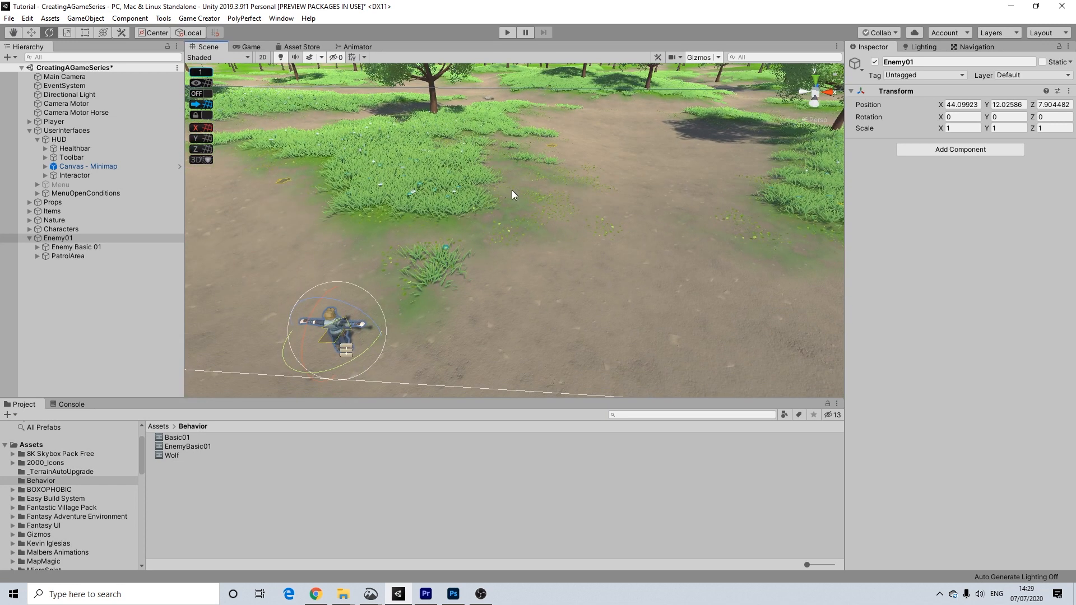
scroll(519, 184, "down", 1)
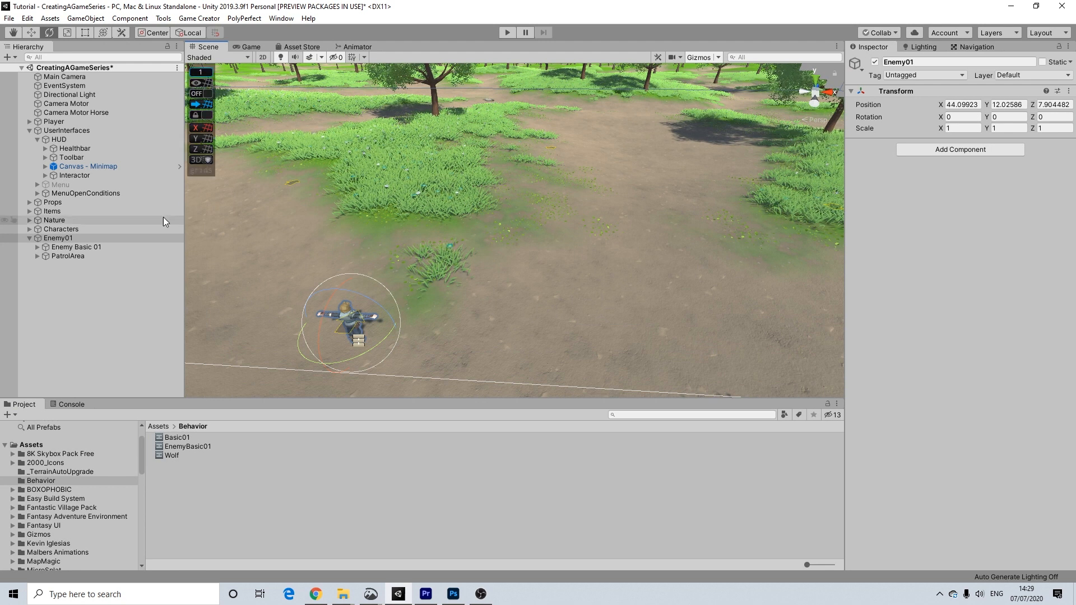
Enable Can Use Navigation Mesh and Save in the Character component of Enemy Basic 01
left_click(65, 246)
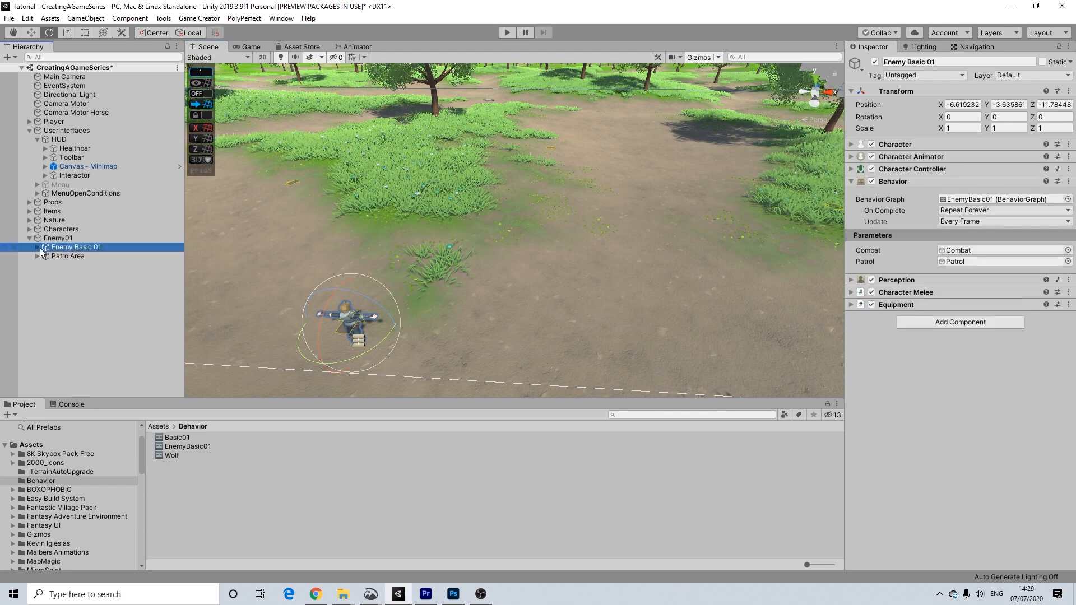
left_click(37, 247)
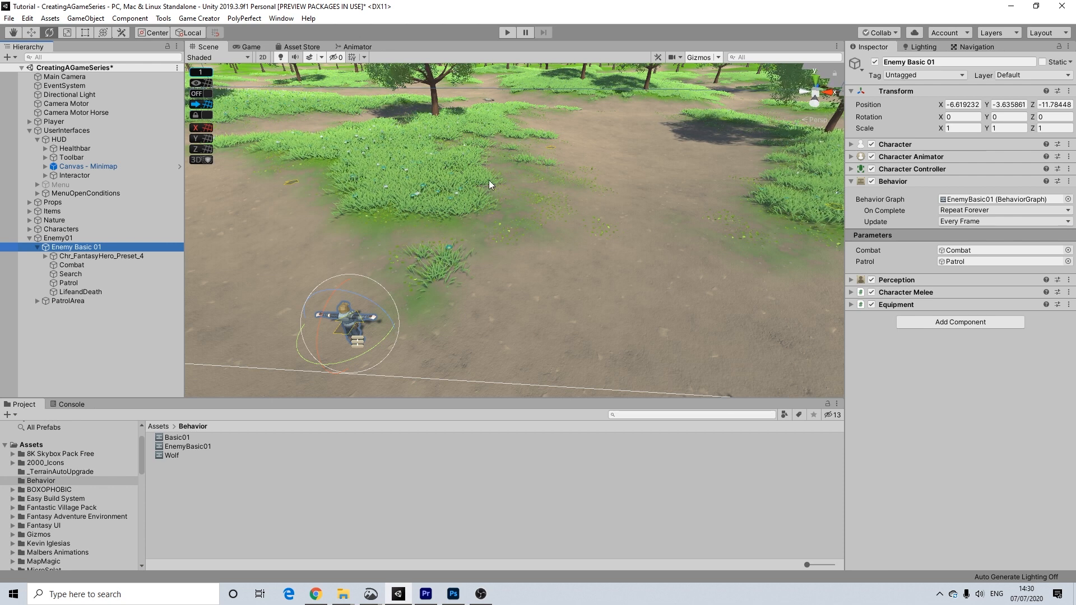
scroll(375, 200, "down", 1)
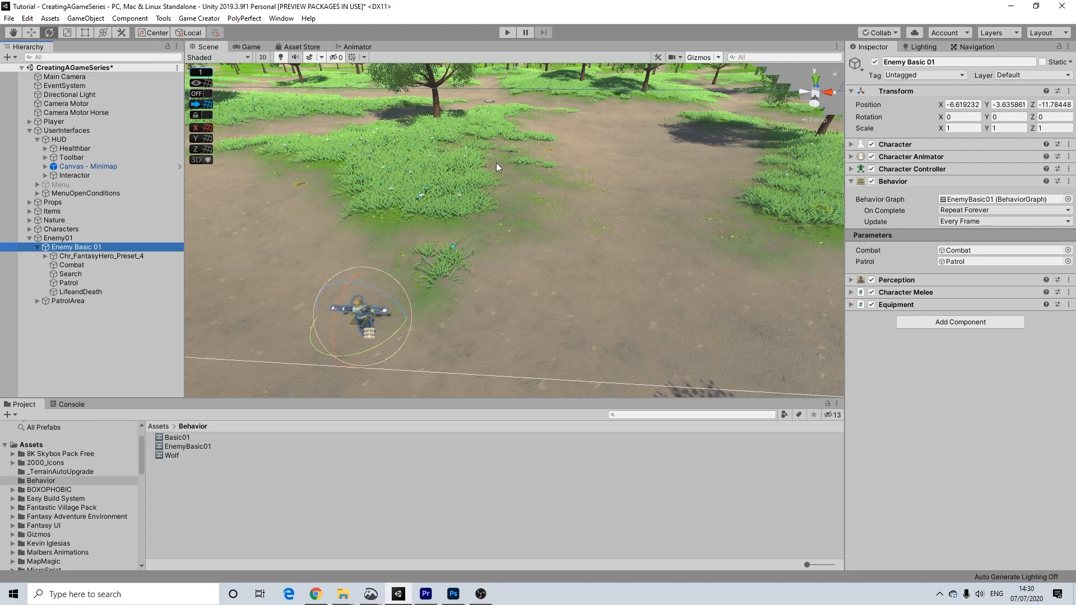
scroll(423, 170, "down", 1)
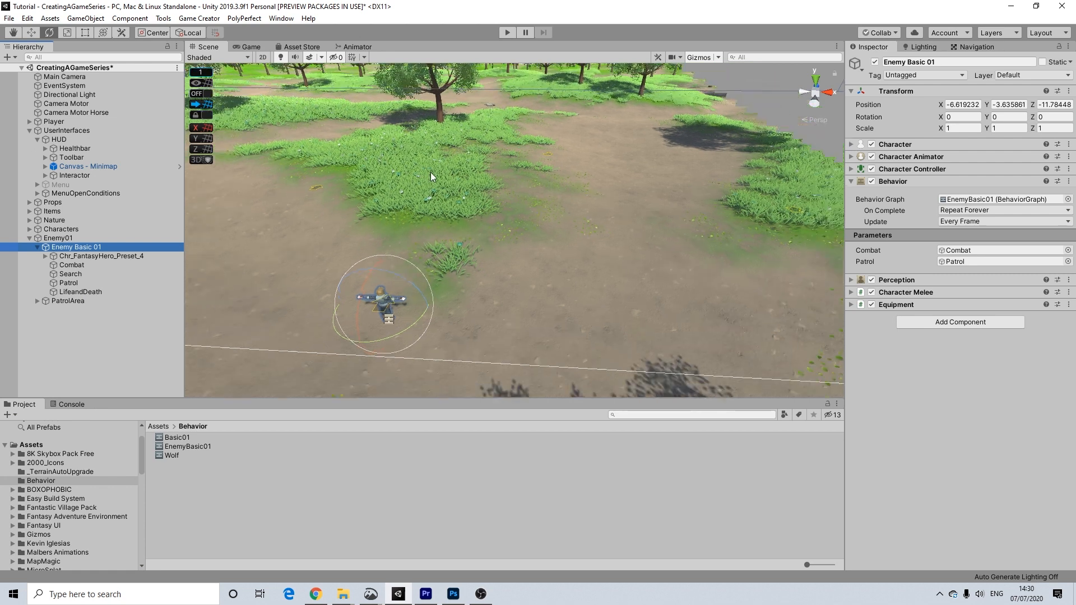
left_click(65, 239)
left_click(66, 247)
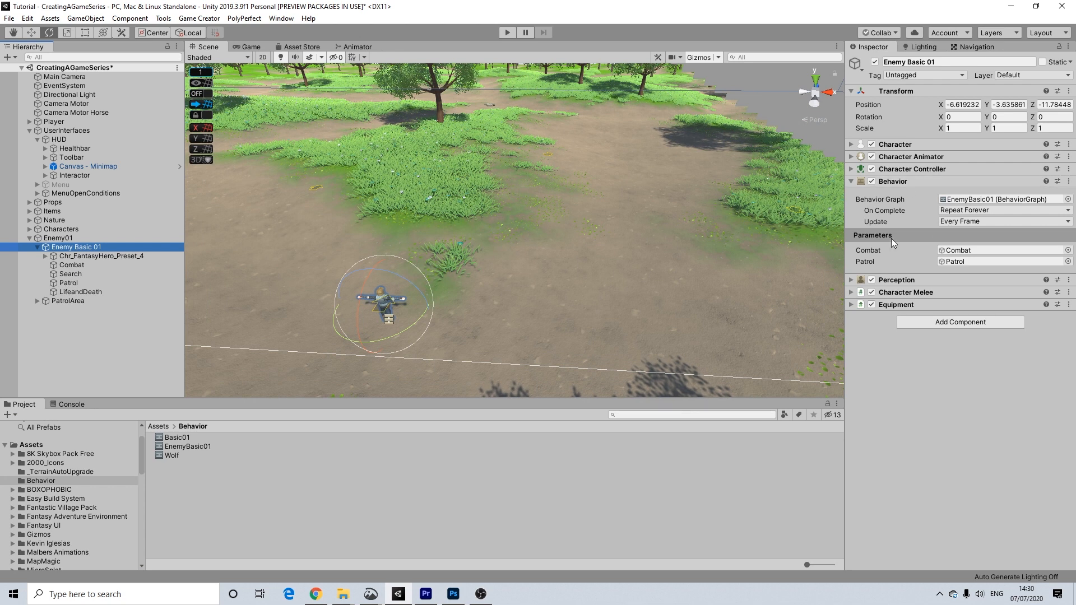
left_click(906, 144)
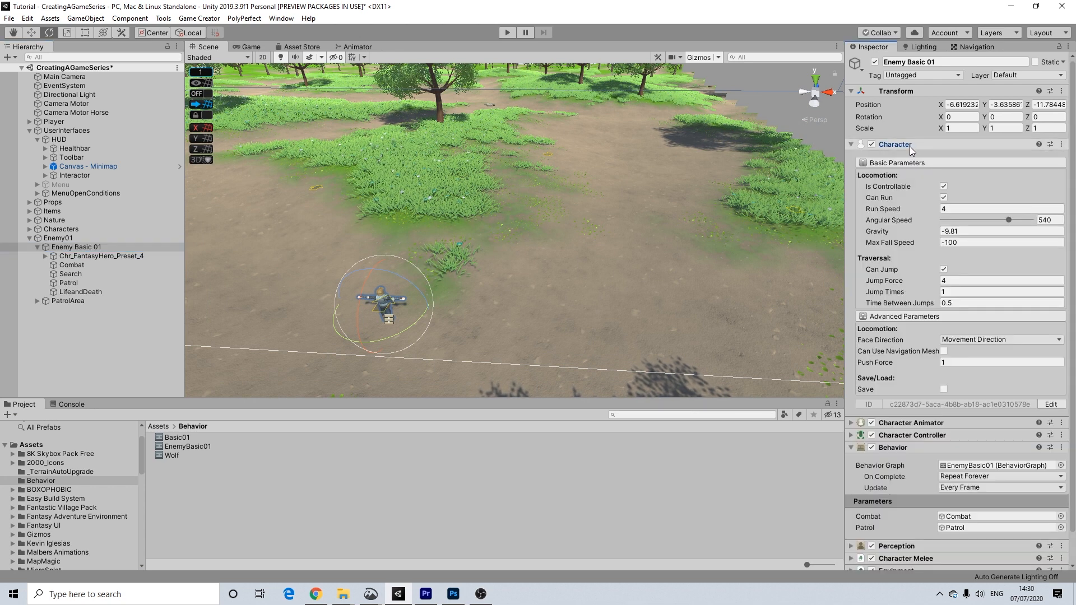
left_click(944, 352)
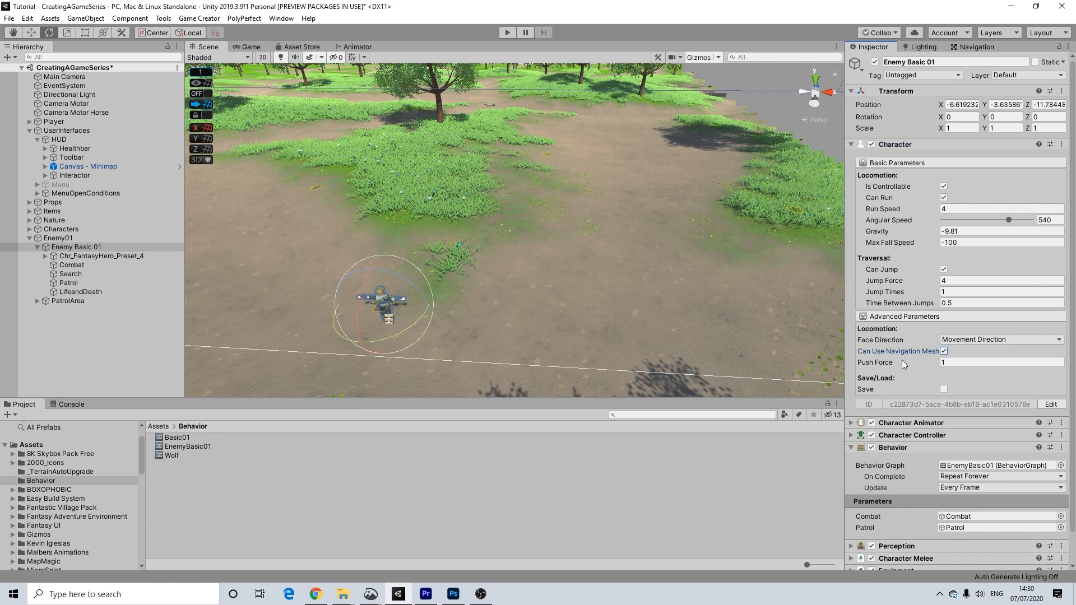
left_click(943, 389)
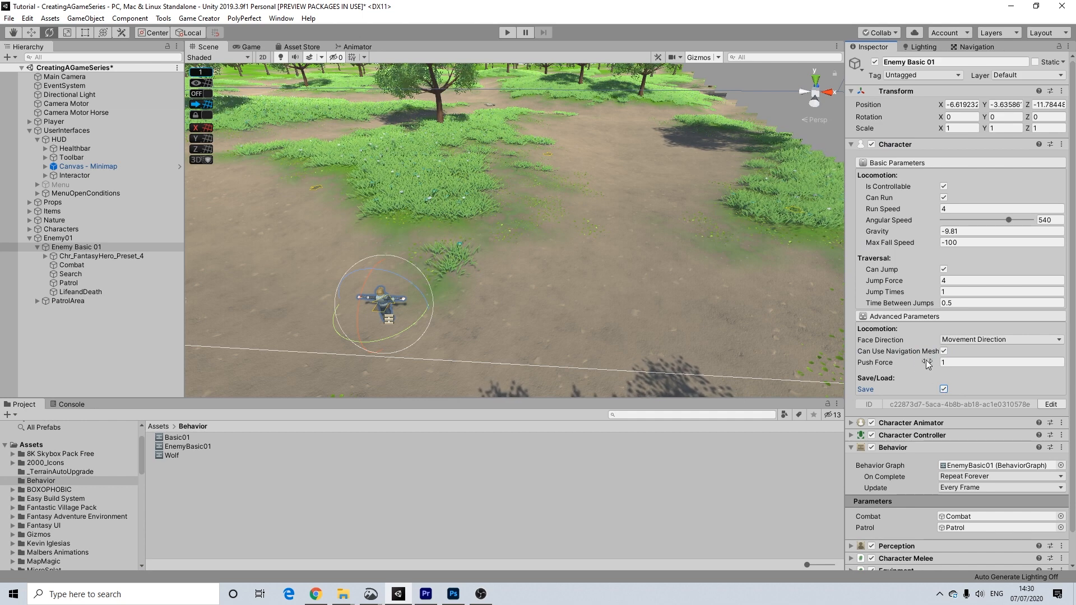
scroll(520, 141, "down", 4)
middle_click_drag(520, 141, 535, 144)
scroll(534, 145, "up", 2)
scroll(532, 145, "down", 7)
right_click_drag(529, 144, 408, 194)
middle_click_drag(407, 195, 410, 146)
scroll(571, 149, "up", 3)
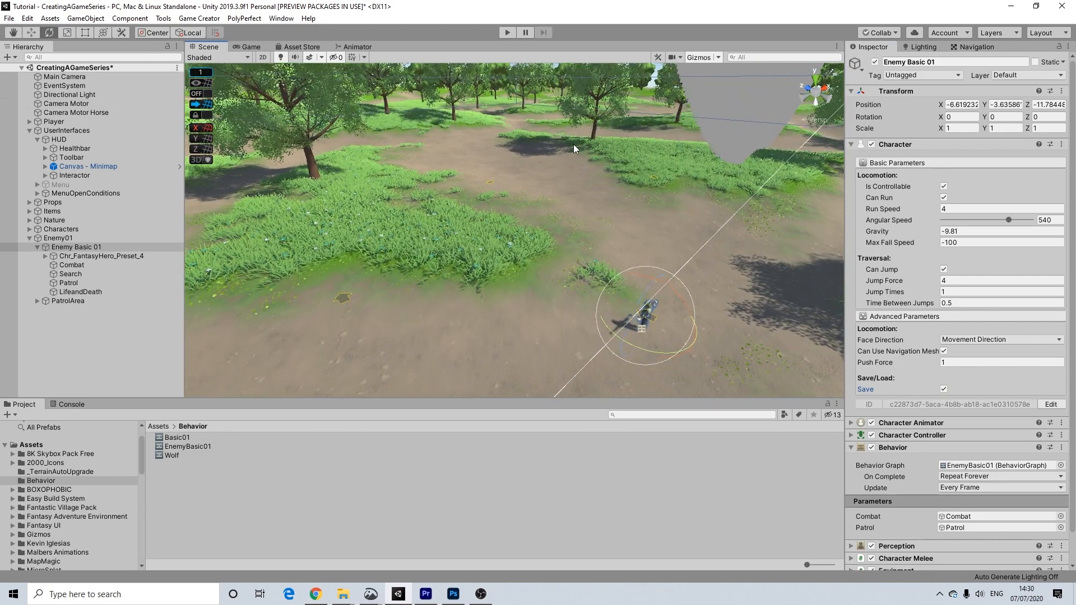
Mark Main Terrain under MapMagic's Tile 0,0 as Navigation Static with the Walkable area, and bake the scene's NavMesh
left_click(277, 23)
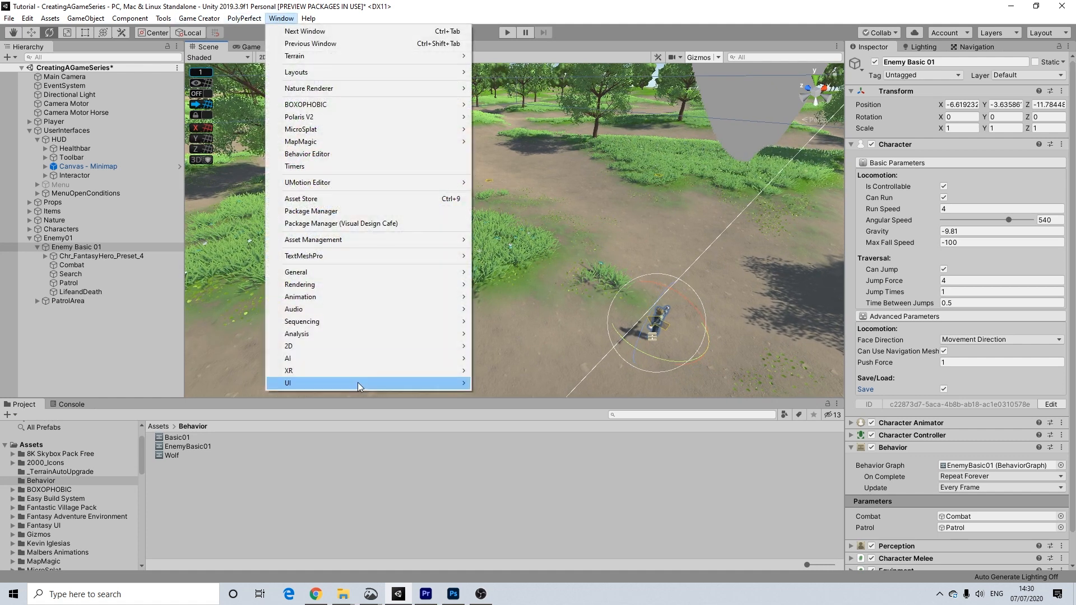
mouse_move(437, 359)
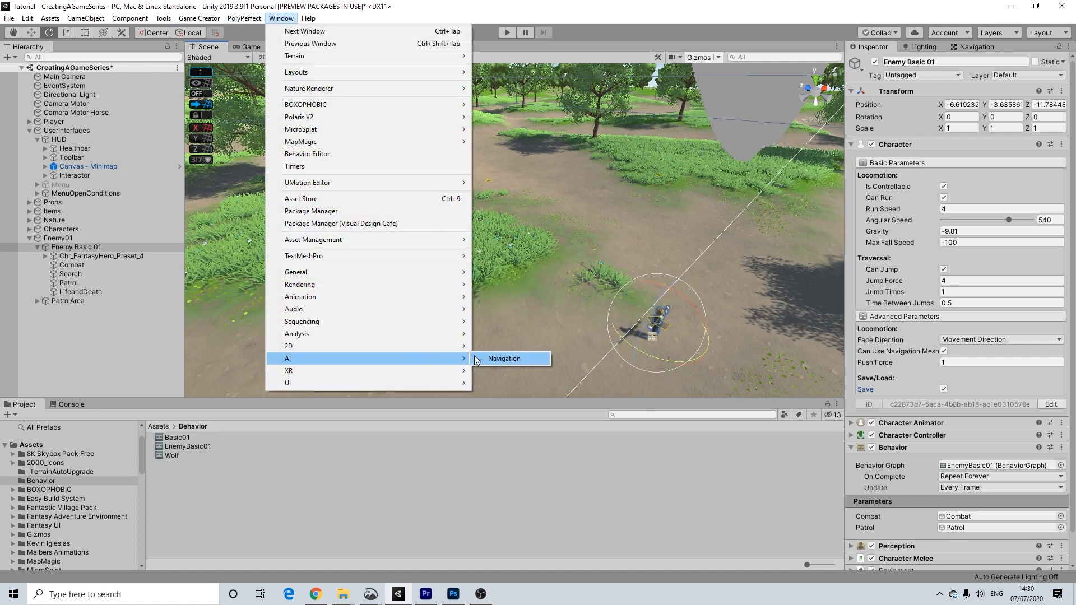
left_click(512, 359)
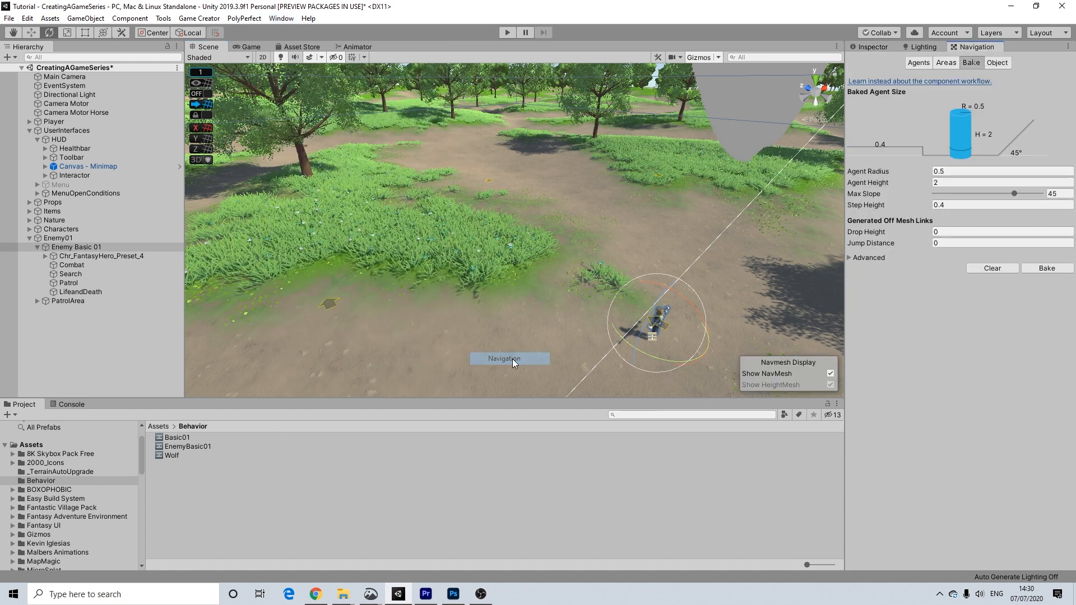
left_click(29, 220)
left_click(37, 229)
left_click(45, 239)
left_click(107, 267)
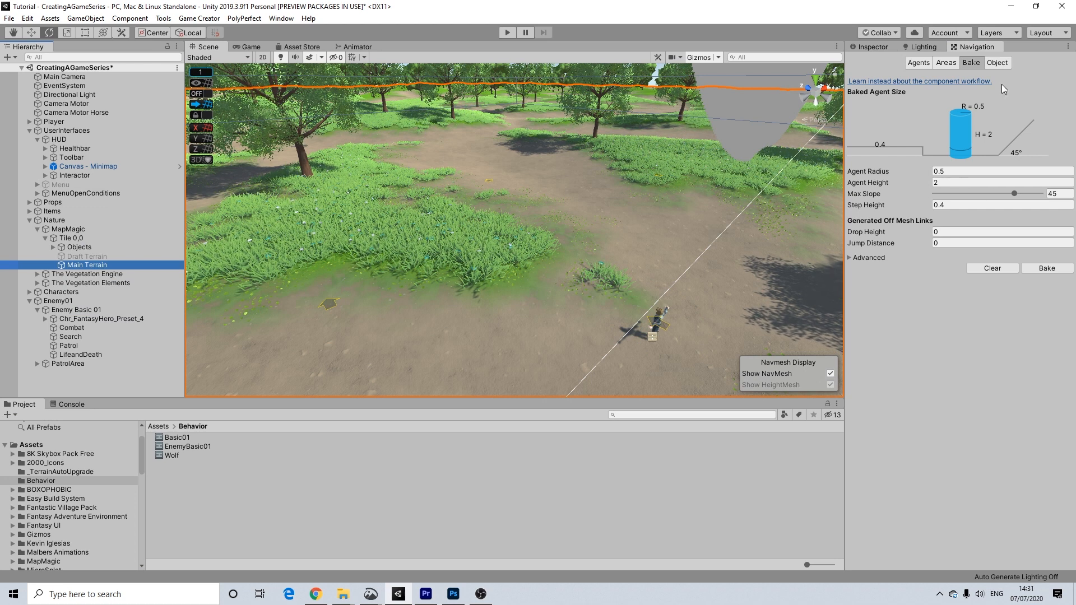
left_click(997, 65)
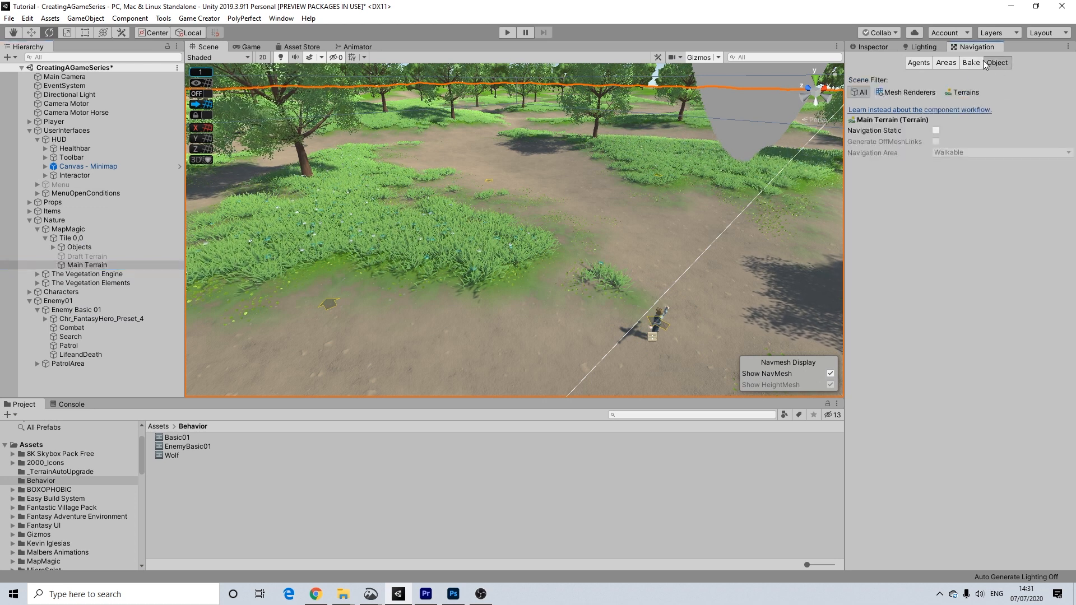
left_click(936, 130)
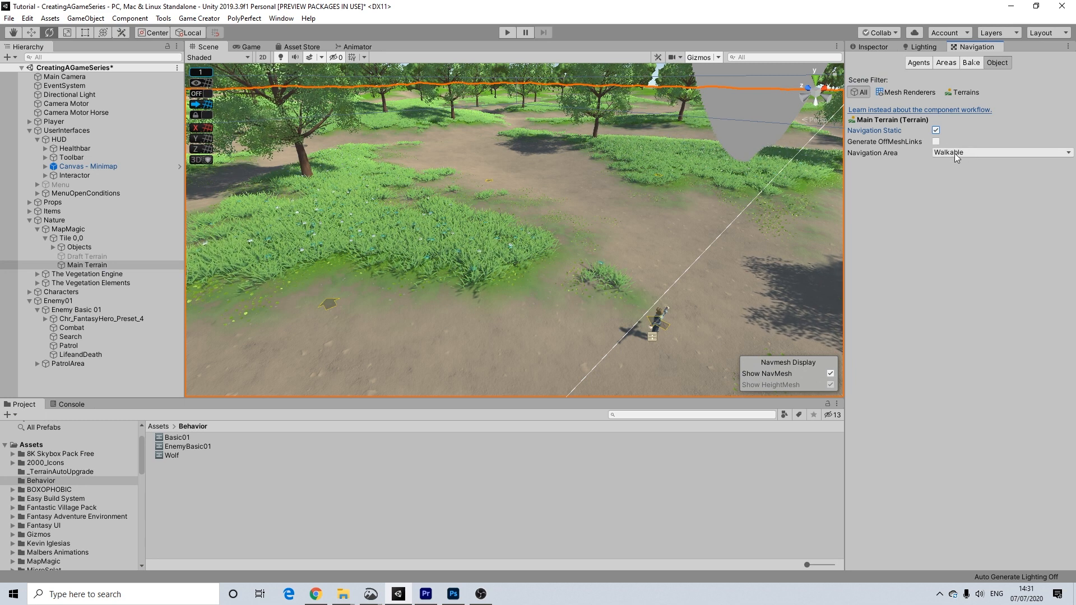
left_click(972, 64)
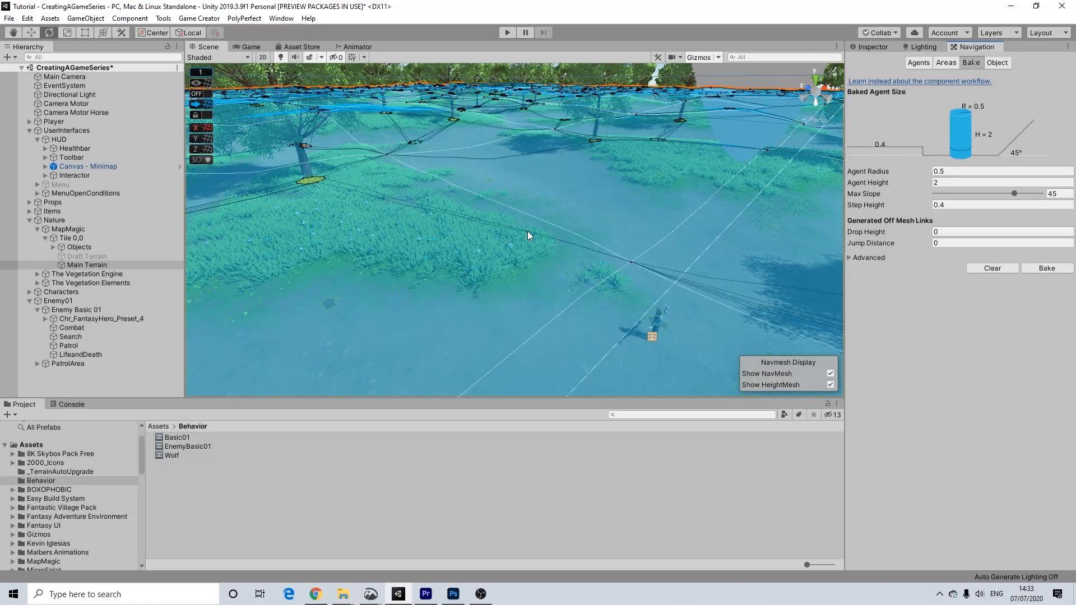
Examine the baked NavMesh across the terrain around the enemy, from ground level and from above
left_click_drag(525, 244, 645, 168, "alt")
middle_click_drag(645, 168, 957, 180)
middle_click_drag(942, 247, 874, 362)
left_click(443, 111)
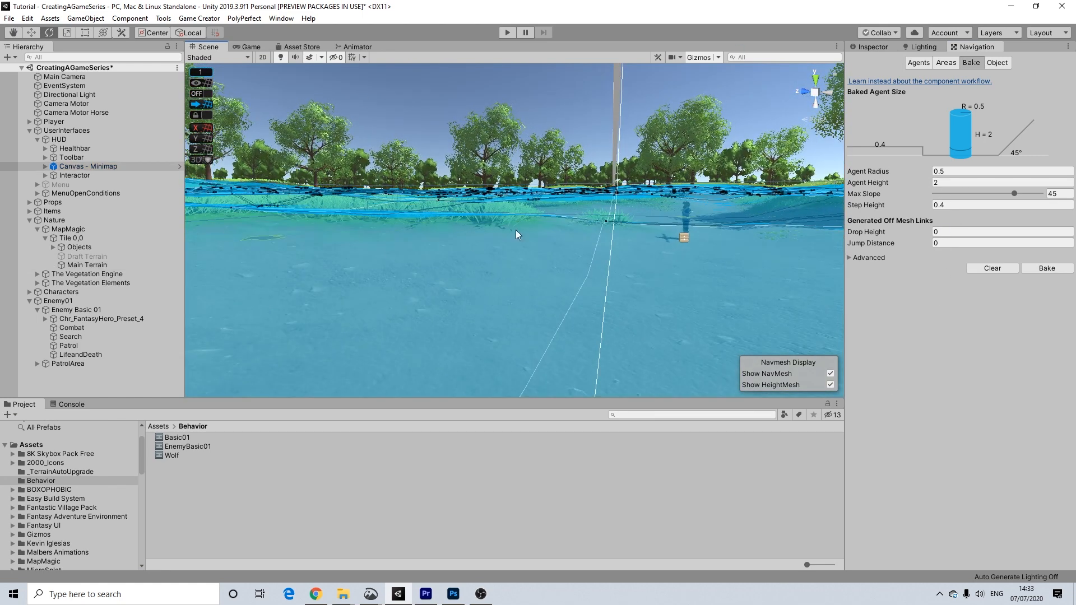
left_click_drag(514, 233, 961, 154, "alt")
middle_click_drag(622, 185, 442, 470)
left_click_drag(524, 278, 529, 386, "alt")
middle_click_drag(490, 131, 561, 482)
scroll(424, 106, "down", 8)
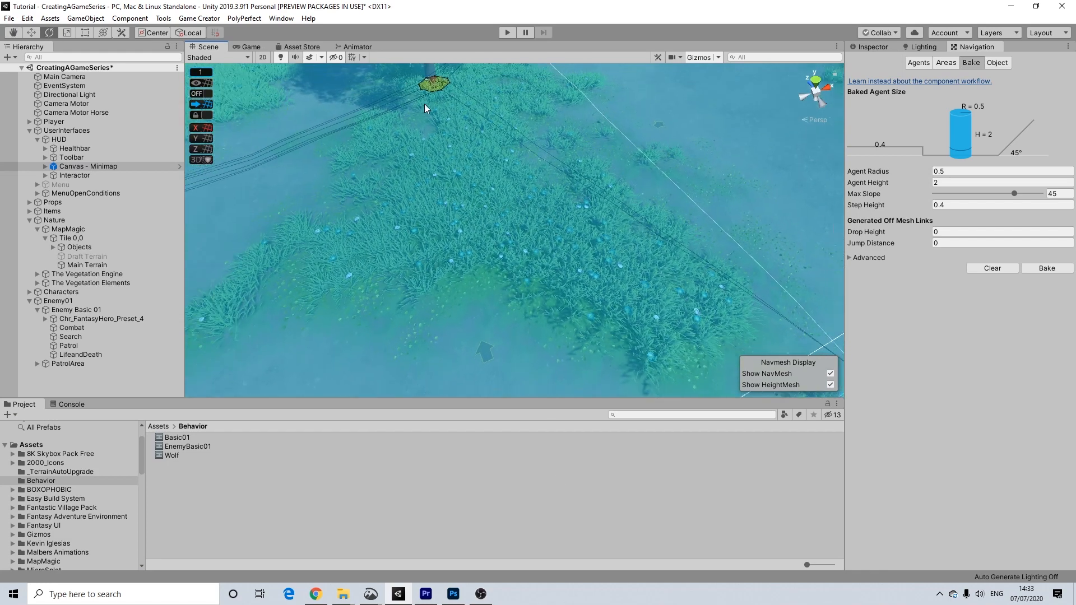
Inspect how the baked NavMesh covers a RockCluster_A rock and the nearby tree bases
middle_click_drag(743, 216, 345, 213)
left_click_drag(553, 257, 641, 226, "alt")
middle_click_drag(583, 247, 658, 218)
scroll(452, 108, "up", 3)
middle_click_drag(670, 104, 636, 181)
scroll(384, 286, "up", 2)
scroll(422, 263, "up", 6)
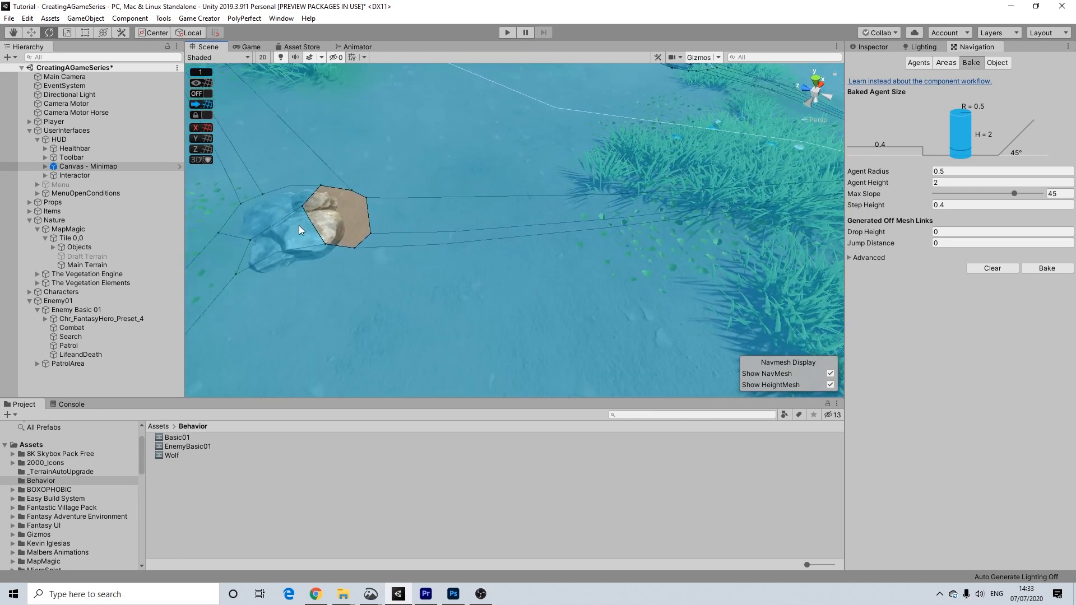
left_click(298, 227)
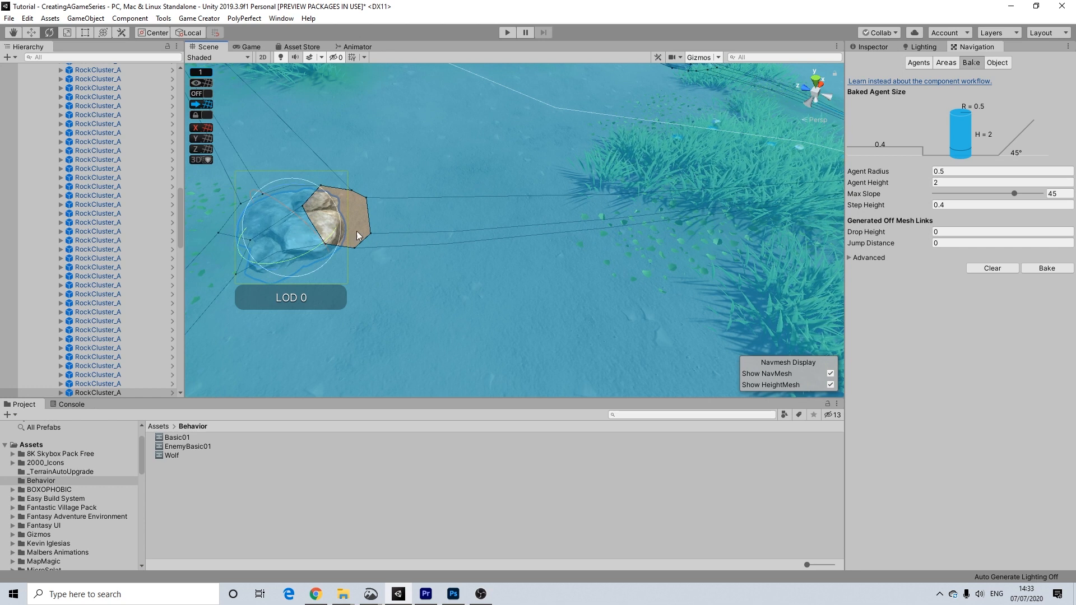
scroll(479, 208, "down", 3)
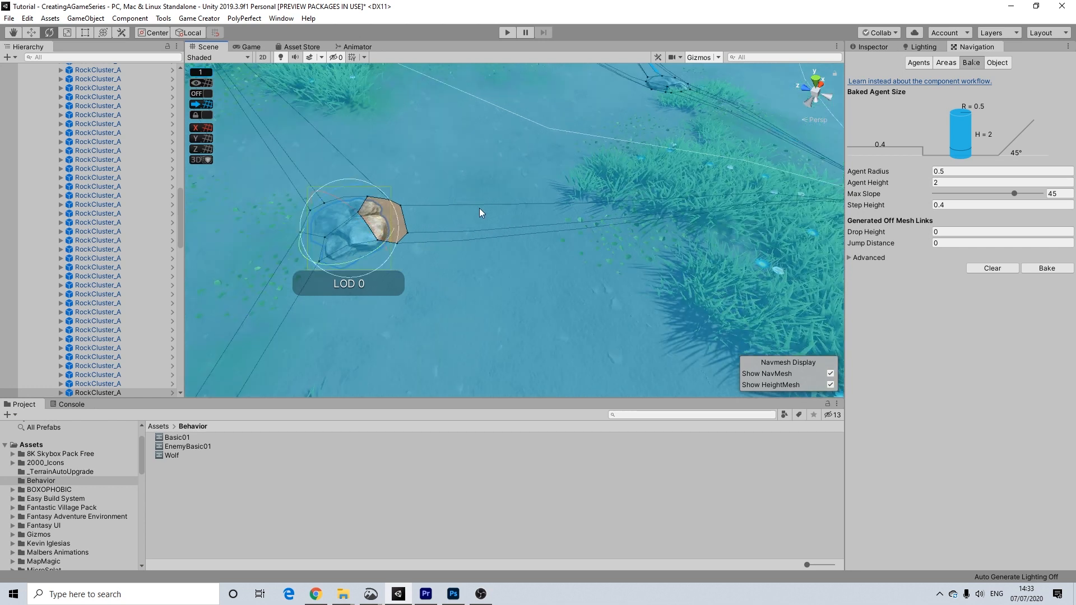
scroll(479, 208, "down", 5)
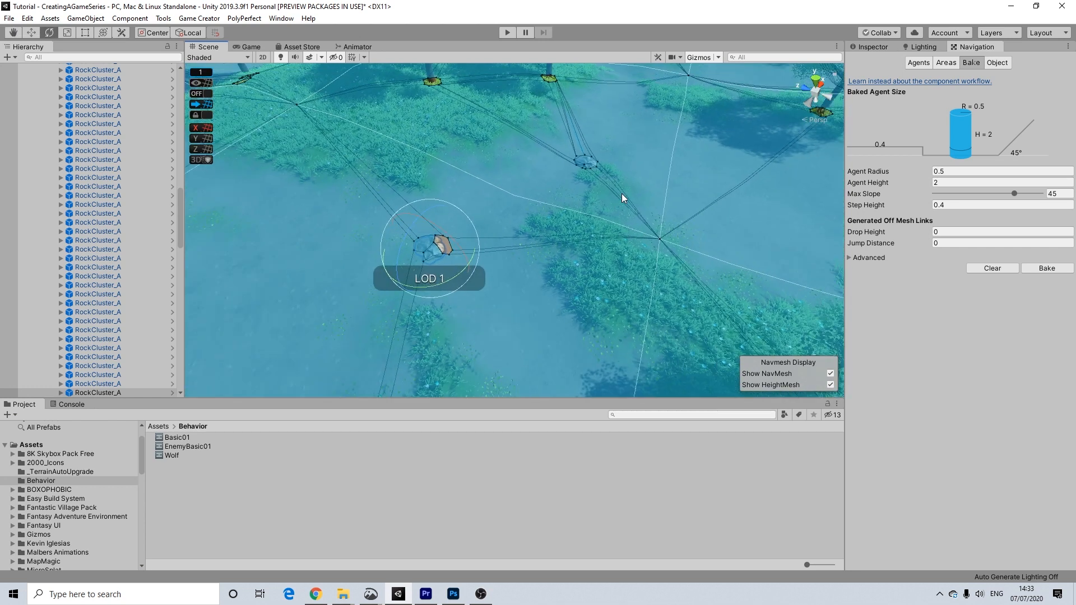
left_click(542, 177)
scroll(555, 170, "down", 2)
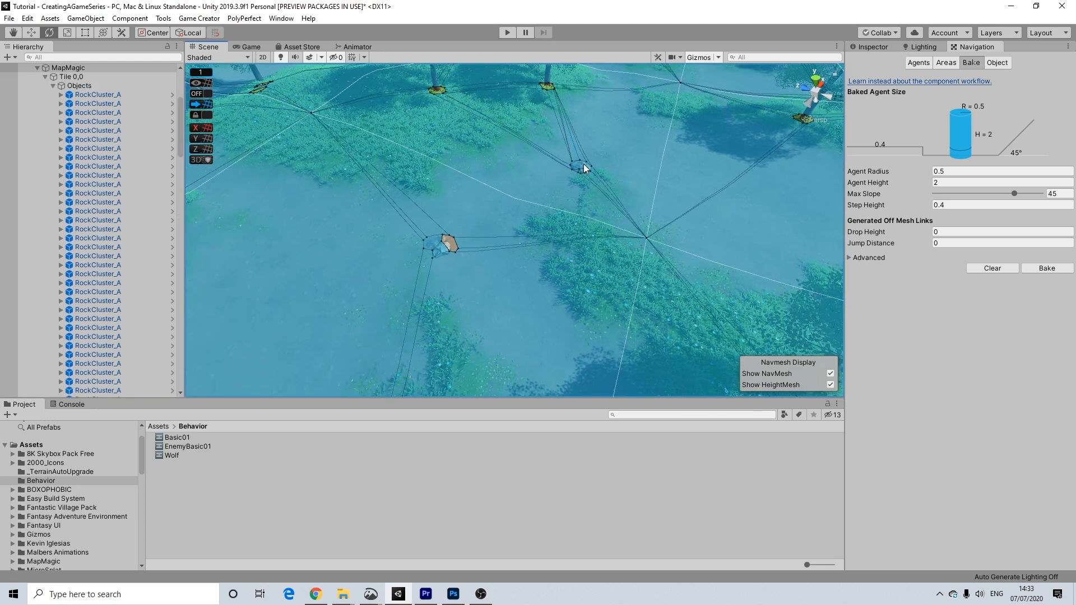
scroll(643, 251, "down", 3)
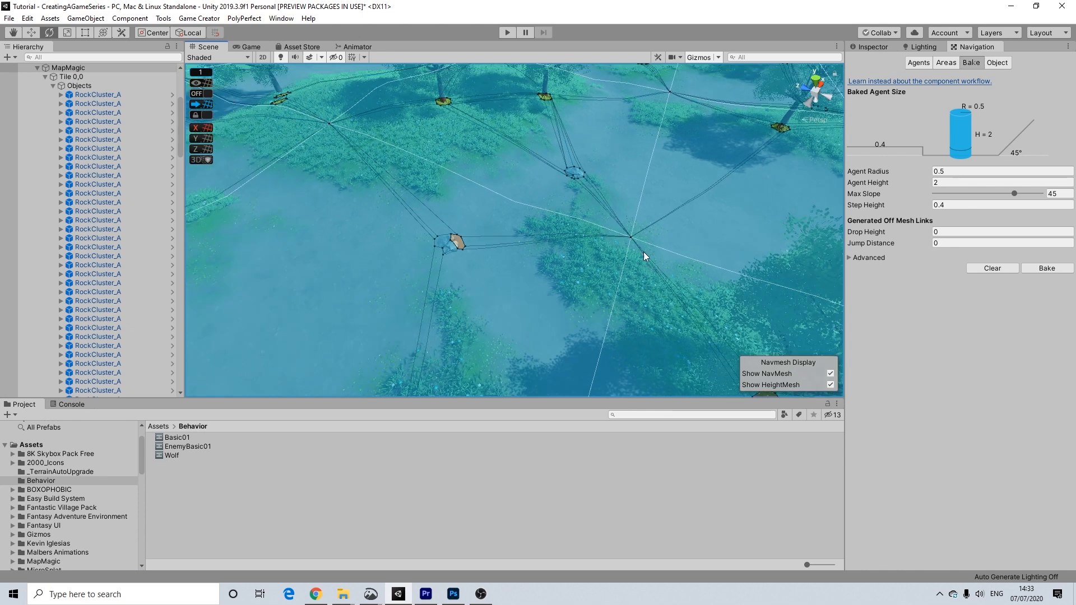
middle_click_drag(729, 266, 712, 244)
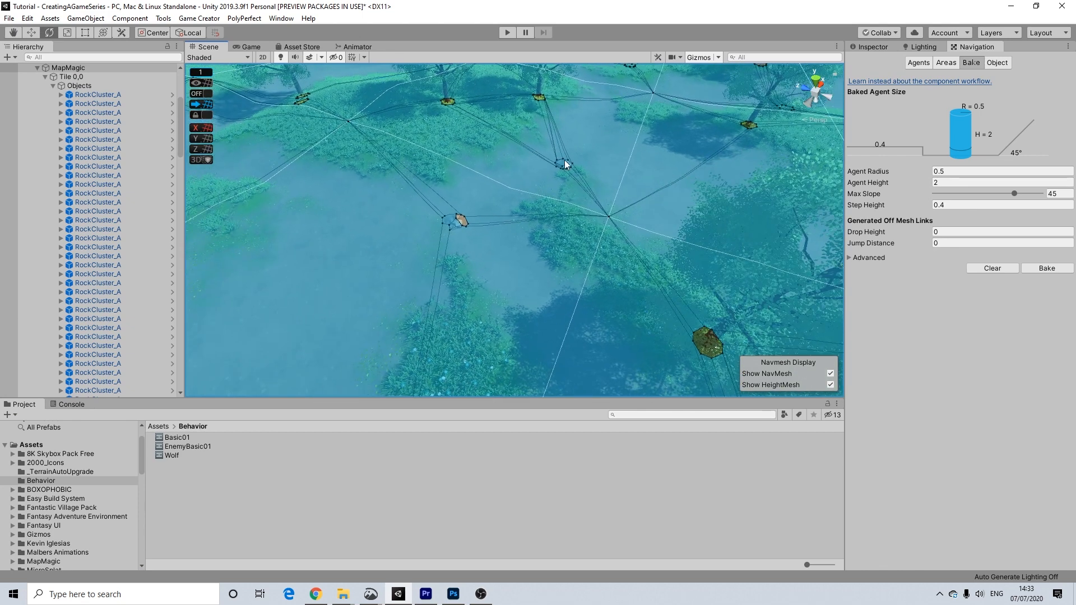
scroll(562, 162, "up", 2)
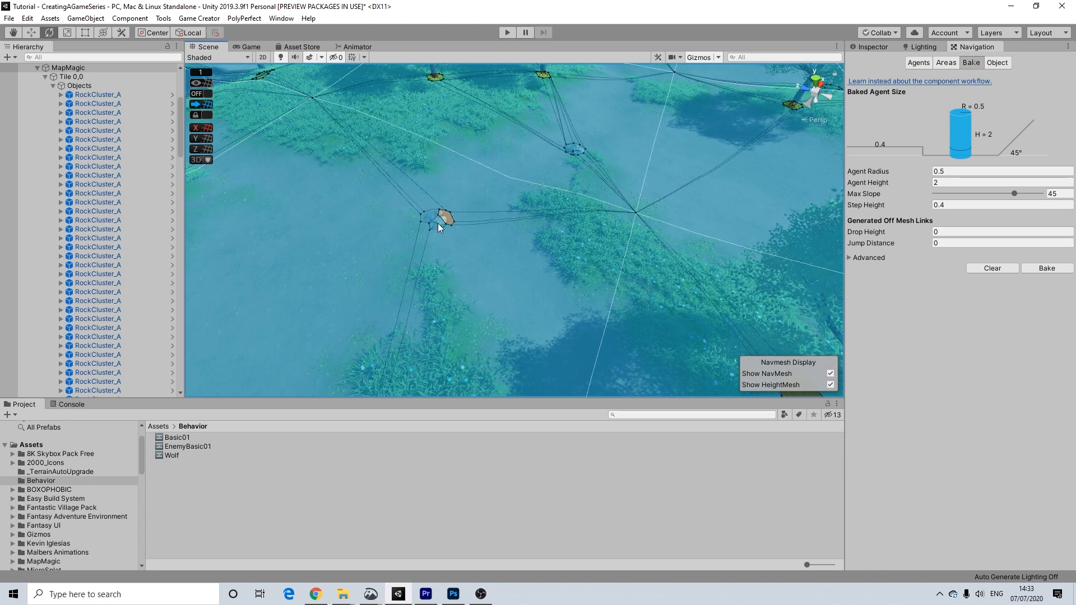
scroll(455, 207, "down", 5)
scroll(471, 219, "down", 1)
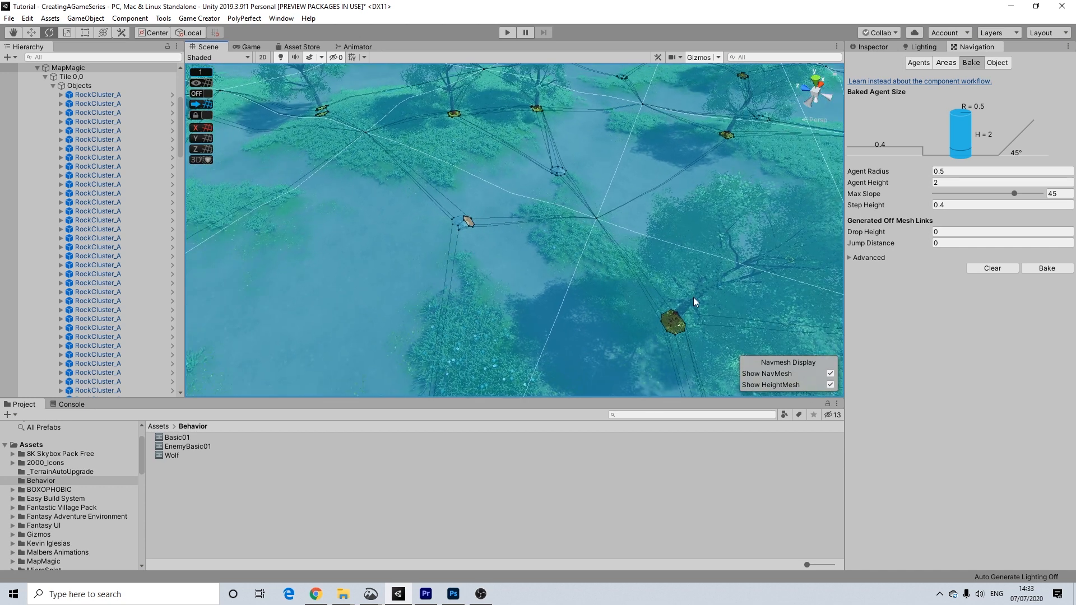
Compare the NavMesh over the rock cluster beside the grass with the first rock and the surrounding trees
key("q")
middle_click_drag(702, 226, 731, 304)
scroll(597, 200, "up", 5)
middle_click_drag(729, 244, 445, 253)
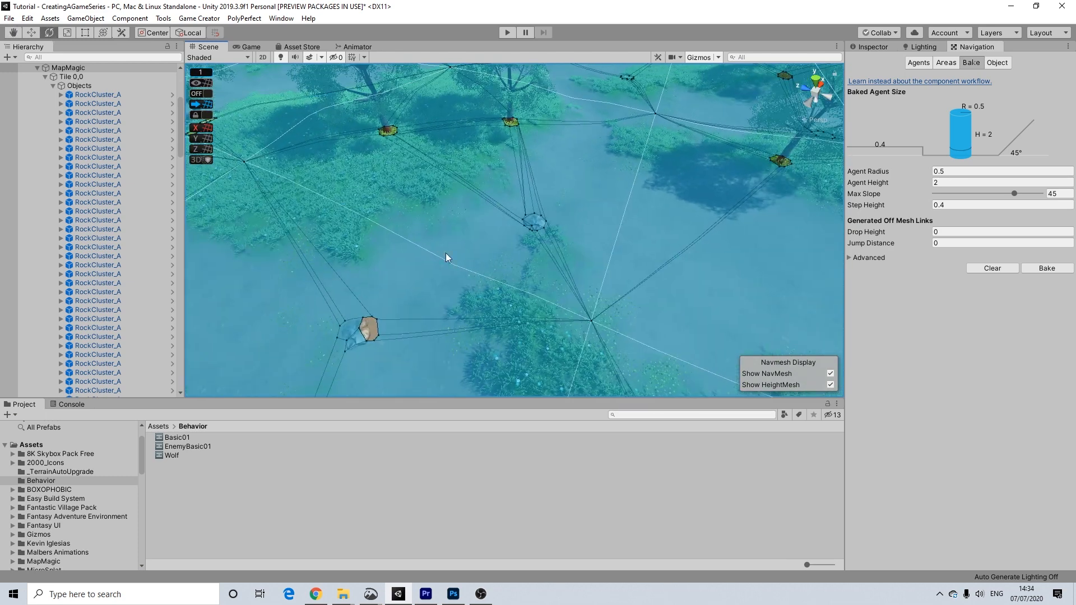
scroll(445, 253, "up", 7)
scroll(445, 253, "up", 5)
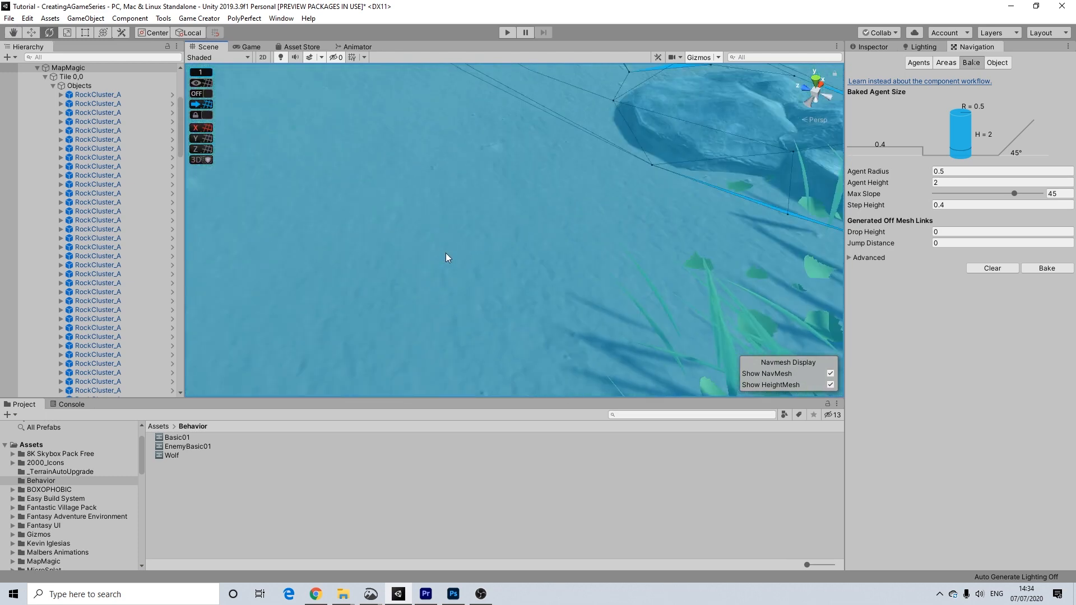
scroll(665, 150, "down", 2)
middle_click_drag(696, 188, 674, 196)
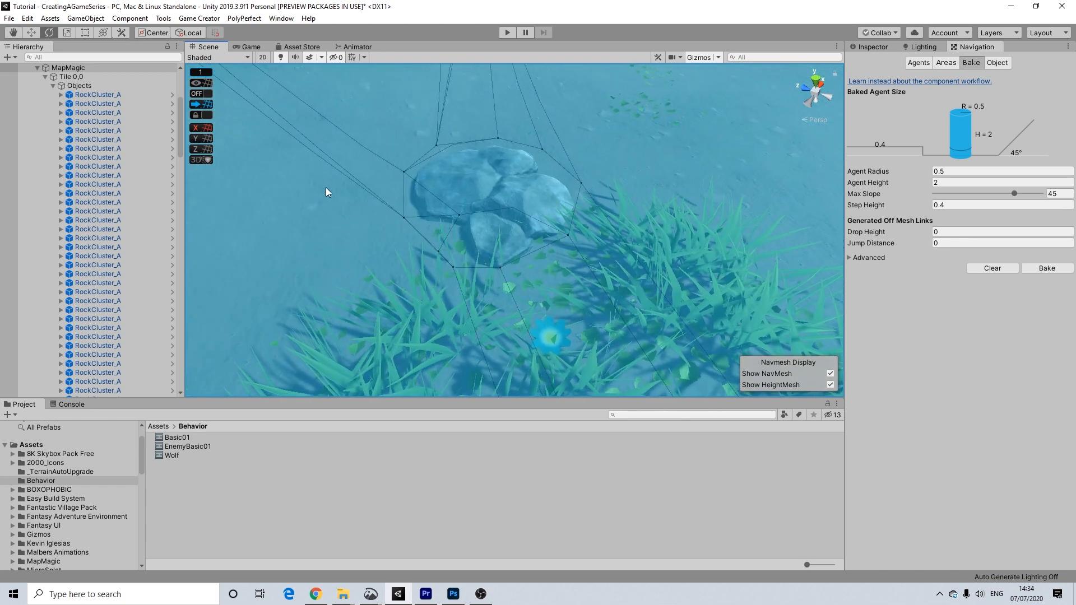
scroll(471, 204, "down", 5)
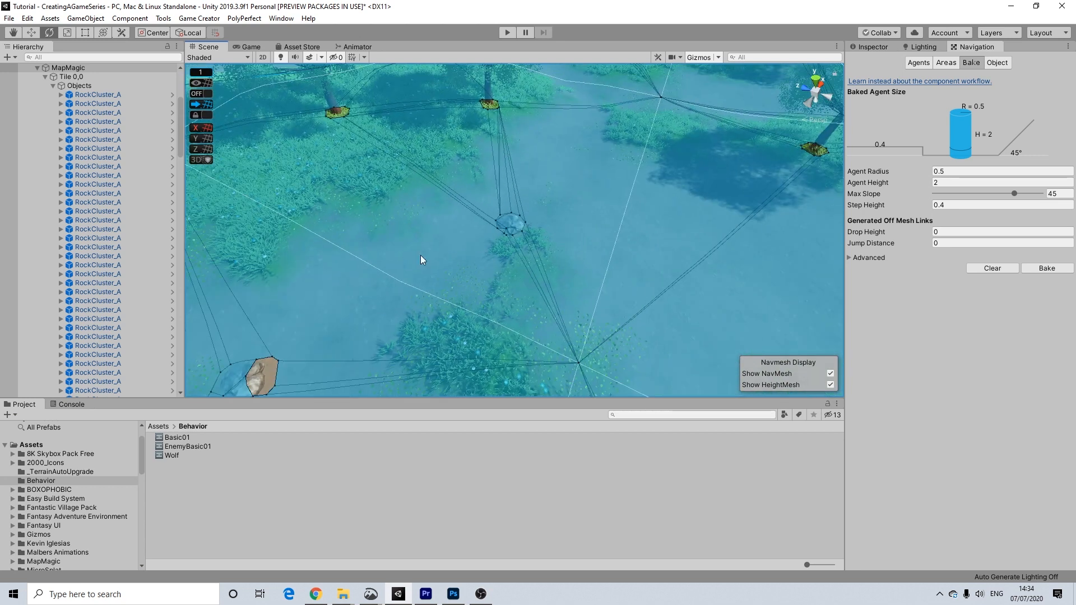
scroll(485, 250, "up", 6)
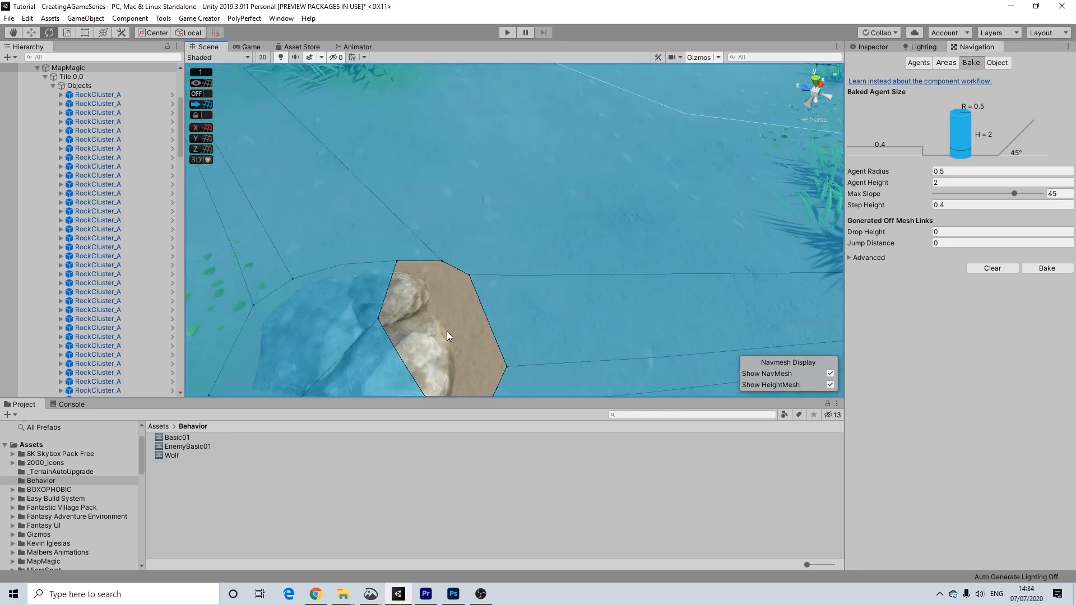
scroll(468, 330, "down", 5)
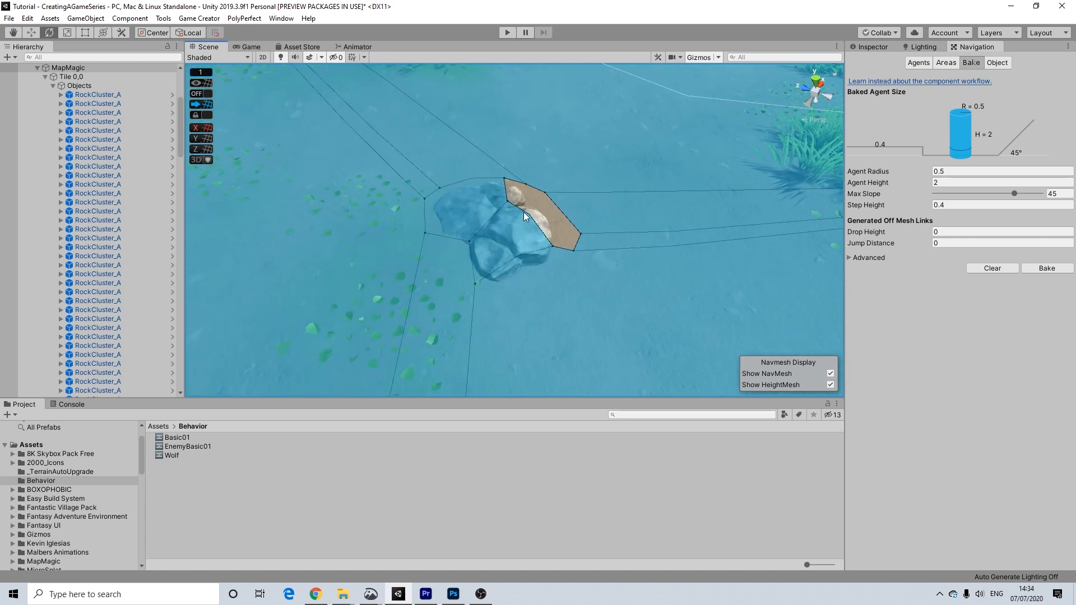
scroll(695, 253, "down", 8)
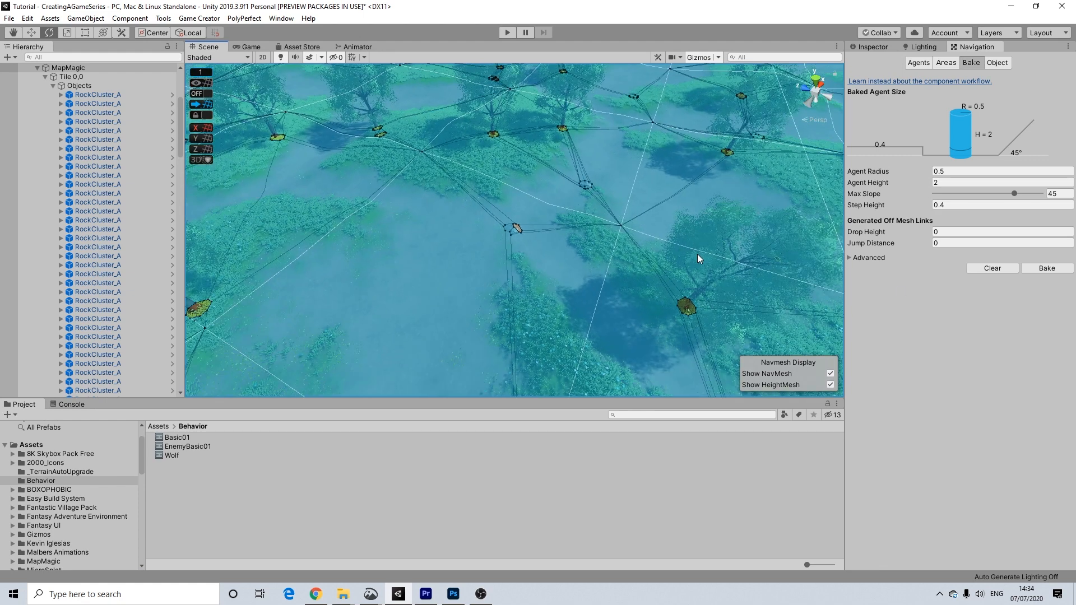
middle_click_drag(697, 254, 409, 186)
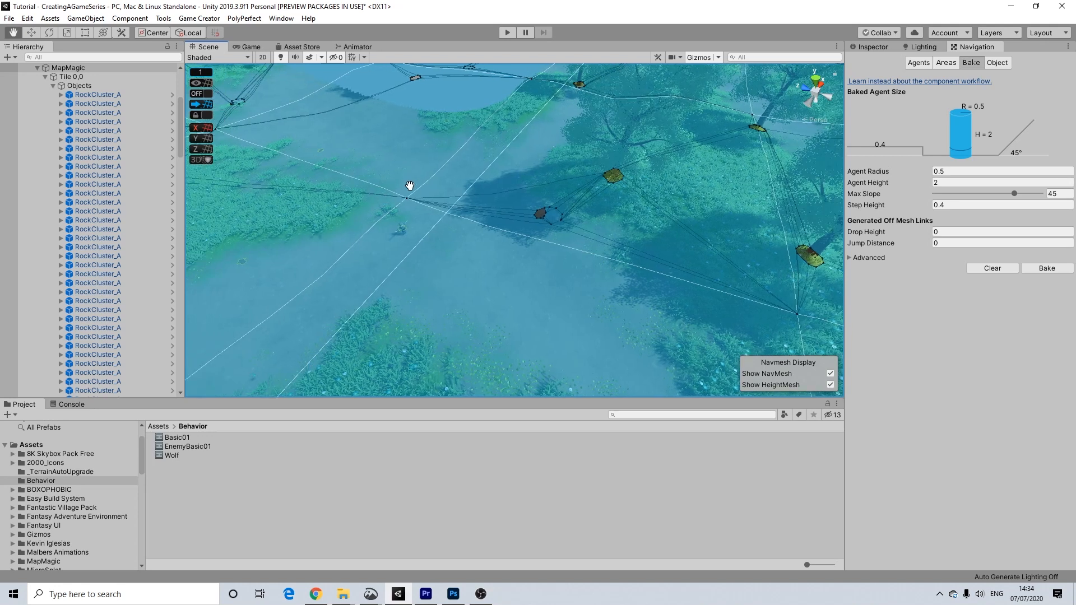
Examine the NavMesh on the open ground around the enemy alongside the Baked Agent Size settings
middle_click_drag(461, 210, 525, 239)
scroll(526, 240, "up", 4)
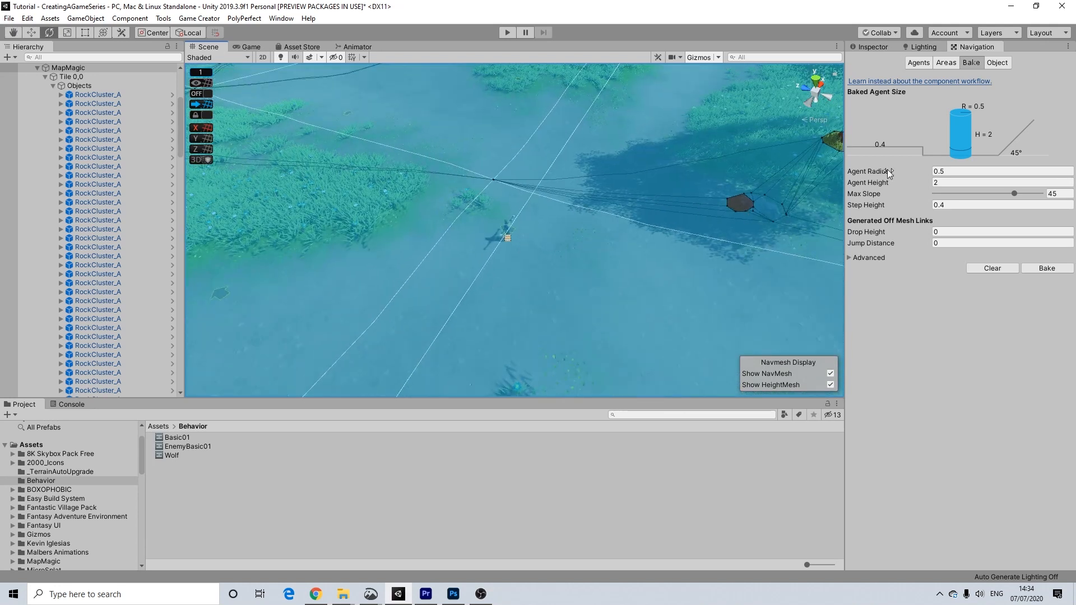
left_click(972, 205)
middle_click_drag(715, 269, 683, 266)
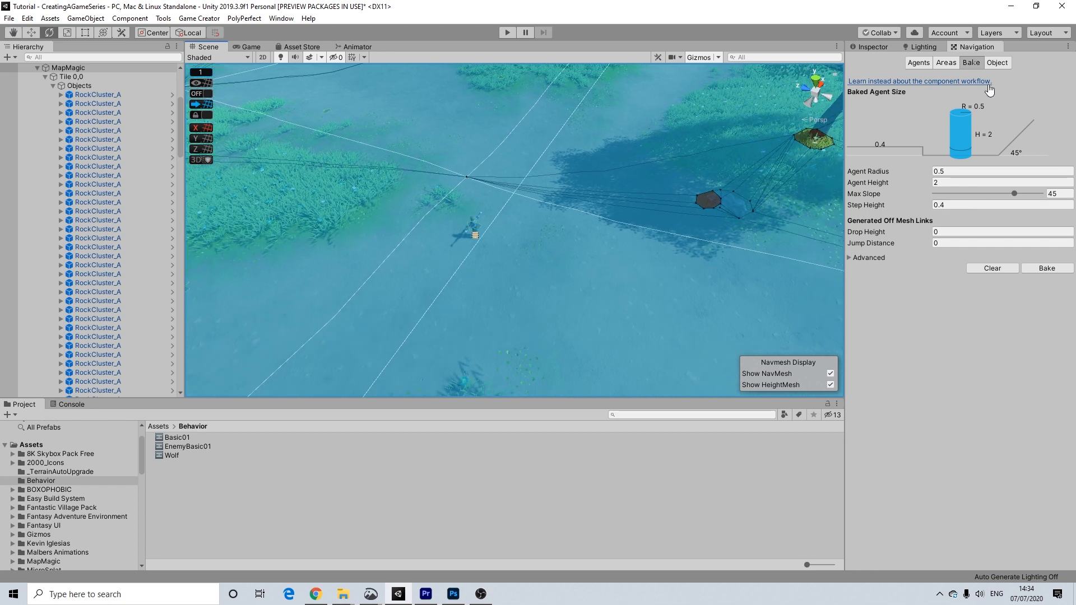
Inspect the terrain, grass and trees surrounding the enemy with the NavMesh overlay hidden
left_click(874, 48)
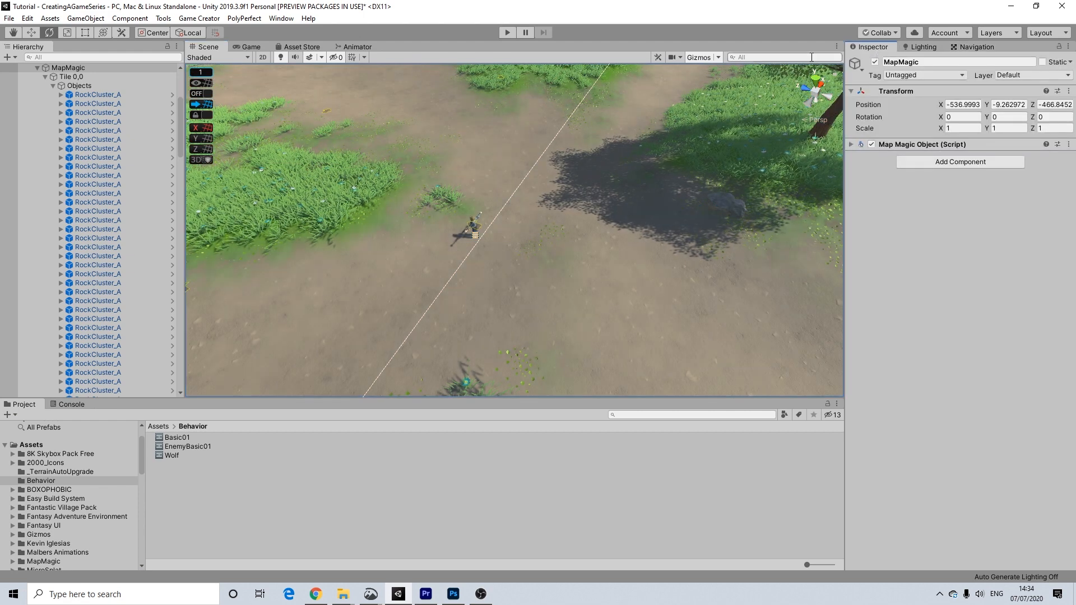
mouse_move(538, 208)
left_mouse_down("alt")
mouse_move(449, 163)
mouse_move(546, 245)
mouse_move(527, 222)
left_mouse_up("alt")
scroll(520, 224, "up", 5)
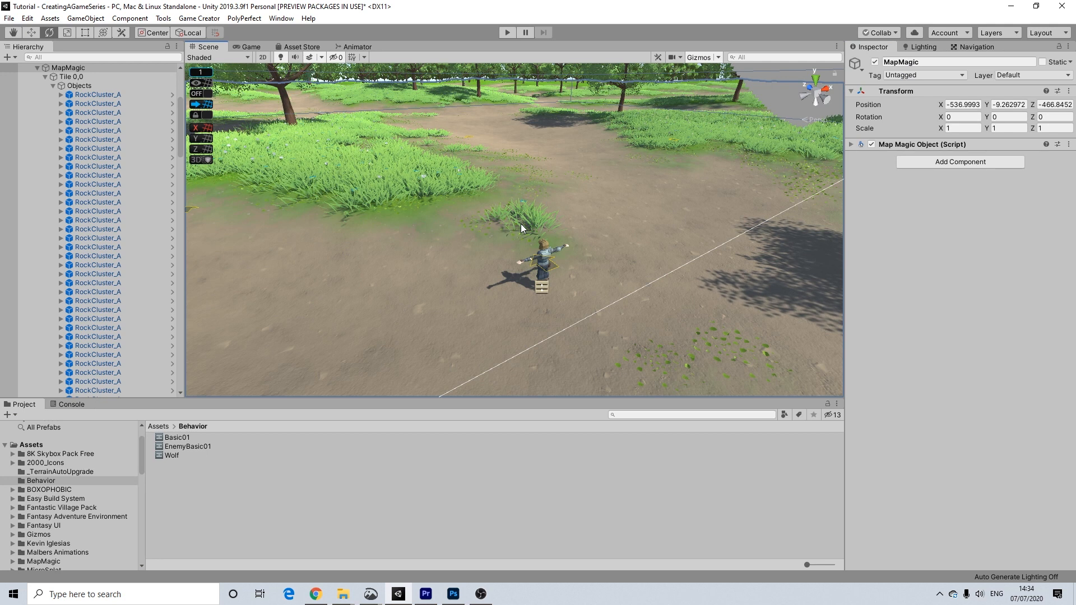
scroll(573, 273, "down", 3)
middle_click_drag(523, 268, 654, 255)
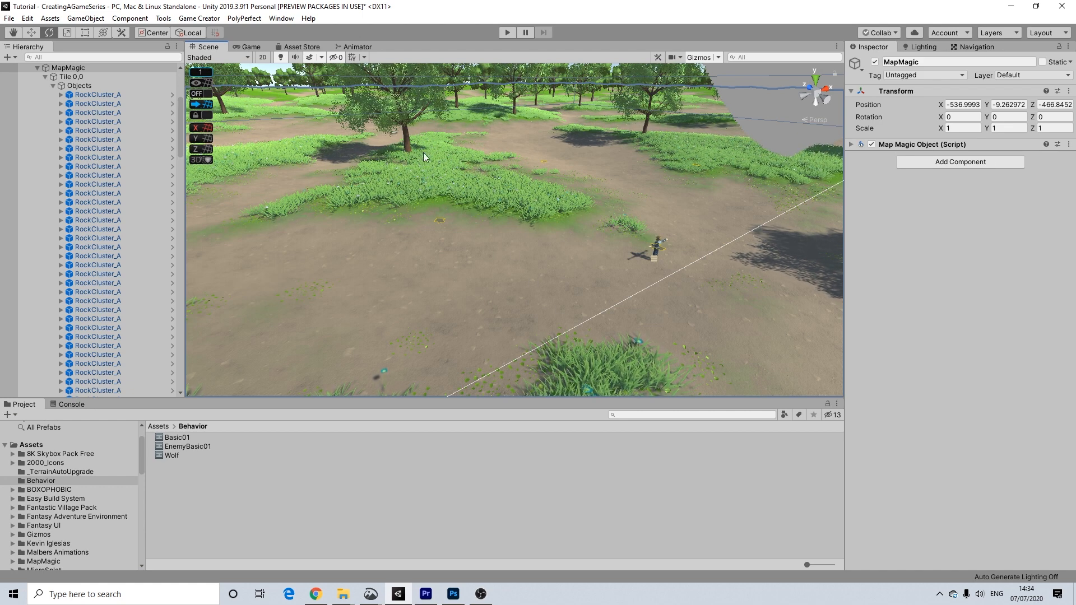
middle_click_drag(486, 132, 548, 216)
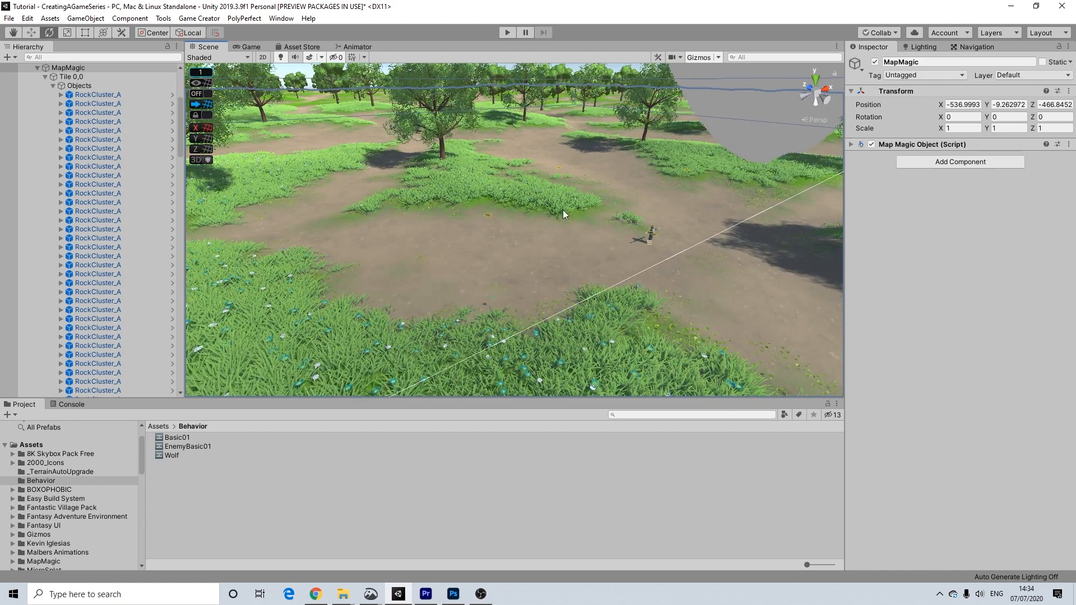
Collapse the Nature group in the scene hierarchy and select Enemy01
scroll(94, 121, "up", 5)
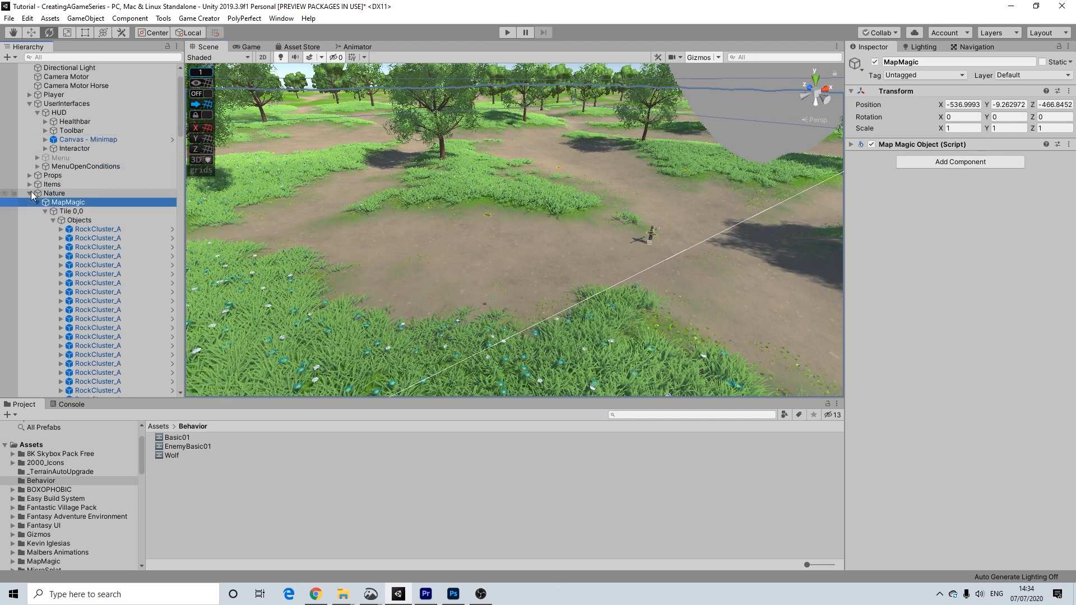
left_click(30, 193)
left_click(36, 239)
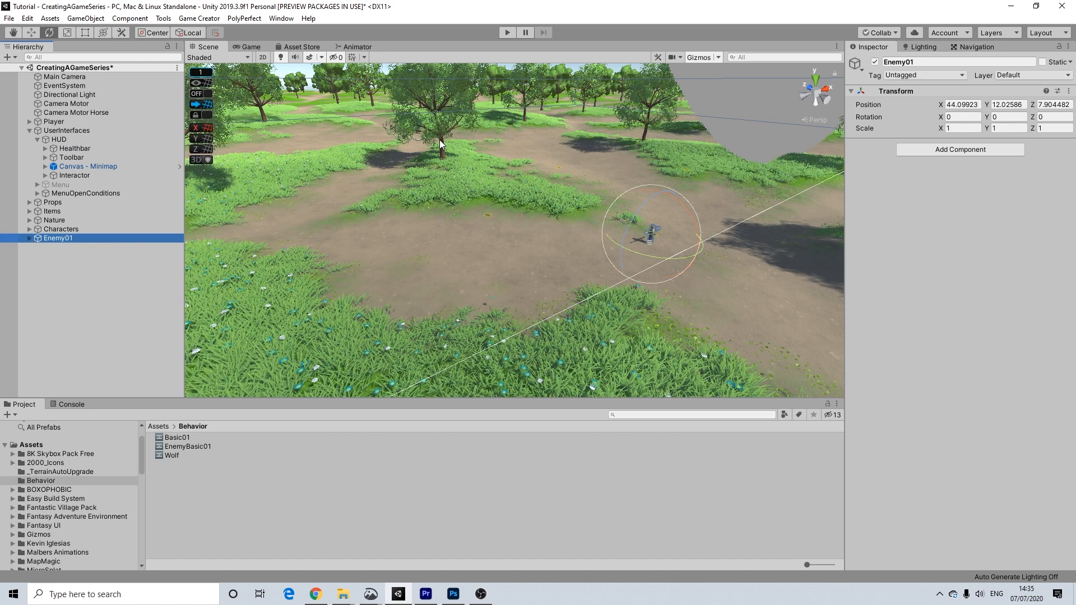
Play-test the scene and run the player through the grass, past the horse, to the crates beside the cart
left_click(508, 32)
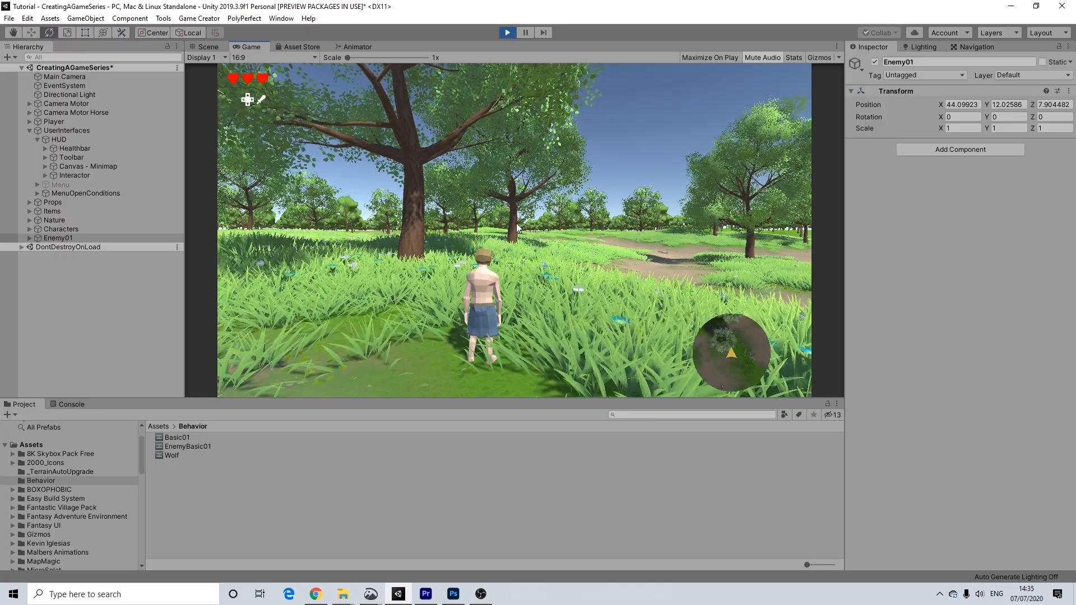
key("d")
key("w")
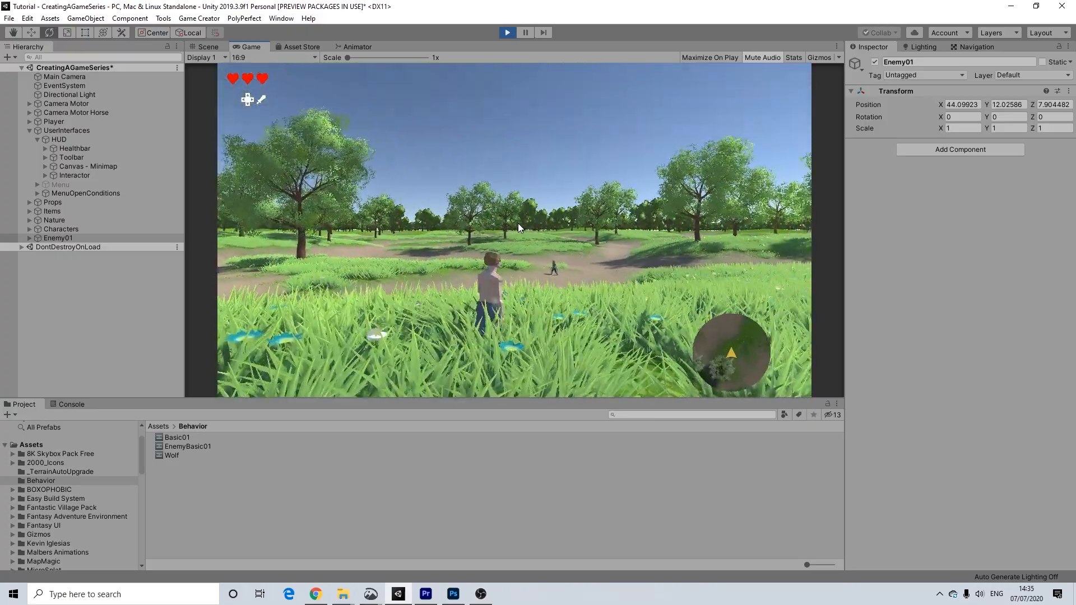
key("d")
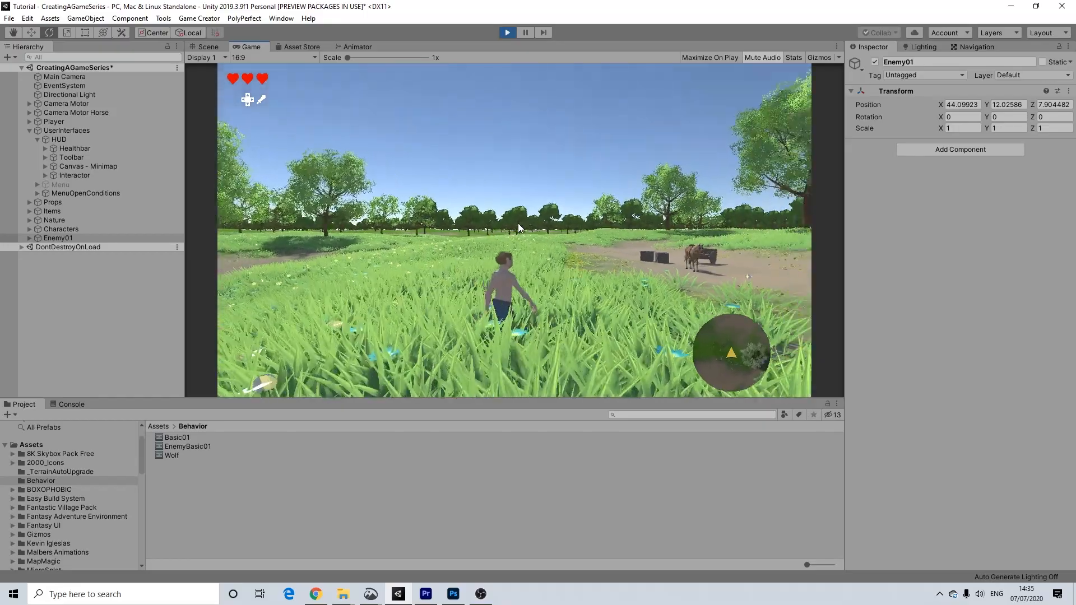
key("w")
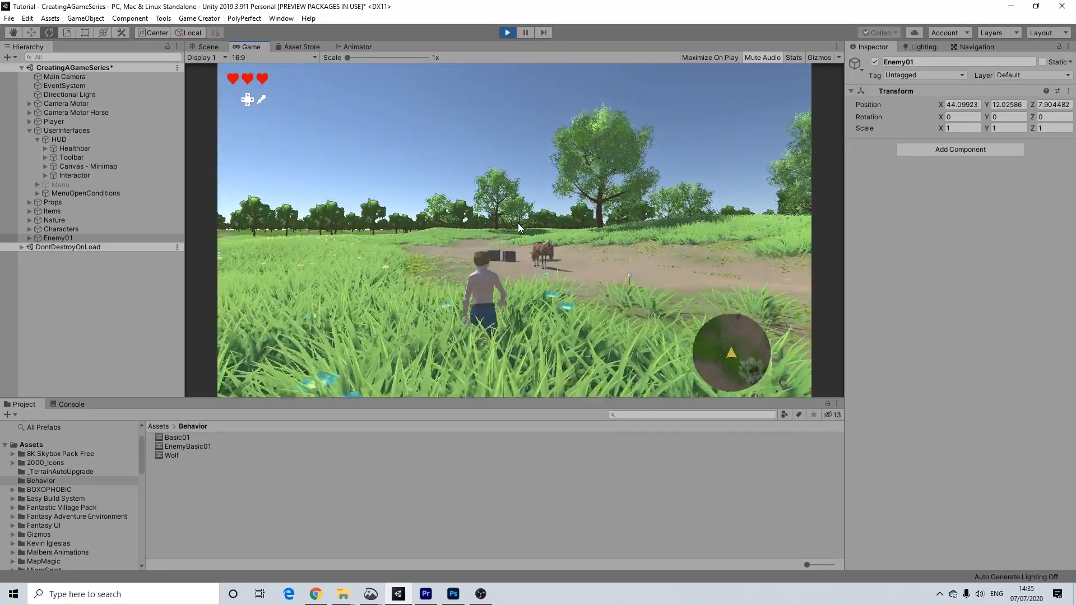
key("w")
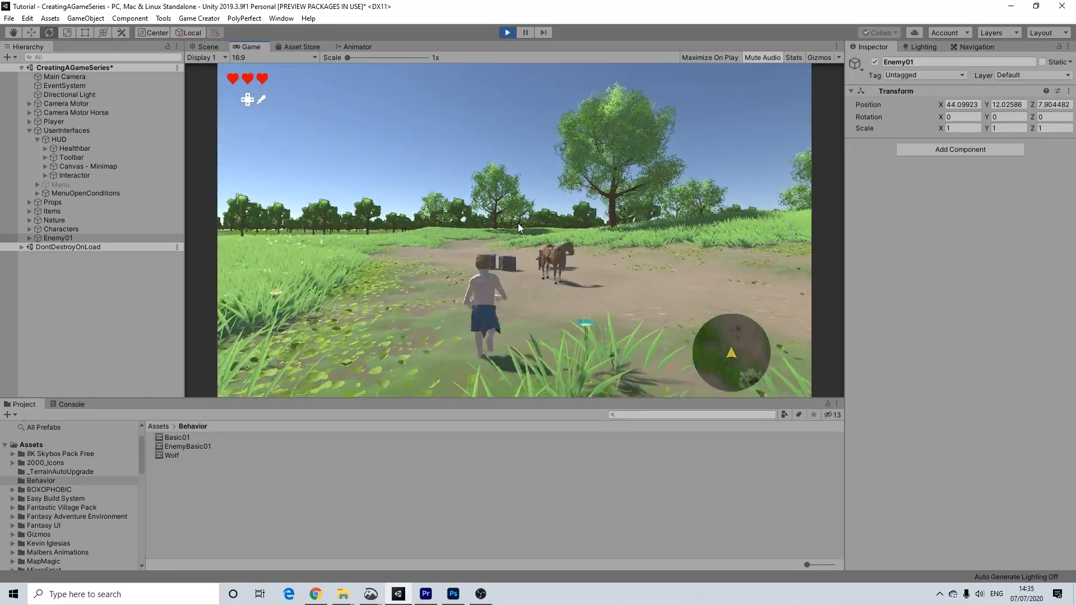
key("w")
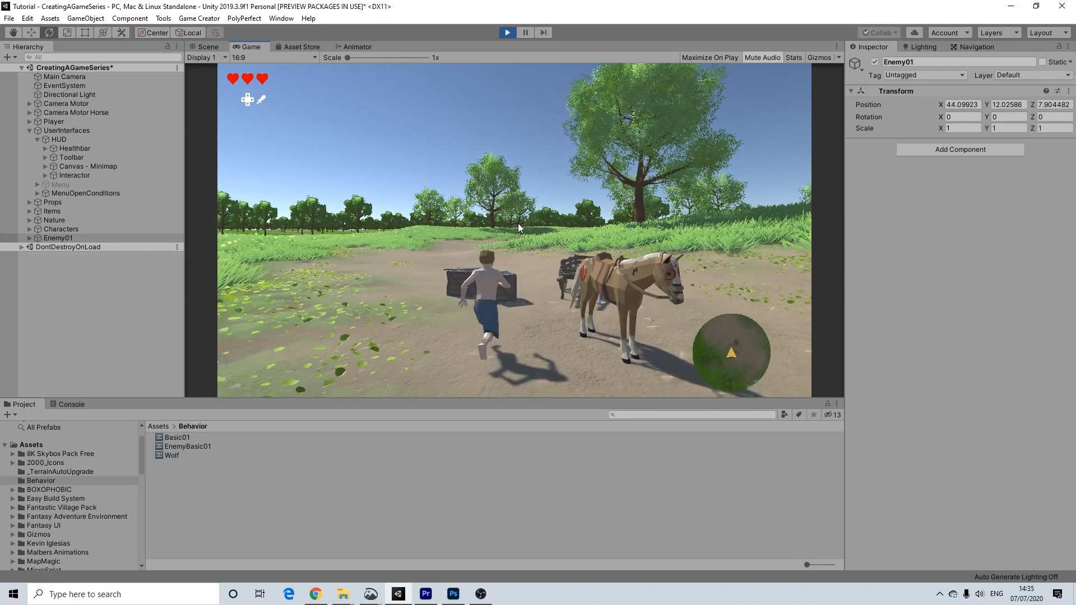
key("w")
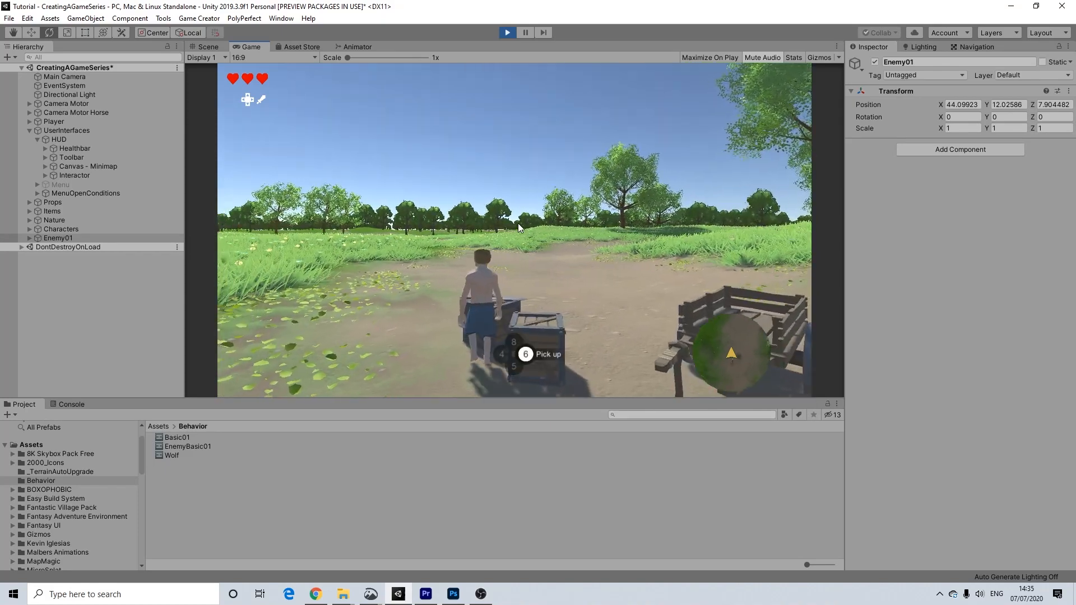
key("6")
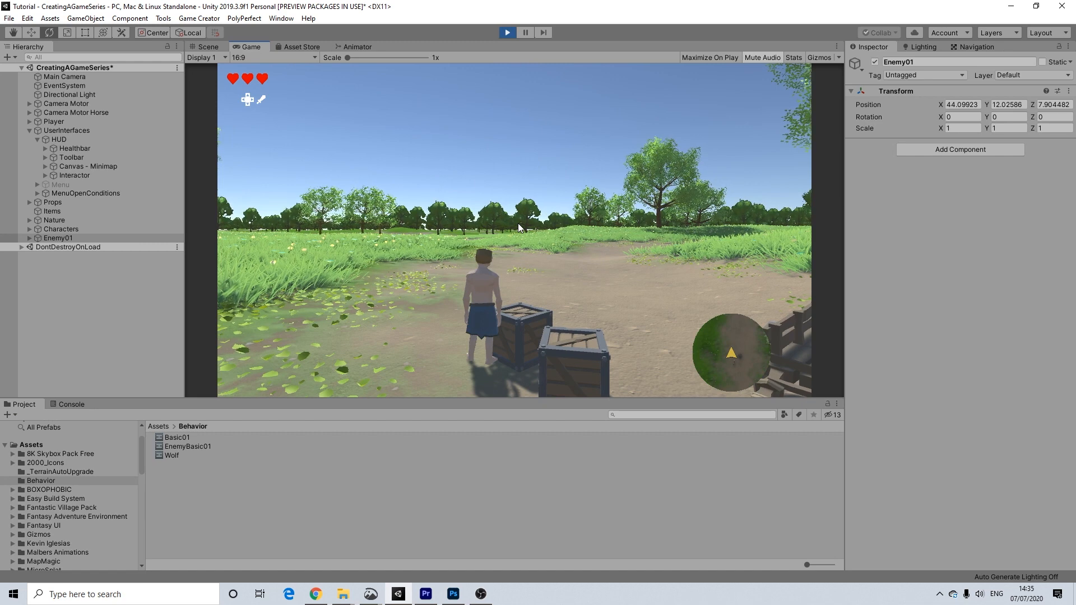
Equip the sword from the player's inventory and return to the game
key("i")
left_click(341, 185)
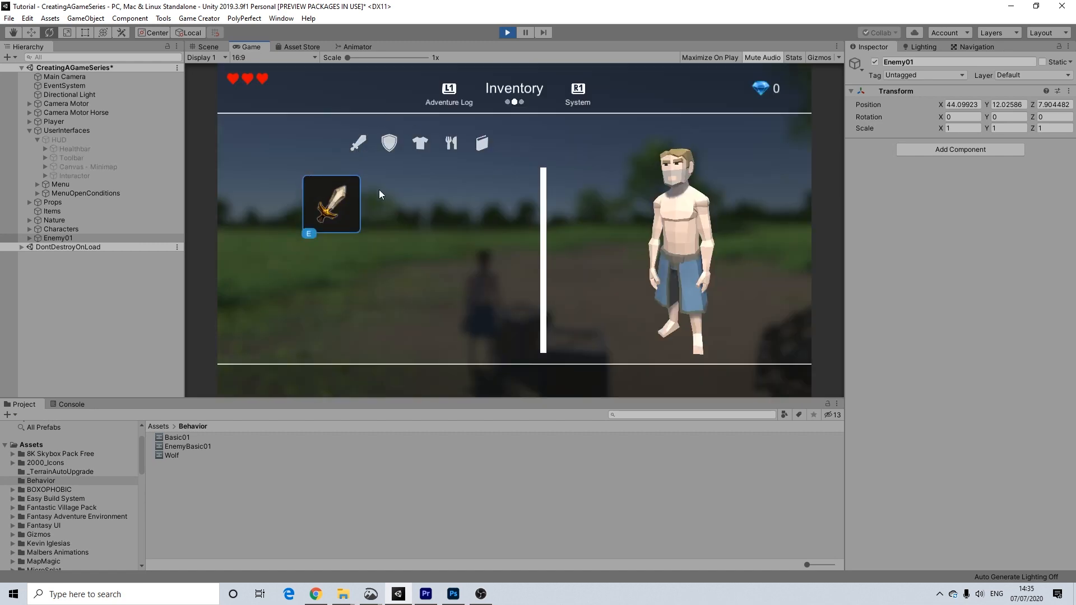
key("i")
Run the armed player back across the grass and dirt clearing towards the enemy to test its patrol and detection
key("w")
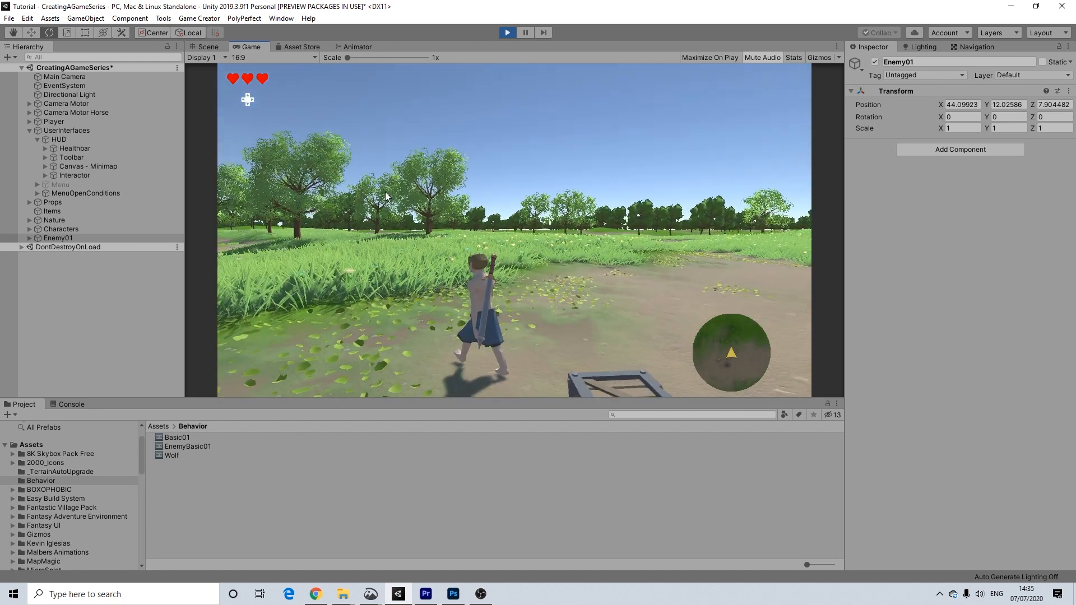
key("w")
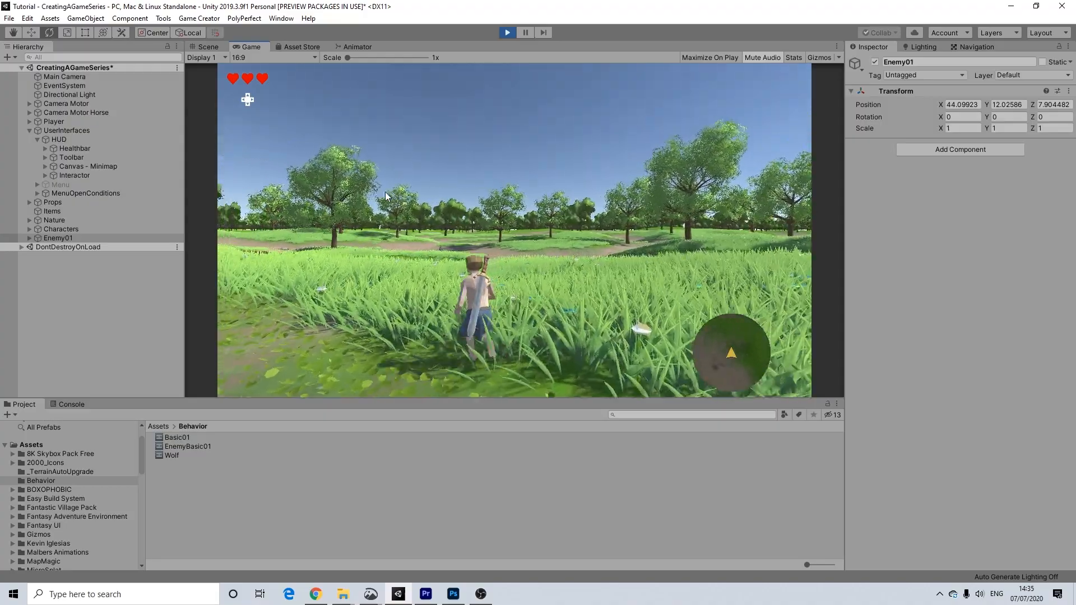
key("w")
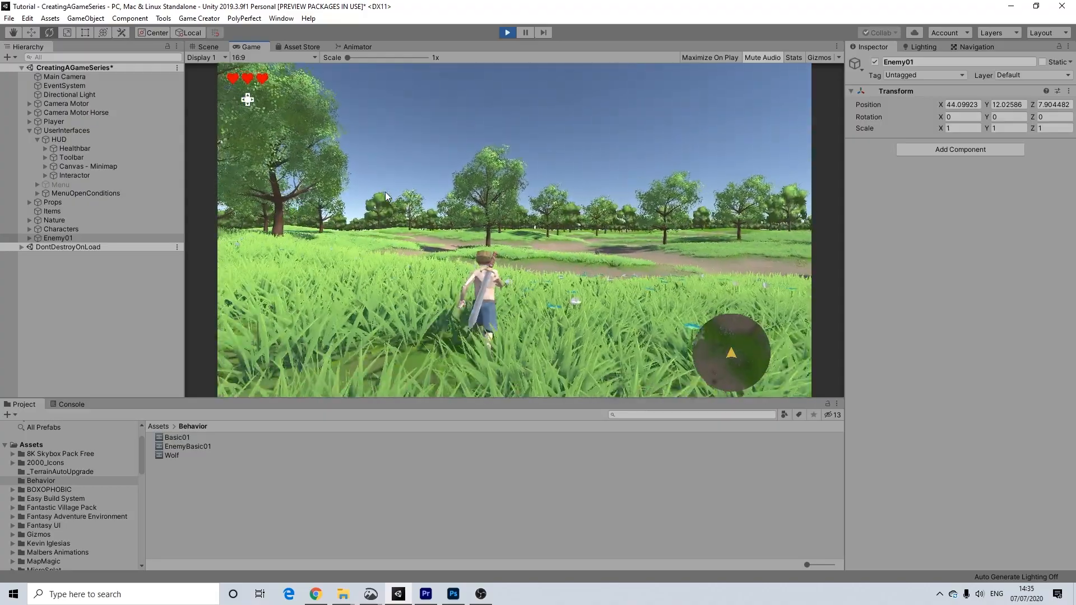
key("w")
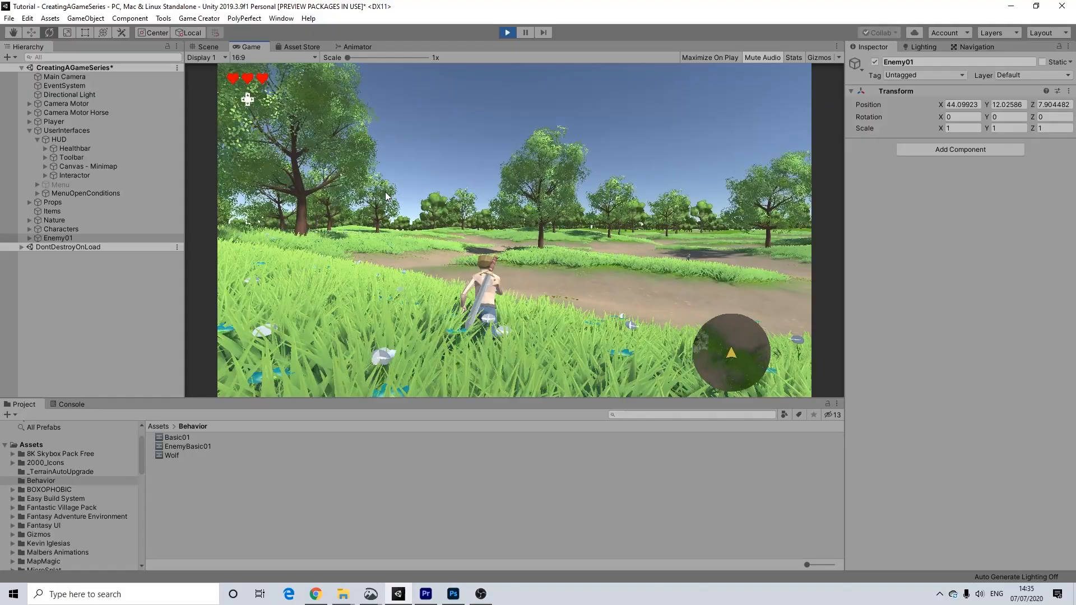
key("w")
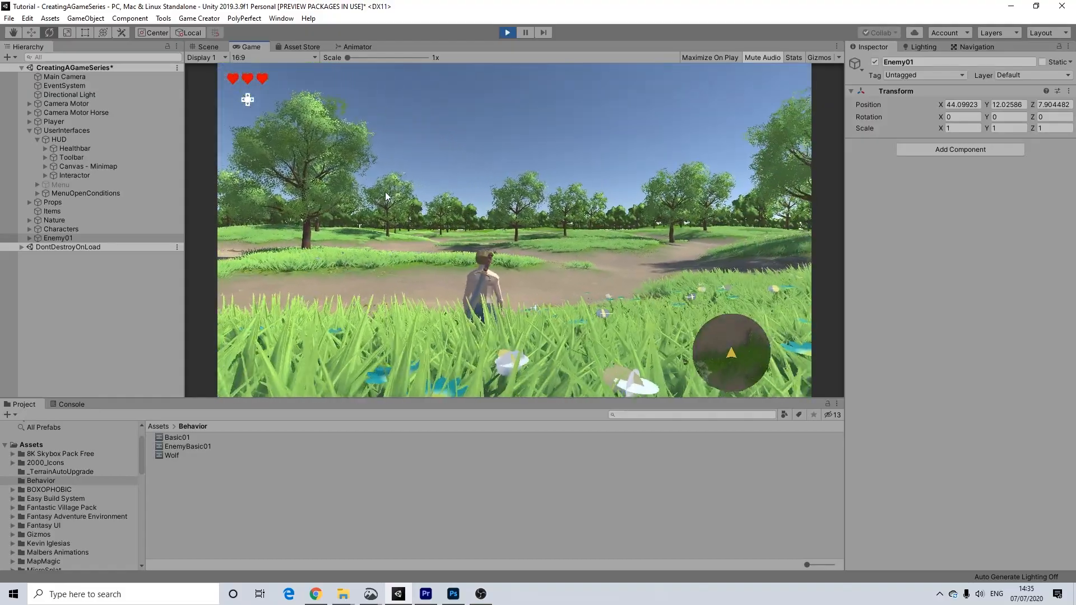
key("w")
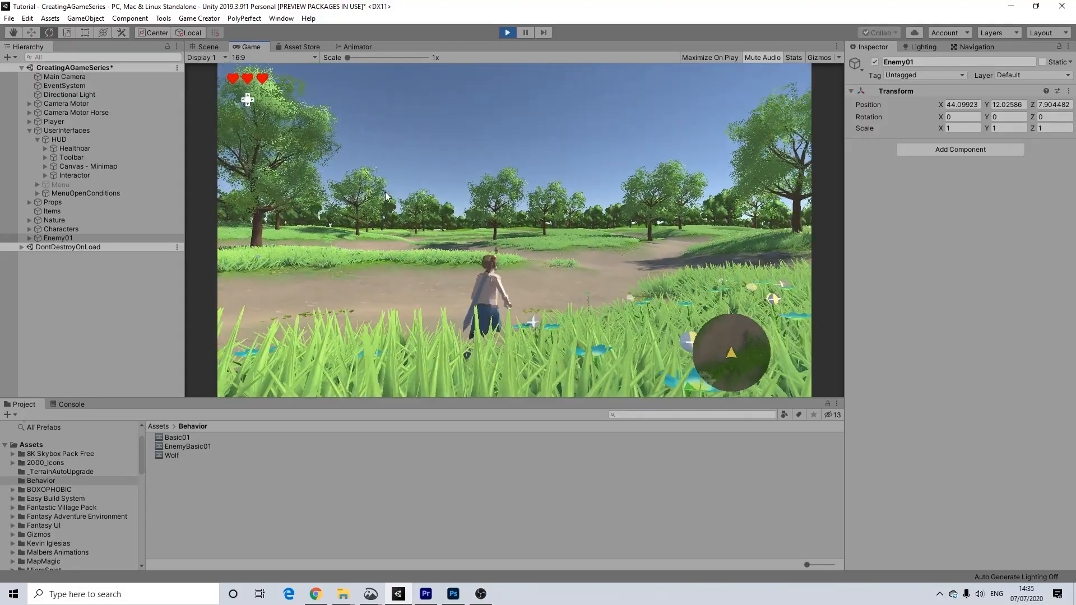
key("w")
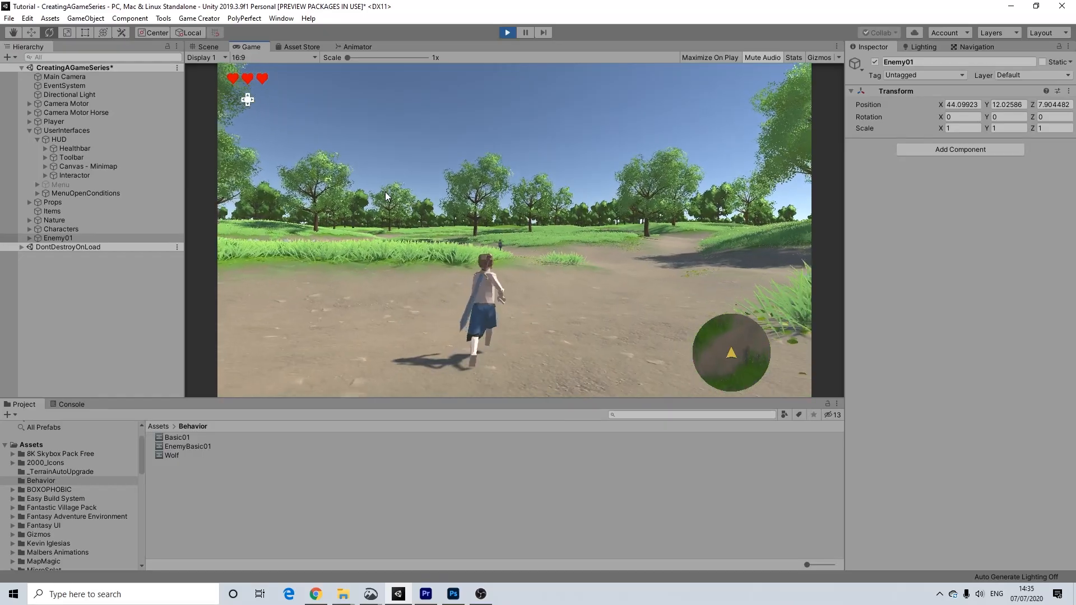
key("w")
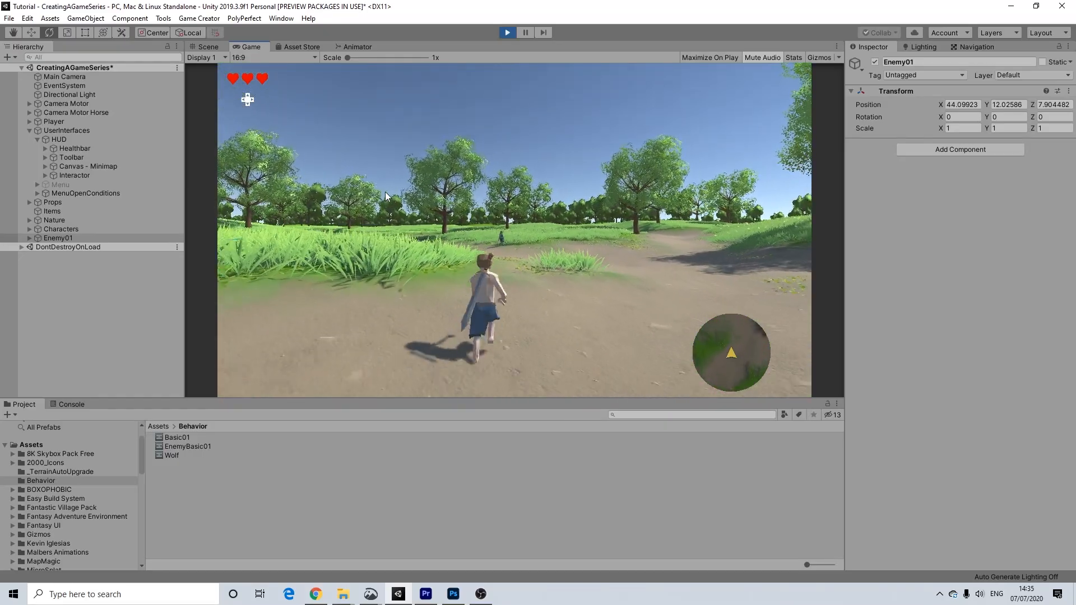
key("w")
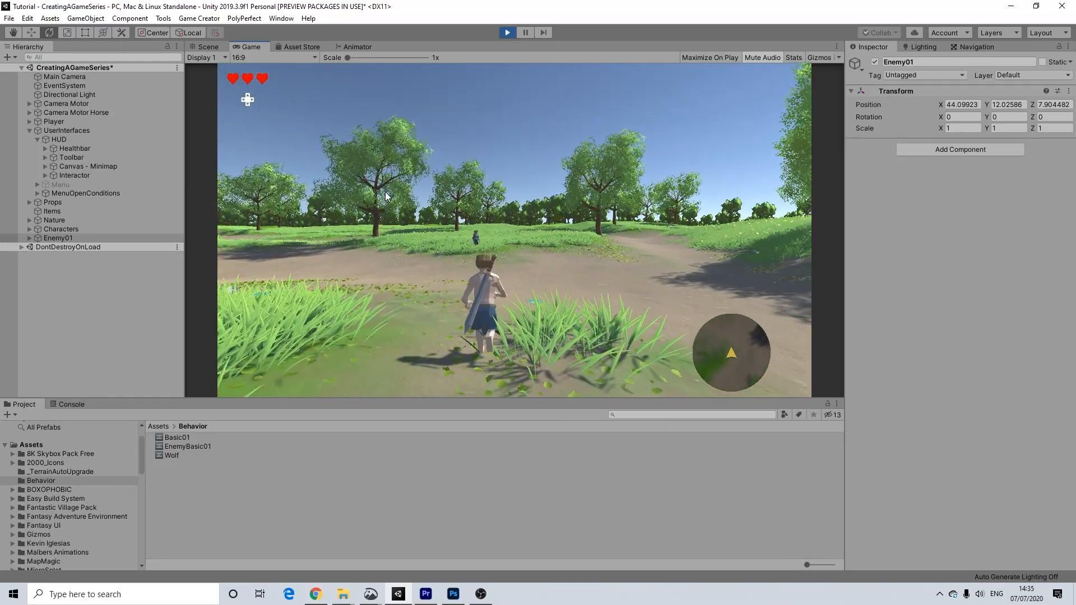
key("w")
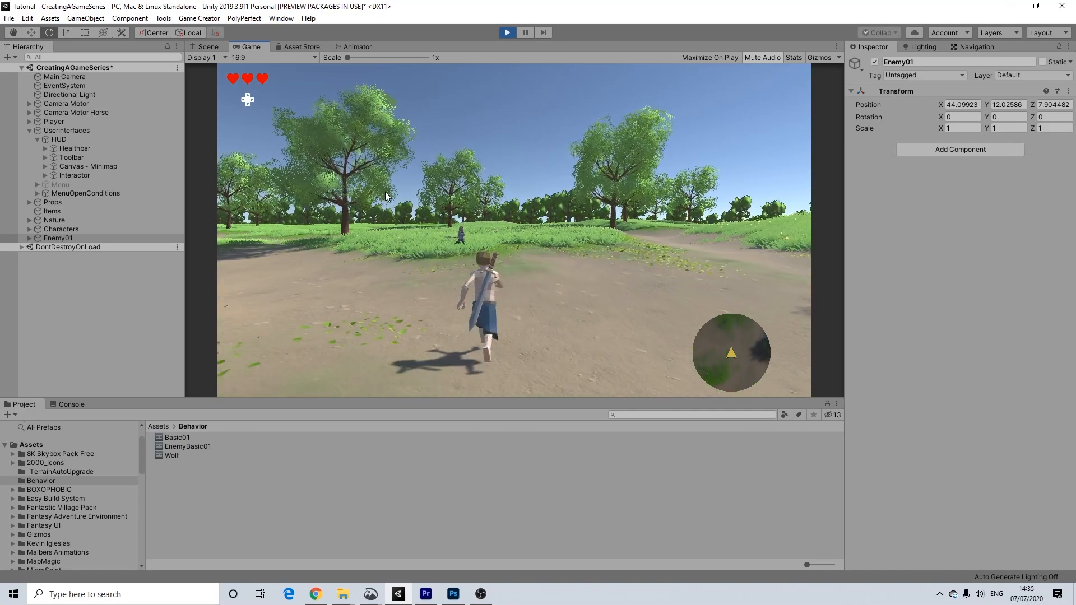
Test the enemy's combat behavior by striking it with the sword and moving and jumping around it
left_click(385, 192)
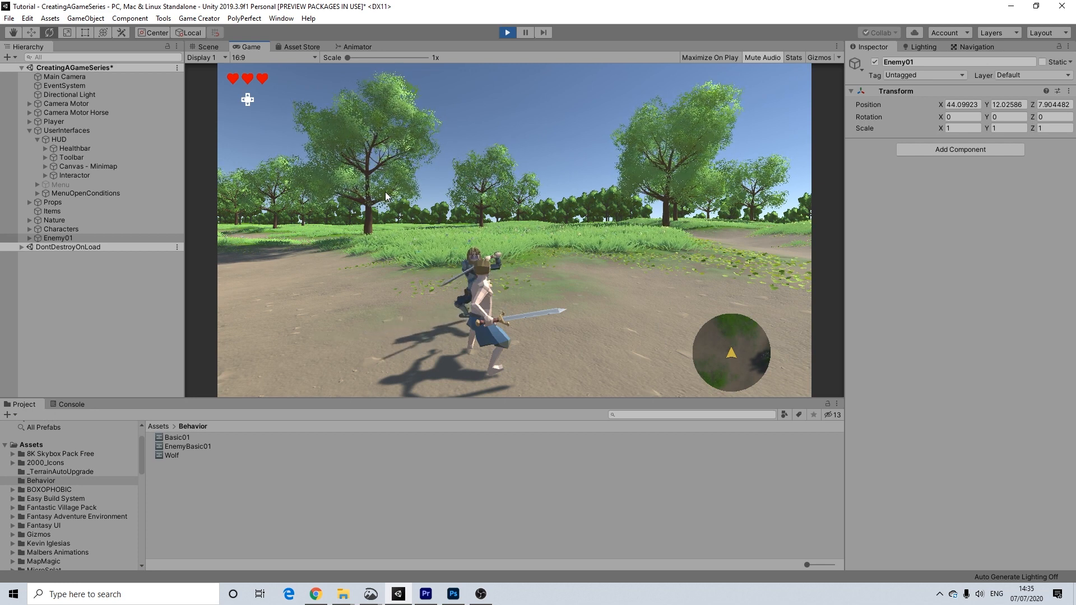
left_click(385, 191)
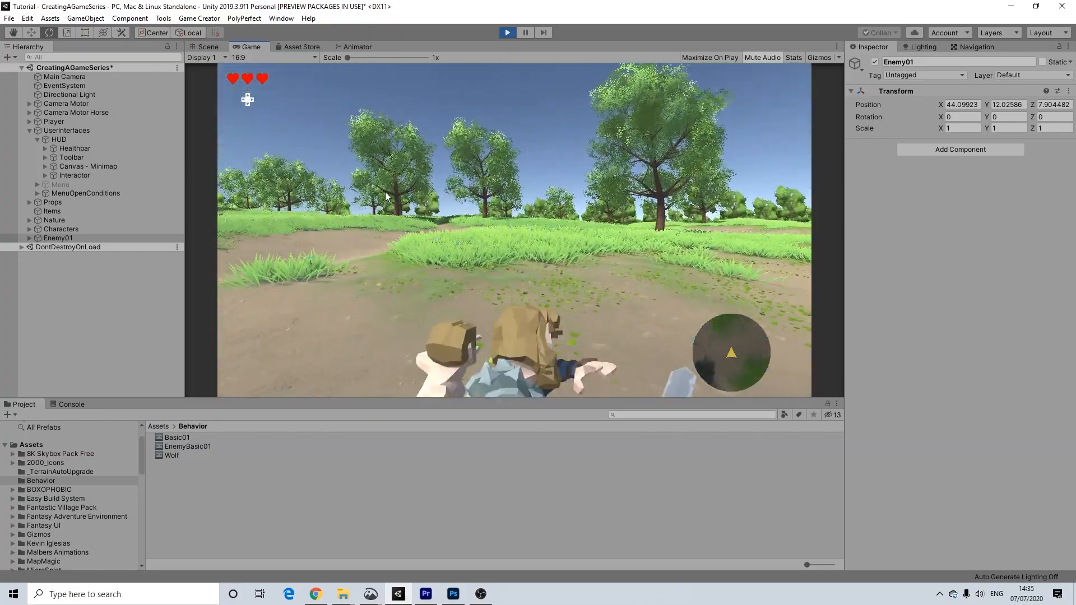
key("w")
key("space")
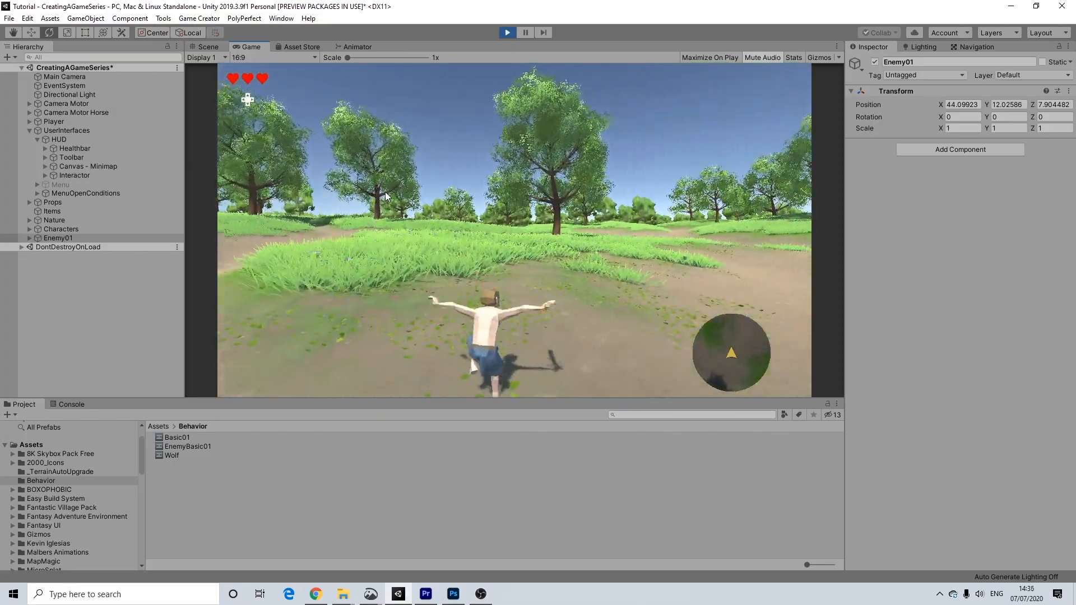
key("space")
left_click(386, 192)
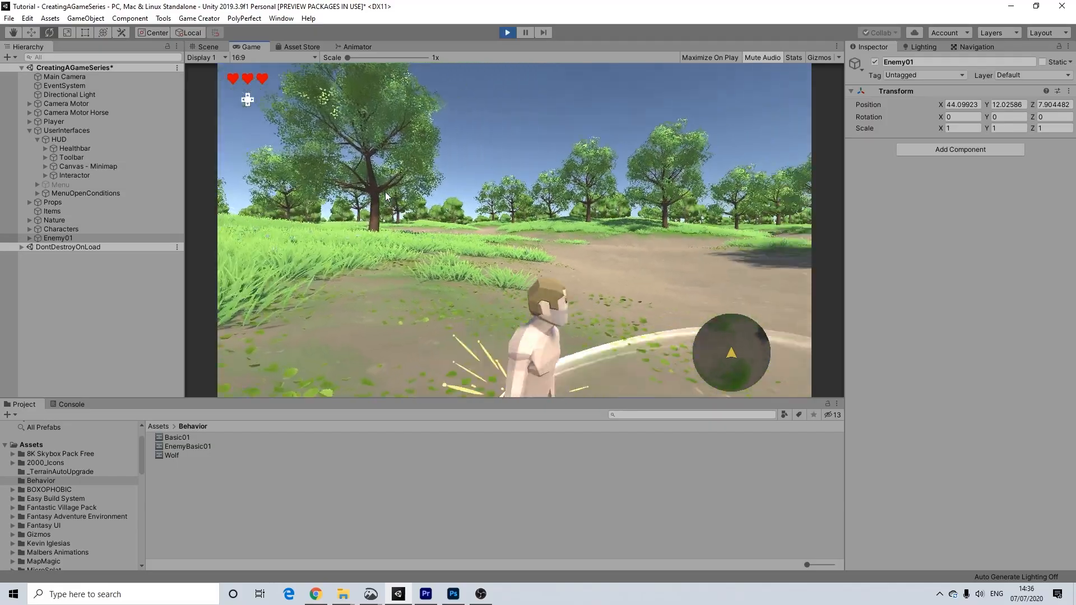
key("w")
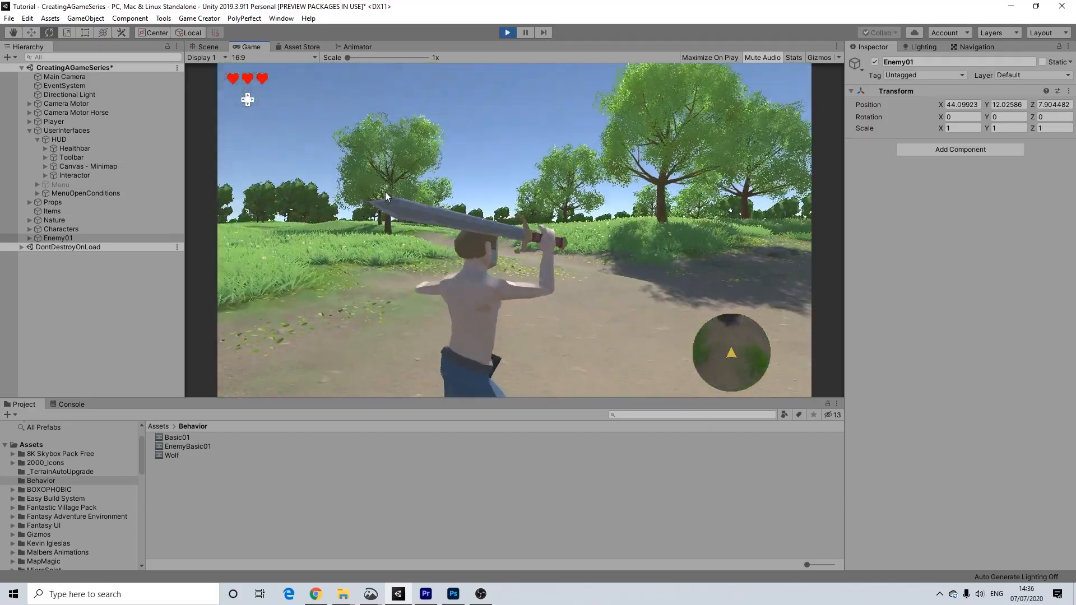
key("space")
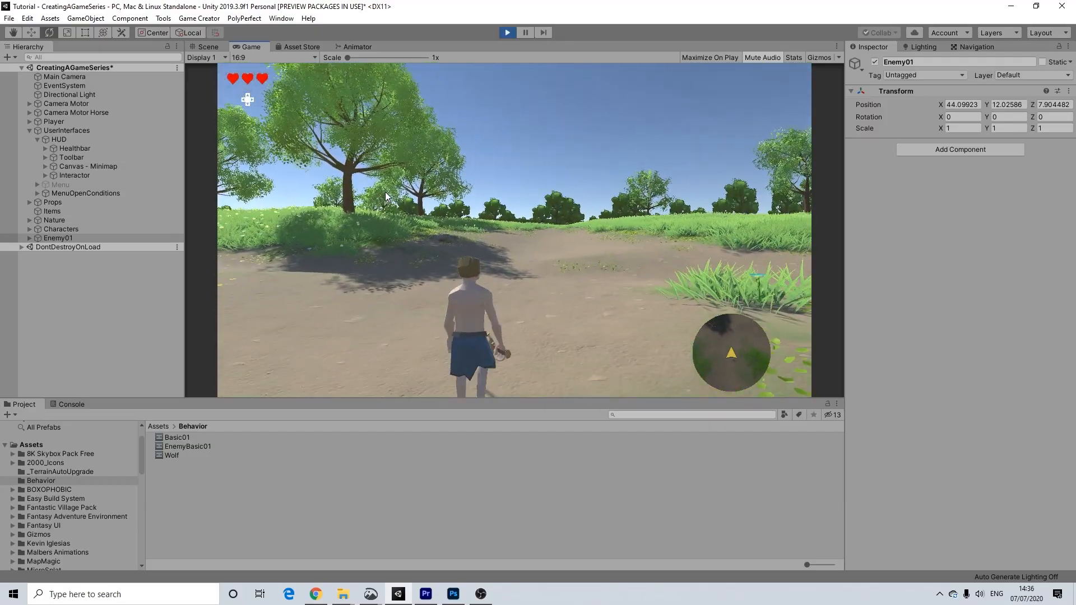
Attack the enemy with repeated sword strikes on the dirt clearing to check its combat responses
left_click(385, 192)
left_click(385, 192)
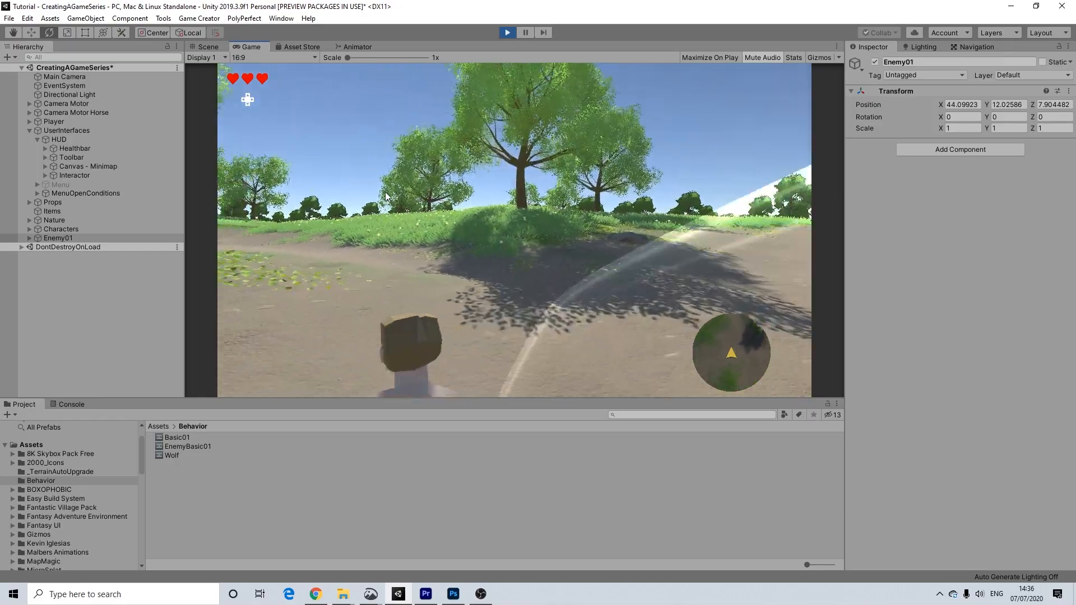
left_click(385, 192)
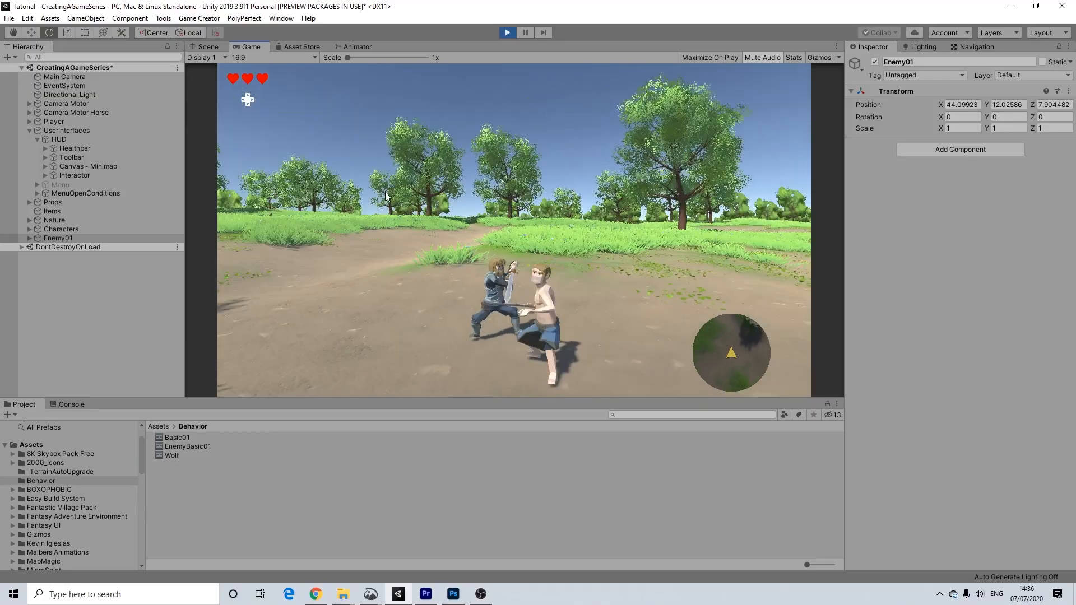
left_click(385, 191)
left_click(385, 191)
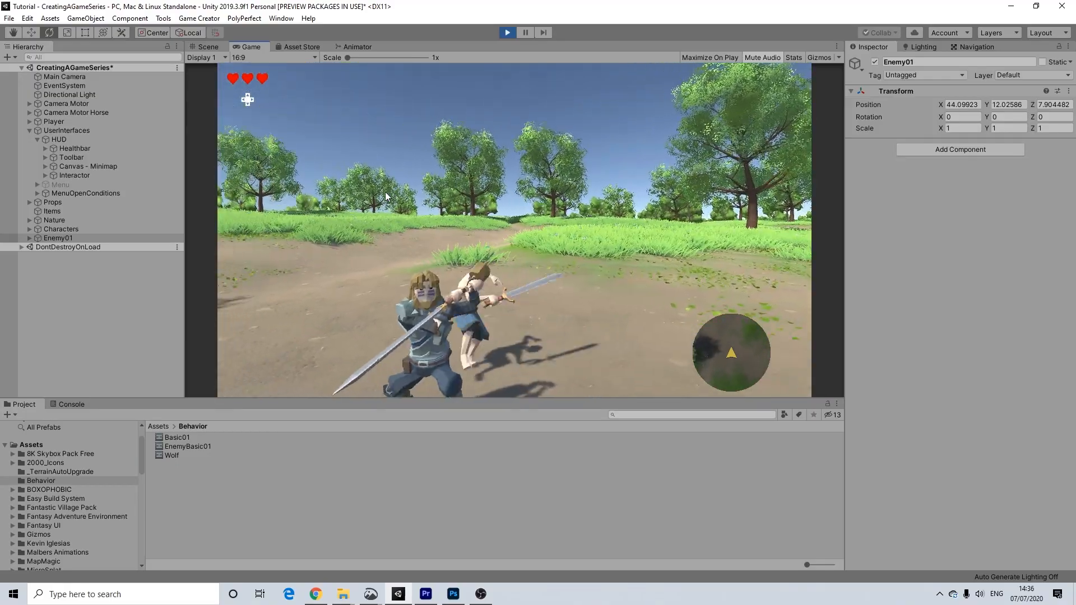
Continue the sword fight with the enemy beside the tall grass to test how it follows and attacks
left_click(385, 192)
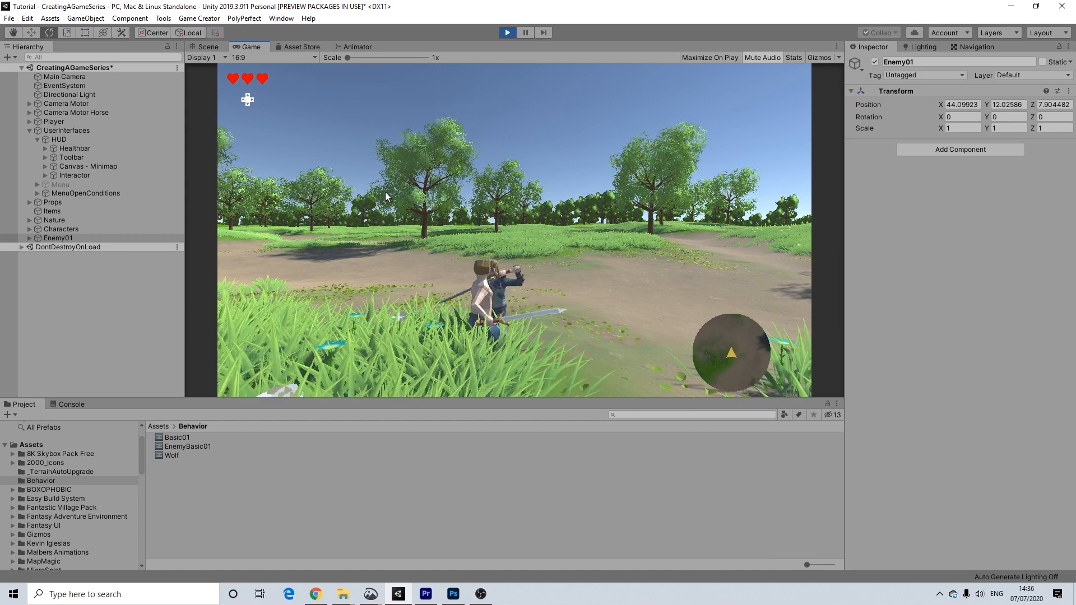
key("w")
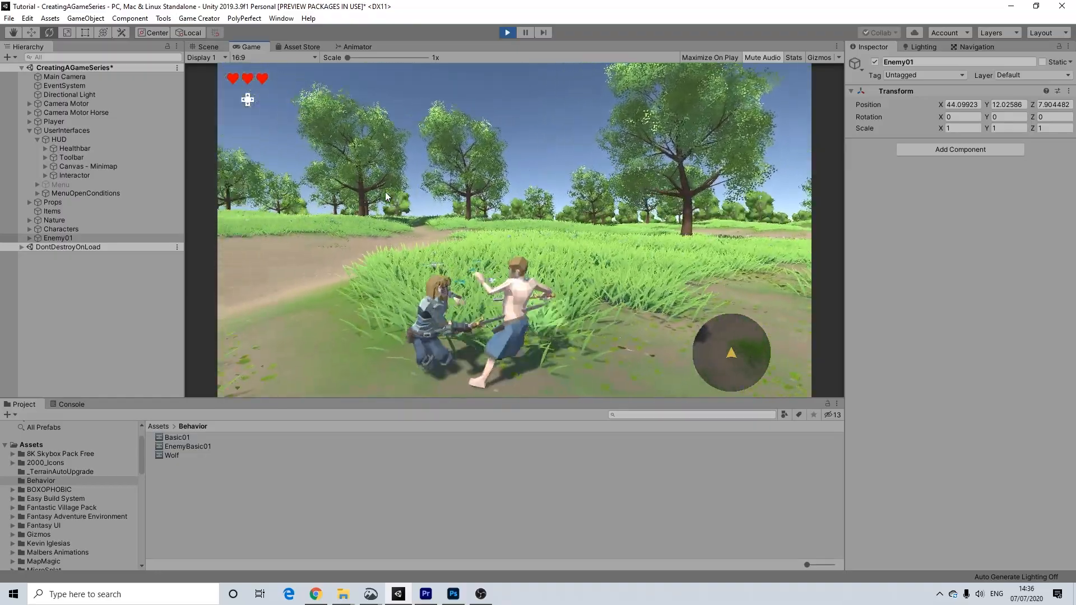
left_click(385, 192)
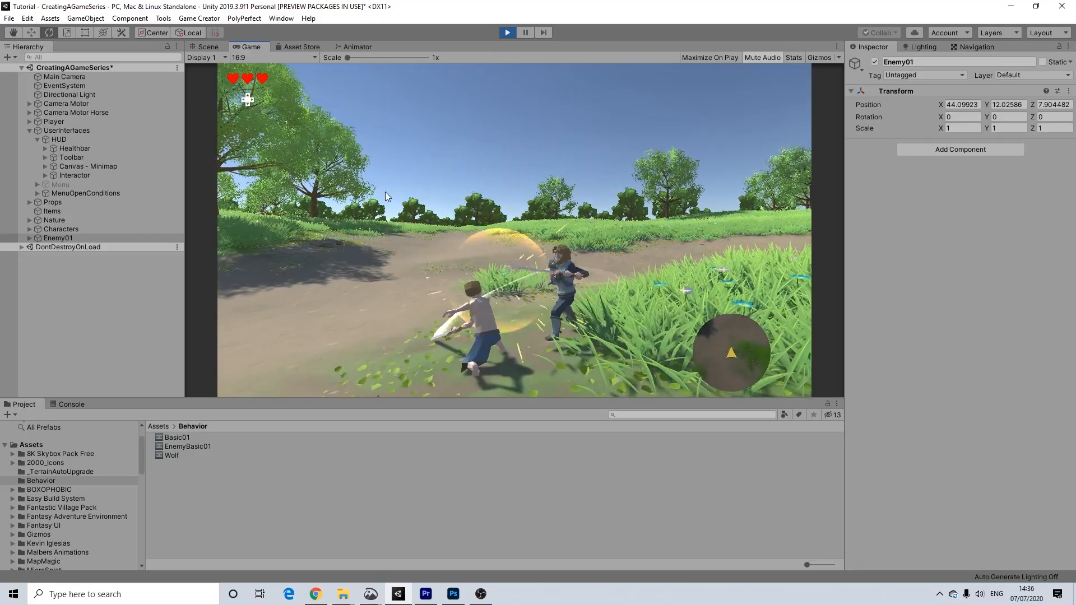
left_click(385, 192)
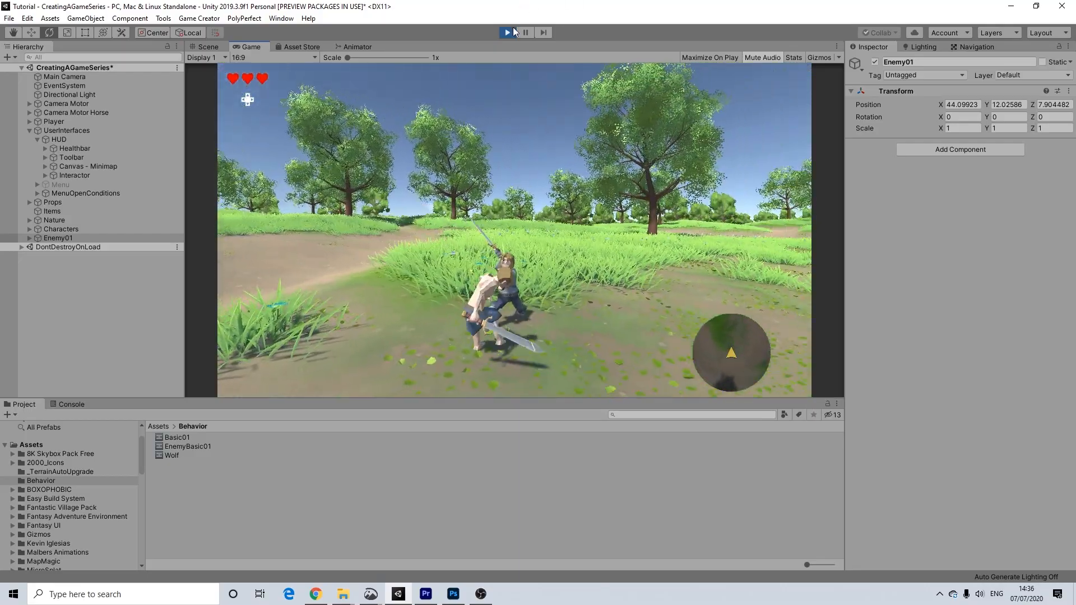